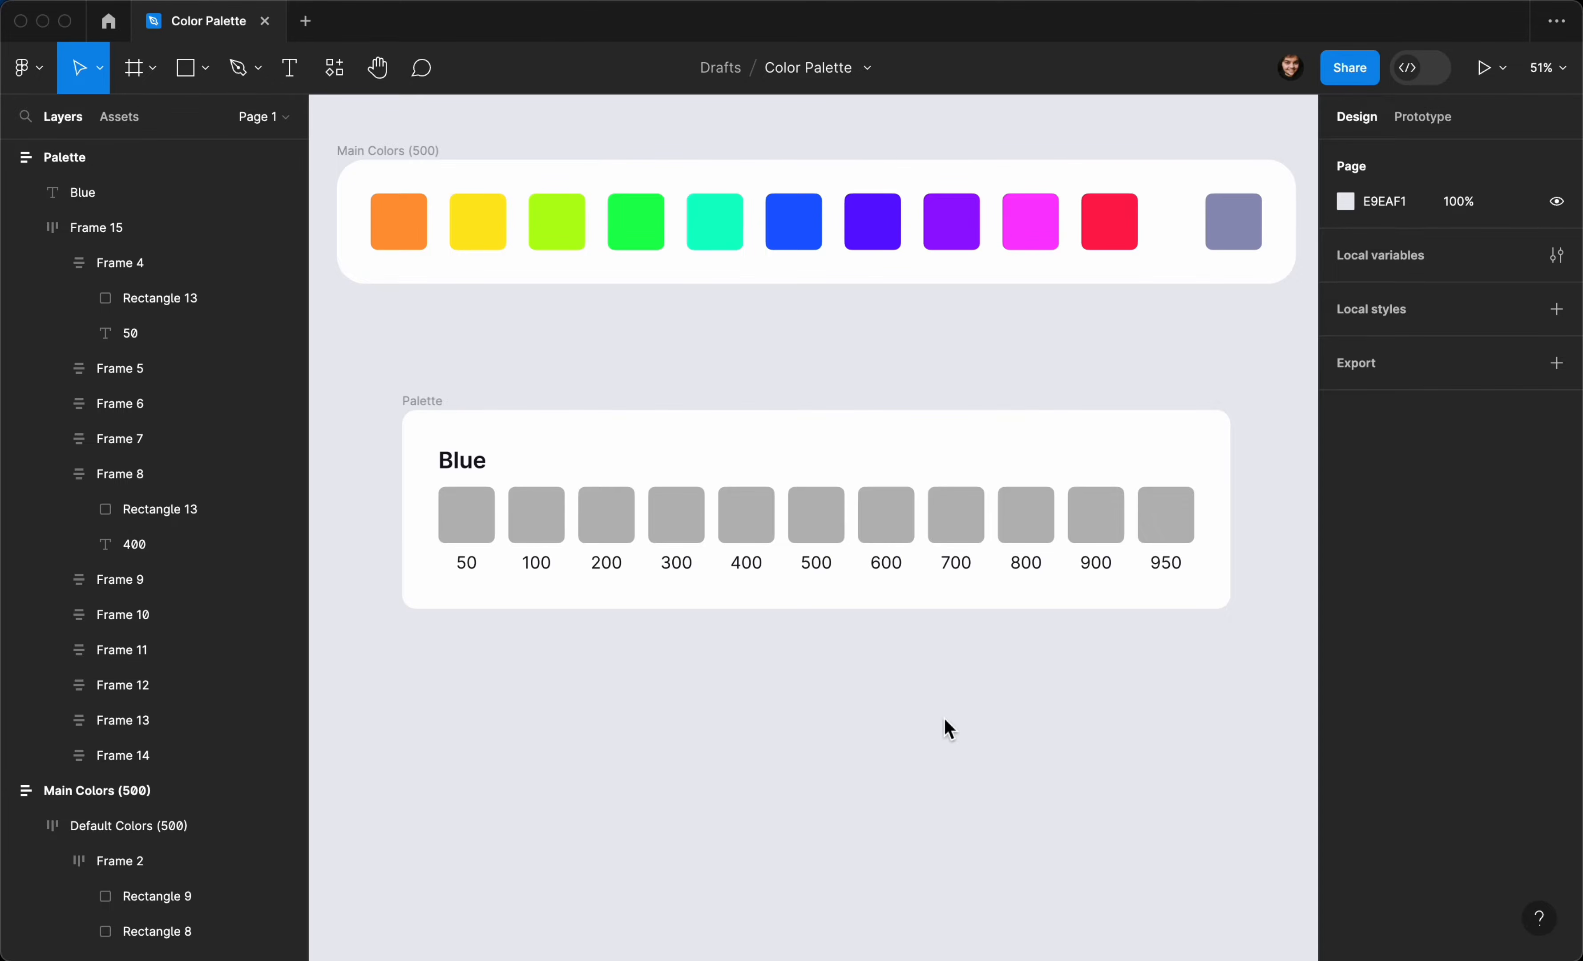
# Step: Switch to tints.dev in Safari and select the brand colour's hex value for replacement
pyautogui.press('super+Tab')
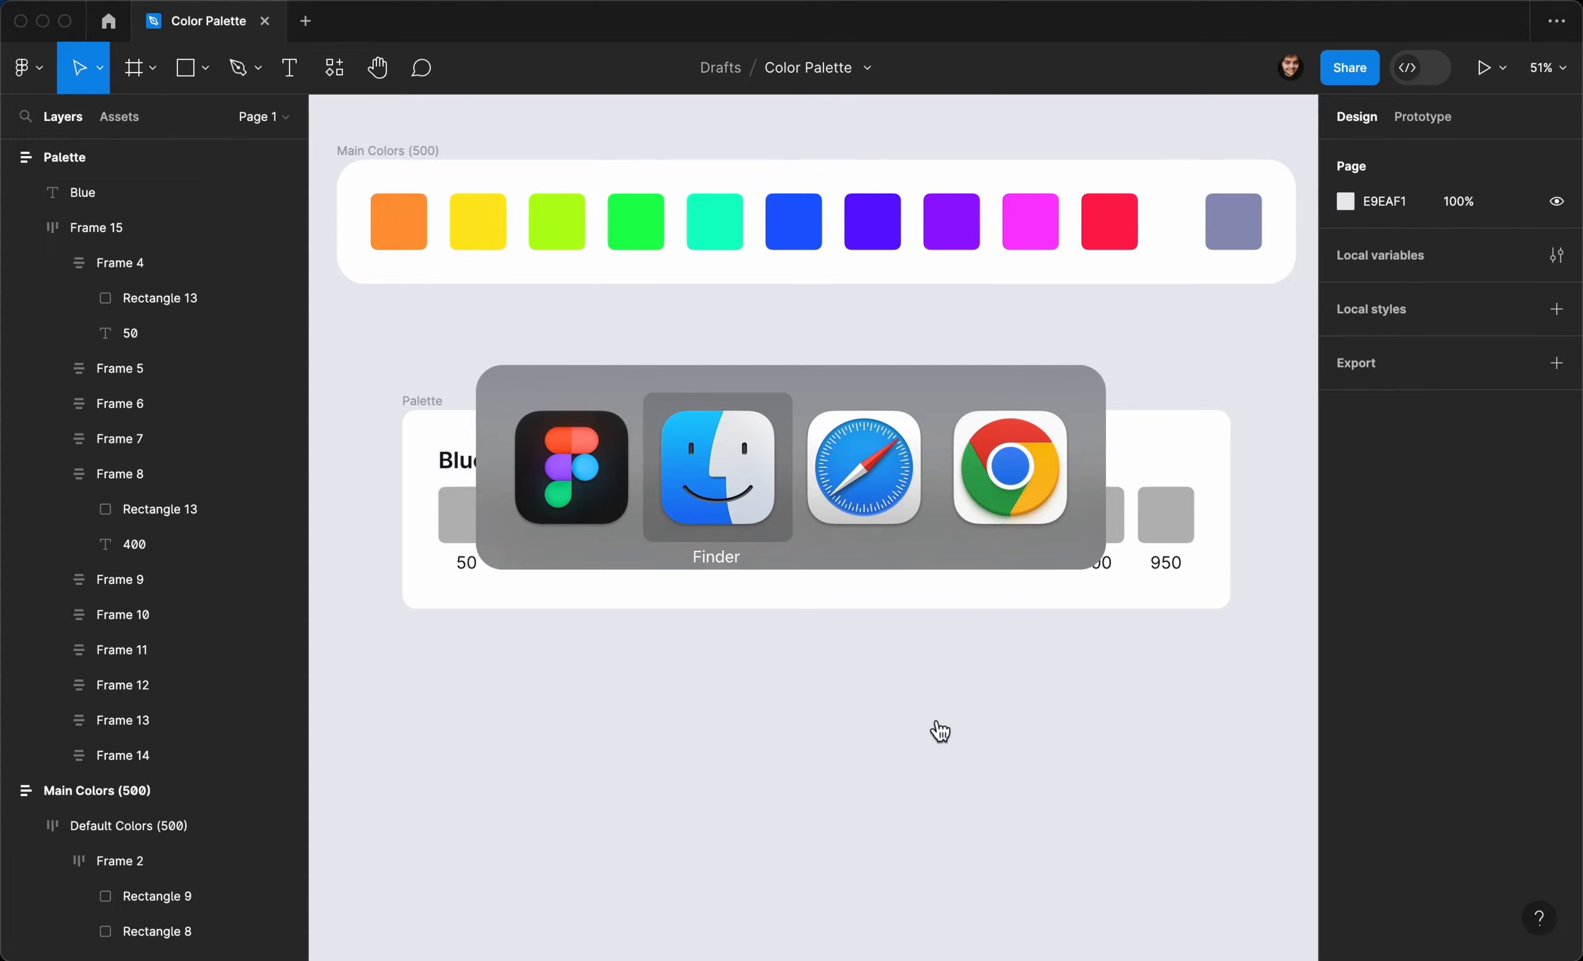
pyautogui.press('super+Tab')
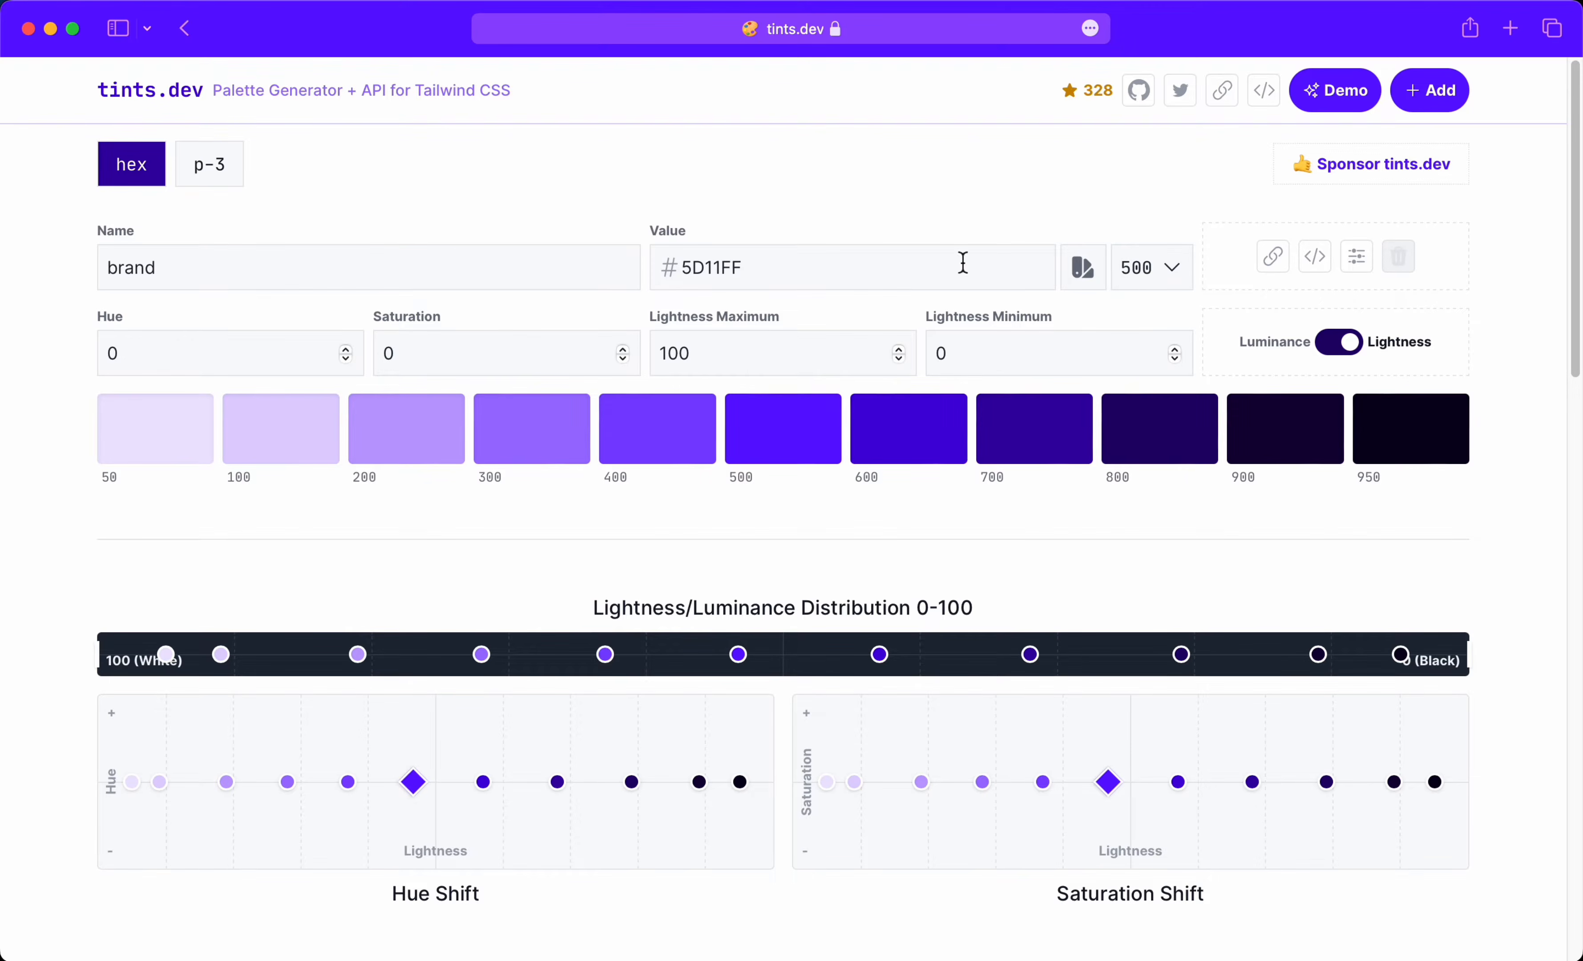
pyautogui.moveTo(751, 266); pyautogui.dragTo(682, 266)
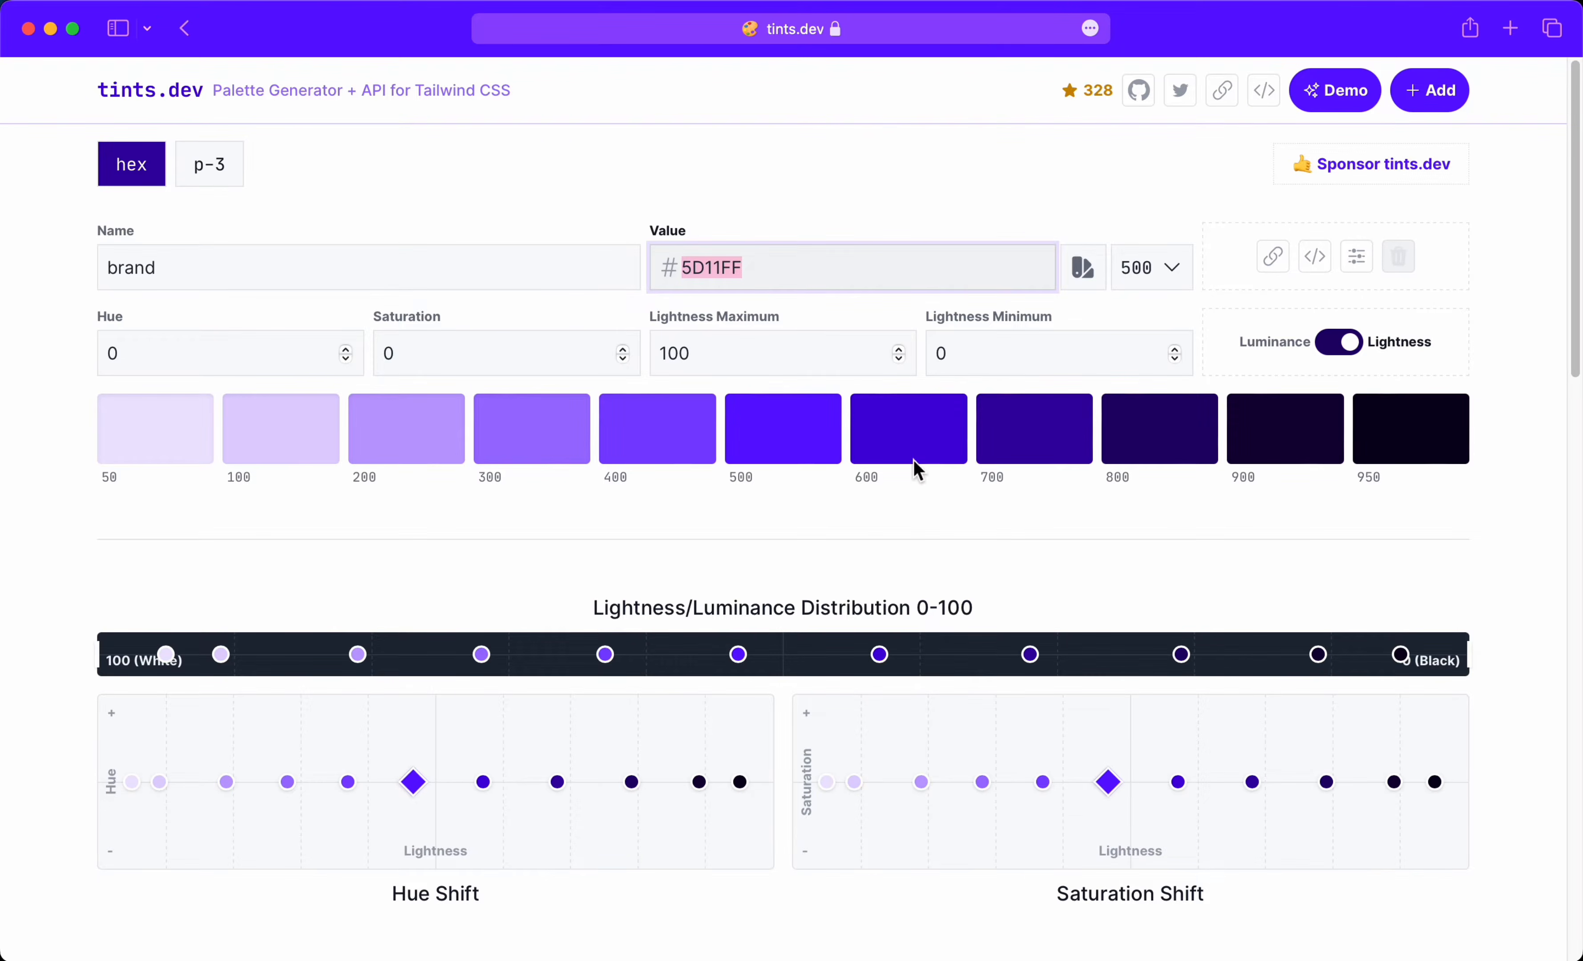
# Step: Copy the orange swatch's hex code FF9736 from Main Colors (500) in Figma and paste it as the brand value in tints.dev
pyautogui.press('super+Tab')
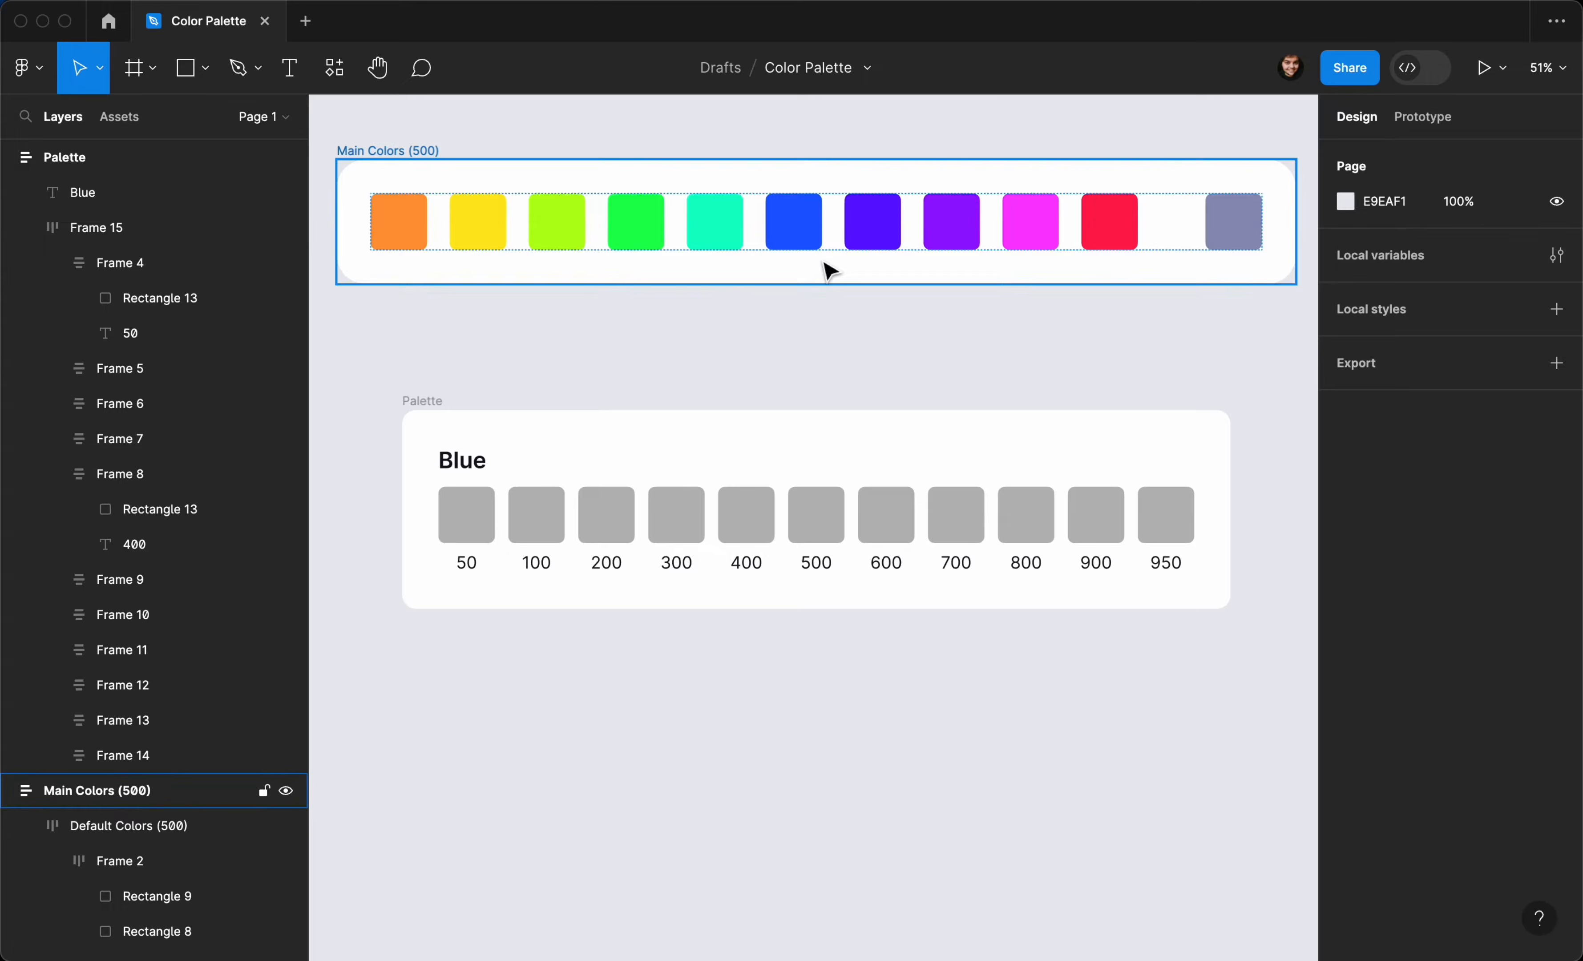
pyautogui.click(861, 244)
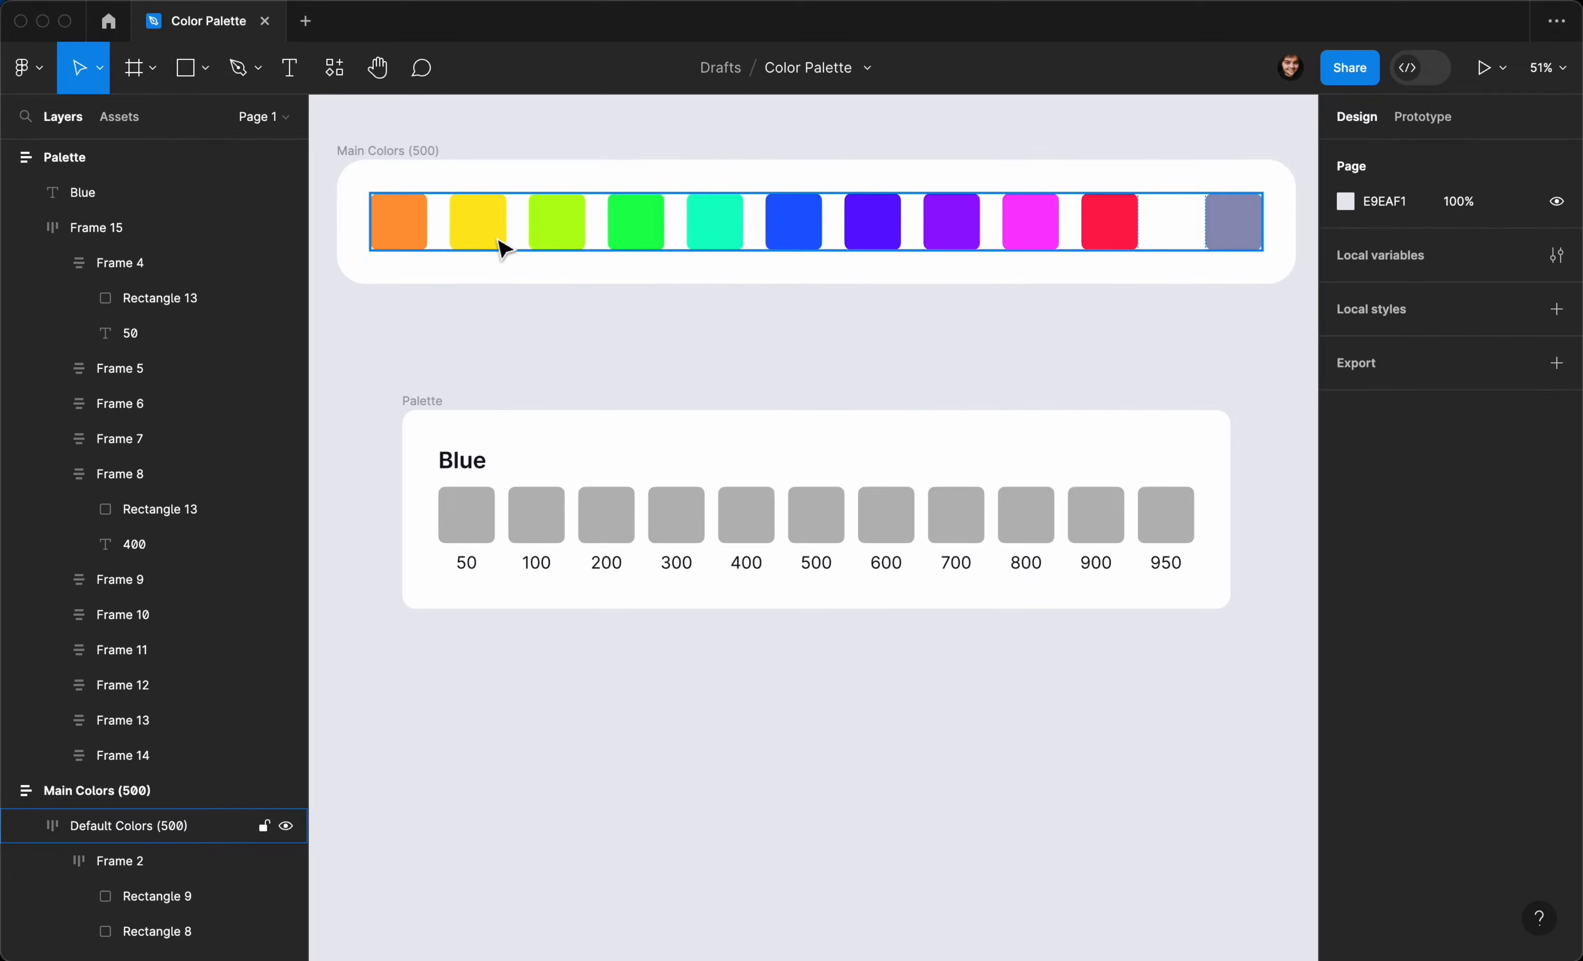
pyautogui.keyDown('super'); pyautogui.click(415, 230); pyautogui.keyUp('super')
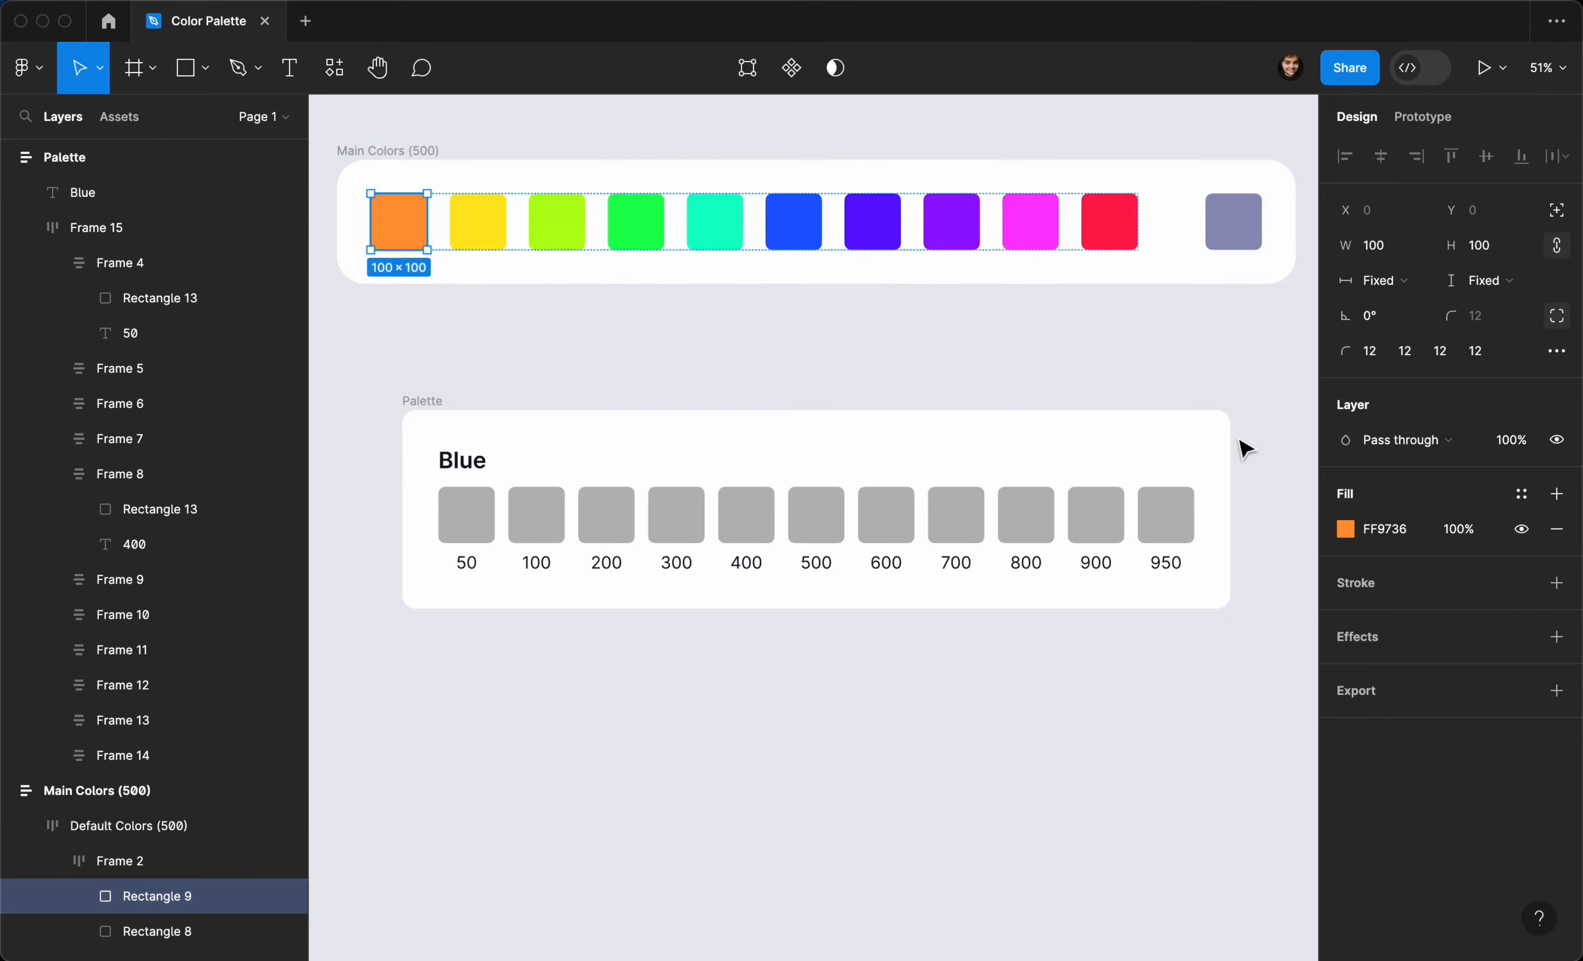
pyautogui.click(1381, 530)
pyautogui.press('super+c')
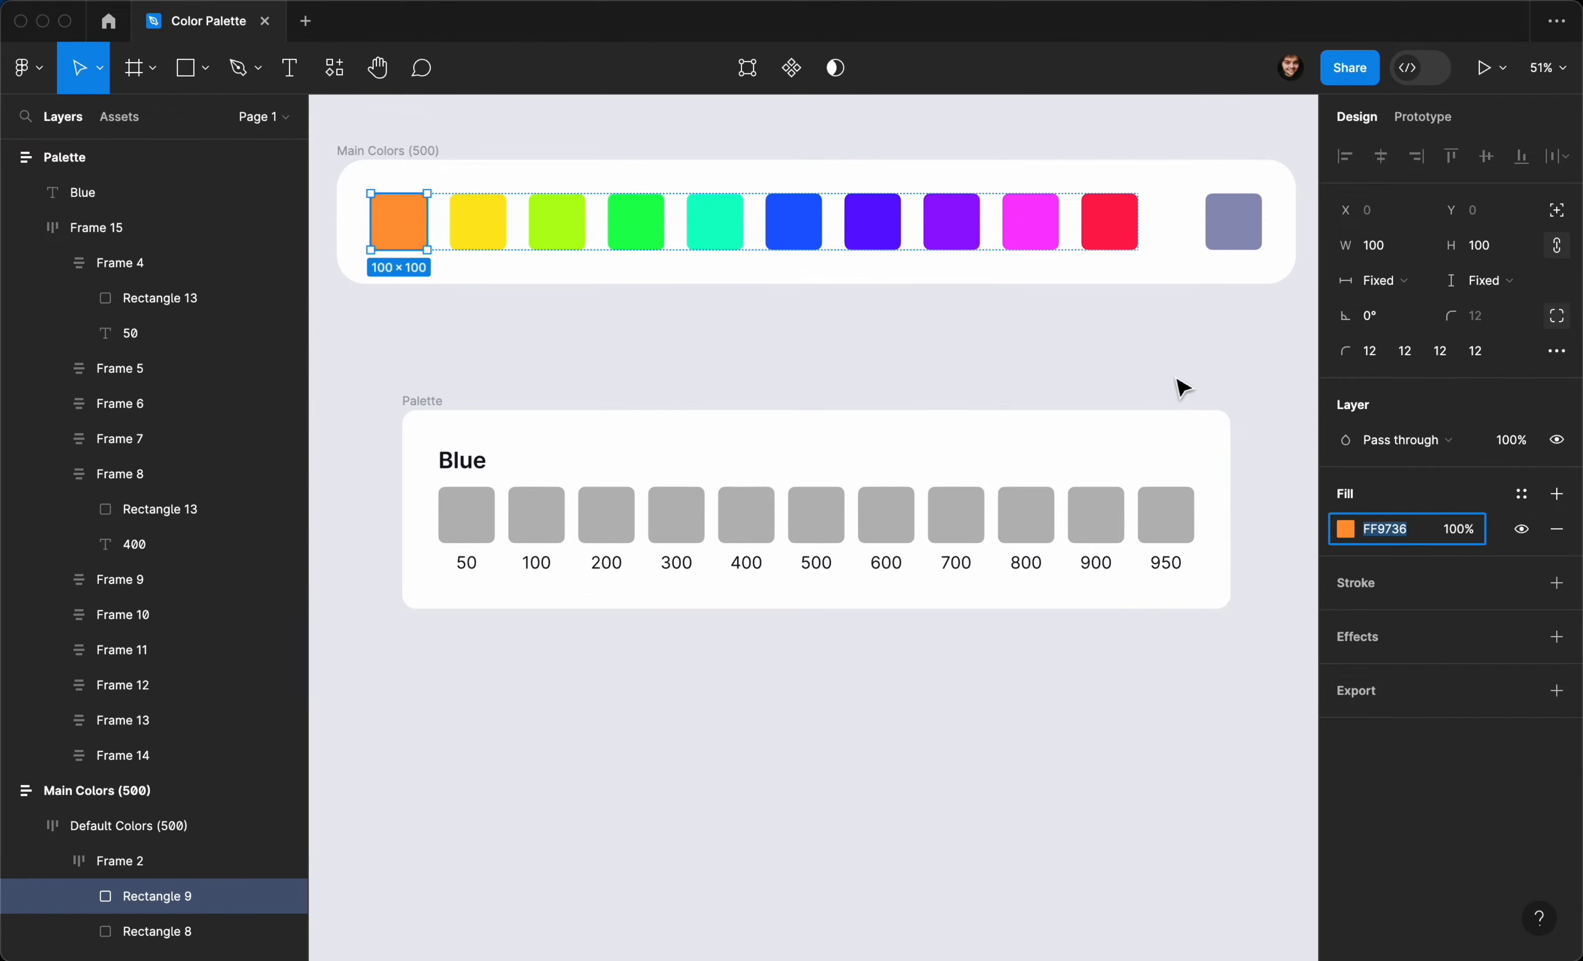
pyautogui.press('super+Tab')
pyautogui.press('super+v')
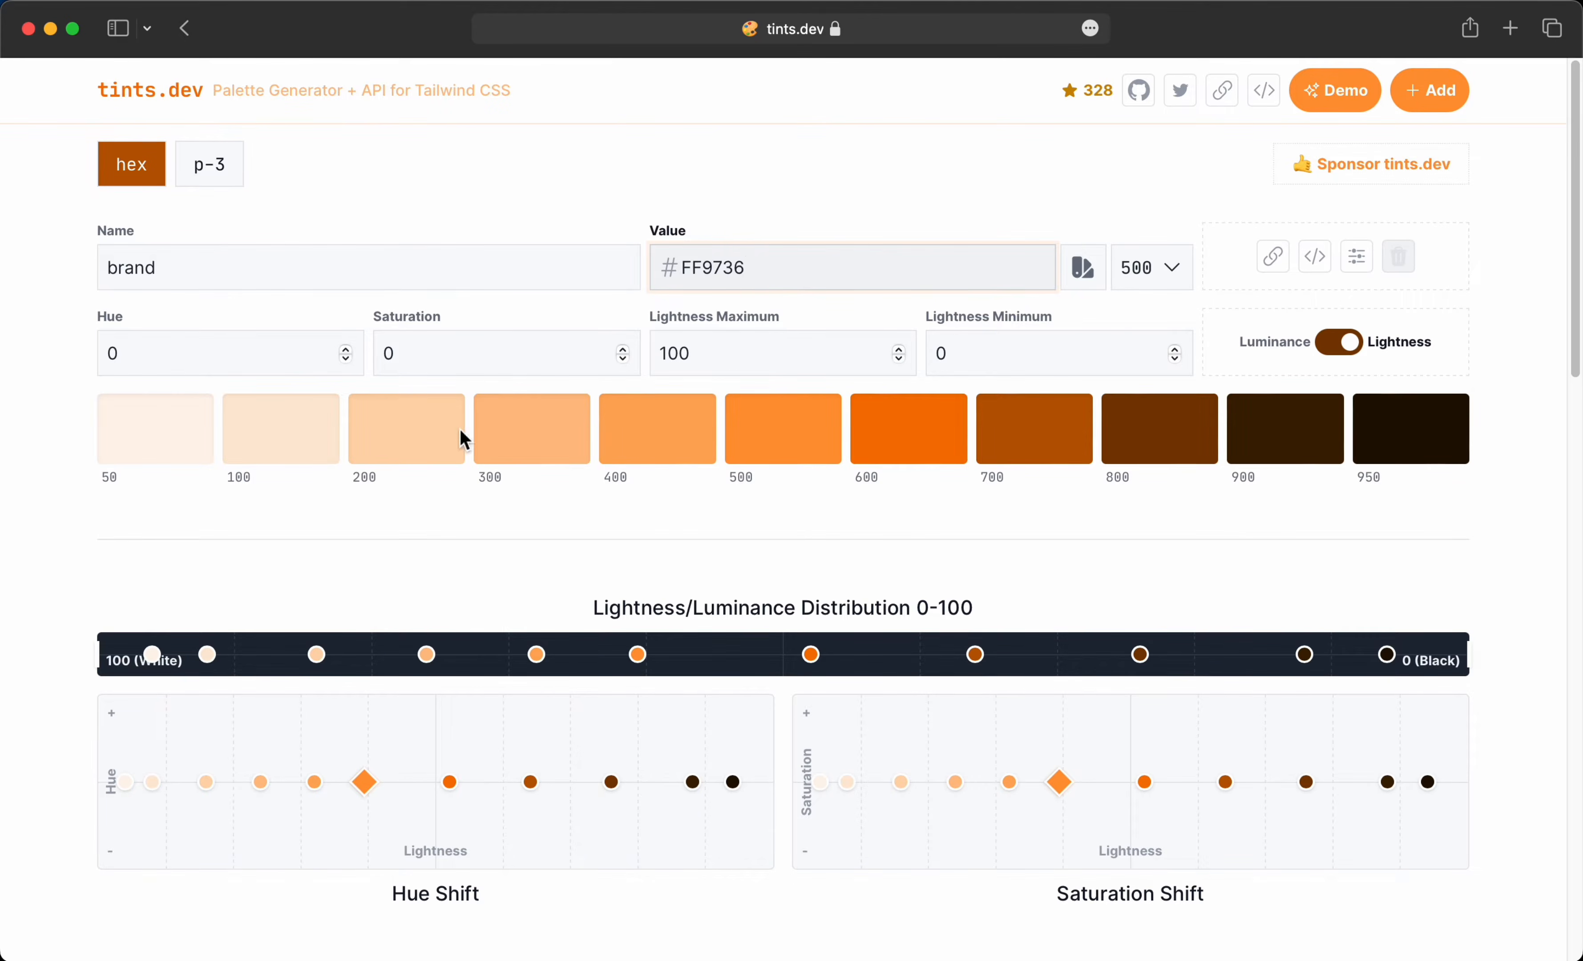
# Step: Copy the 50 shade FFF4EB from the tints.dev colour code and set it as the fill of the 50 swatch in Figma
pyautogui.scroll(-10, 590, 437)
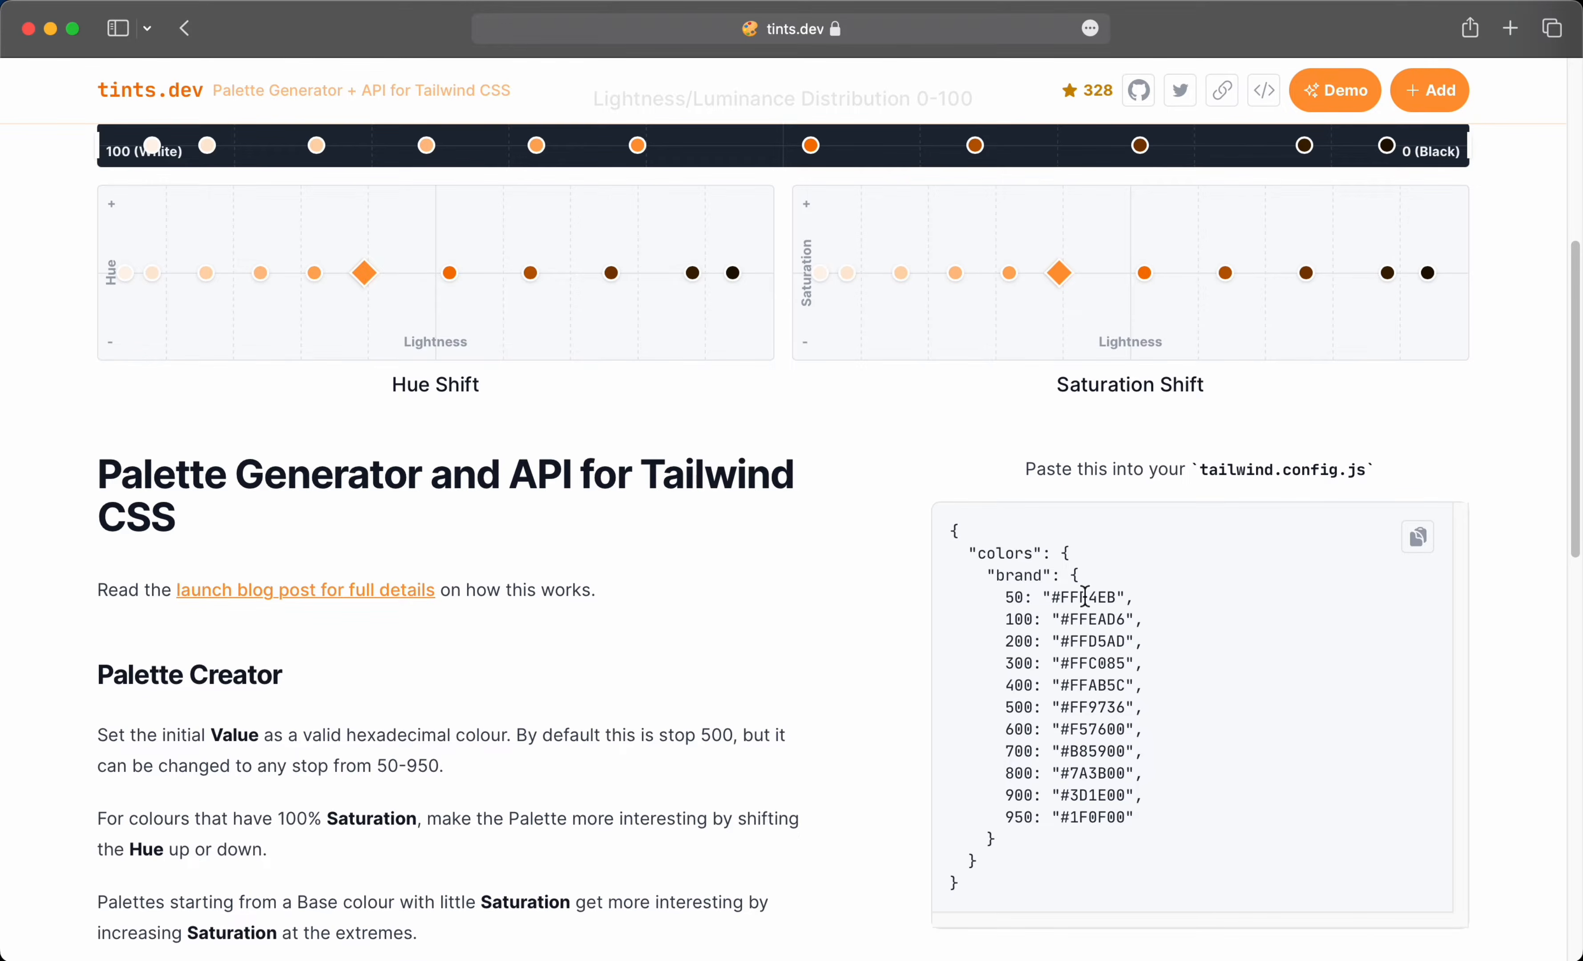
pyautogui.doubleClick(1085, 597)
pyautogui.press('super+c')
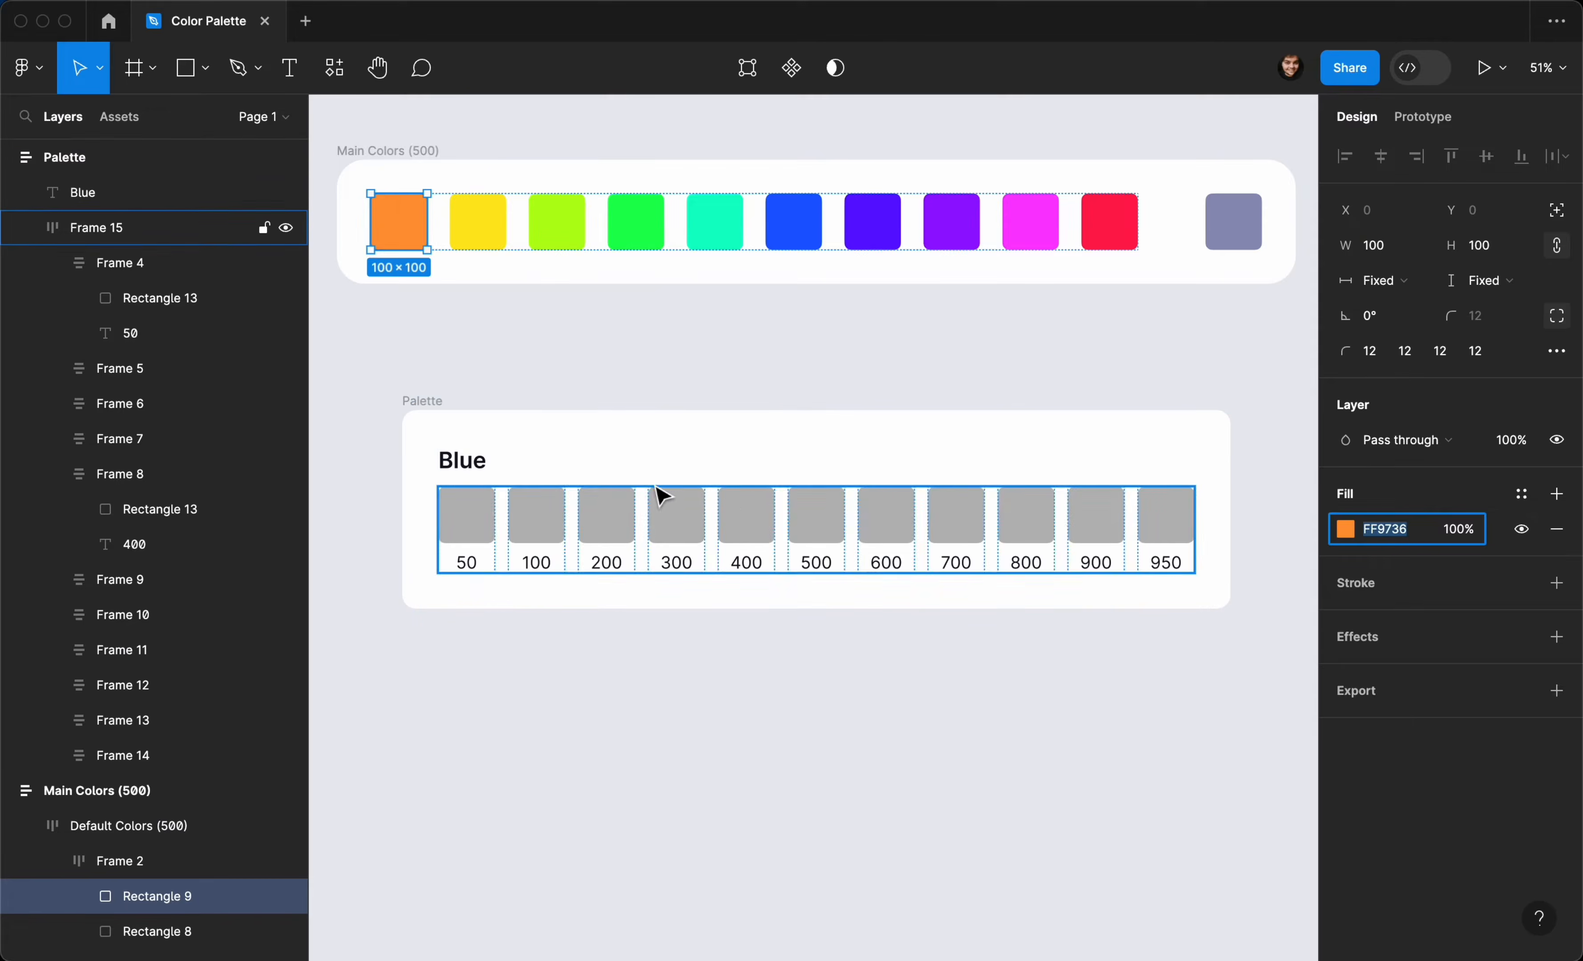
pyautogui.click(471, 527)
pyautogui.click(1385, 529)
pyautogui.press('super+v')
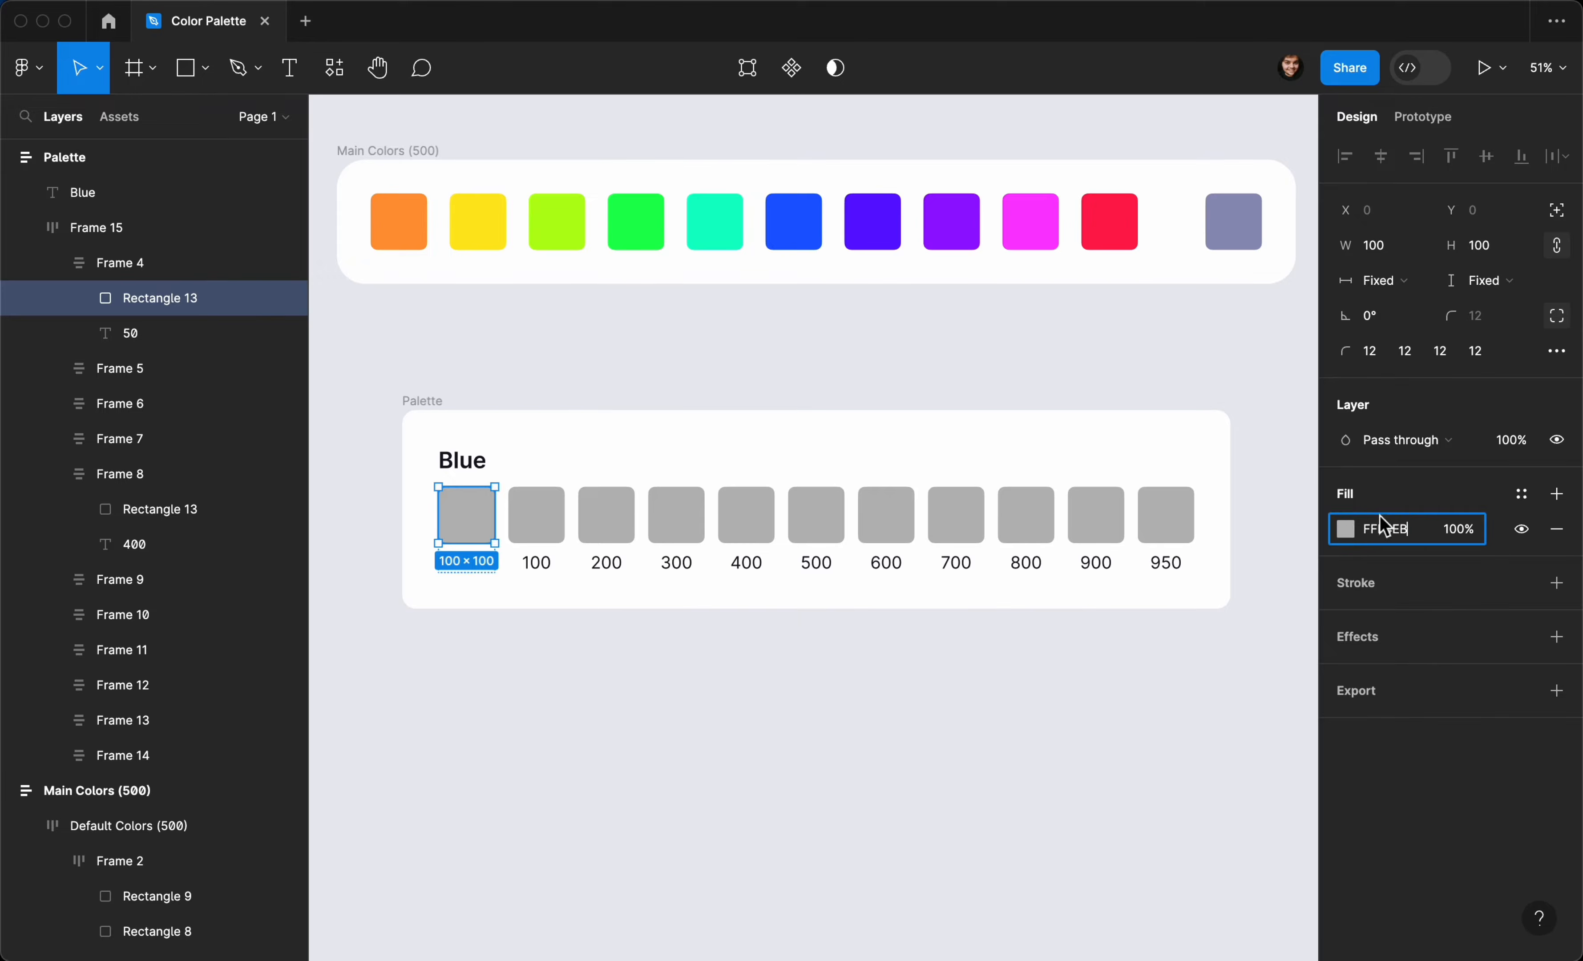
pyautogui.press('Return')
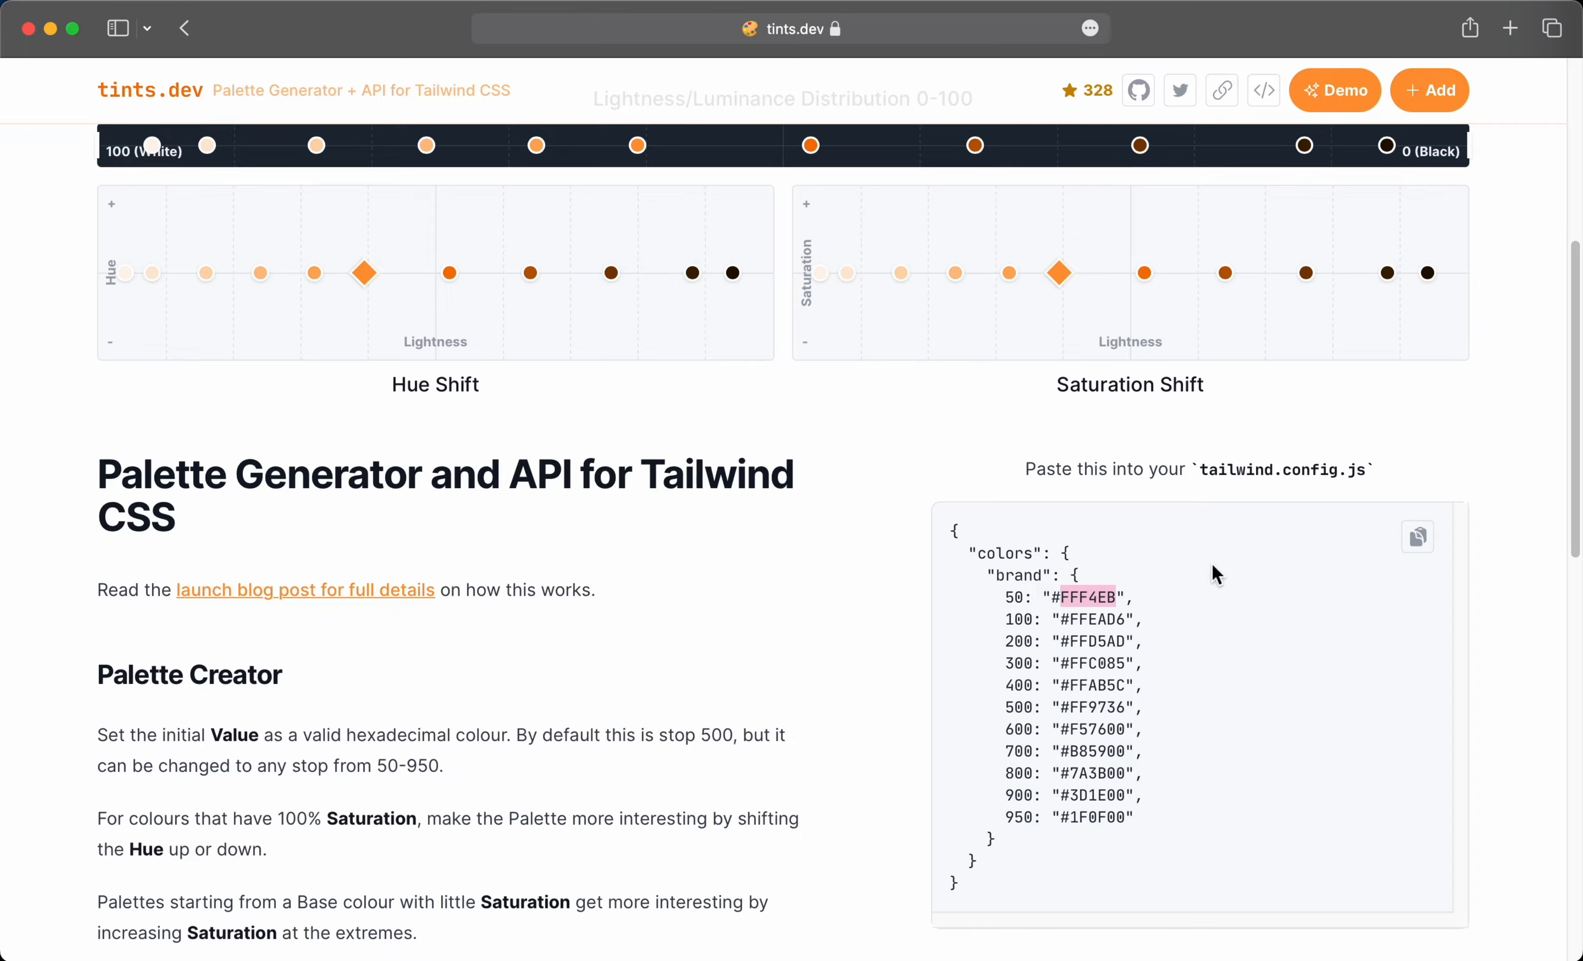
# Step: Copy the 100 shade FFEAD6 from tints.dev and apply it as the 100 swatch's fill in the Figma palette
pyautogui.doubleClick(1106, 620)
pyautogui.press('super+c')
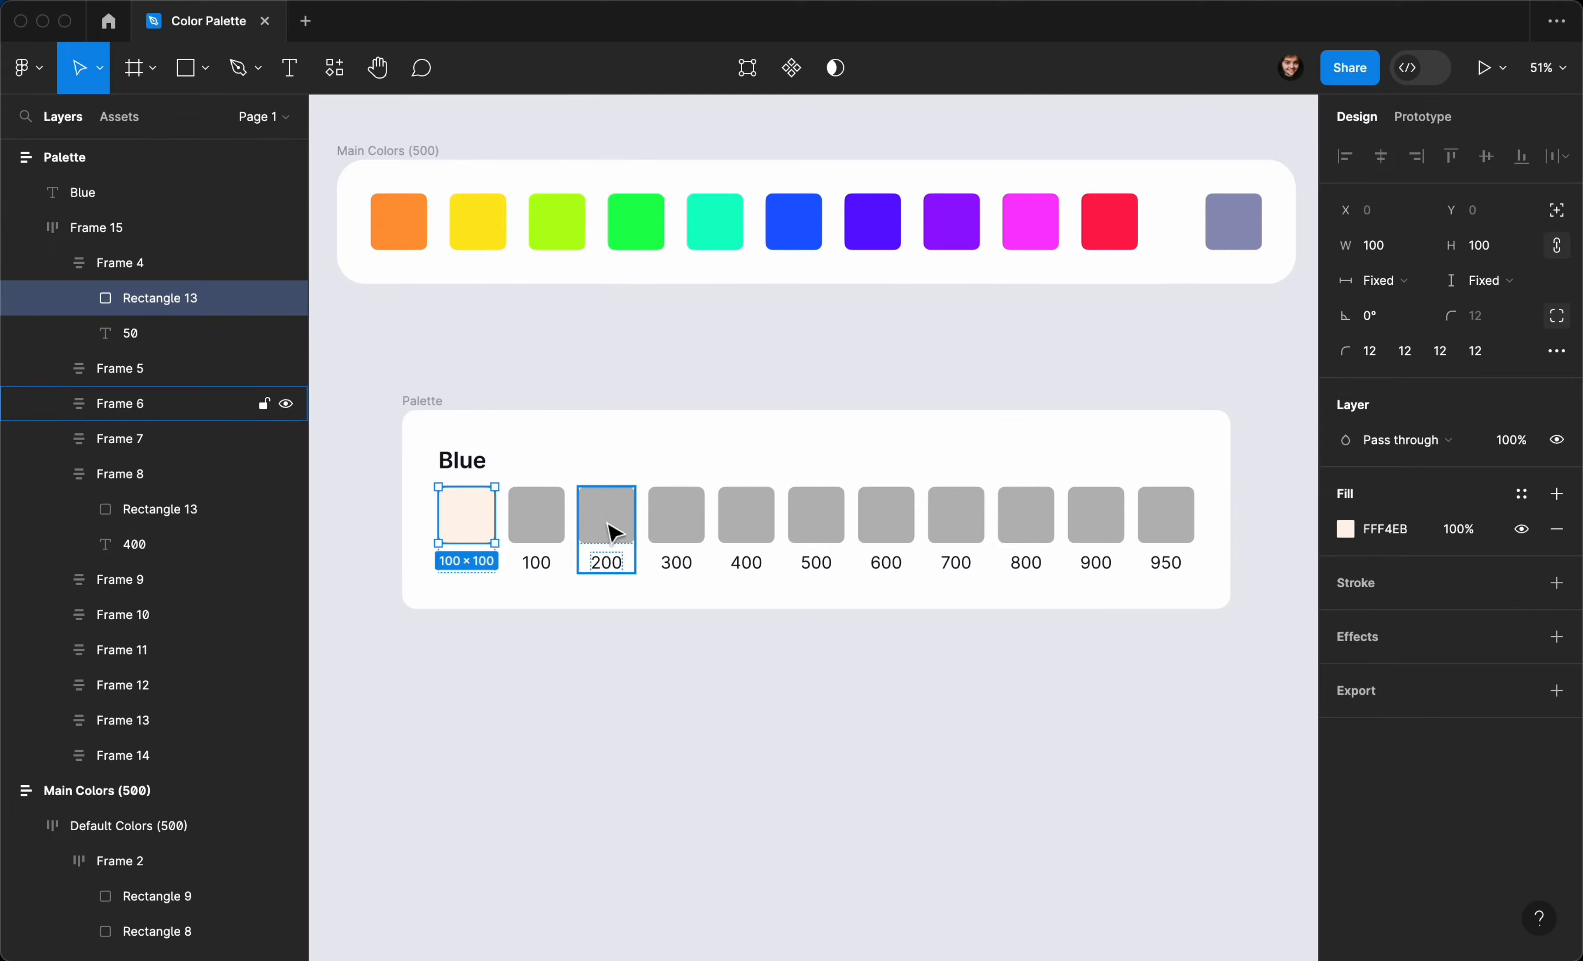
pyautogui.click(550, 527)
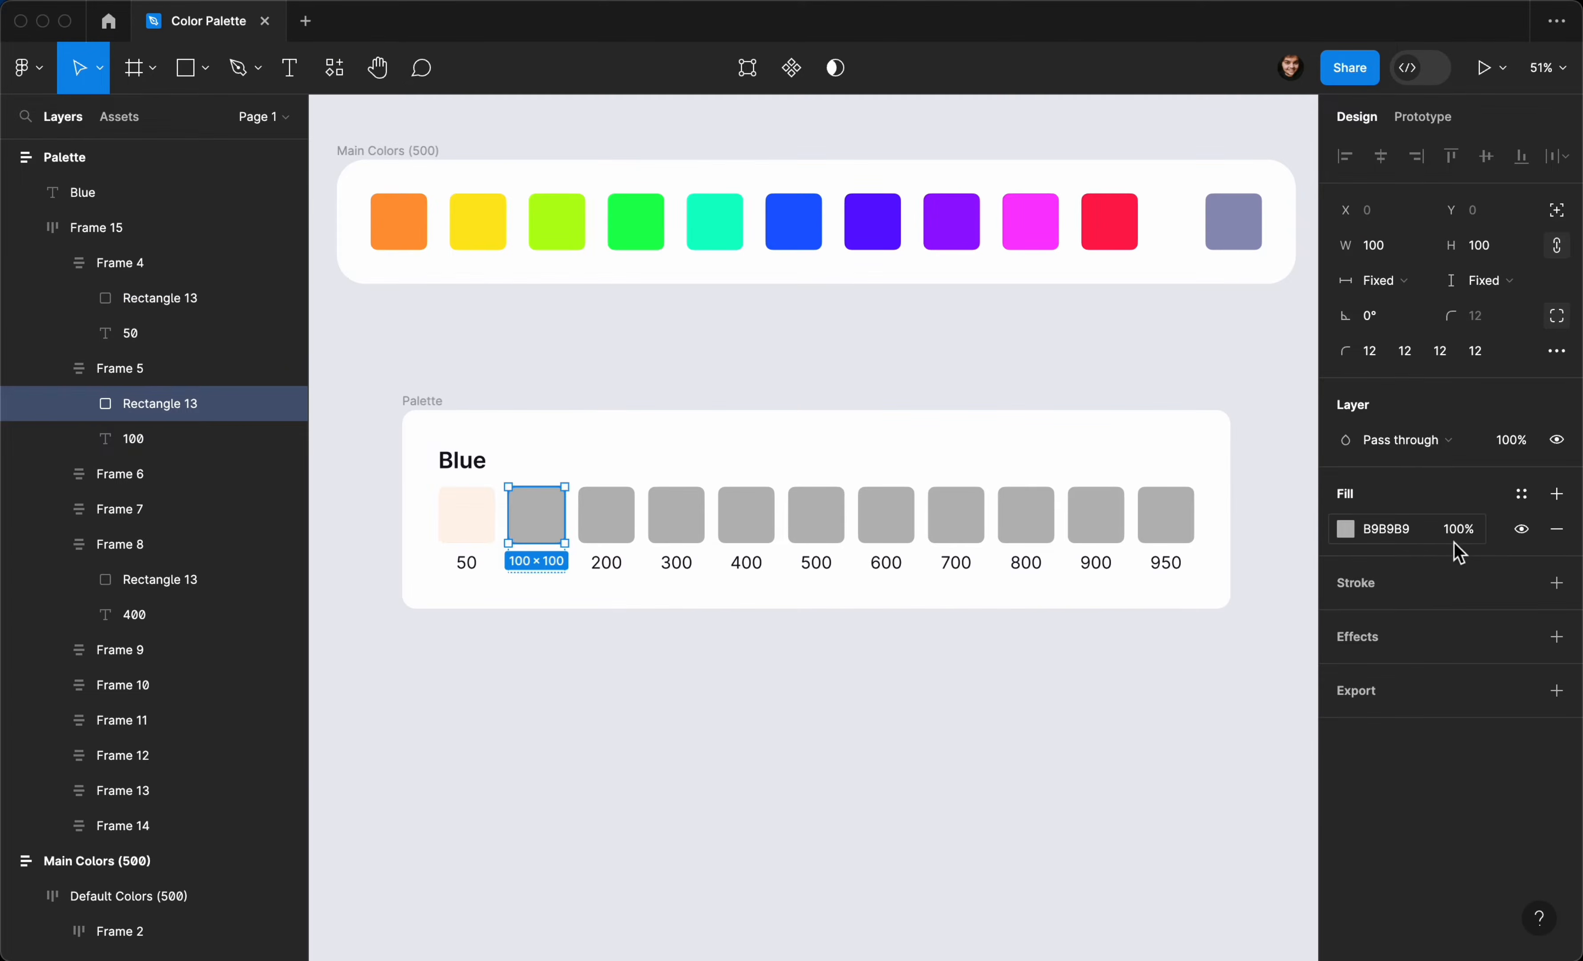
pyautogui.click(1414, 544)
pyautogui.press('super+v')
pyautogui.press('Return')
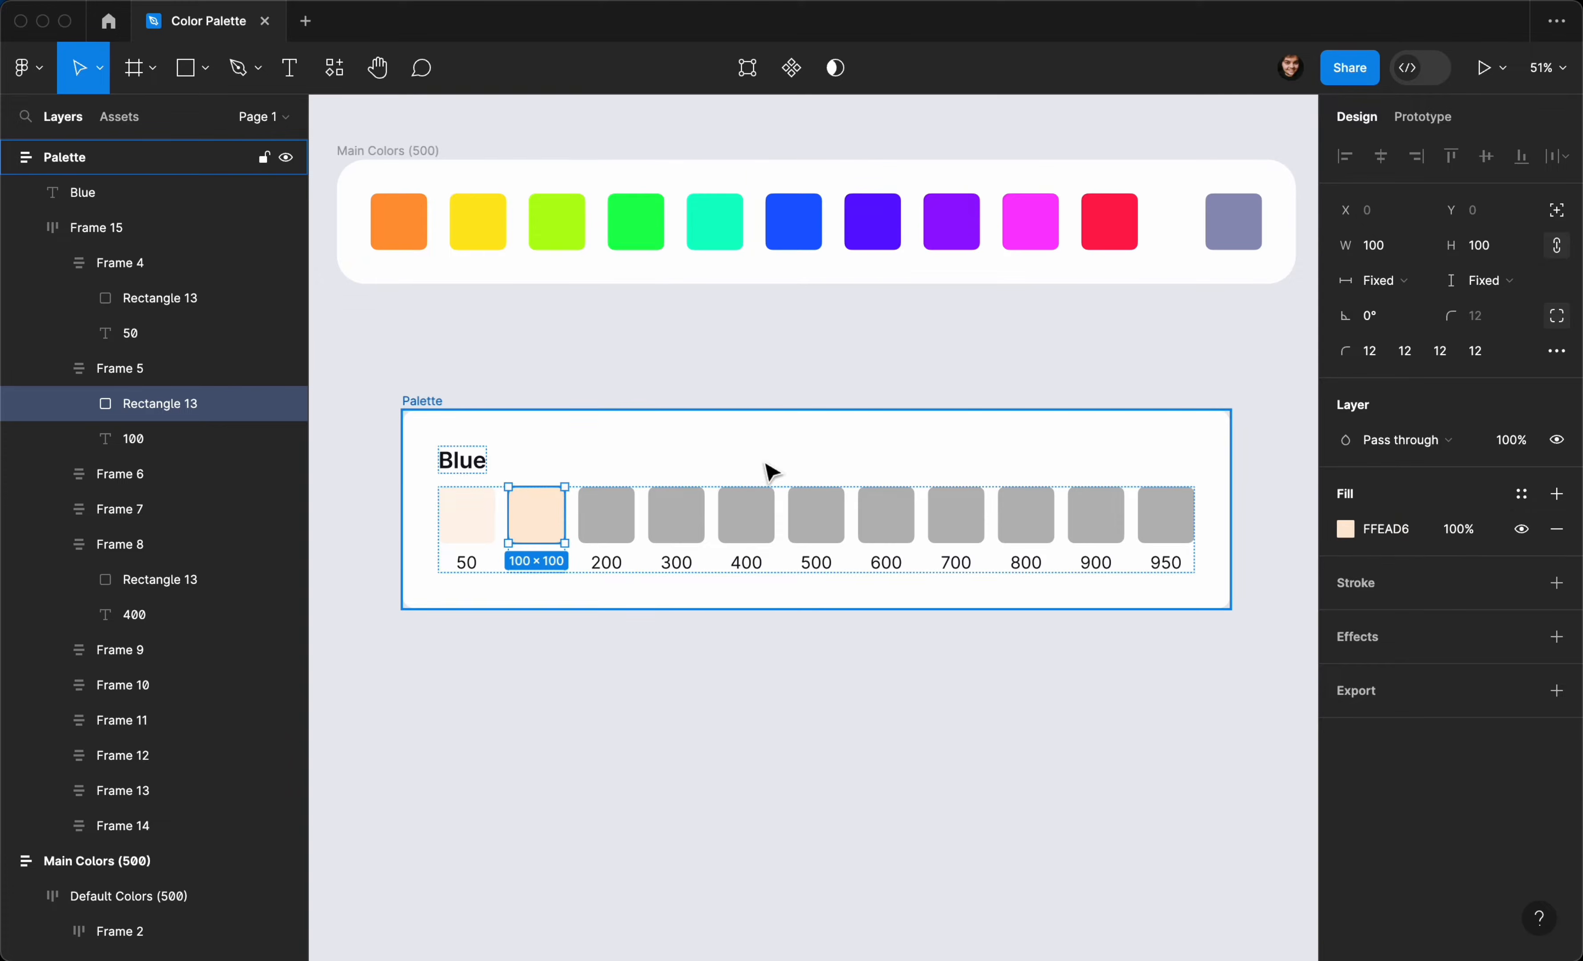
# Step: Change the palette heading text to "Orange" and deselect it
pyautogui.doubleClick(479, 461)
pyautogui.write('Organge')
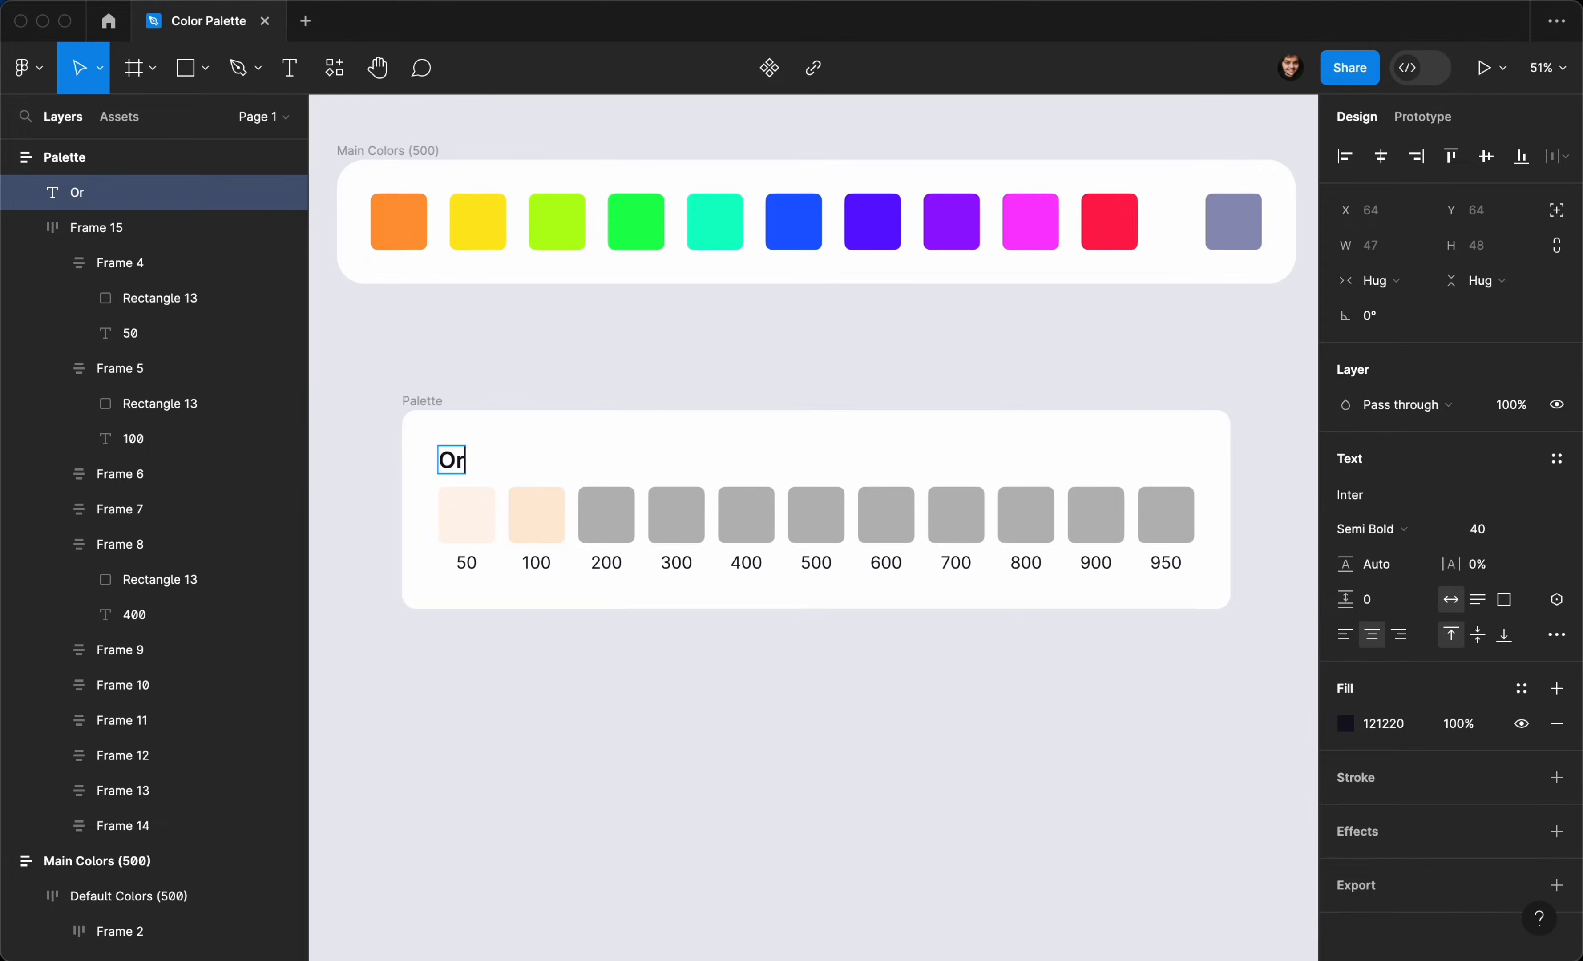
pyautogui.press('BackSpace')
pyautogui.press('BackSpace')
pyautogui.write('g')
pyautogui.press('BackSpace')
pyautogui.write('e')
pyautogui.press('BackSpace')
pyautogui.press('BackSpace')
pyautogui.press('BackSpace')
pyautogui.press('BackSpace')
pyautogui.write('ange')
pyautogui.press('Escape')
pyautogui.click(576, 388)
# Step: Copy the 200 shade FFD5AD from tints.dev and apply it as the 200 swatch's fill in Figma
pyautogui.press('super+Tab')
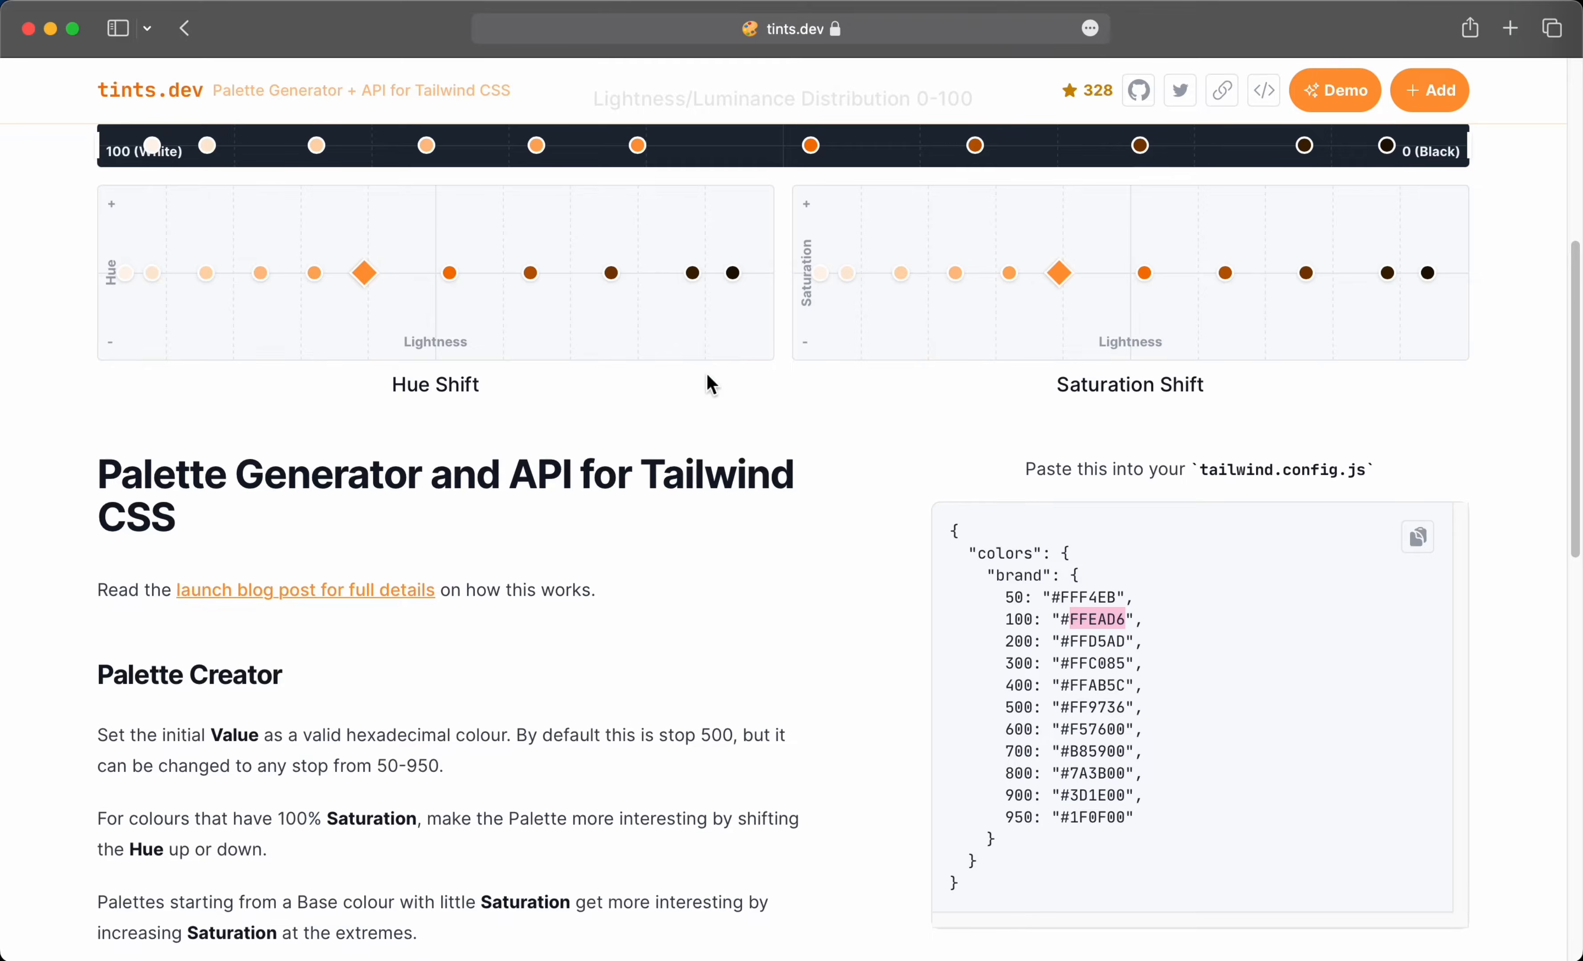
pyautogui.doubleClick(1106, 645)
pyautogui.press('super+c')
pyautogui.press('super+Tab')
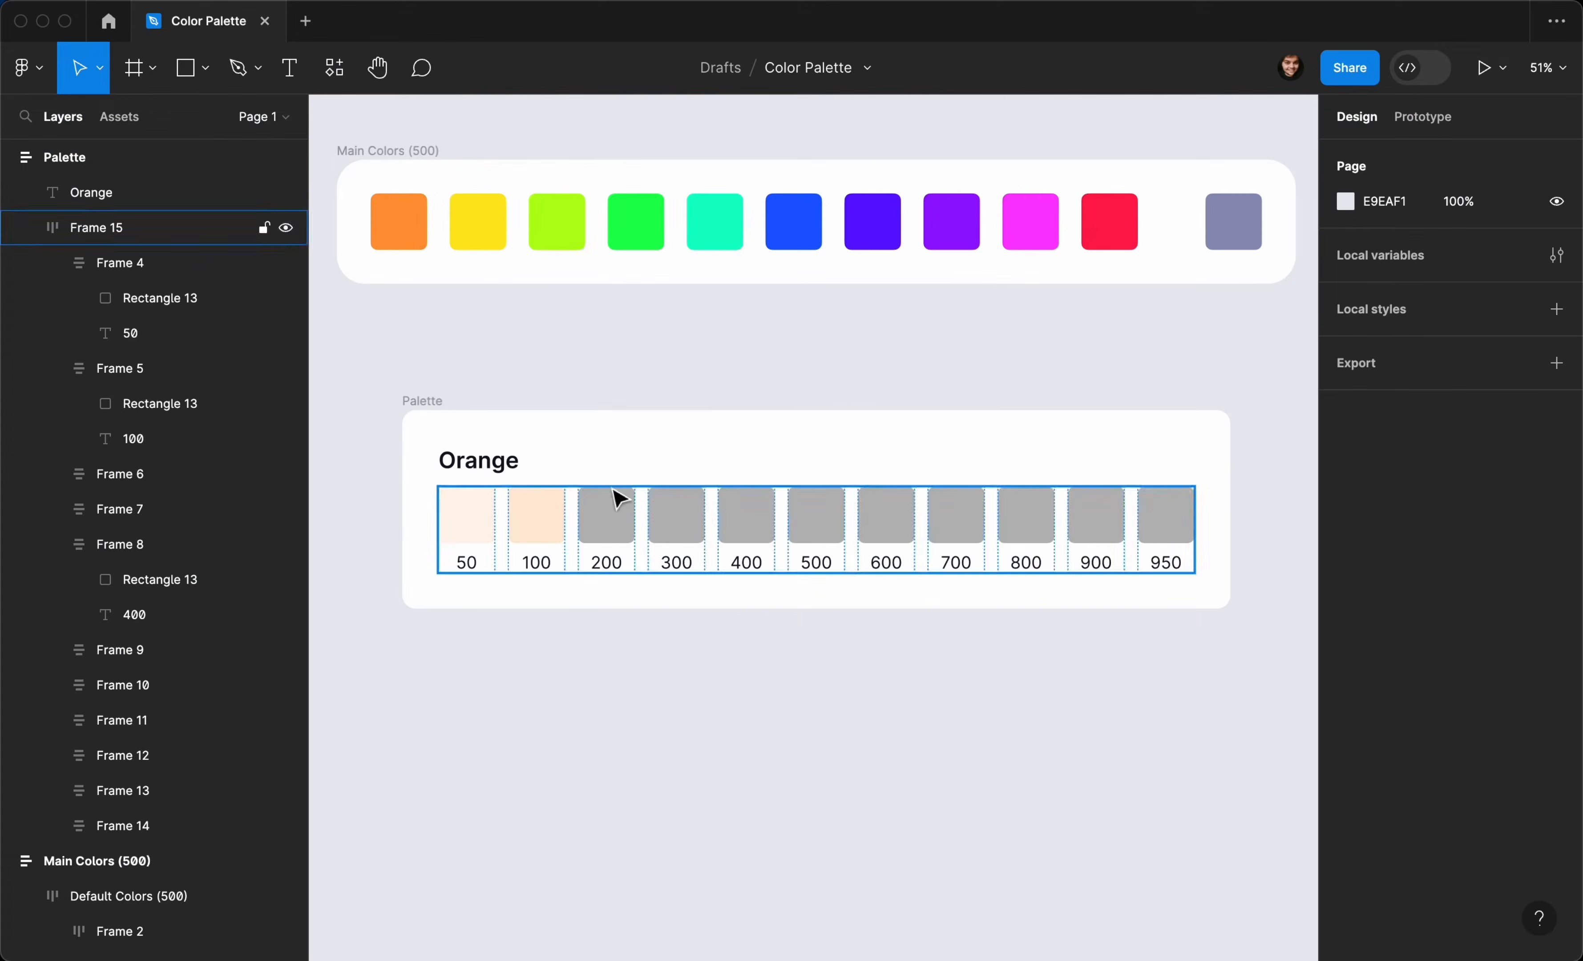
pyautogui.click(608, 515)
pyautogui.click(1391, 529)
pyautogui.press('super+v')
pyautogui.press('Return')
# Step: Copy the 300 shade FFC085 from tints.dev and apply it as the 300 swatch's fill in Figma
pyautogui.press('super+Tab')
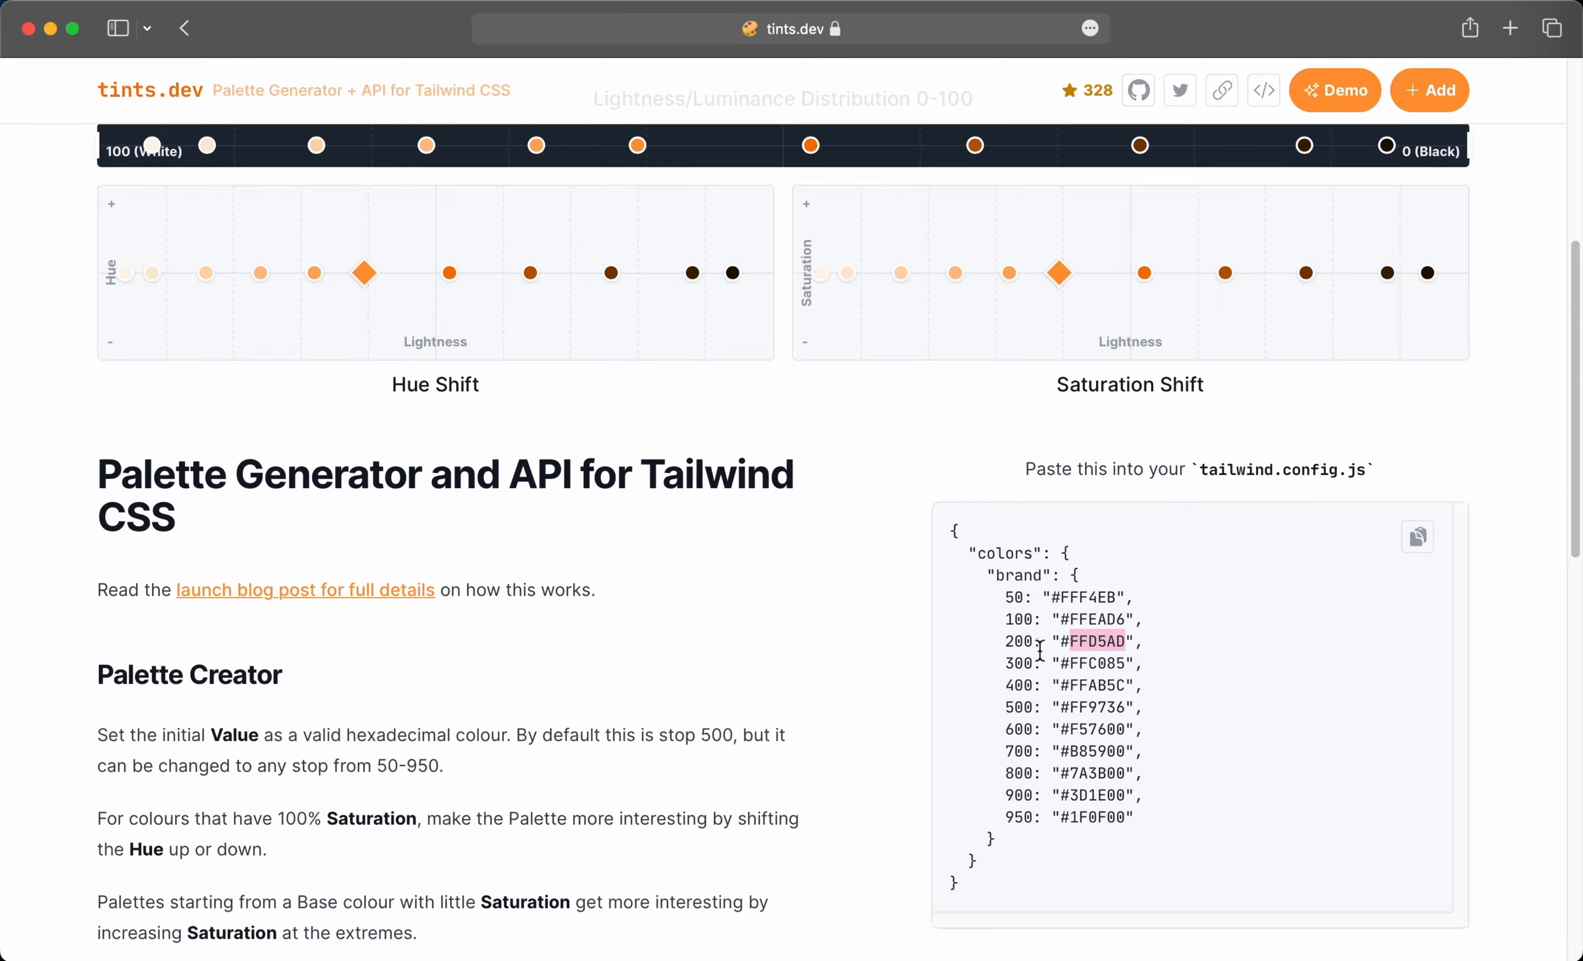
pyautogui.doubleClick(1082, 663)
pyautogui.press('super+c')
pyautogui.press('super+Tab')
pyautogui.click(676, 514)
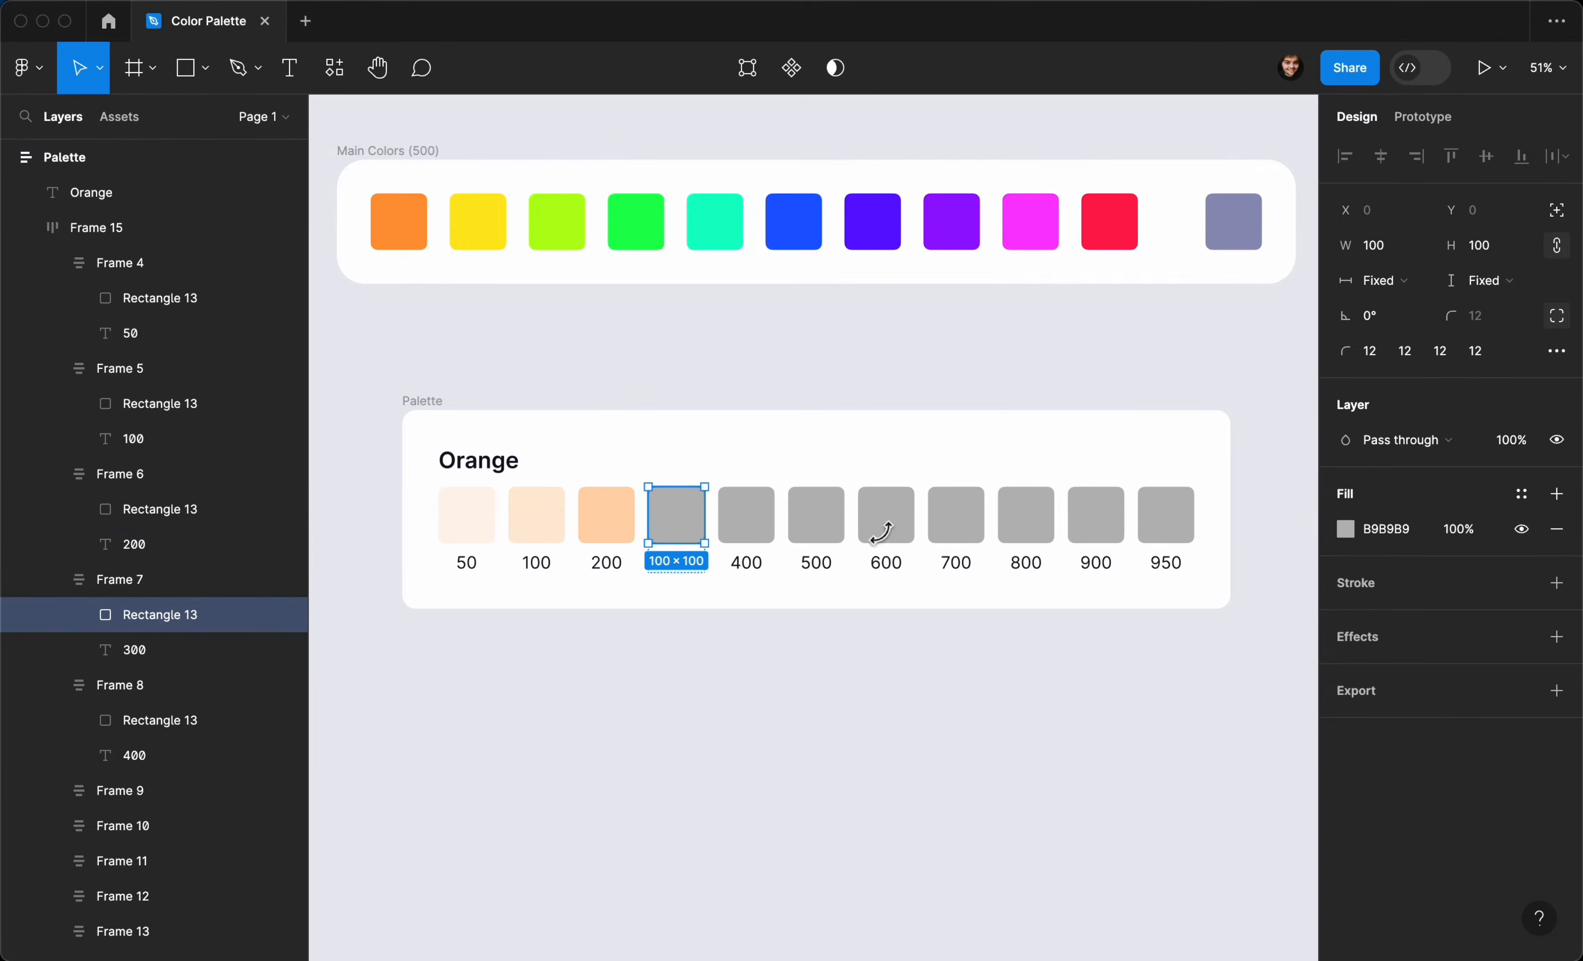
pyautogui.click(1385, 529)
pyautogui.press('super+v')
pyautogui.press('Return')
# Step: Copy the 400 shade FFAB5C from tints.dev and apply it as the 400 swatch's fill in Figma
pyautogui.press('super+Tab')
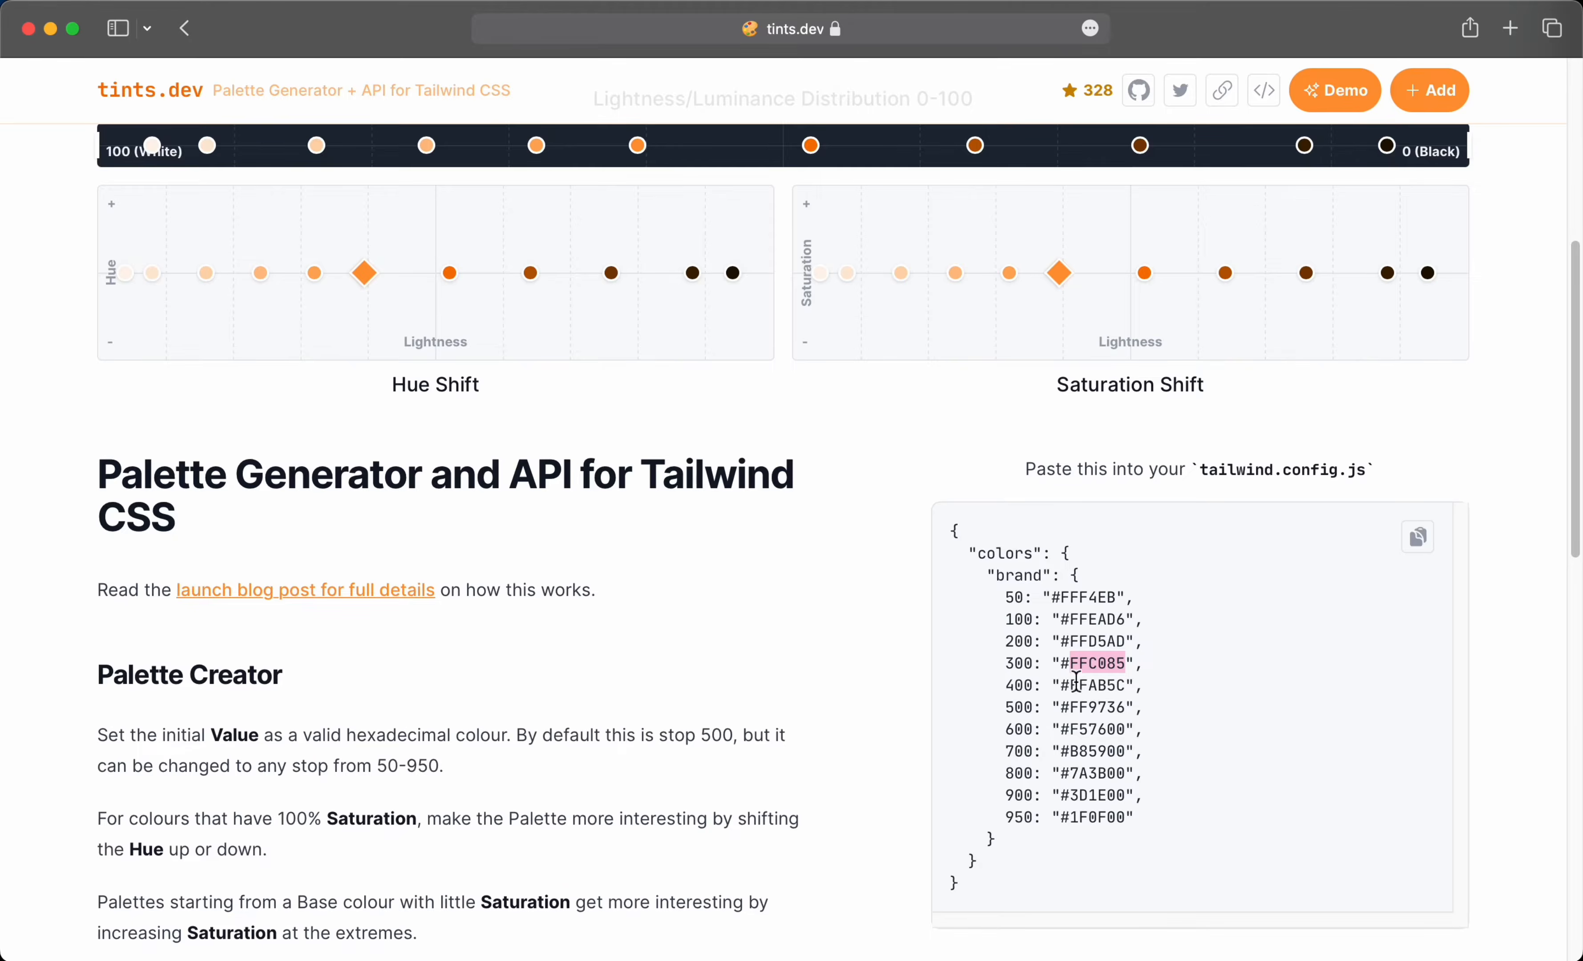
pyautogui.doubleClick(1092, 685)
pyautogui.press('super+c')
pyautogui.press('super+Tab')
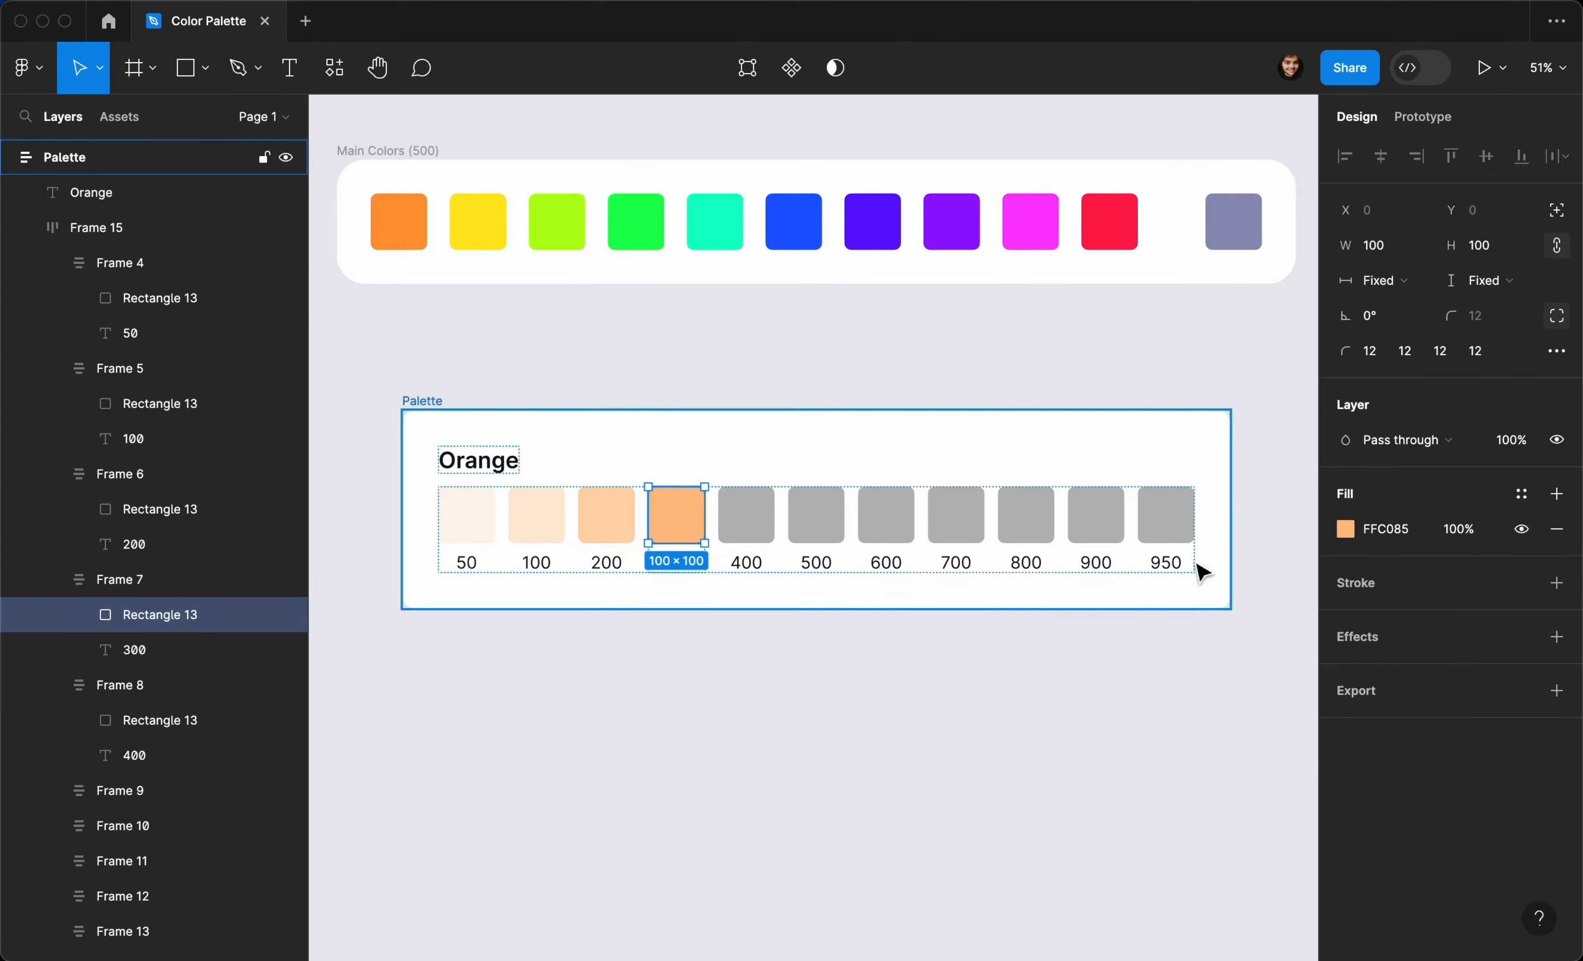
pyautogui.click(746, 514)
pyautogui.click(1385, 529)
pyautogui.press('super+v')
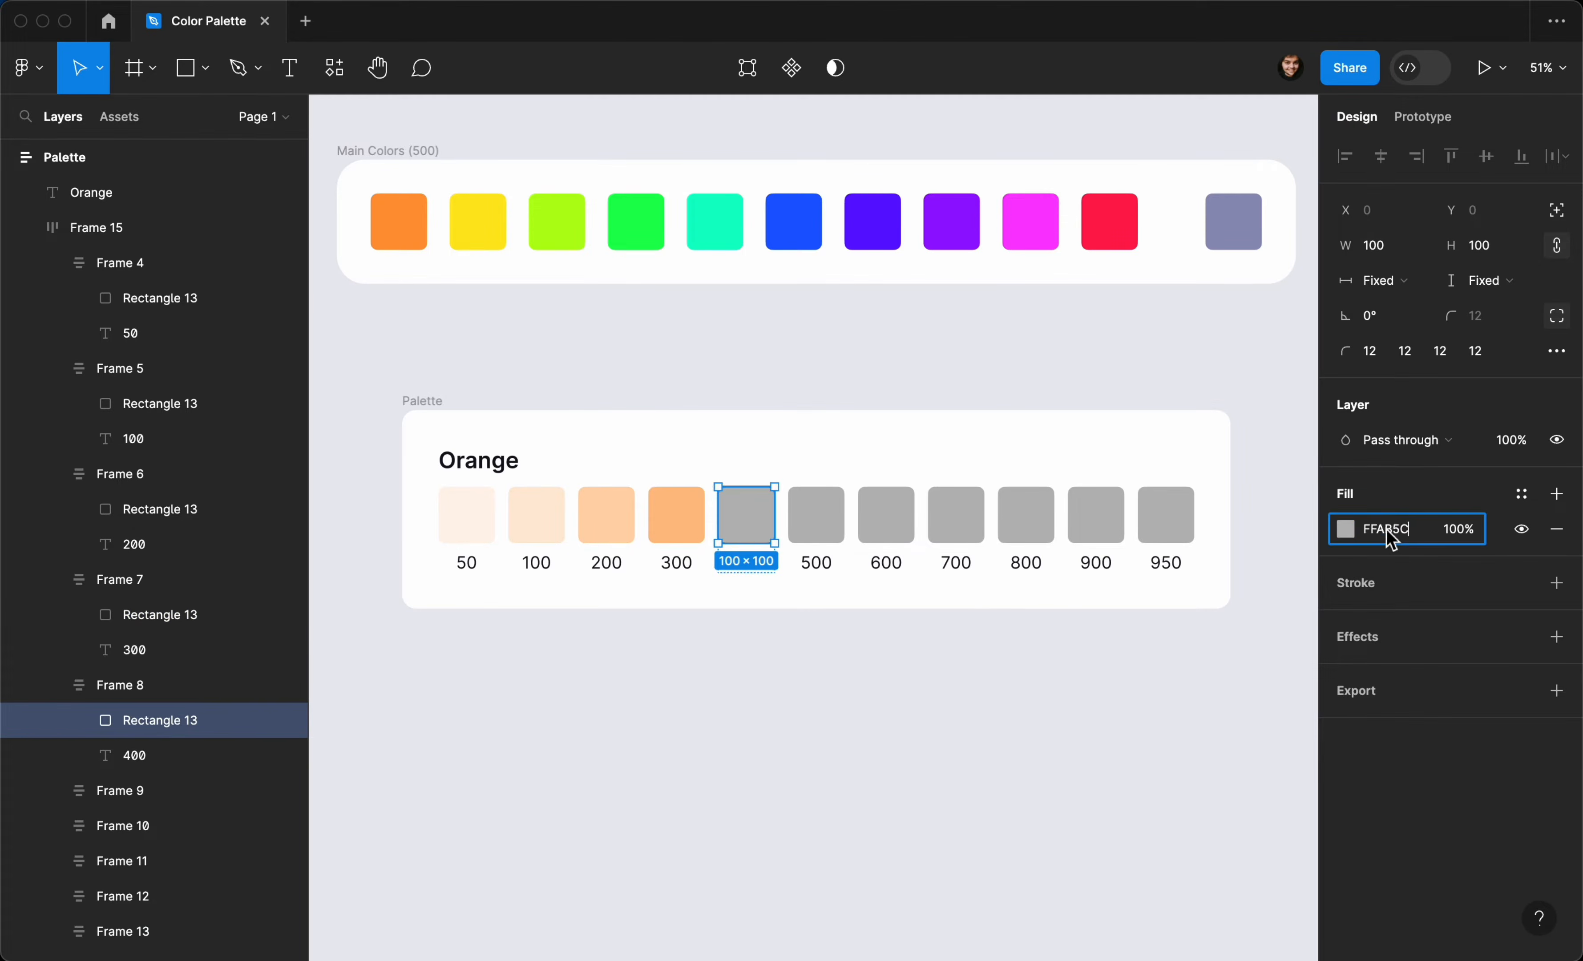
pyautogui.press('Return')
# Step: Copy the 500 shade FF9736 from tints.dev and apply it as the 500 swatch's fill in Figma
pyautogui.press('super+Tab')
pyautogui.doubleClick(1091, 707)
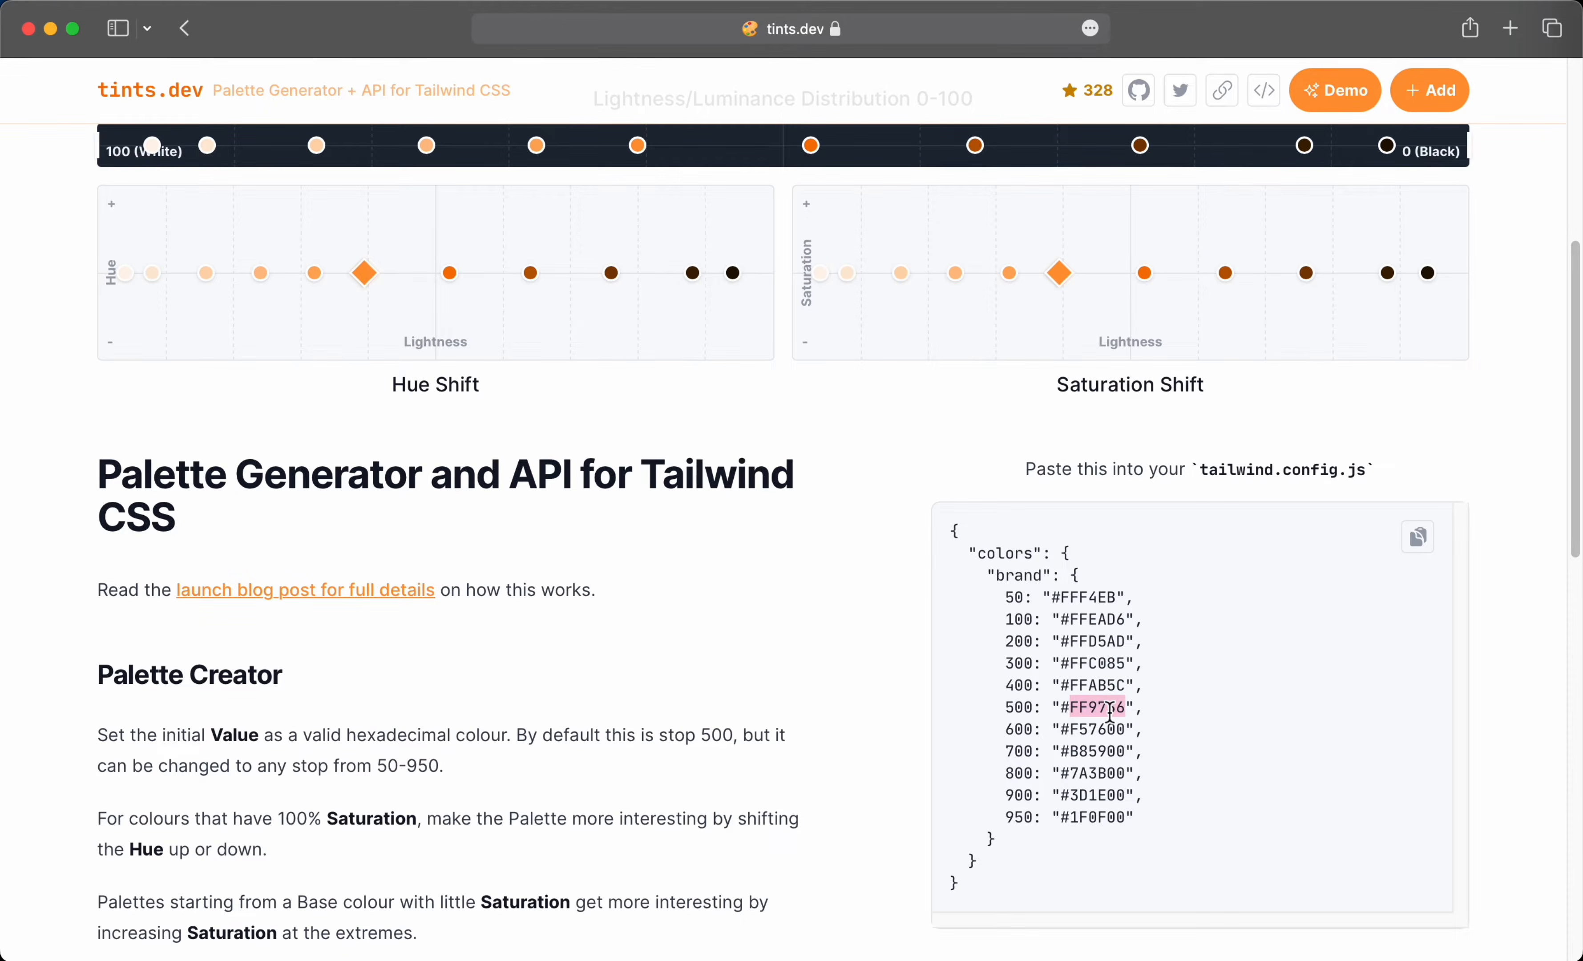
pyautogui.press('super+c')
pyautogui.press('super+Tab')
pyautogui.click(816, 527)
pyautogui.click(1384, 529)
pyautogui.press('super+v')
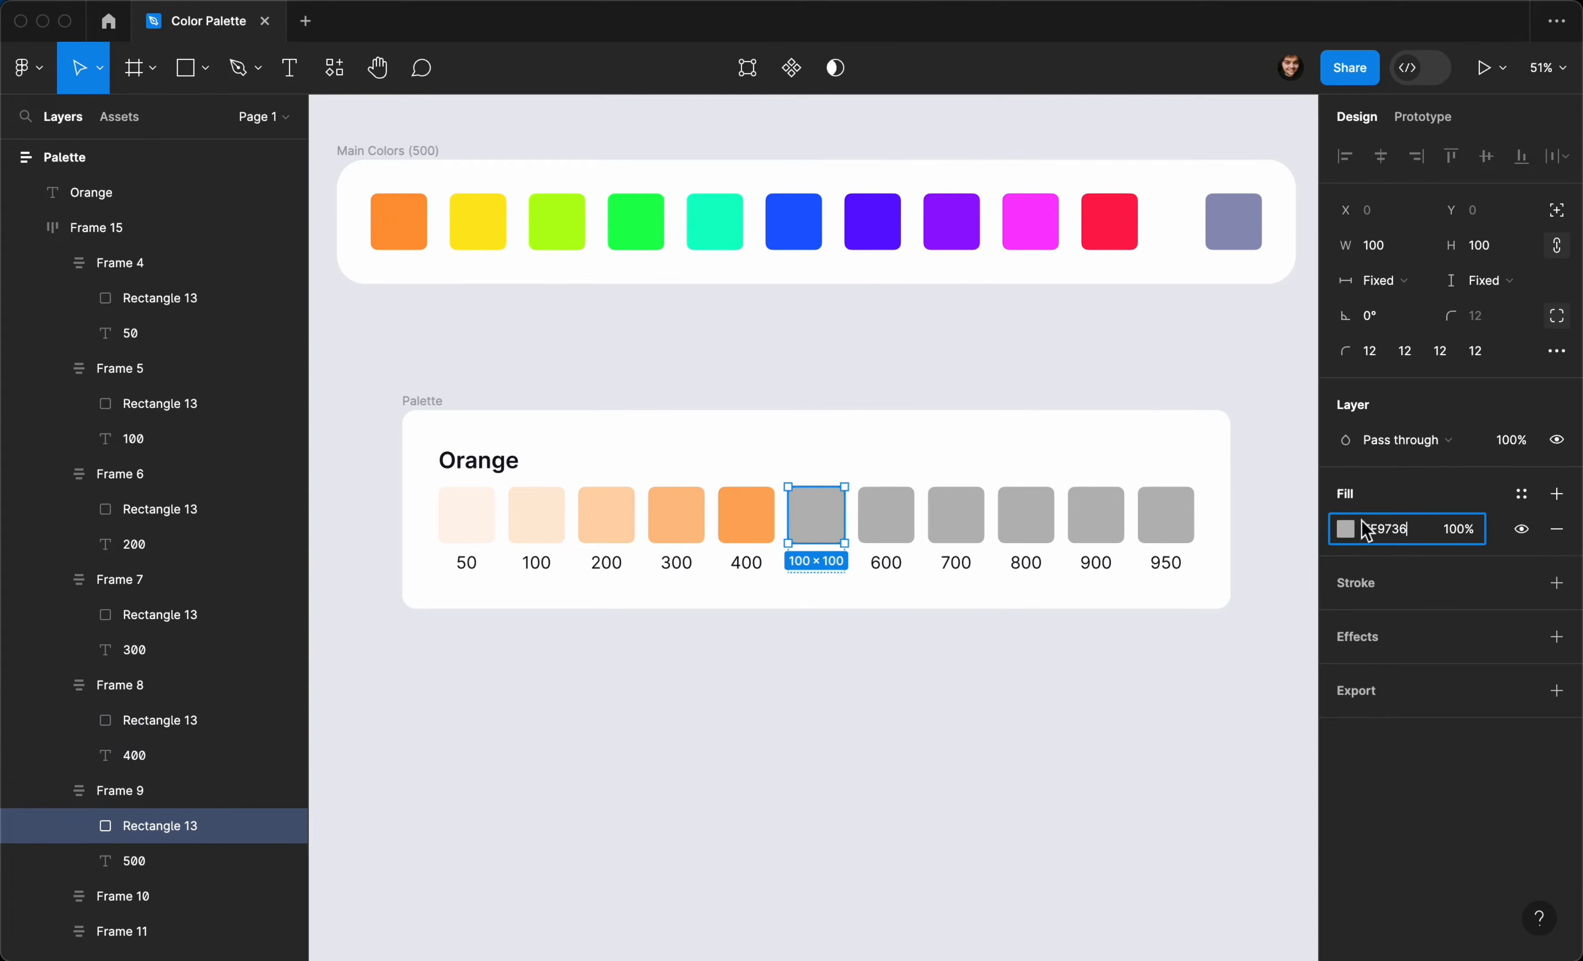
pyautogui.press('Return')
# Step: Copy the 600 shade F57600 from tints.dev and apply it as the 600 swatch's fill in Figma
pyautogui.press('super+Tab')
pyautogui.doubleClick(1097, 730)
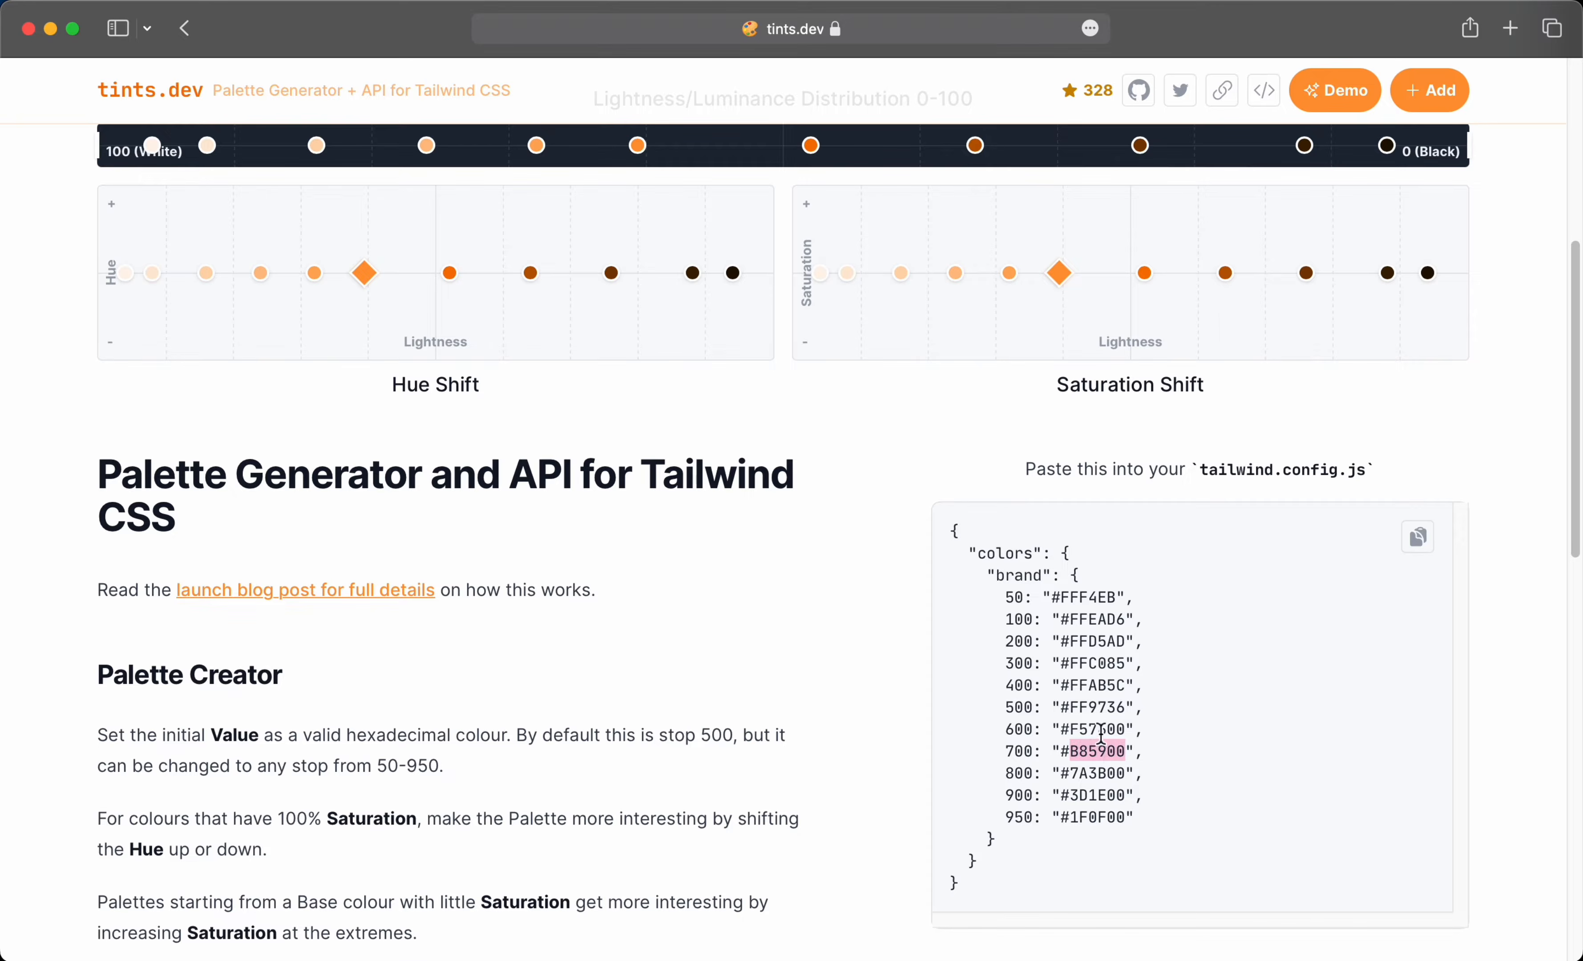
pyautogui.press('super+c')
pyautogui.press('super+Tab')
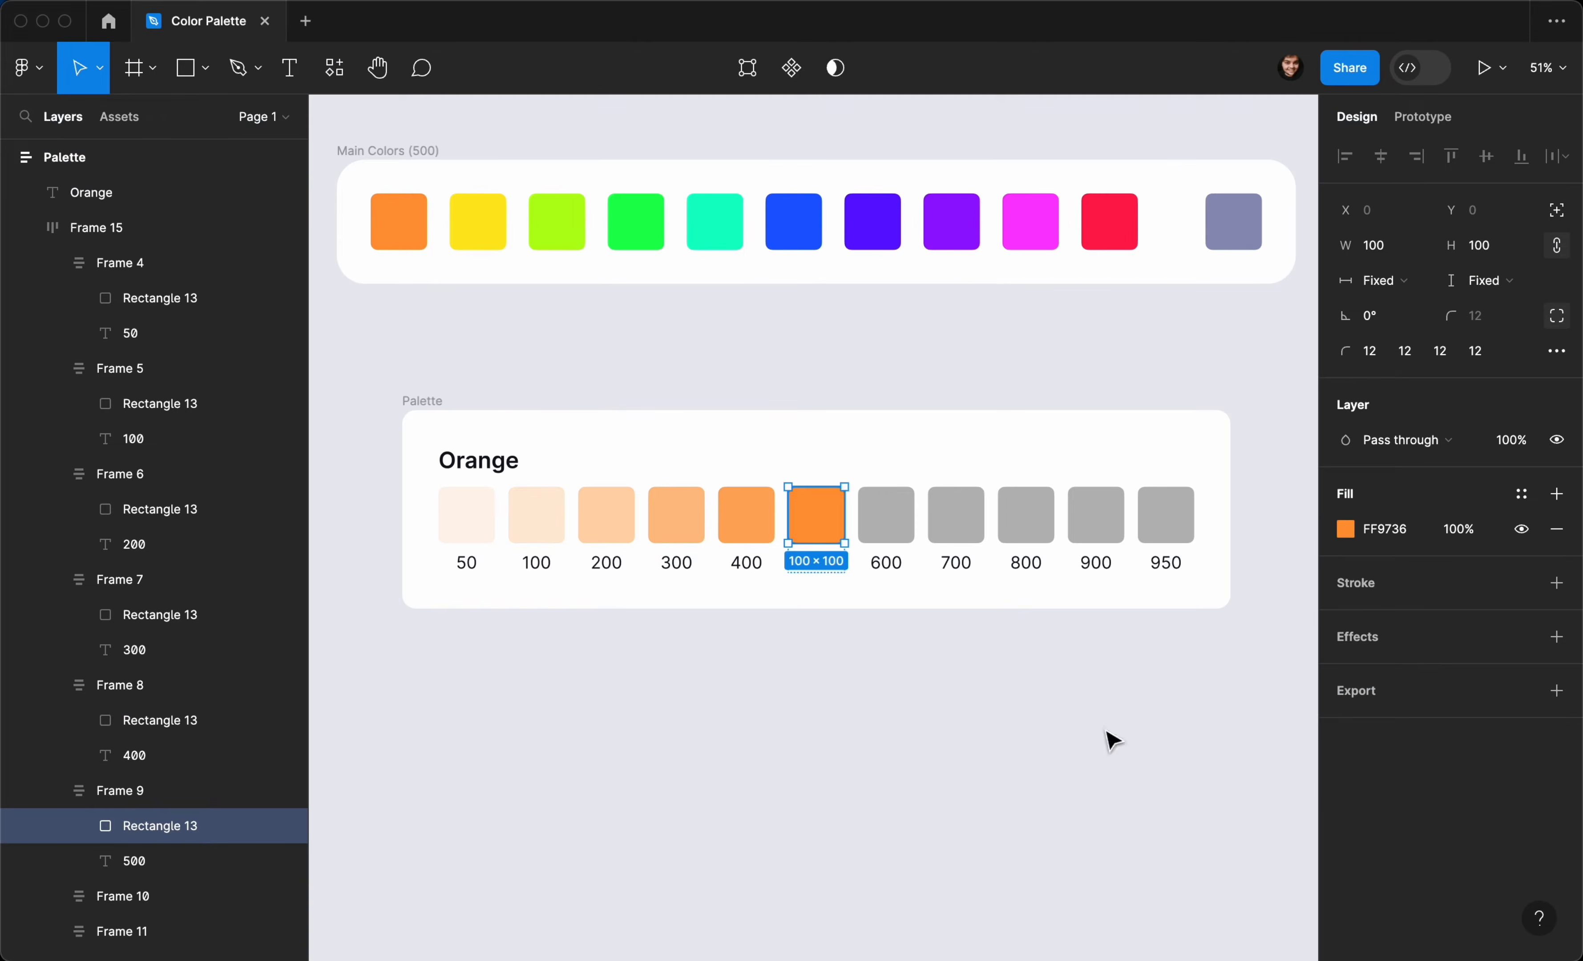
pyautogui.click(892, 525)
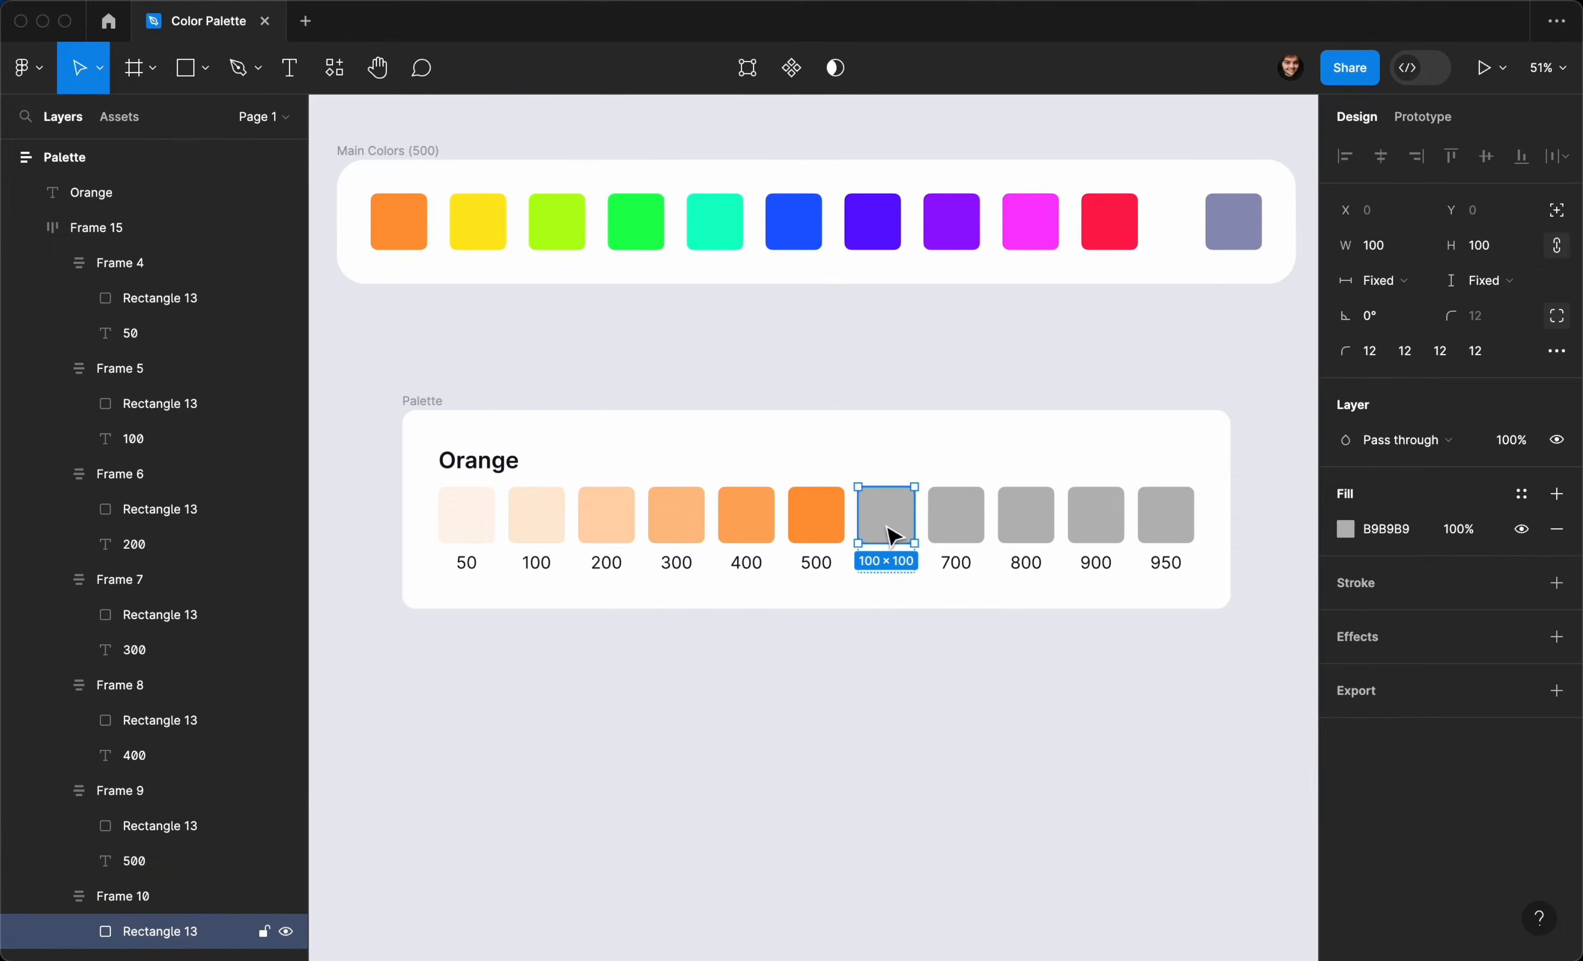
pyautogui.press('super+v')
pyautogui.press('super+z')
pyautogui.click(1385, 529)
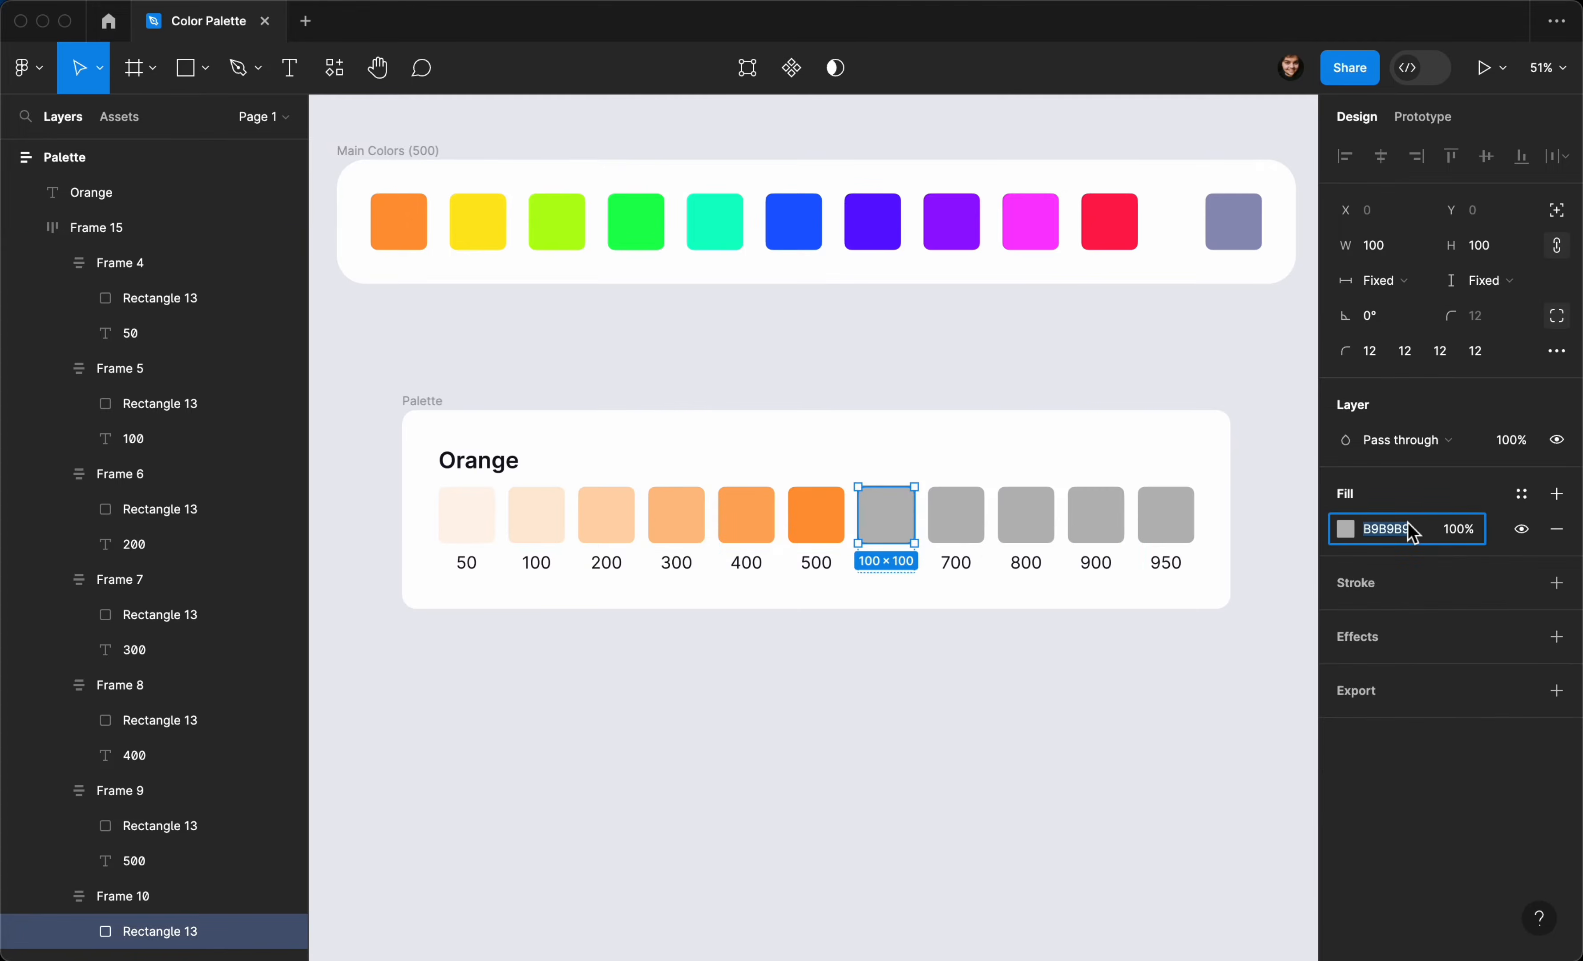
pyautogui.press('super+v')
pyautogui.press('Return')
# Step: Copy the 700 shade B85900 from tints.dev and apply it as the 700 swatch's fill in Figma
pyautogui.press('super+Tab')
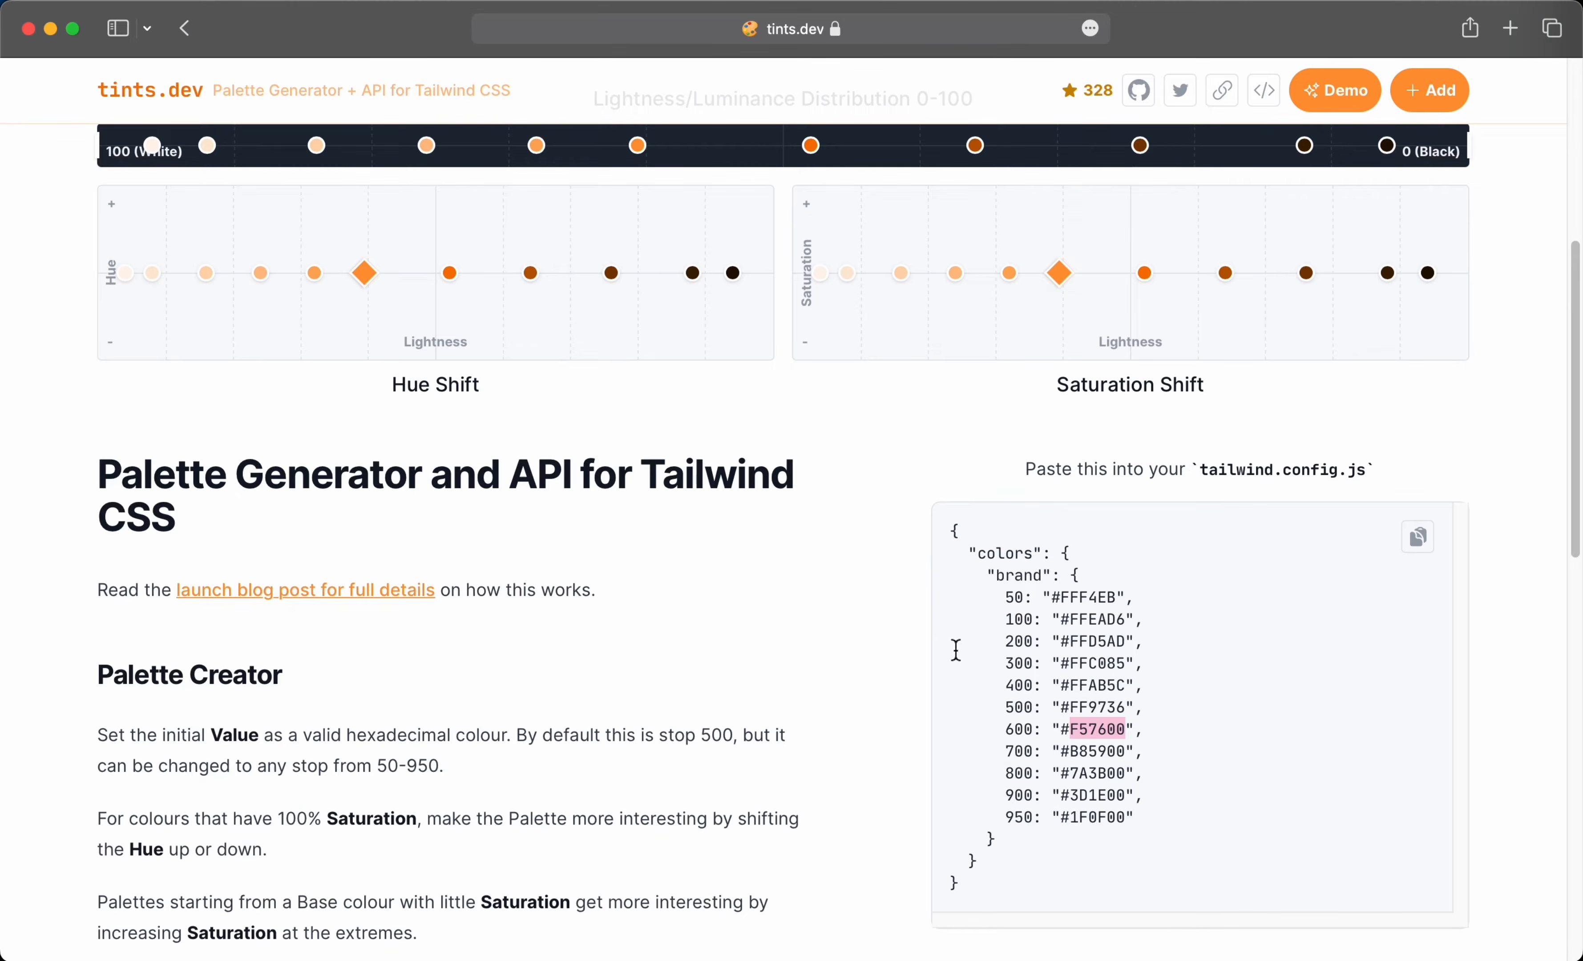
pyautogui.doubleClick(1086, 751)
pyautogui.press('super+Tab')
pyautogui.click(956, 514)
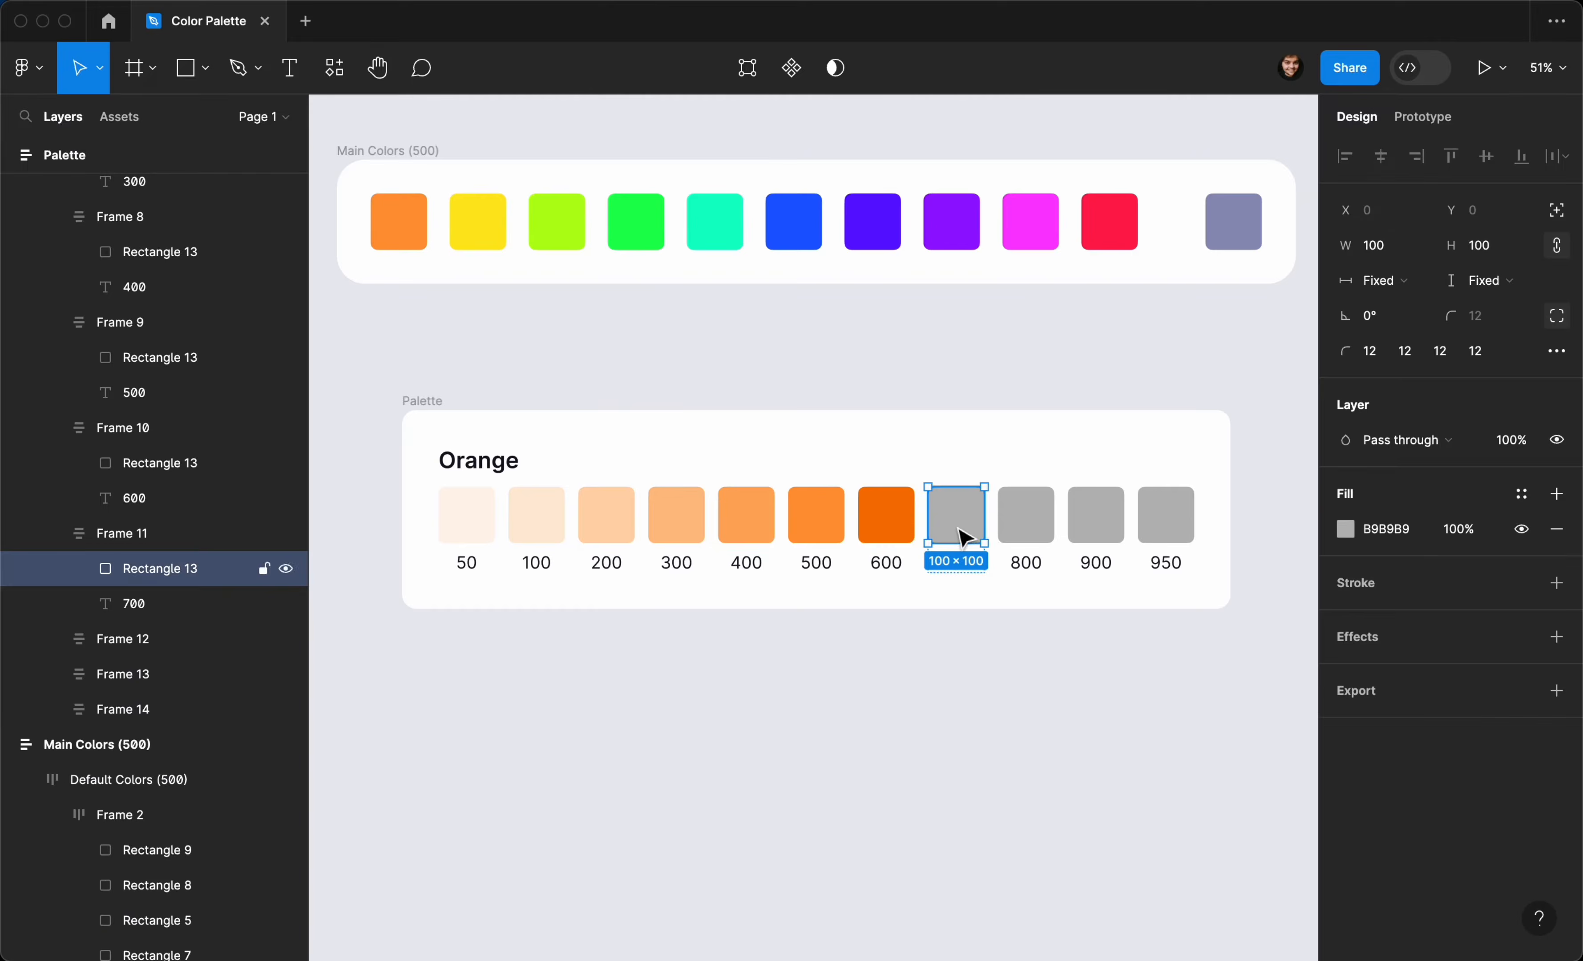
pyautogui.click(1382, 529)
pyautogui.press('super+v')
pyautogui.press('Return')
# Step: Copy the 800 shade 7A3B00 from tints.dev and apply it as the 800 swatch's fill in Figma
pyautogui.press('super+Tab')
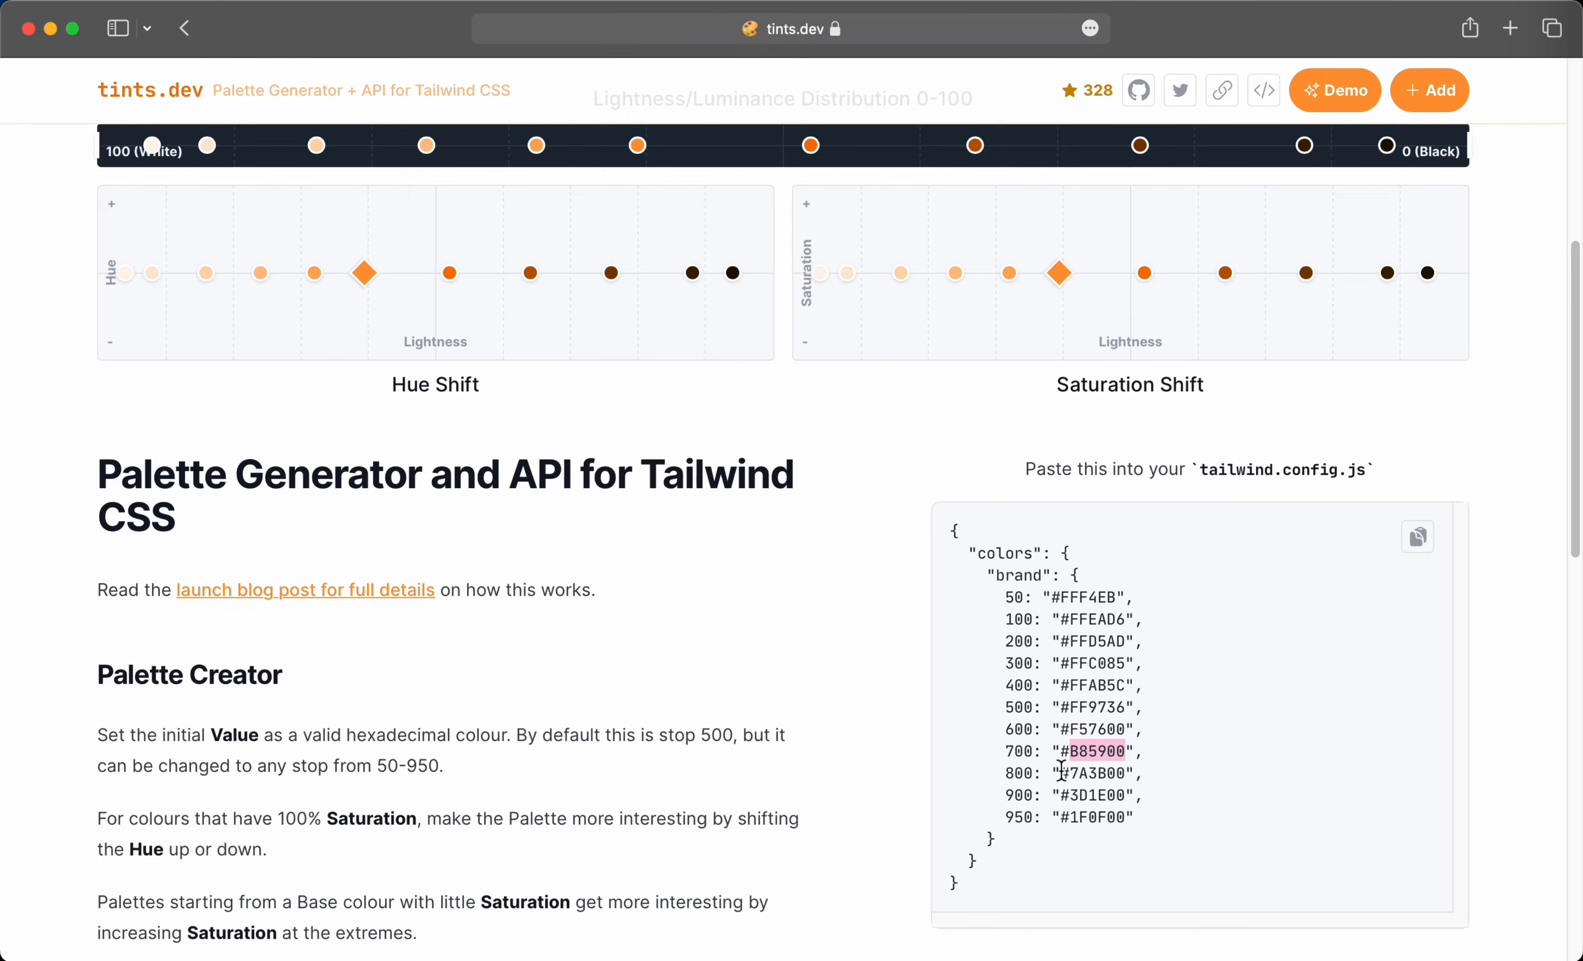
pyautogui.doubleClick(1095, 773)
pyautogui.press('super+Tab')
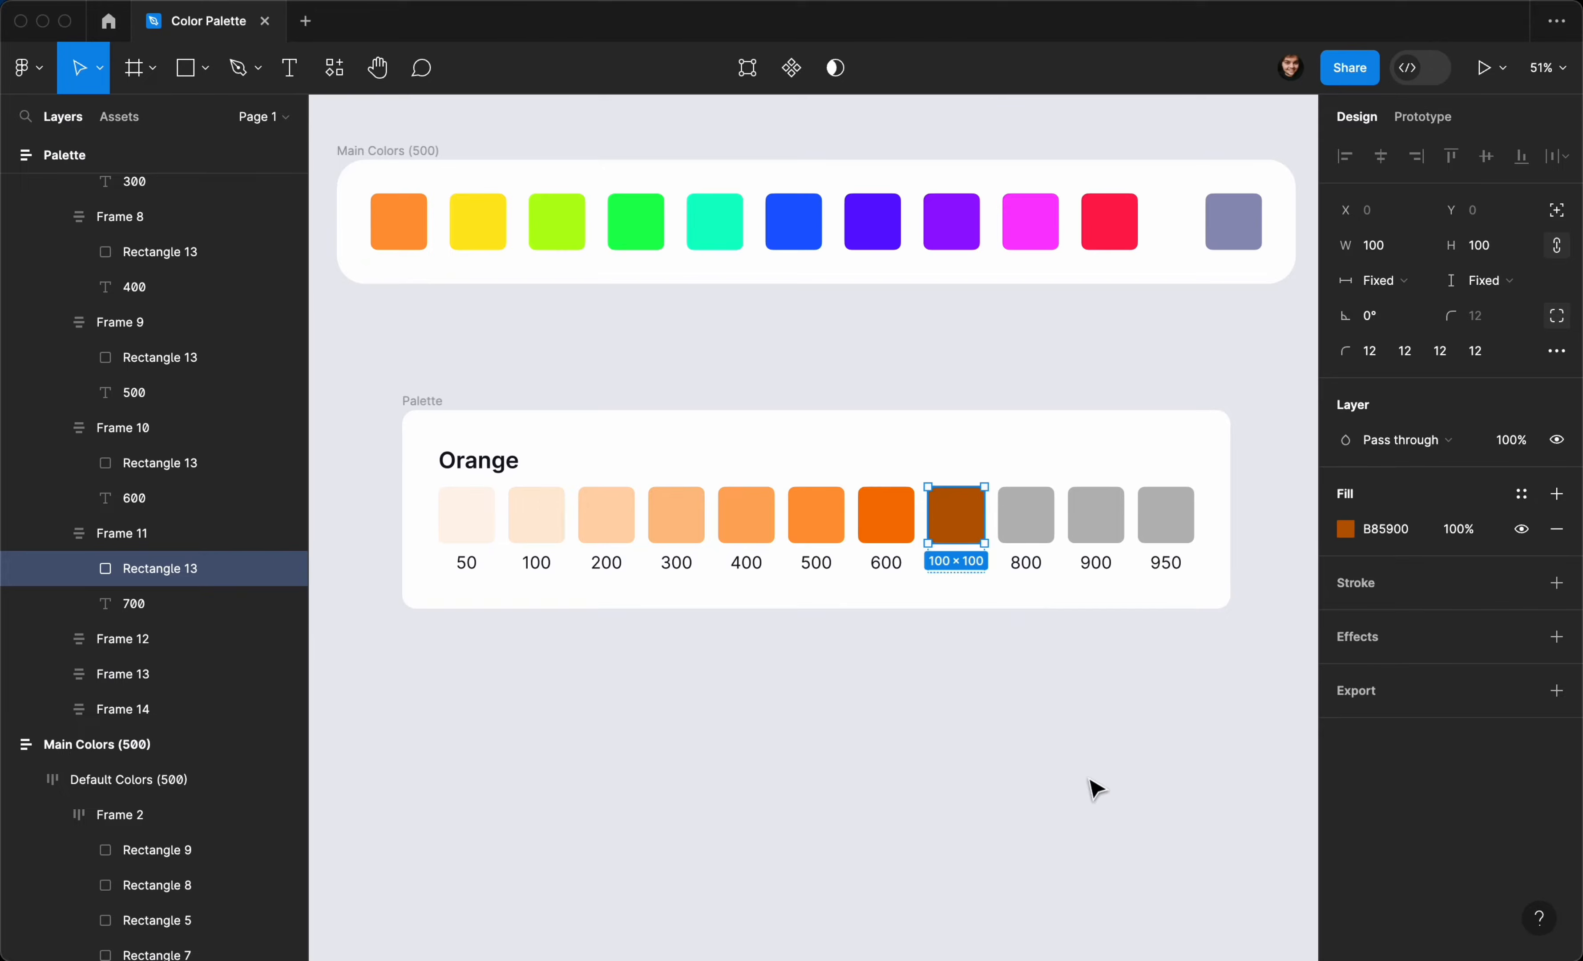
pyautogui.click(1034, 544)
pyautogui.click(1385, 529)
pyautogui.press('super+v')
pyautogui.press('Return')
# Step: Copy the 900 shade 3D1E00 from tints.dev and apply it as the 900 swatch's fill in Figma
pyautogui.press('super+Tab')
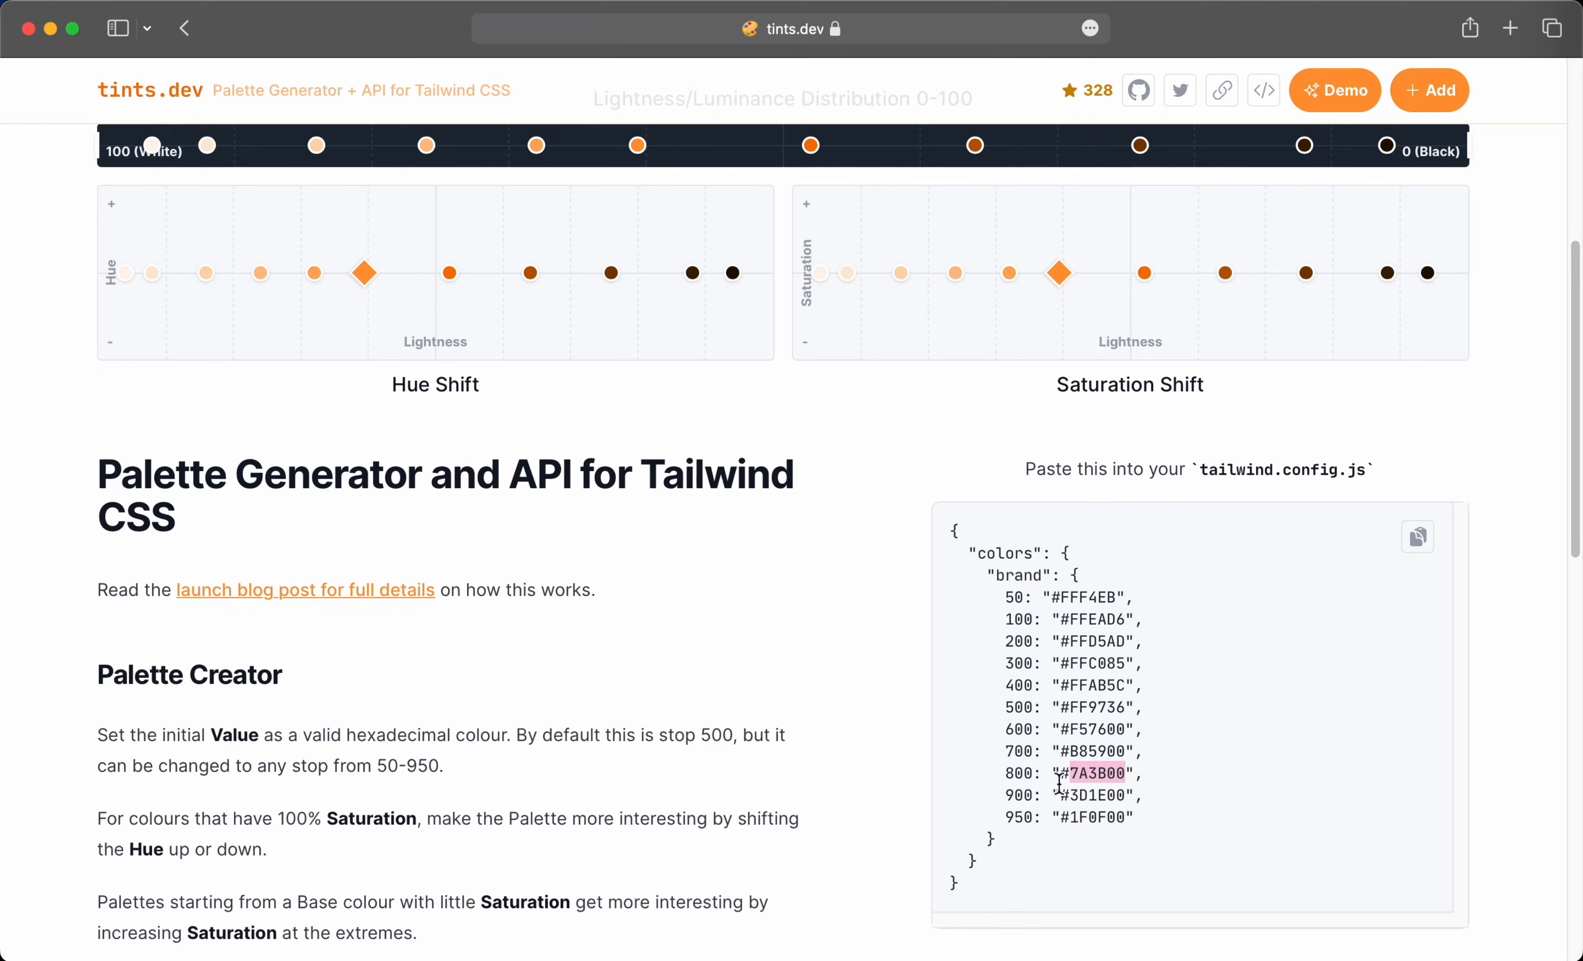
pyautogui.doubleClick(1093, 795)
pyautogui.press('super+c')
pyautogui.press('super+Tab')
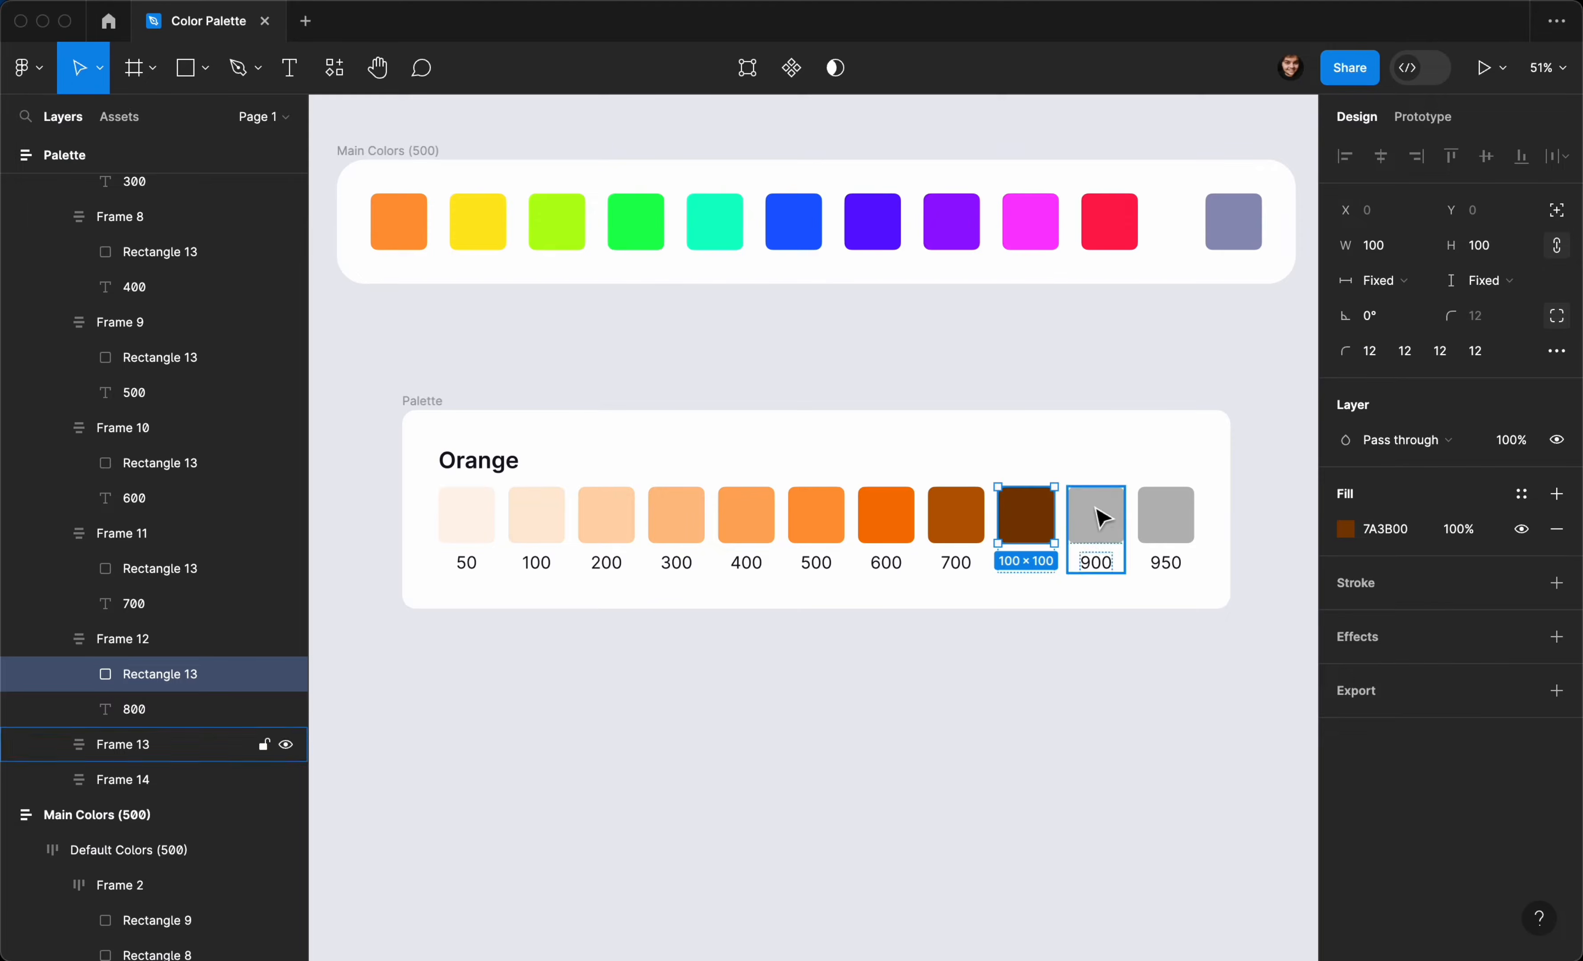
pyautogui.click(1096, 516)
pyautogui.click(1398, 534)
pyautogui.press('super+v')
pyautogui.press('Return')
# Step: Copy the 950 shade 1F0F00 from tints.dev and apply it as the 950 swatch's fill in Figma
pyautogui.press('super+Tab')
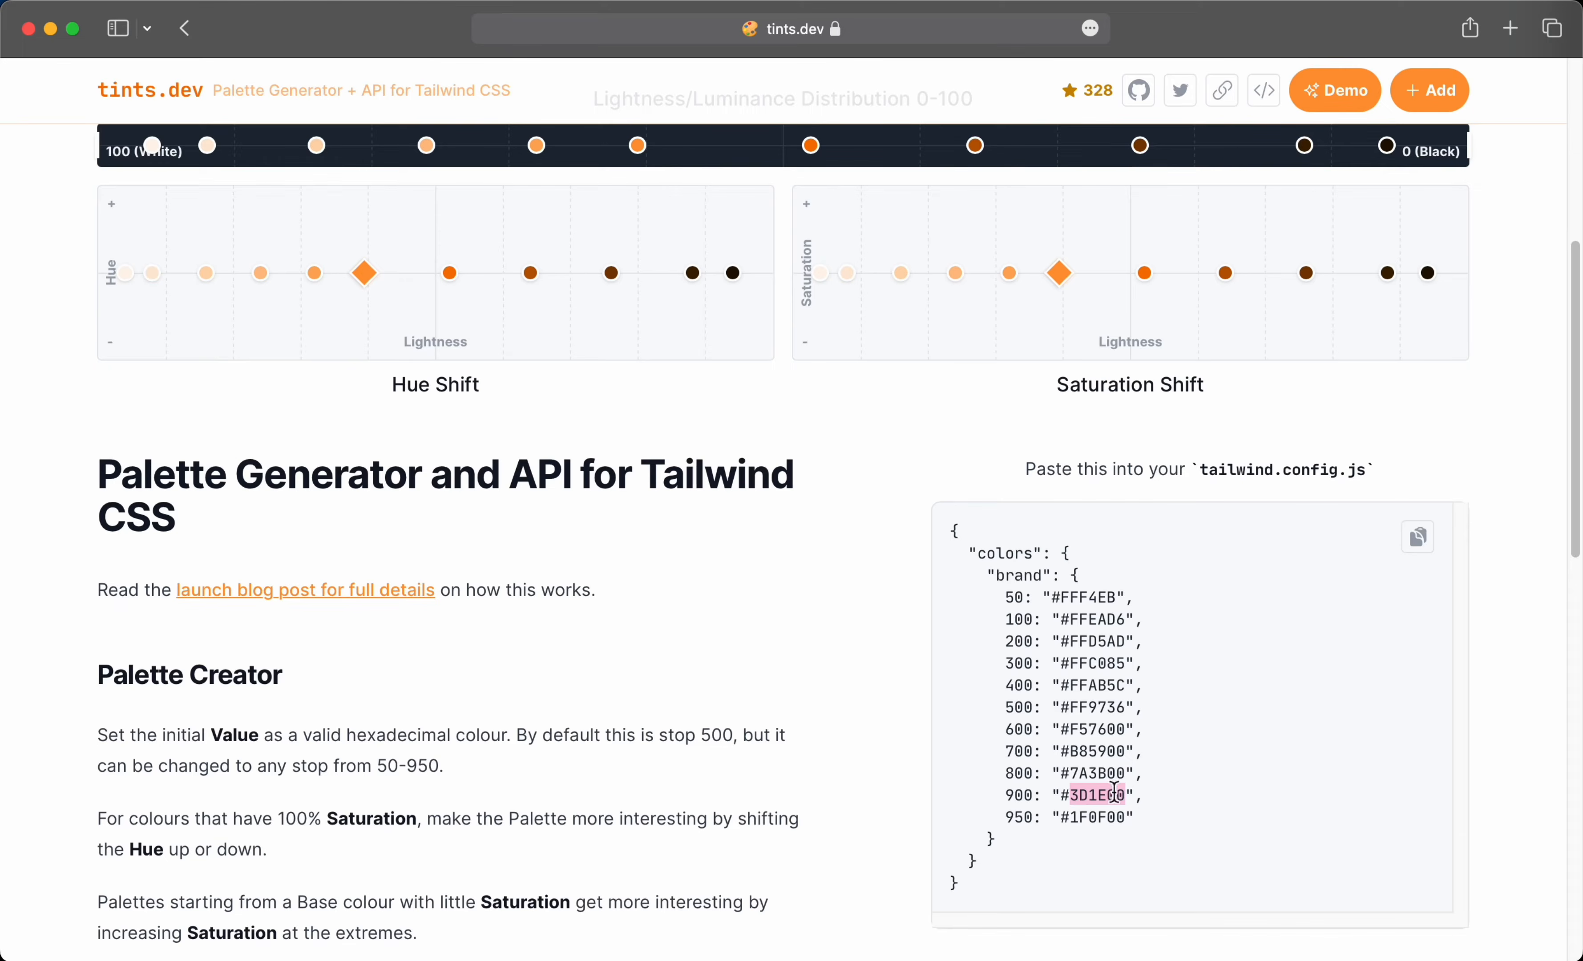
pyautogui.doubleClick(1093, 814)
pyautogui.press('super+c')
pyautogui.press('super+Tab')
pyautogui.click(1165, 514)
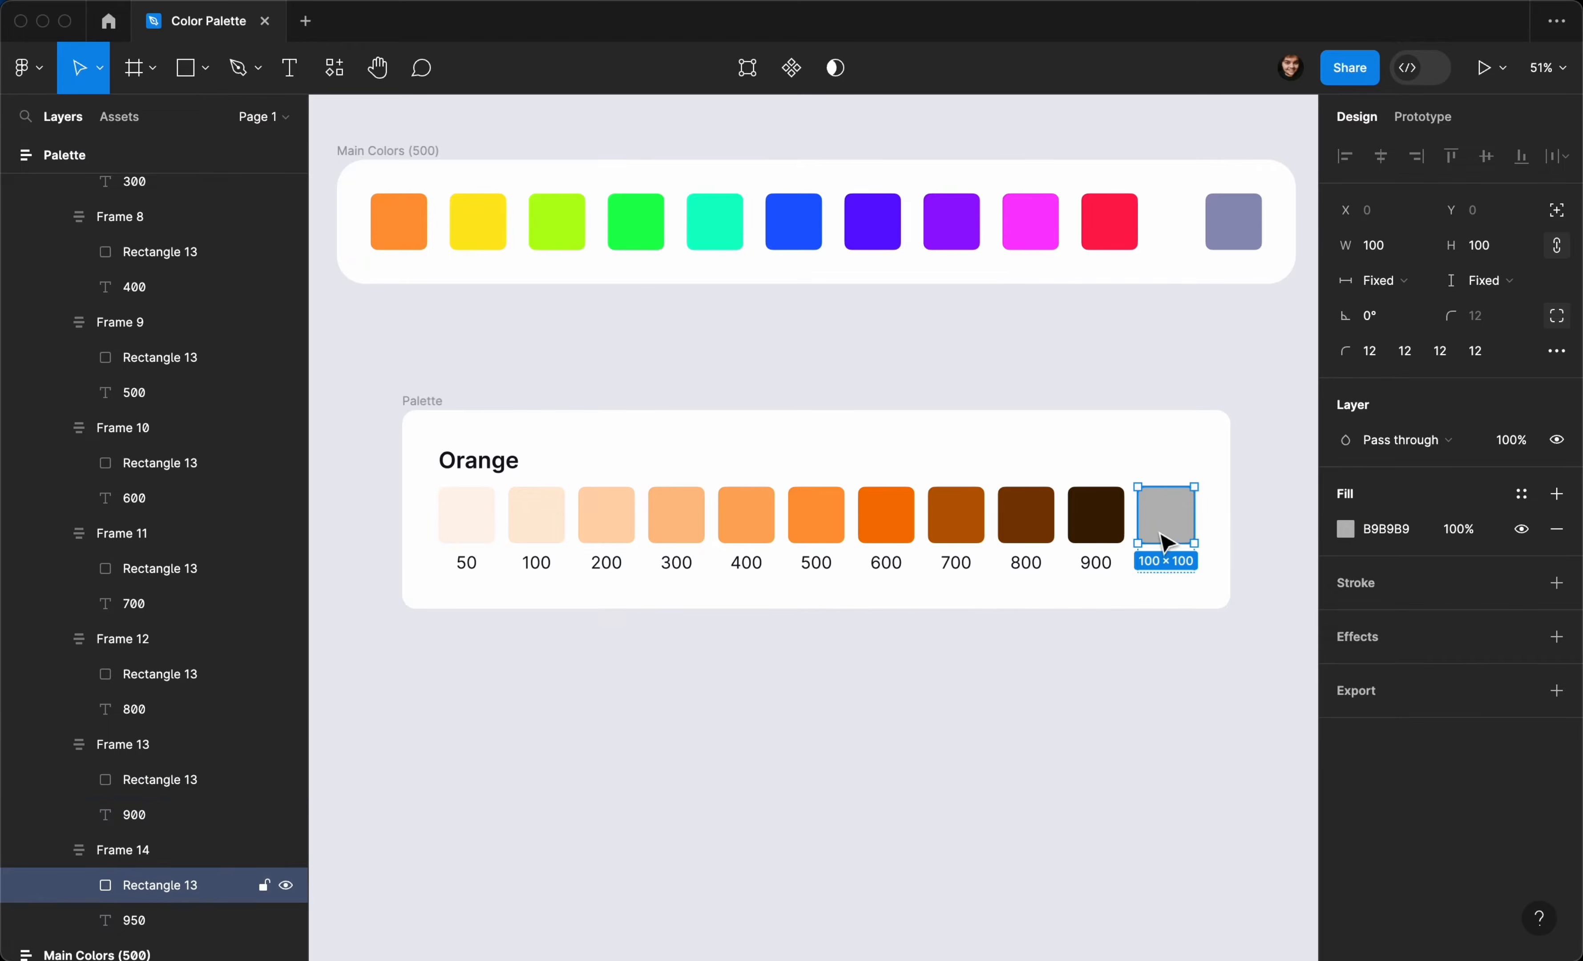
pyautogui.click(1385, 529)
pyautogui.press('super+v')
pyautogui.press('Return')
pyautogui.click(1060, 353)
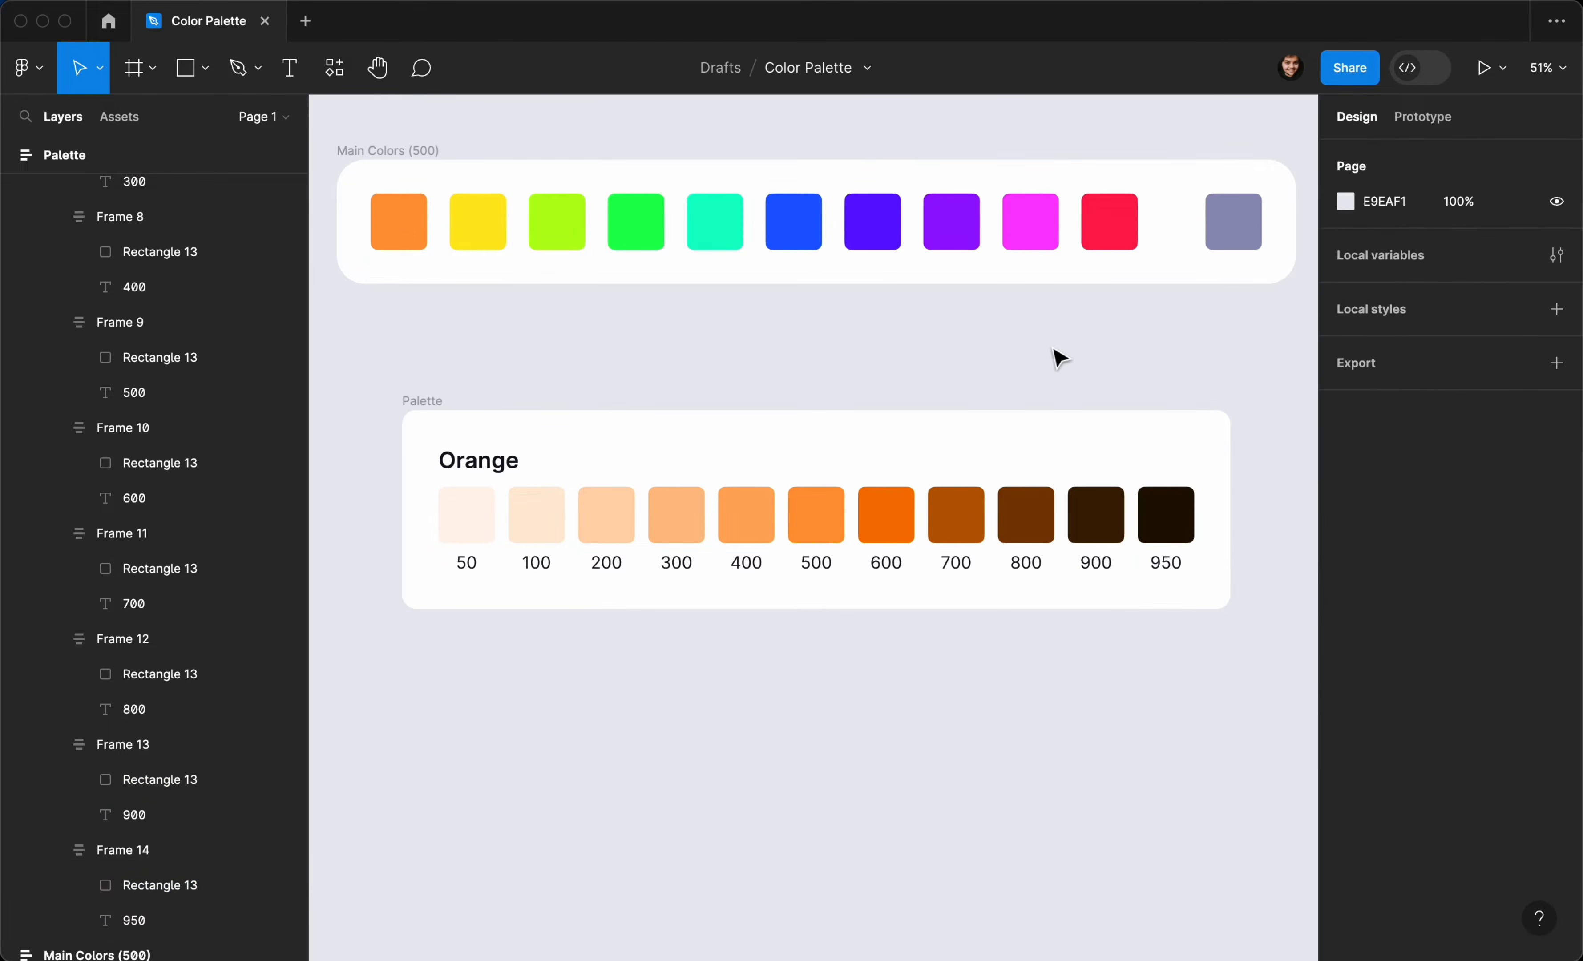
# Step: Duplicate the Orange Palette frame and place the copy directly below the original
pyautogui.scroll(-3, 971, 378)
pyautogui.click(873, 421)
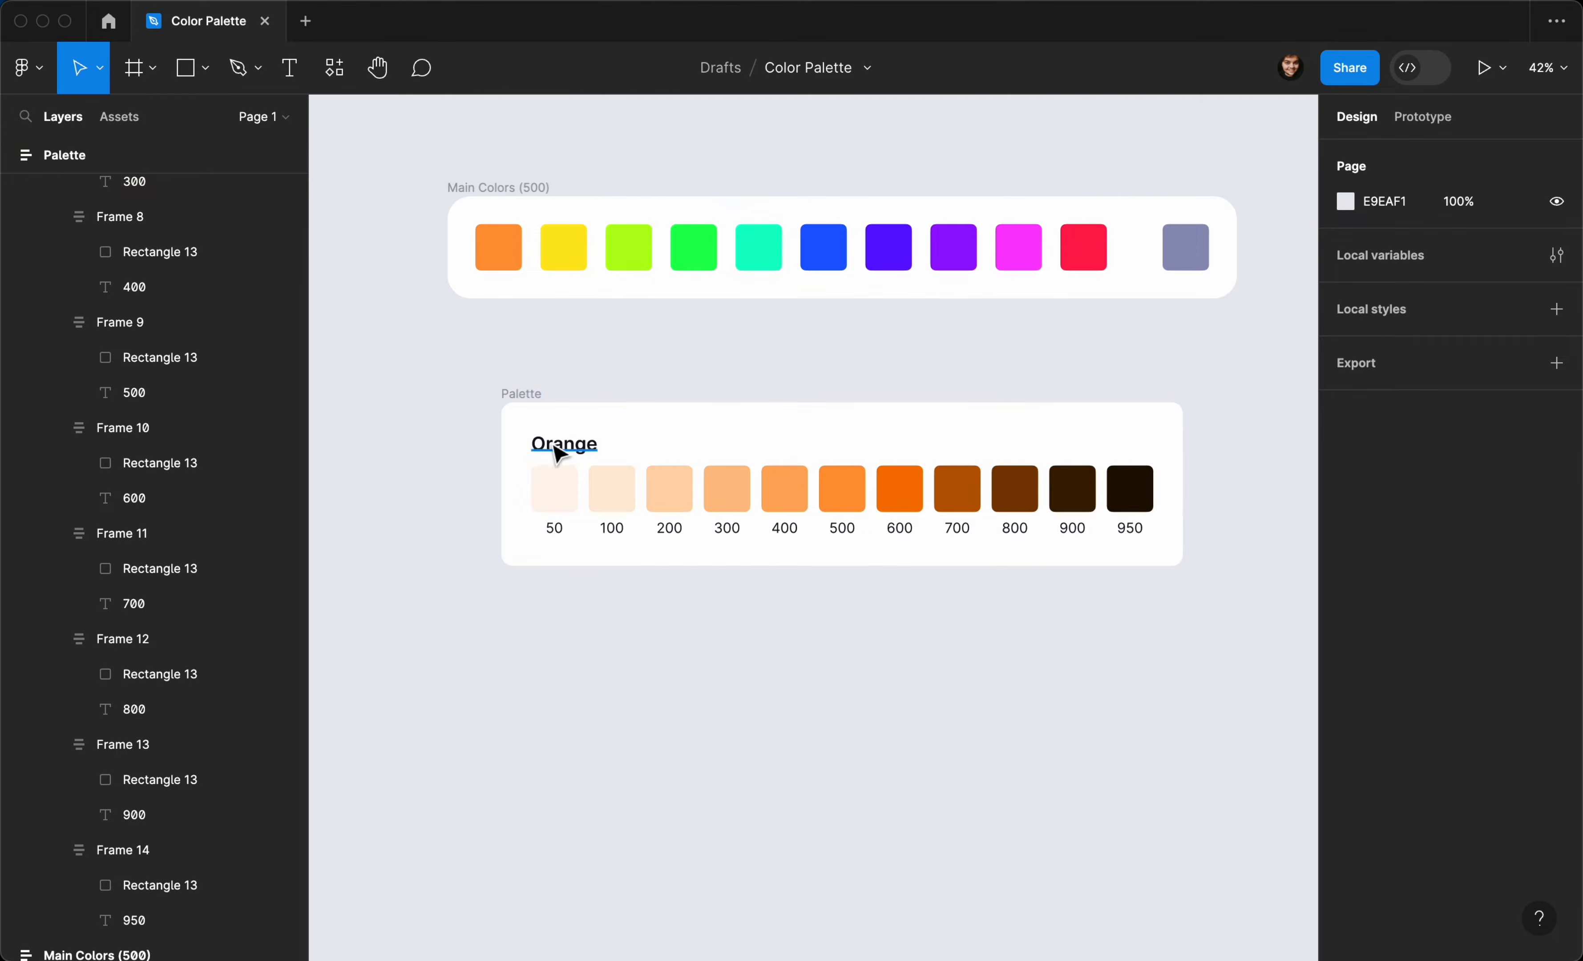
pyautogui.scroll(-1, 549, 379)
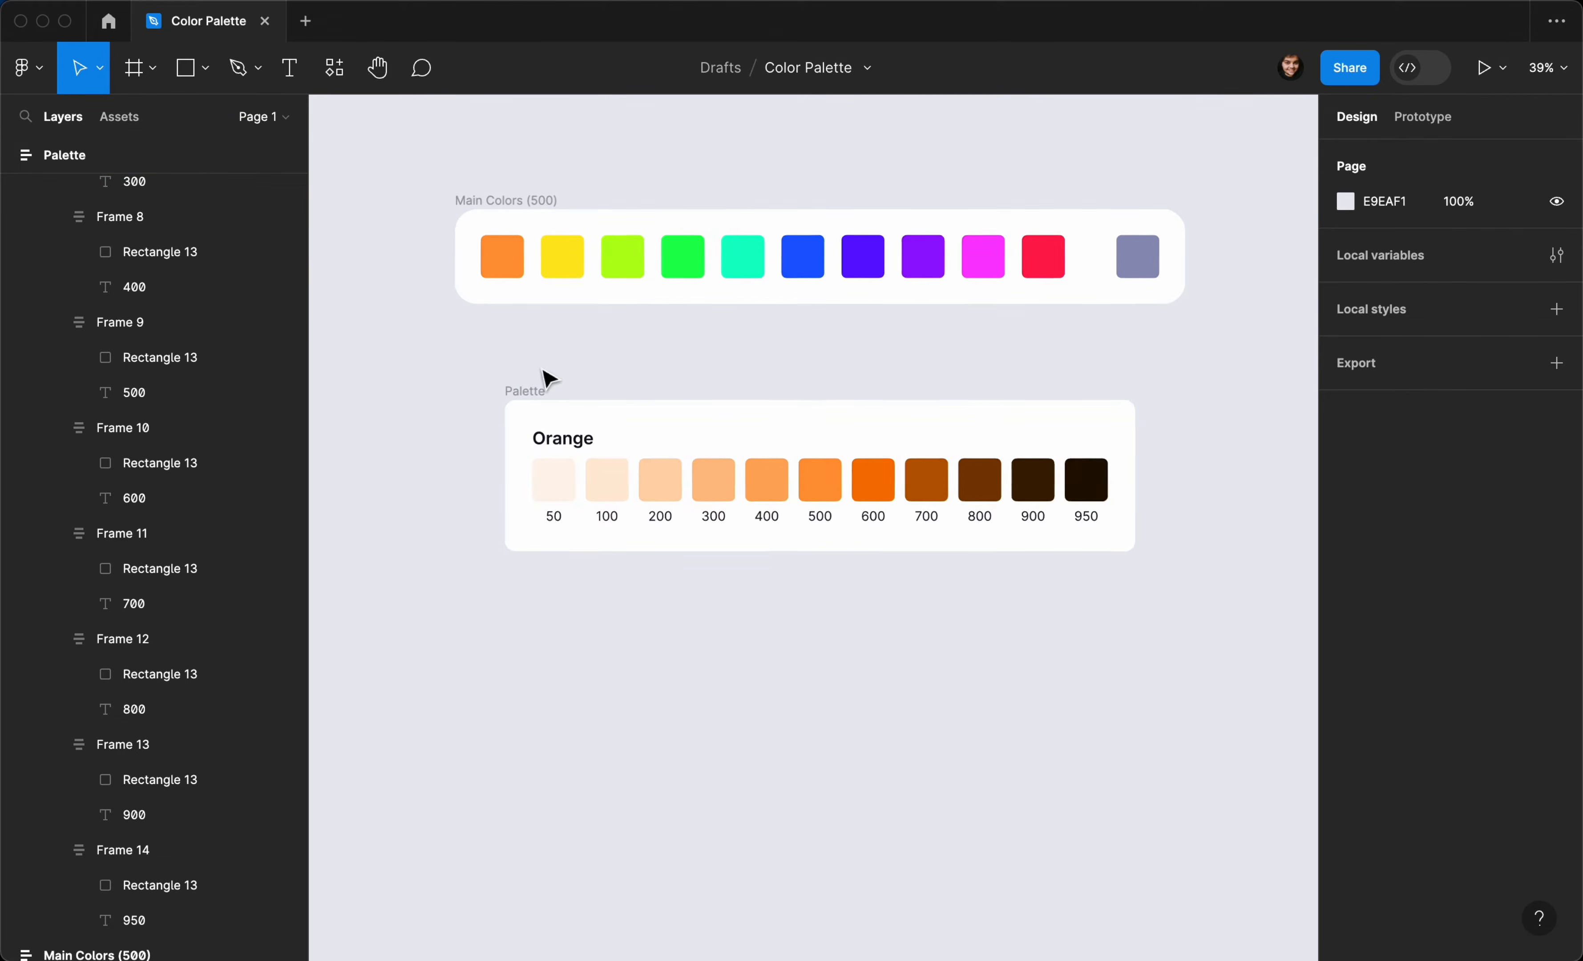
pyautogui.hscroll(1, 541, 387)
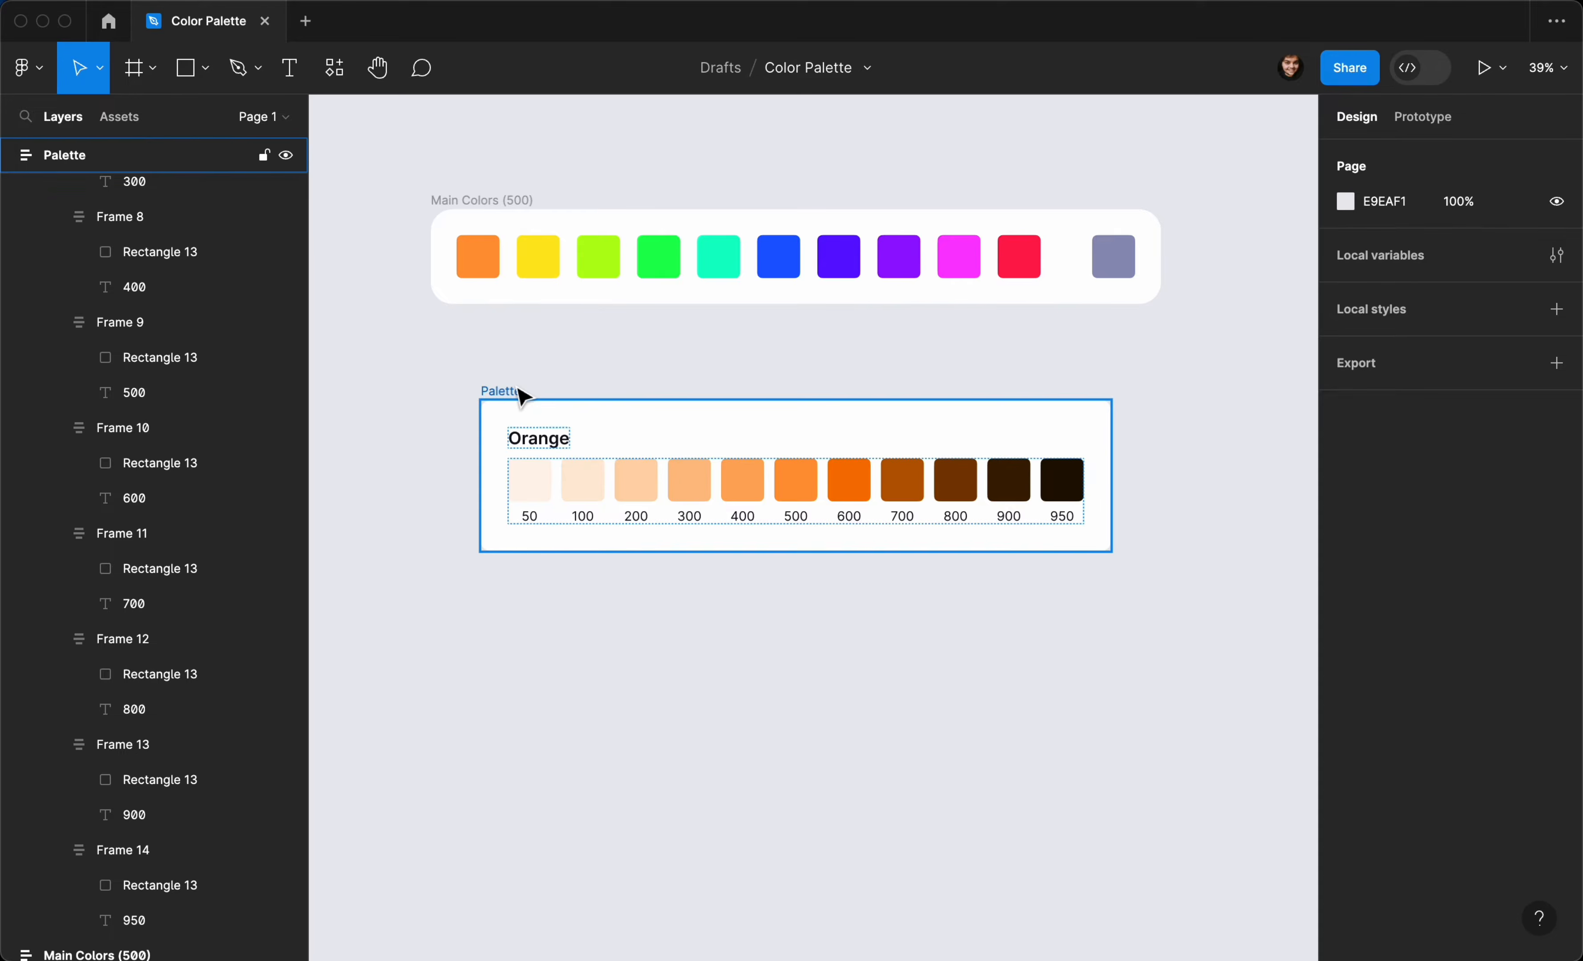
pyautogui.moveTo(519, 389); pyautogui.dragTo(516, 555)
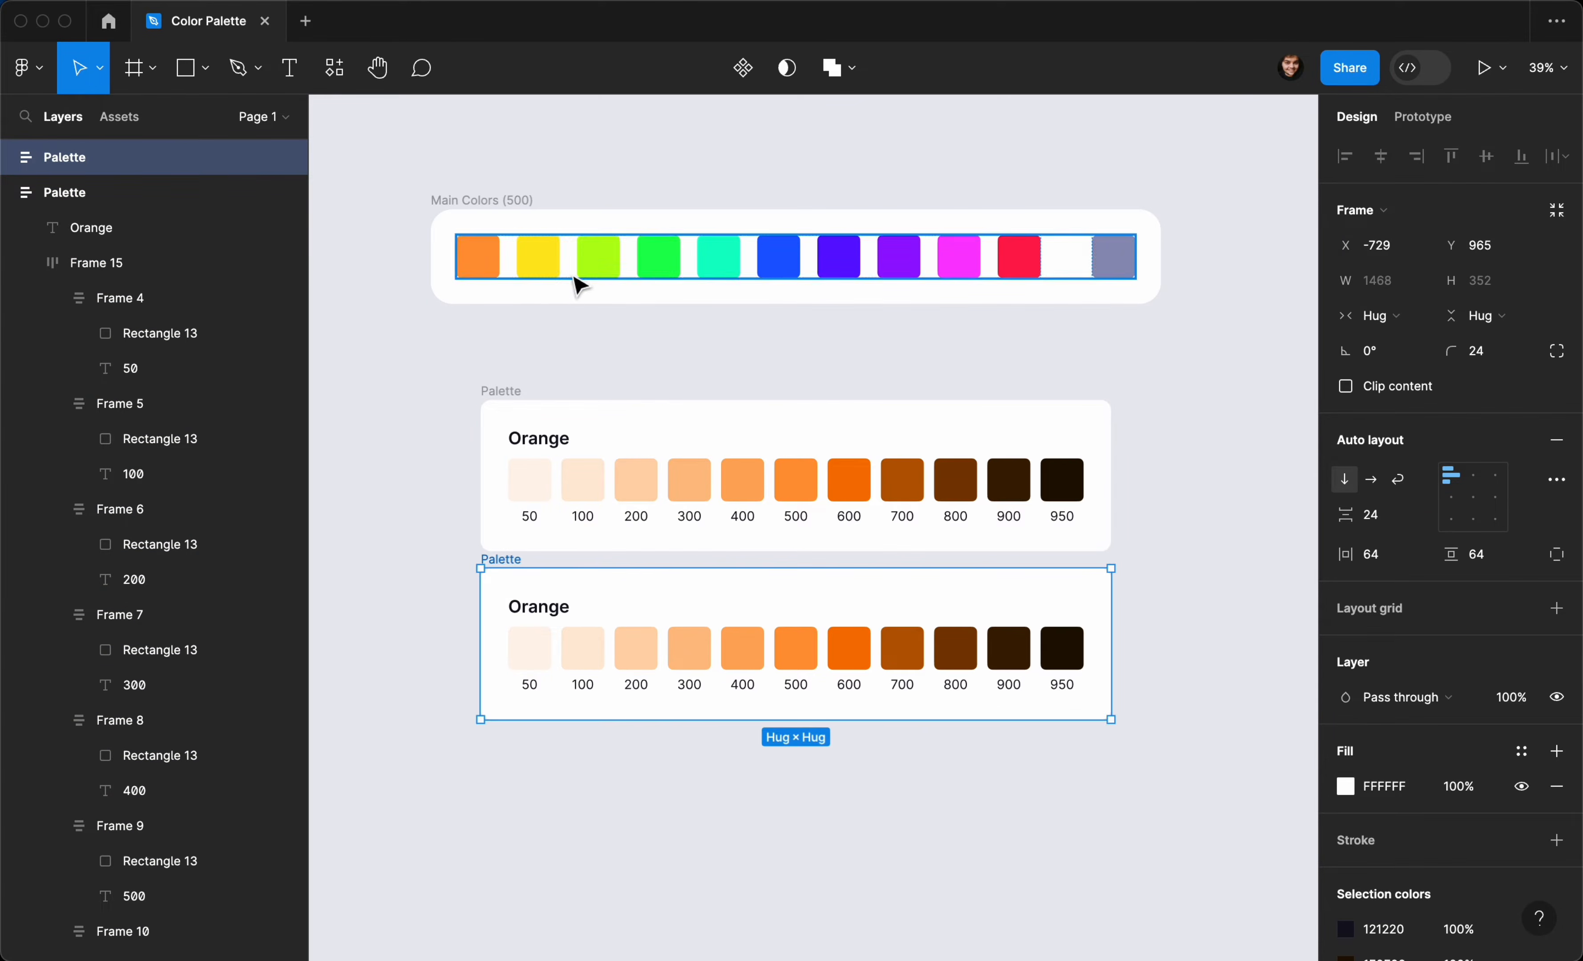
# Step: Copy the main yellow FFE81E from Figma and set it as the base 500 value in tints.dev to generate its shades
pyautogui.click(537, 256)
pyautogui.click(1385, 530)
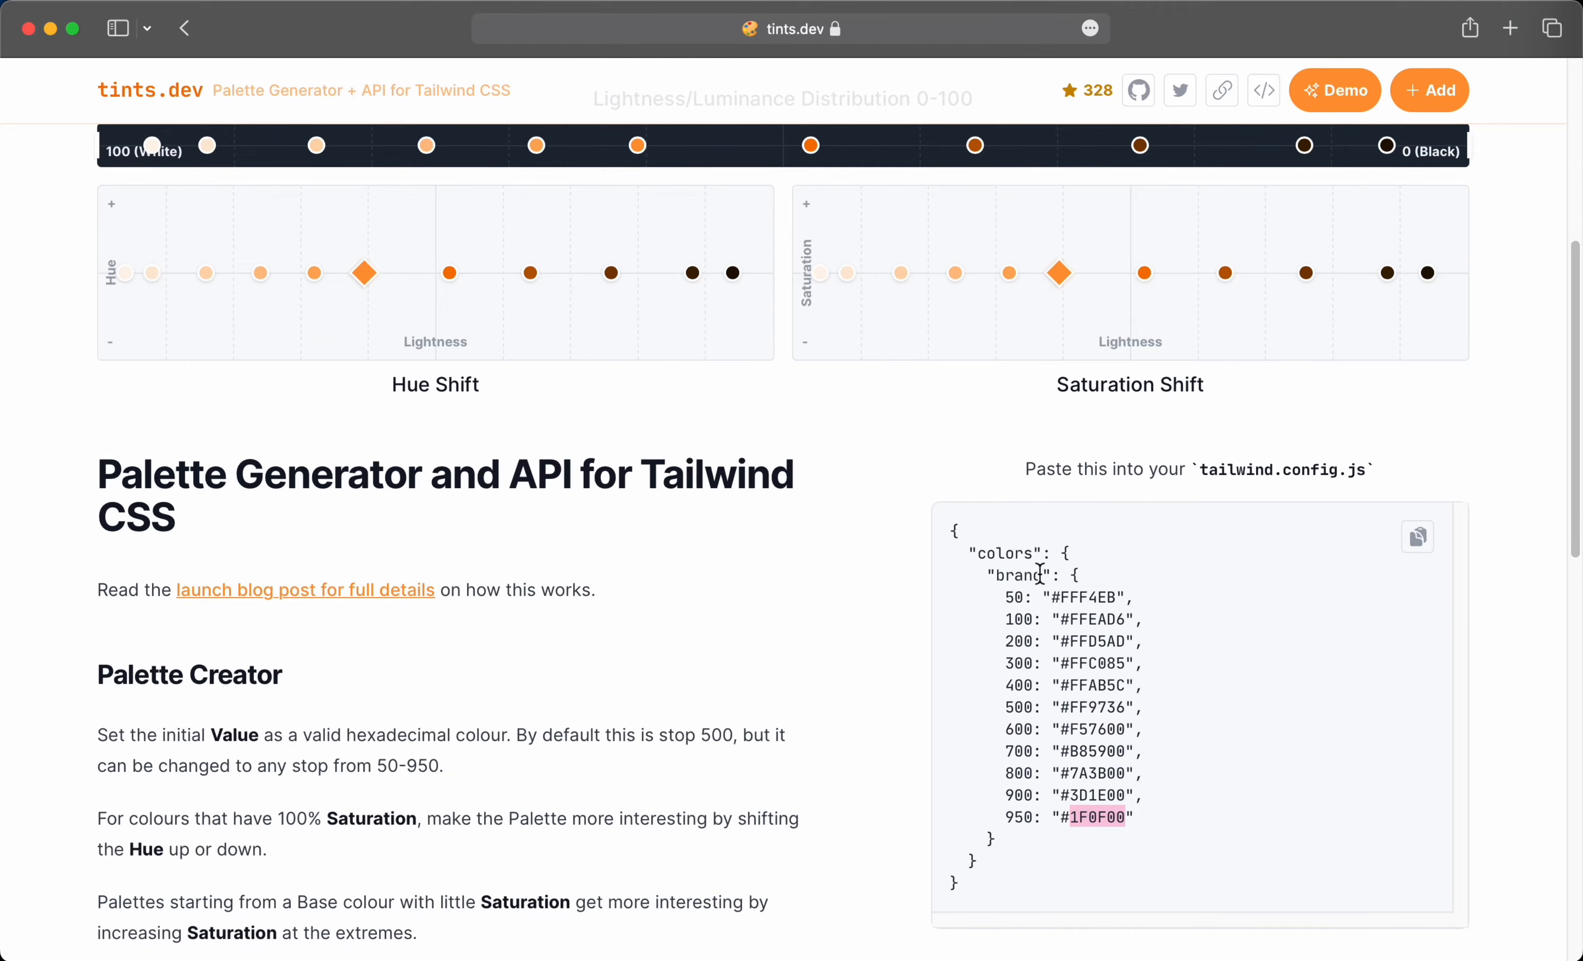
pyautogui.scroll(10, 1039, 573)
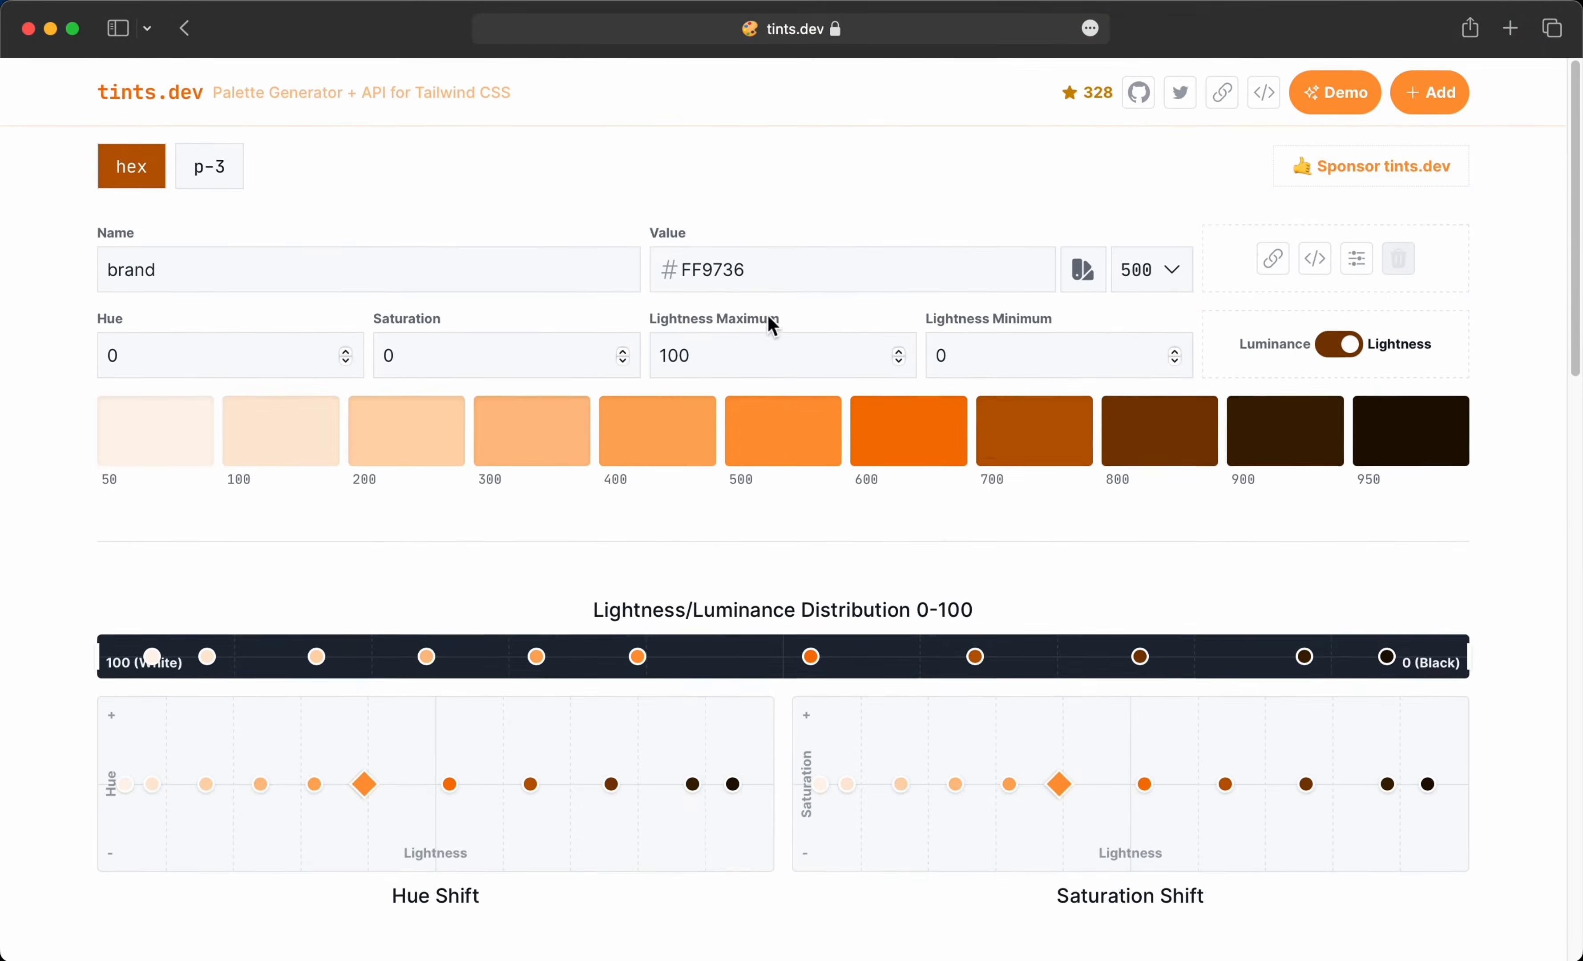
pyautogui.click(767, 276)
pyautogui.press('super+a')
pyautogui.press('super+v')
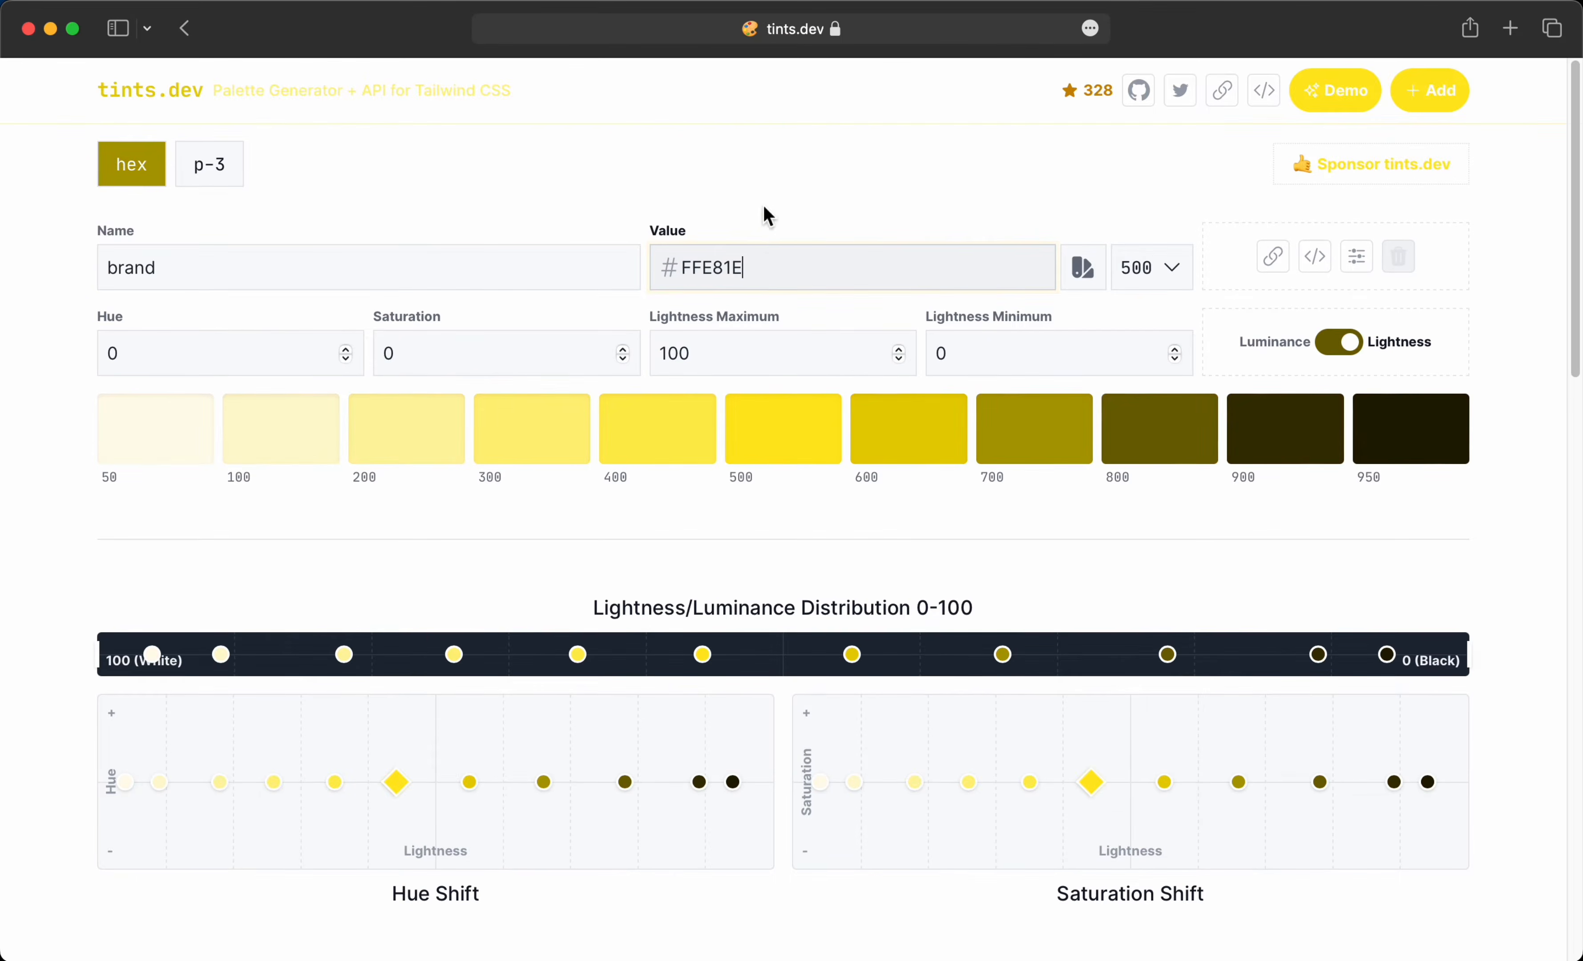
pyautogui.click(762, 205)
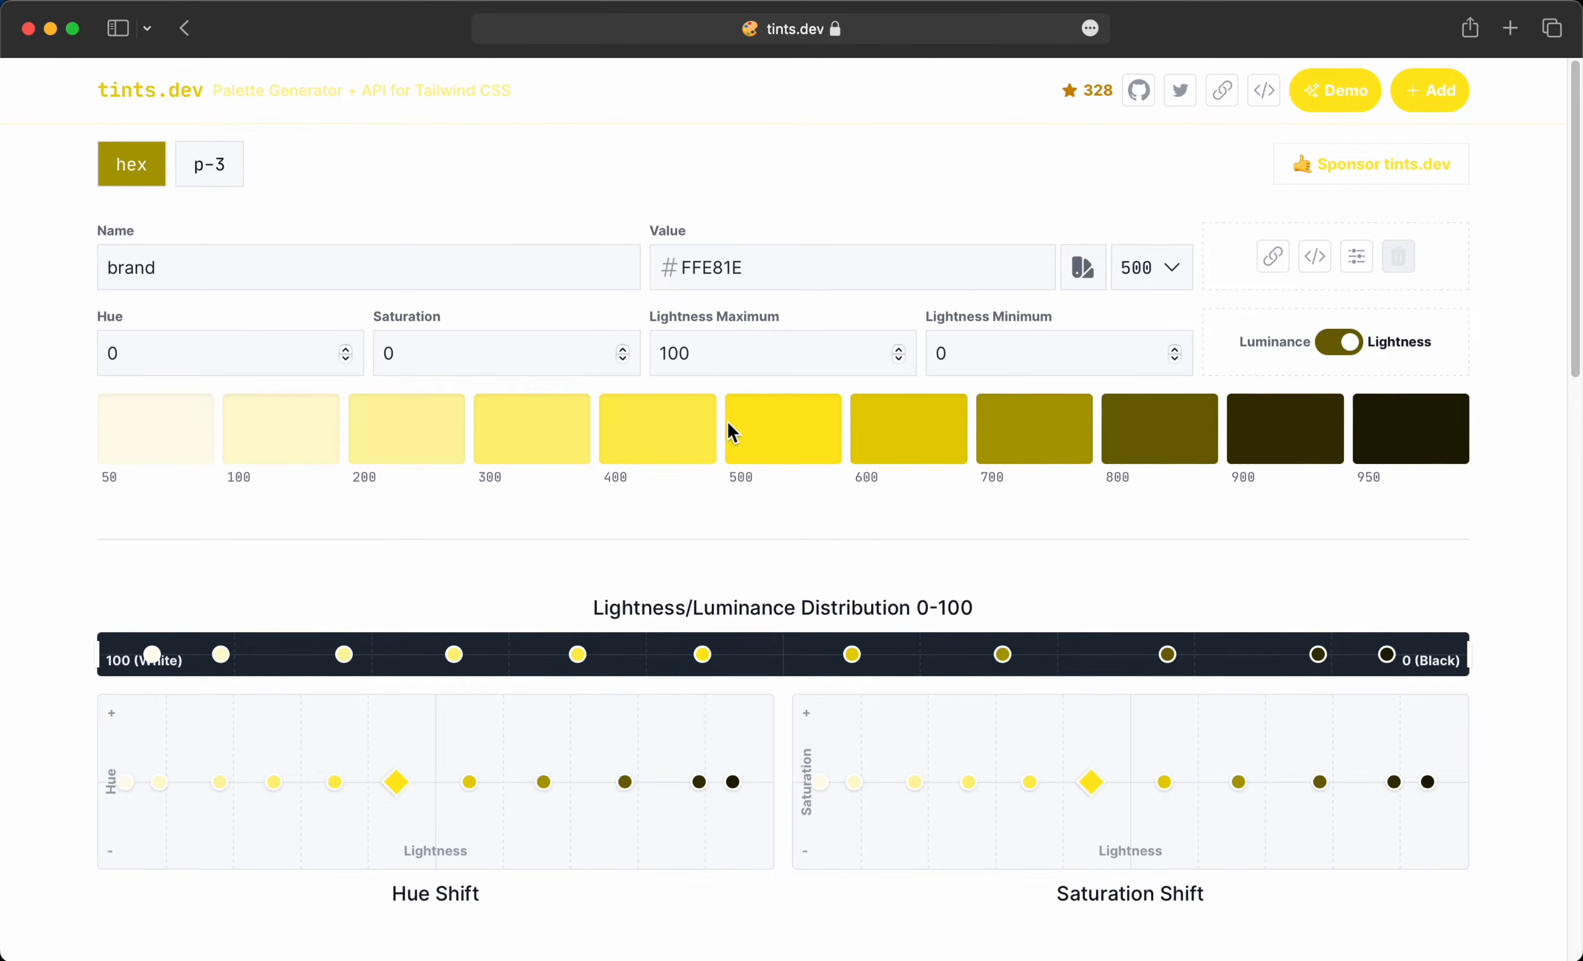
# Step: Switch to Figma and examine the finished set of palettes, from Charcoal and Chilled Gray down to the Dark and Light Overlays
pyautogui.press('super+Tab')
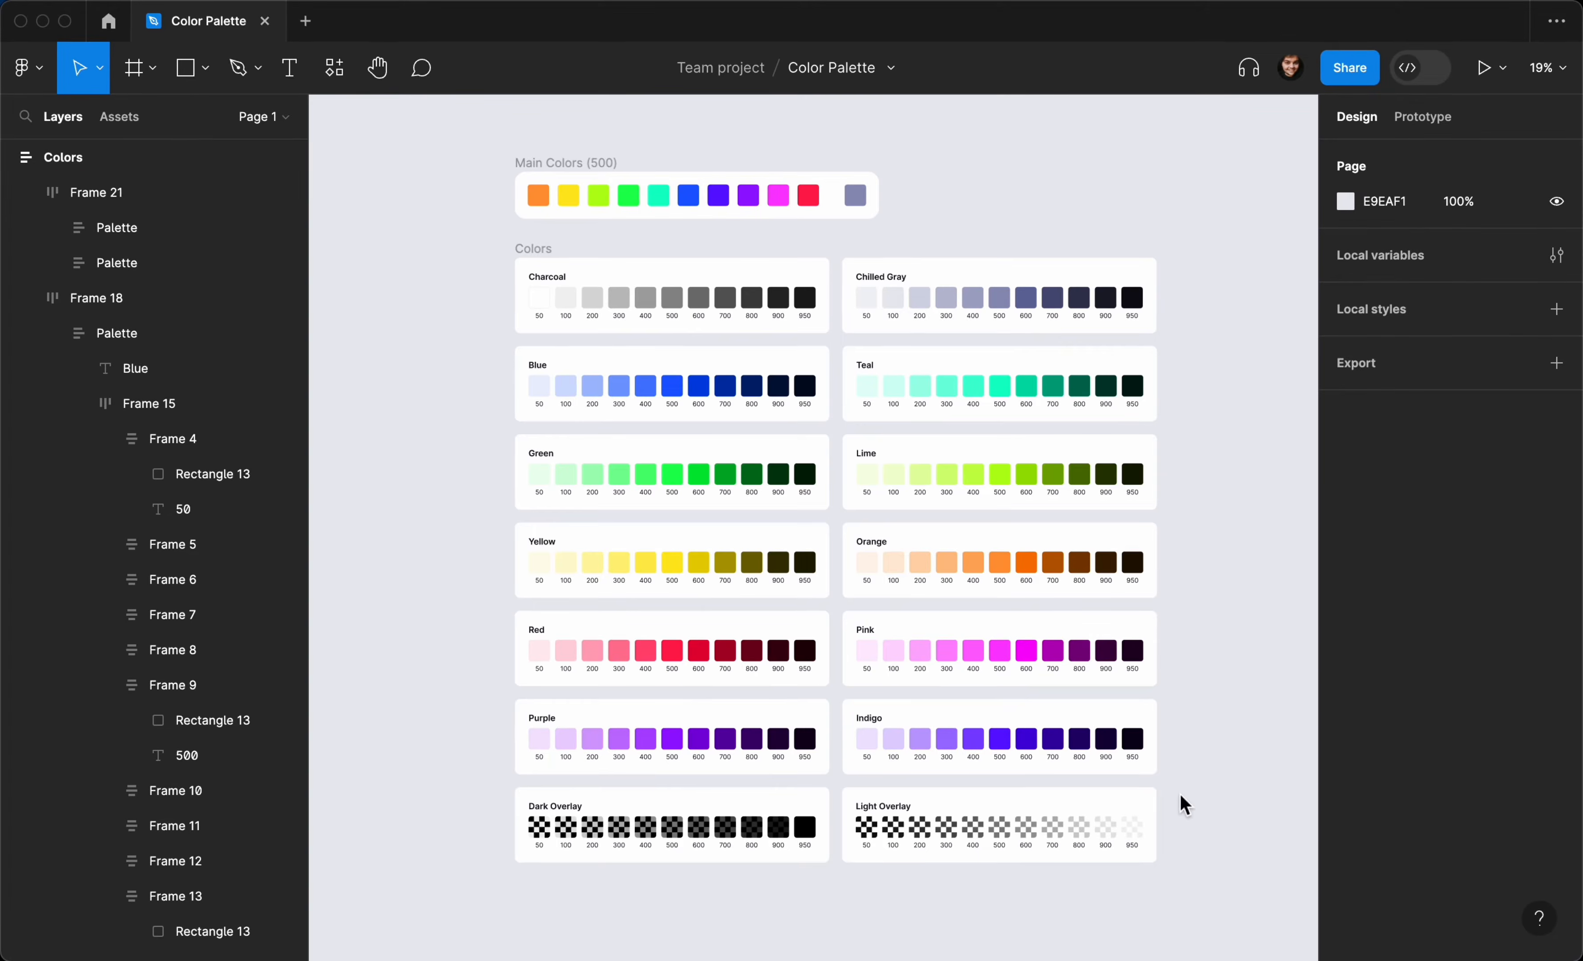
pyautogui.scroll(3, 505, 396)
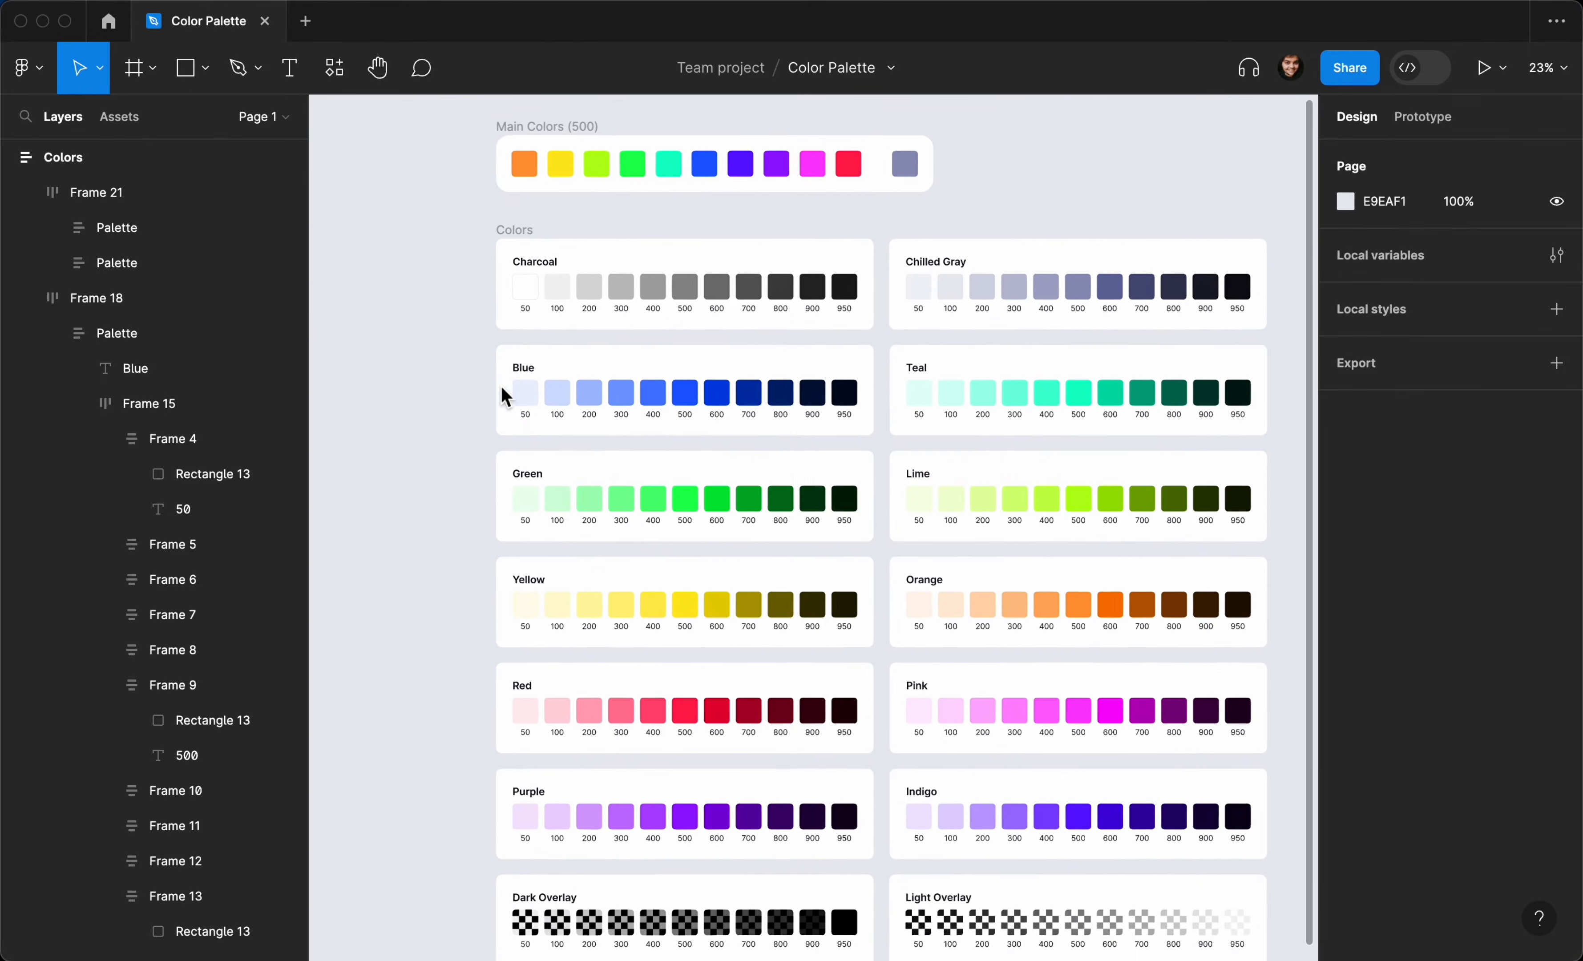
pyautogui.scroll(-1, 699, 266)
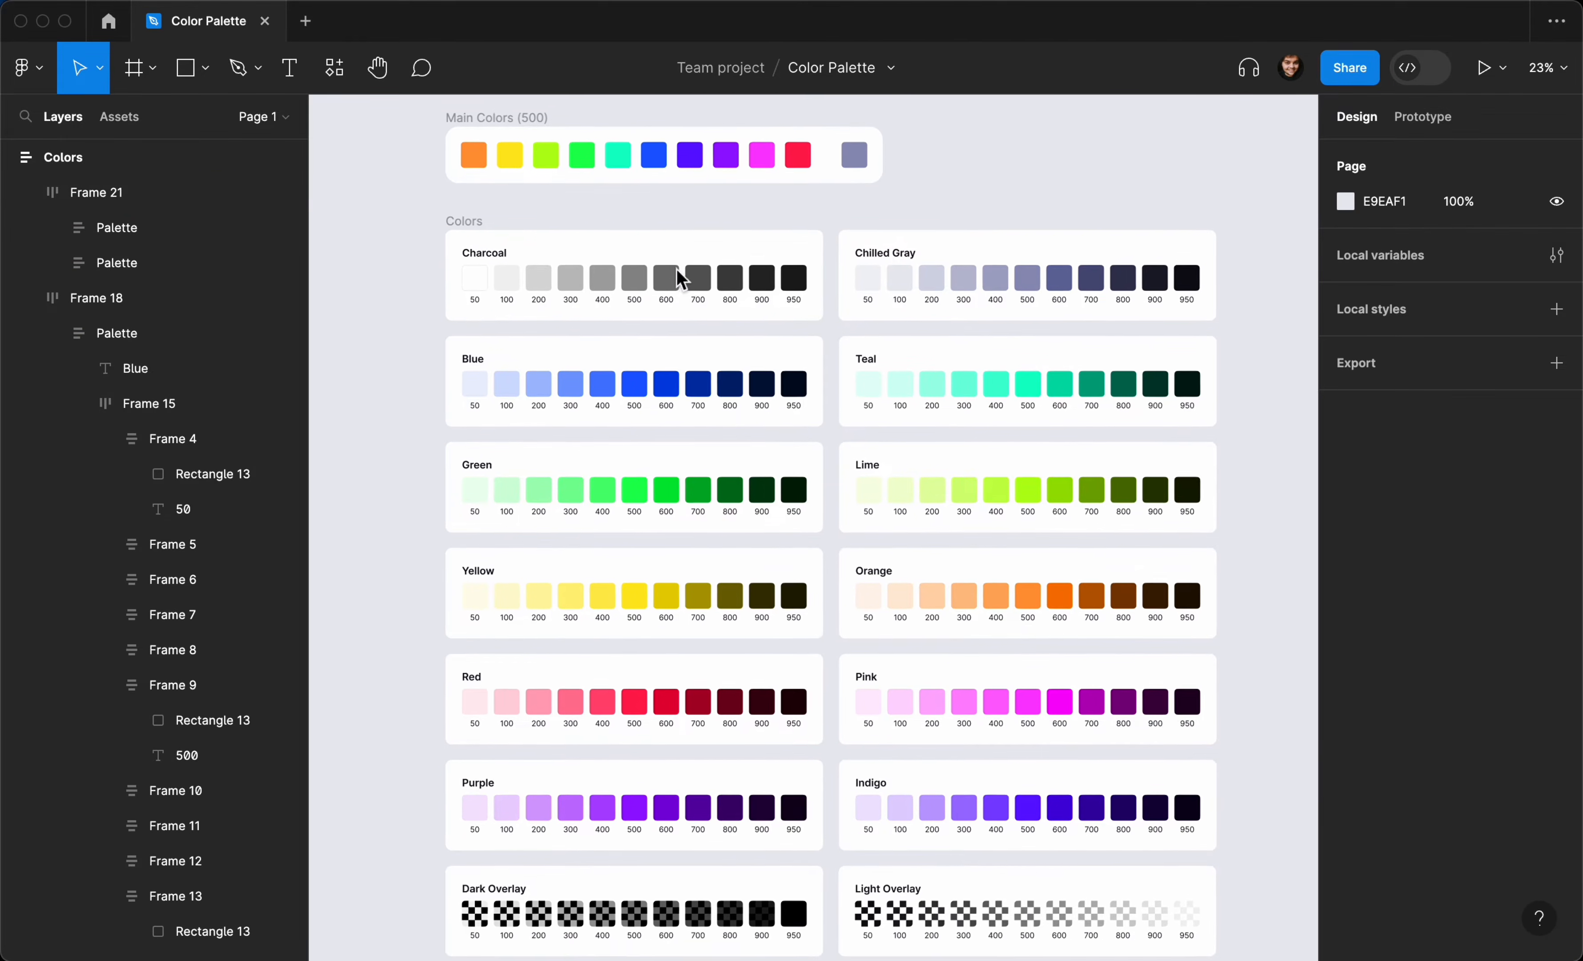
pyautogui.scroll(-1, 641, 320)
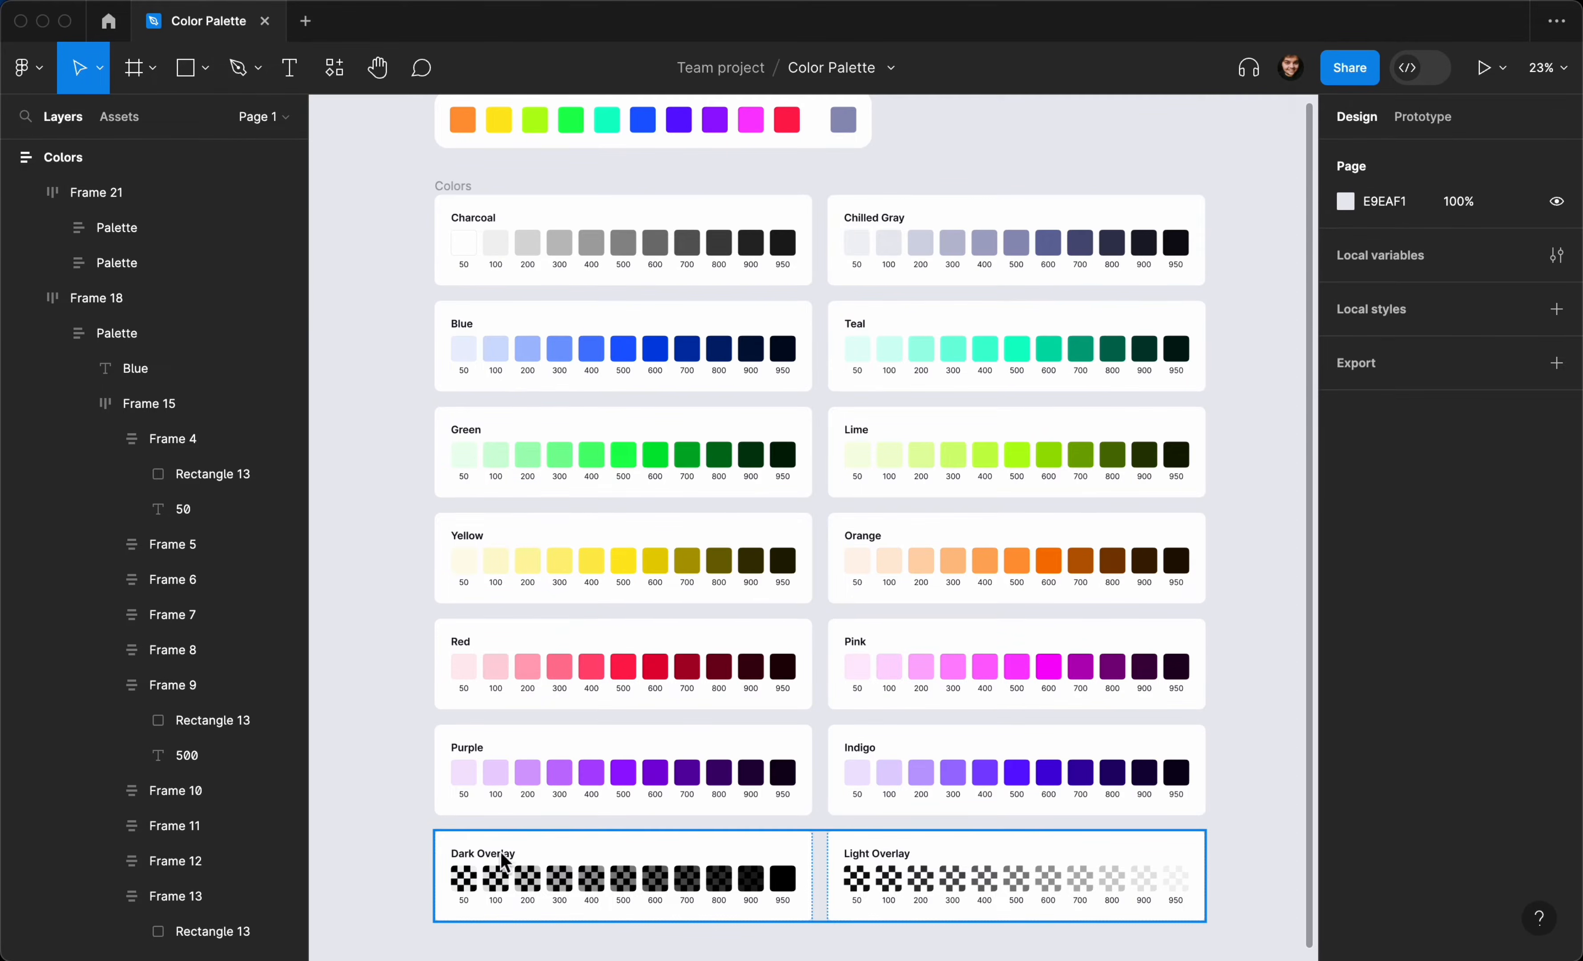
pyautogui.hscroll(1, 513, 881)
pyautogui.scroll(-1, 513, 881)
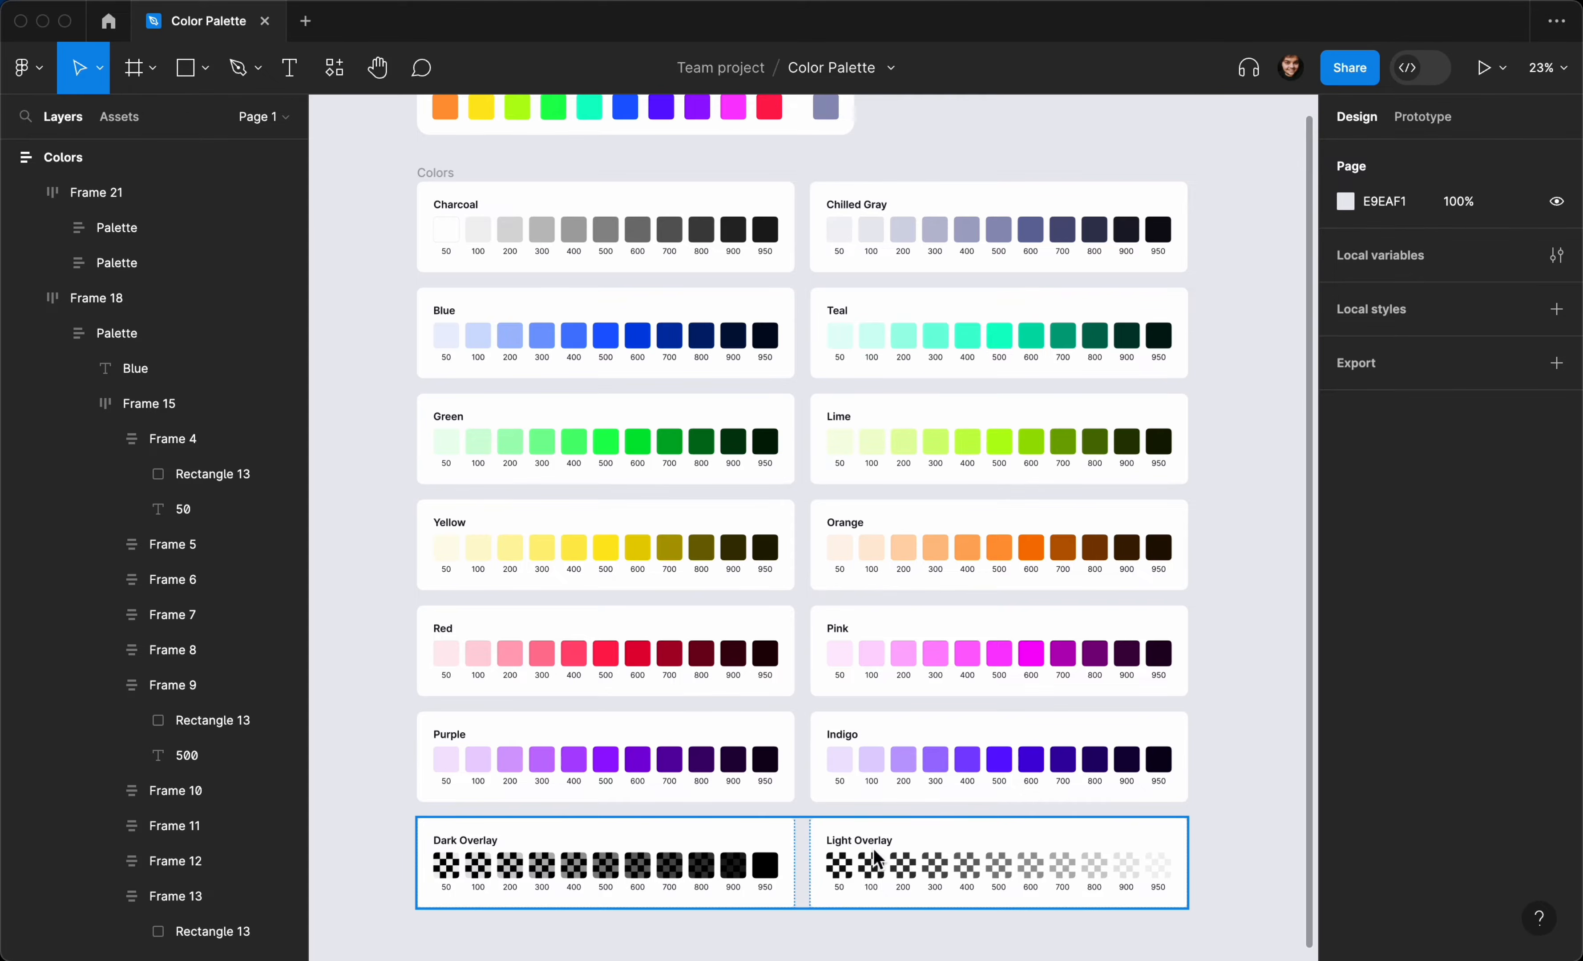
pyautogui.press('Escape')
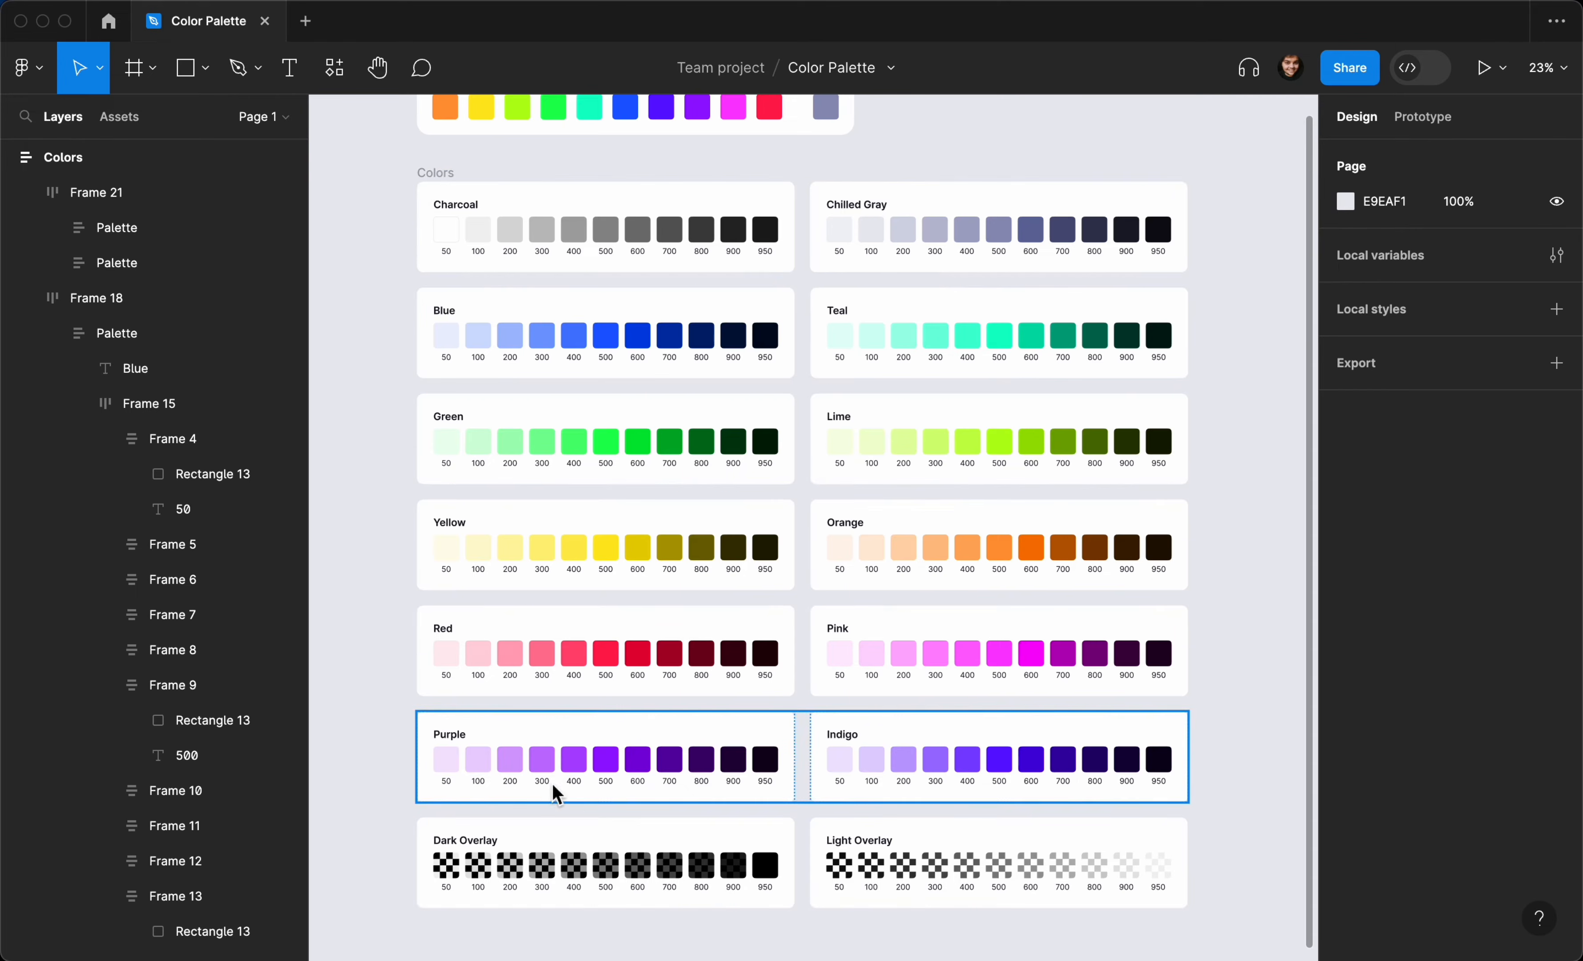
pyautogui.scroll(3, 512, 687)
pyautogui.scroll(3, 514, 691)
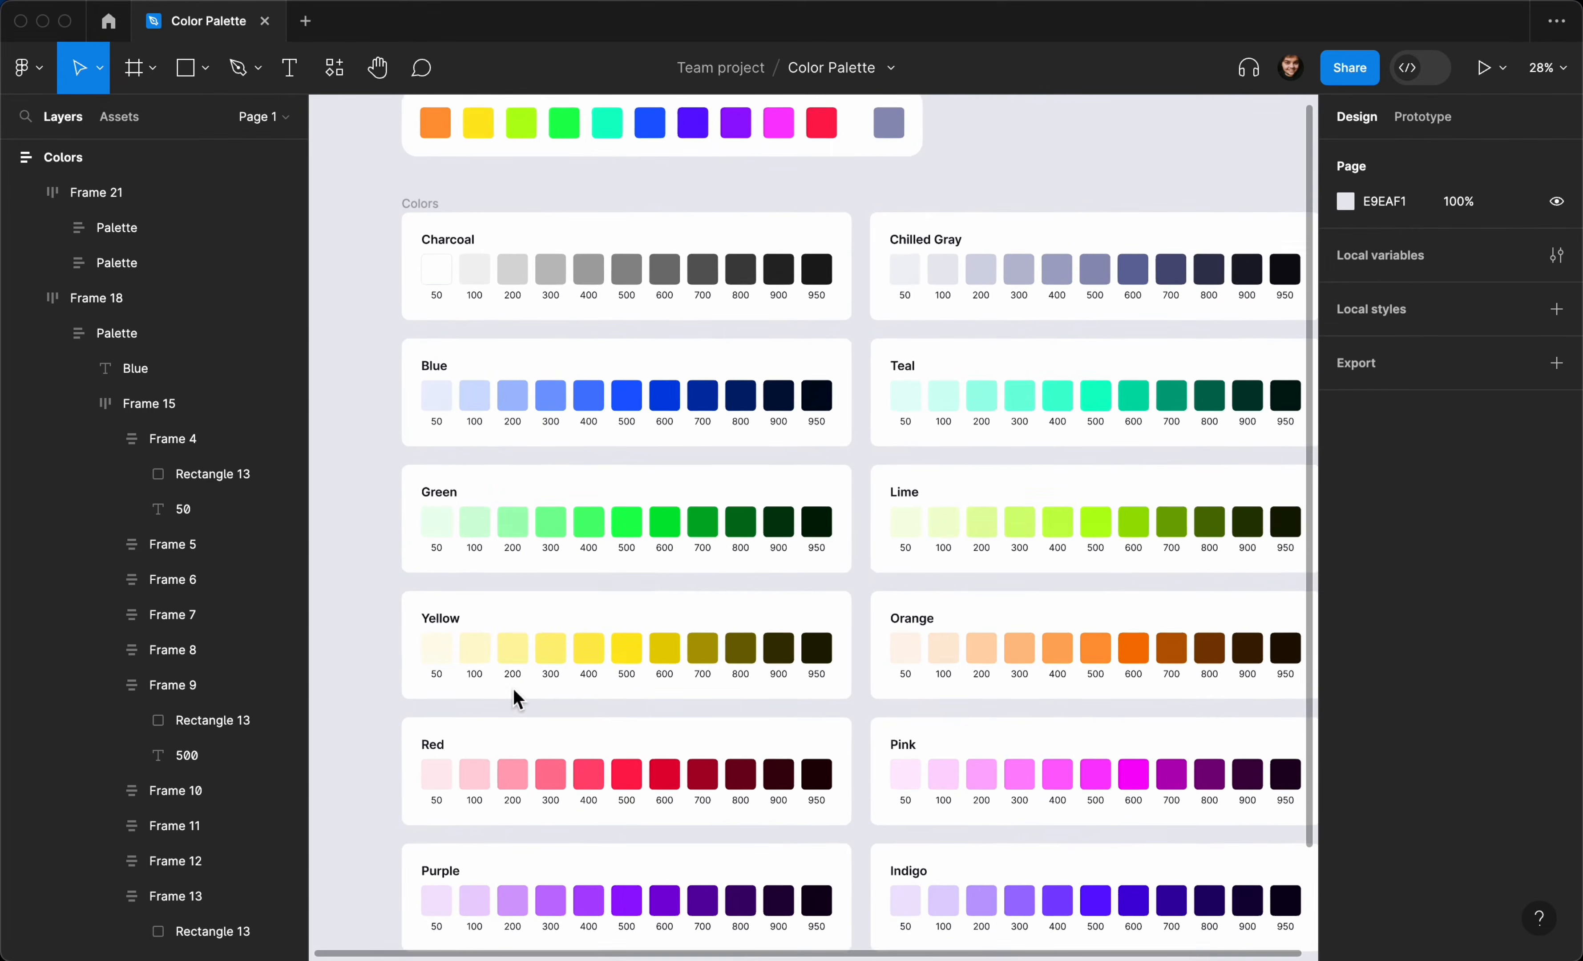
pyautogui.scroll(-2, 548, 555)
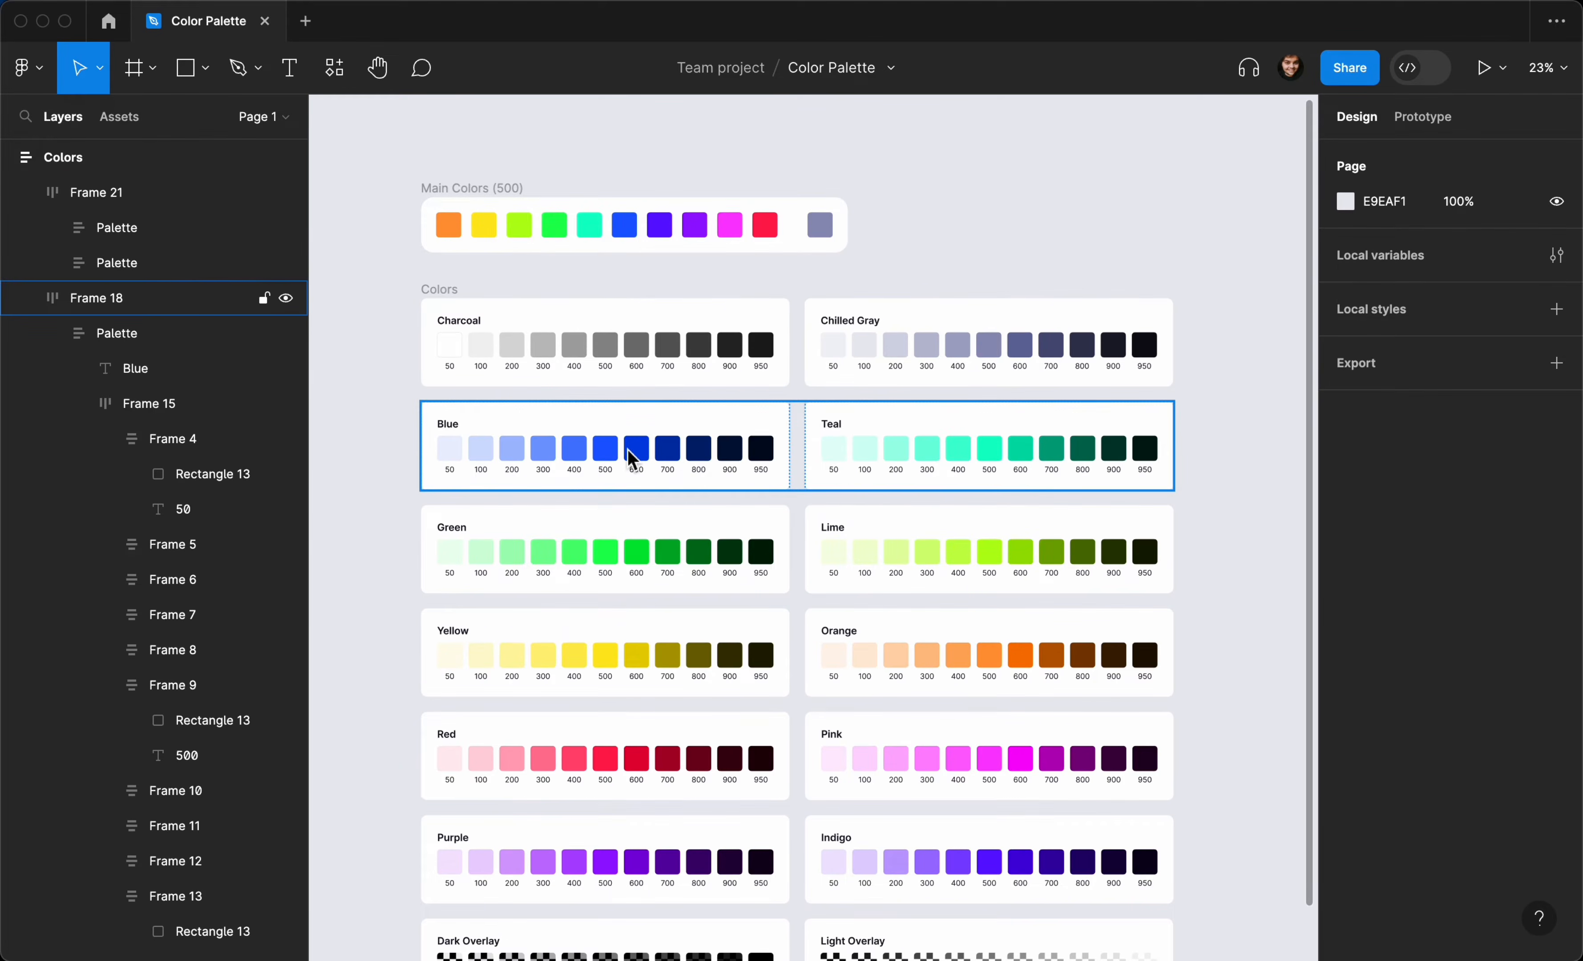
pyautogui.scroll(5, 627, 449)
pyautogui.scroll(1, 627, 449)
pyautogui.hscroll(-2, 629, 448)
pyautogui.scroll(-1, 629, 448)
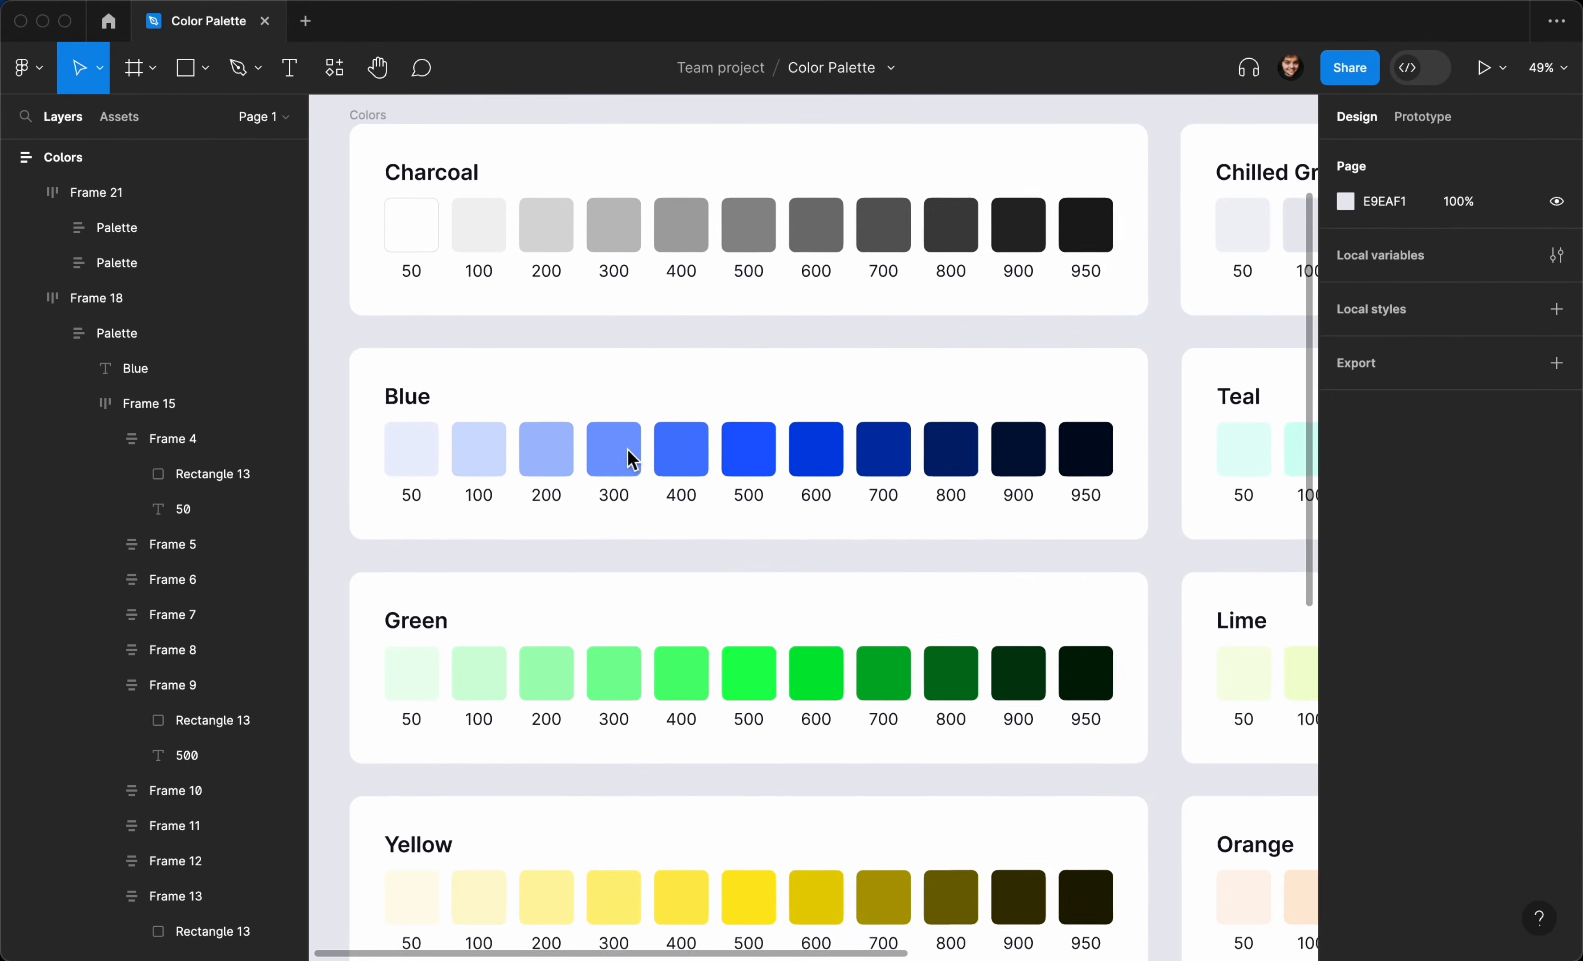
pyautogui.click(672, 428)
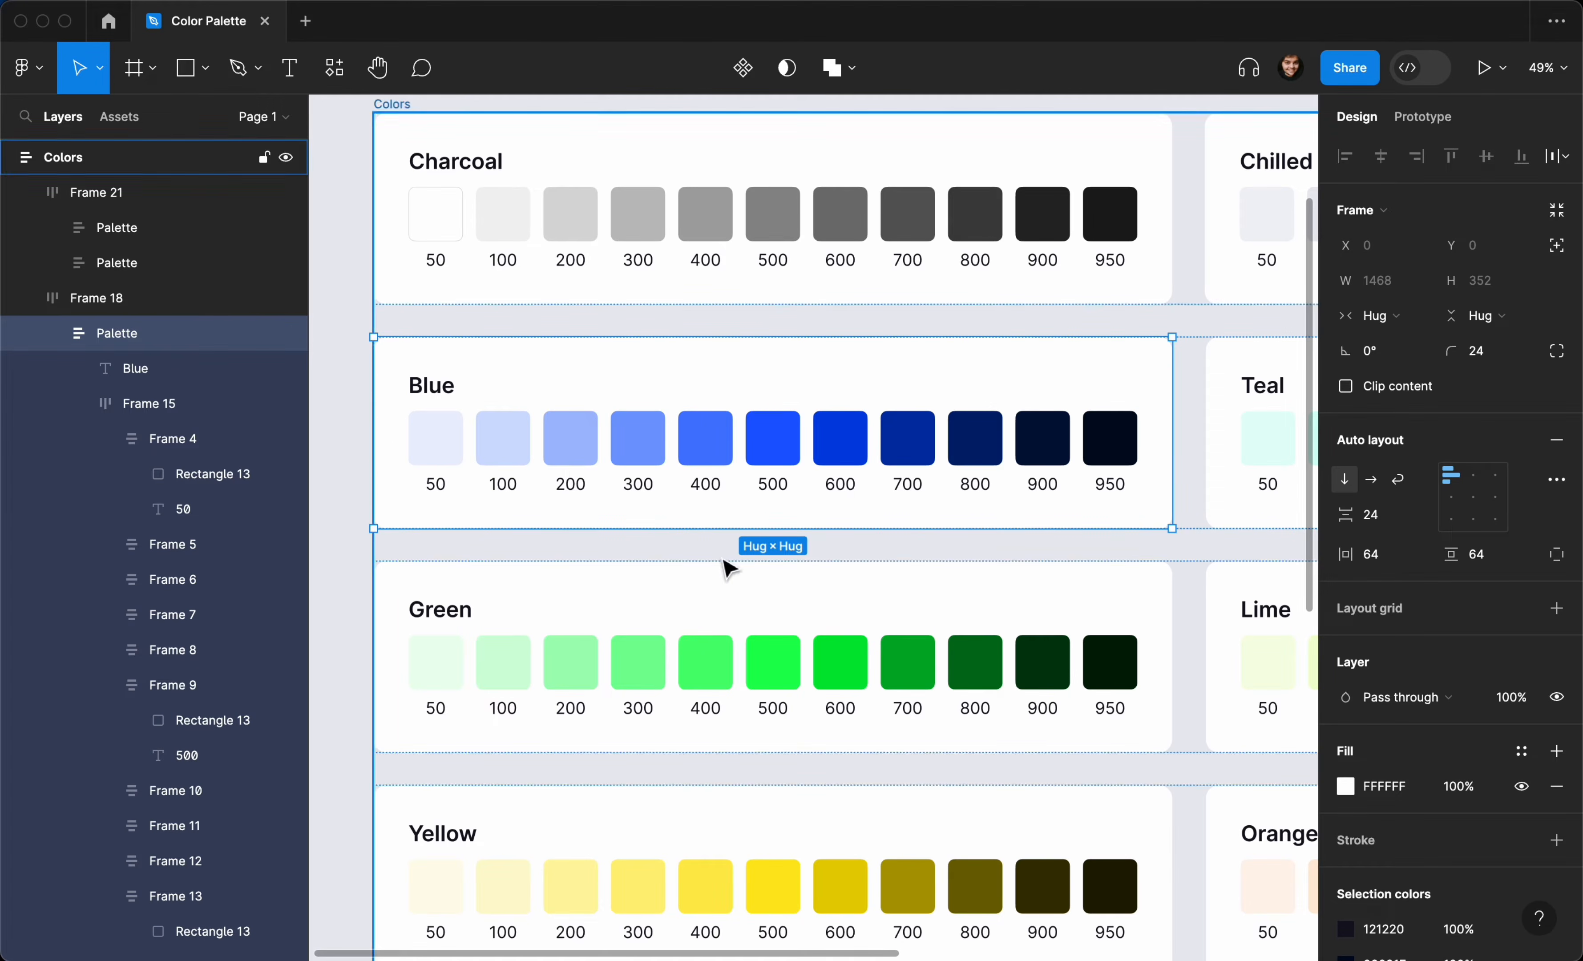
pyautogui.click(353, 502)
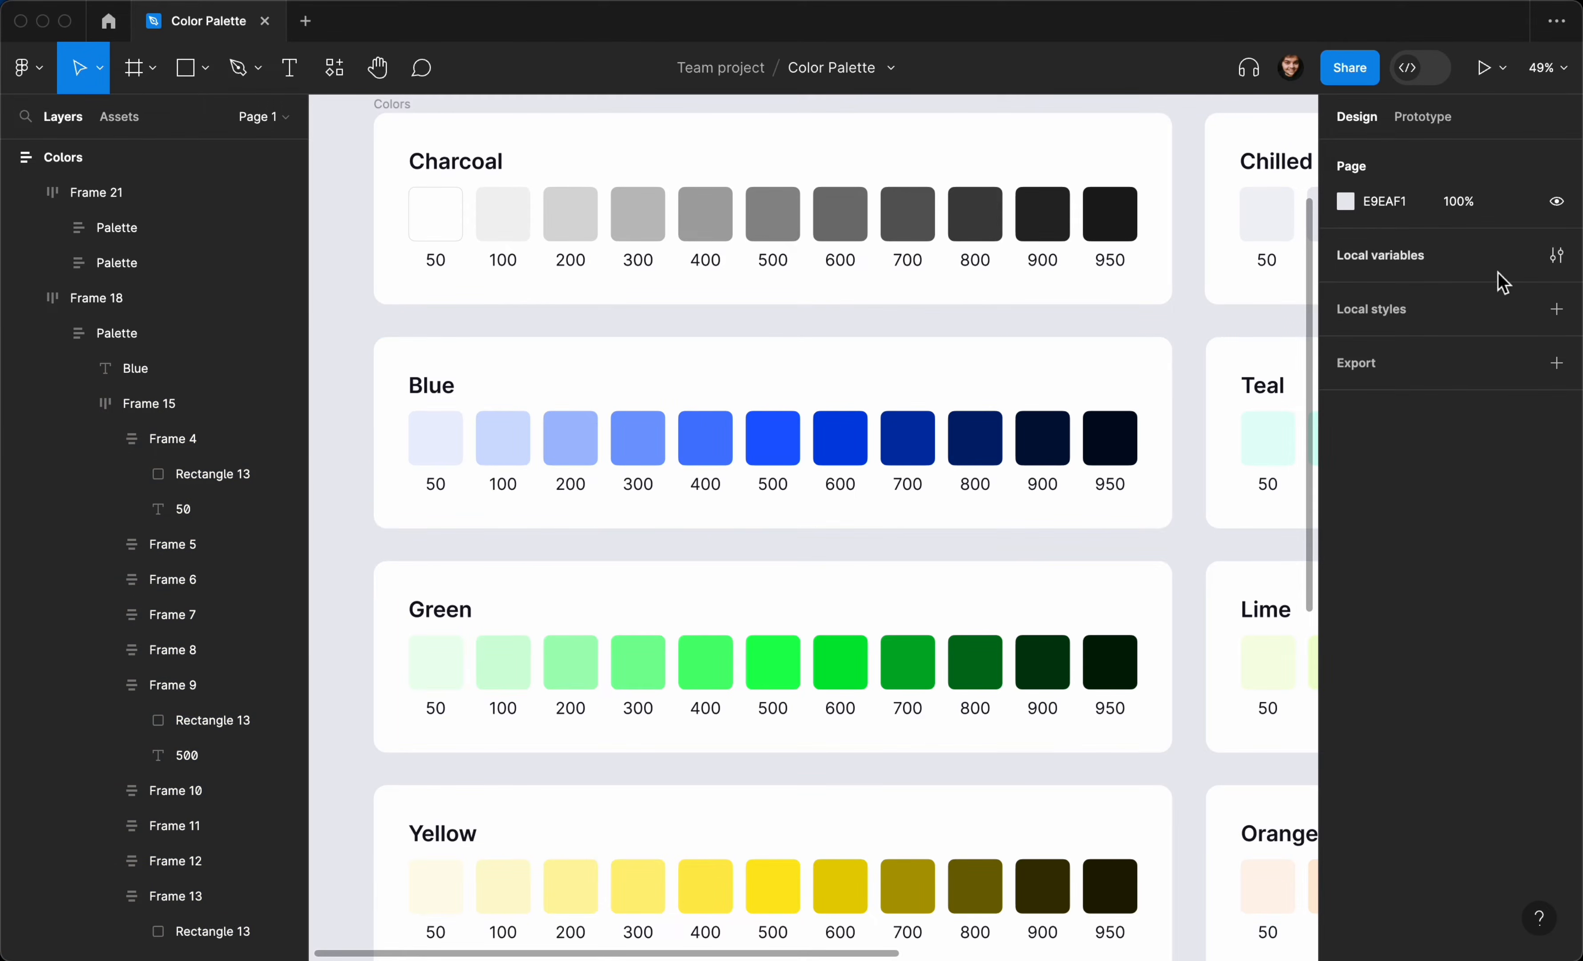
# Step: Open the file's local variables and rename the default collection as Primitives
pyautogui.click(1544, 261)
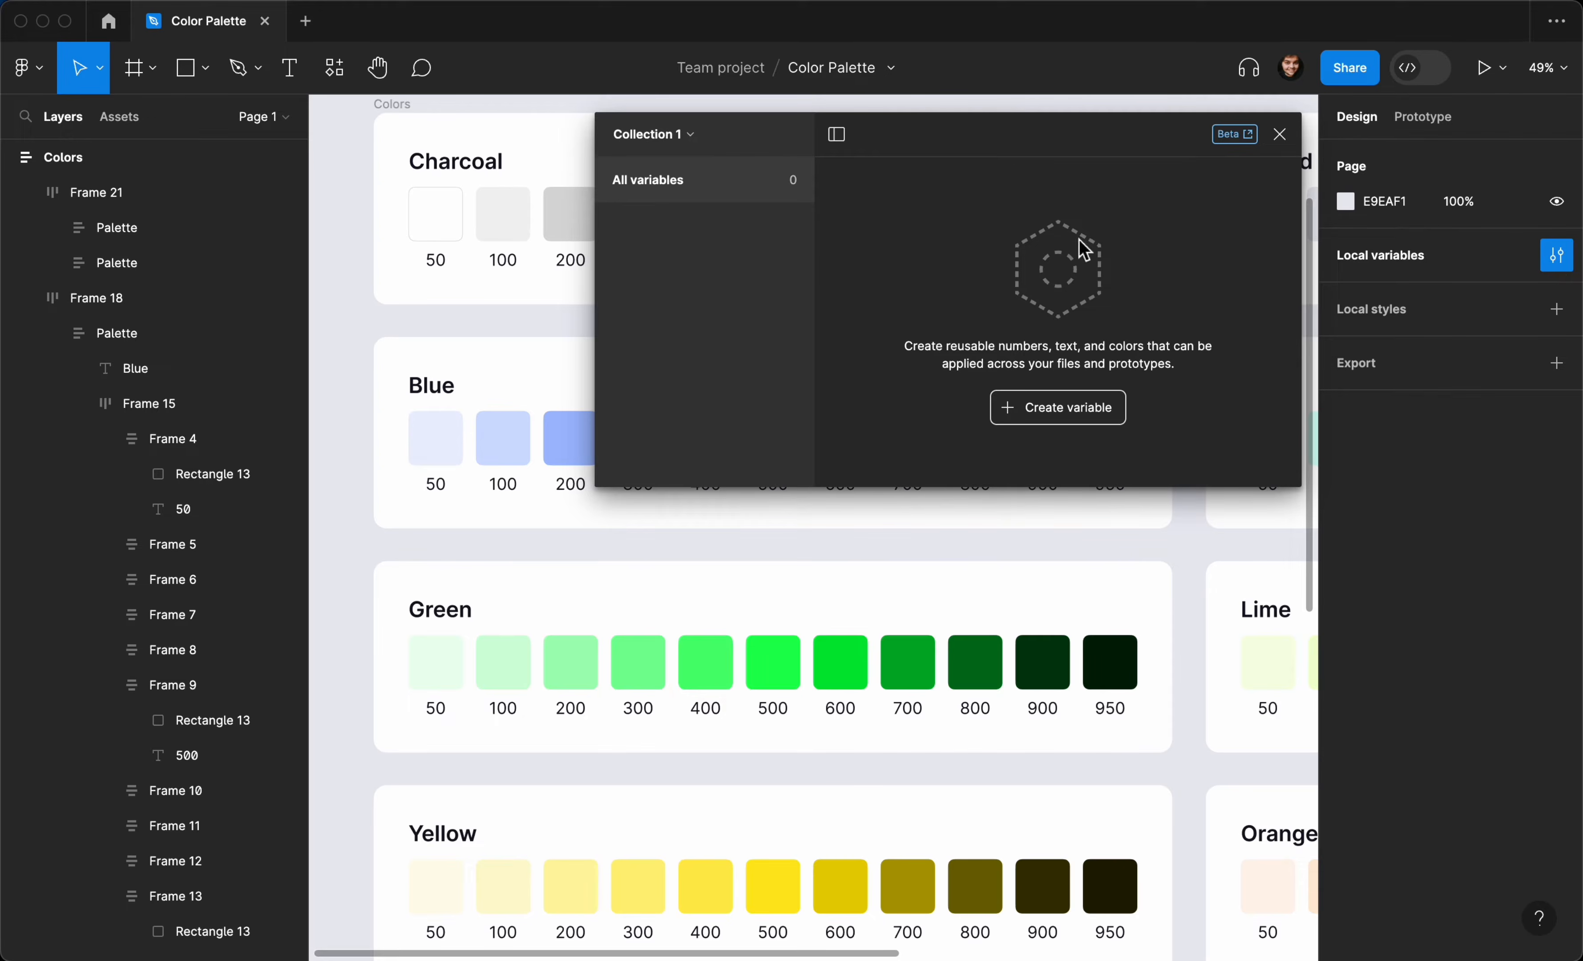
pyautogui.click(697, 133)
pyautogui.click(652, 219)
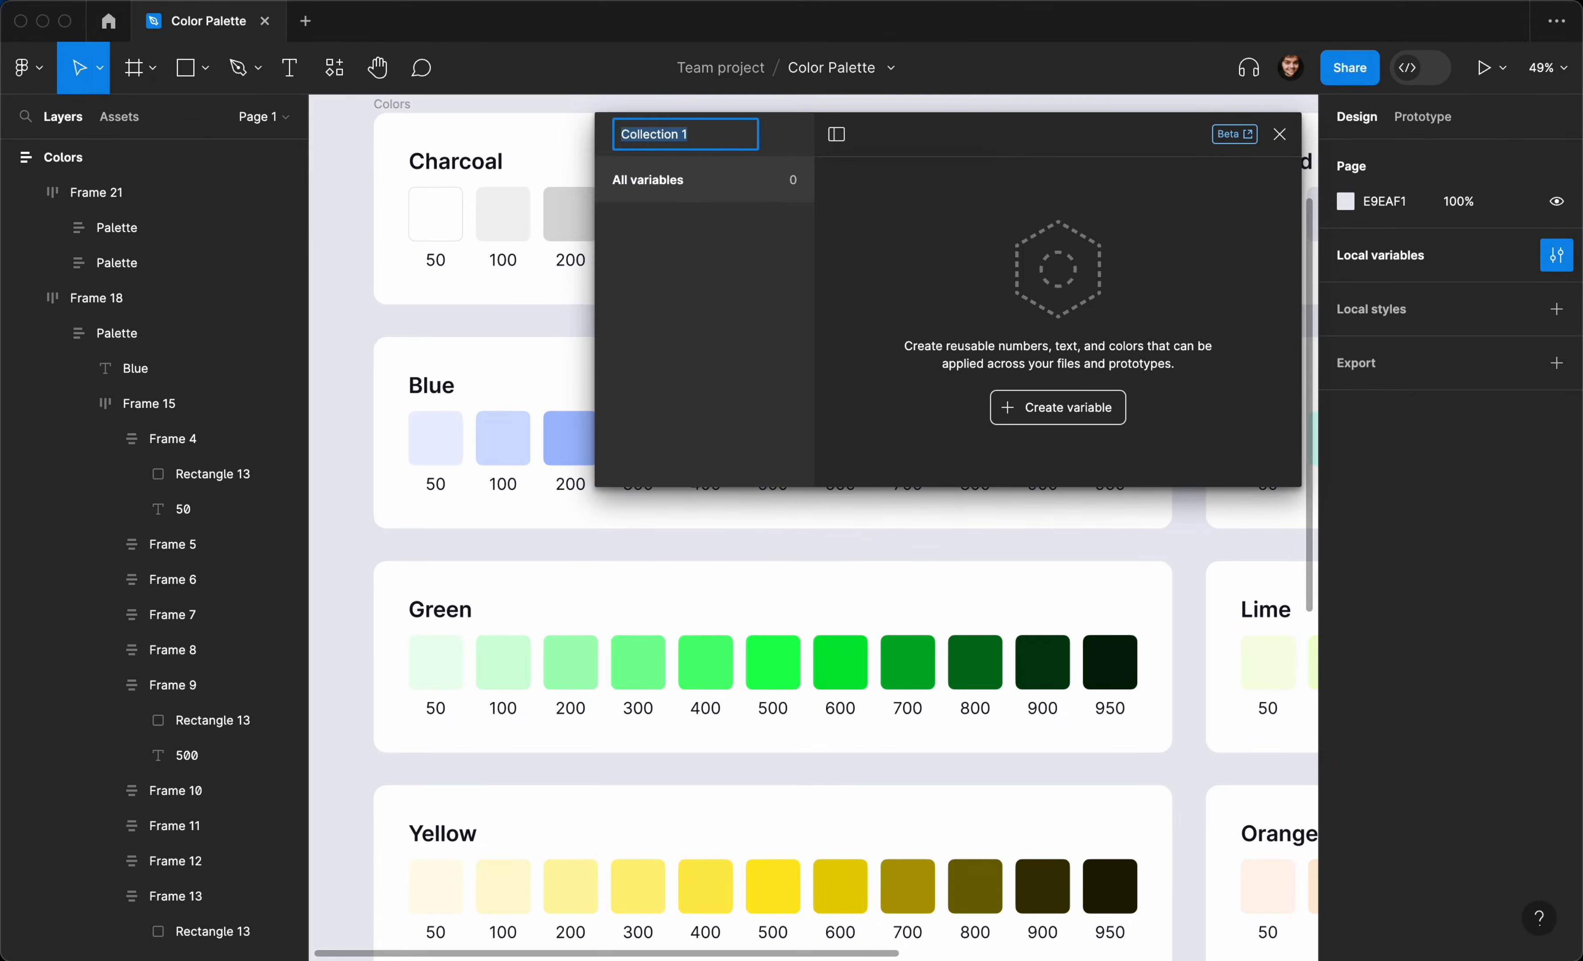
pyautogui.write('Primitives')
pyautogui.press('Return')
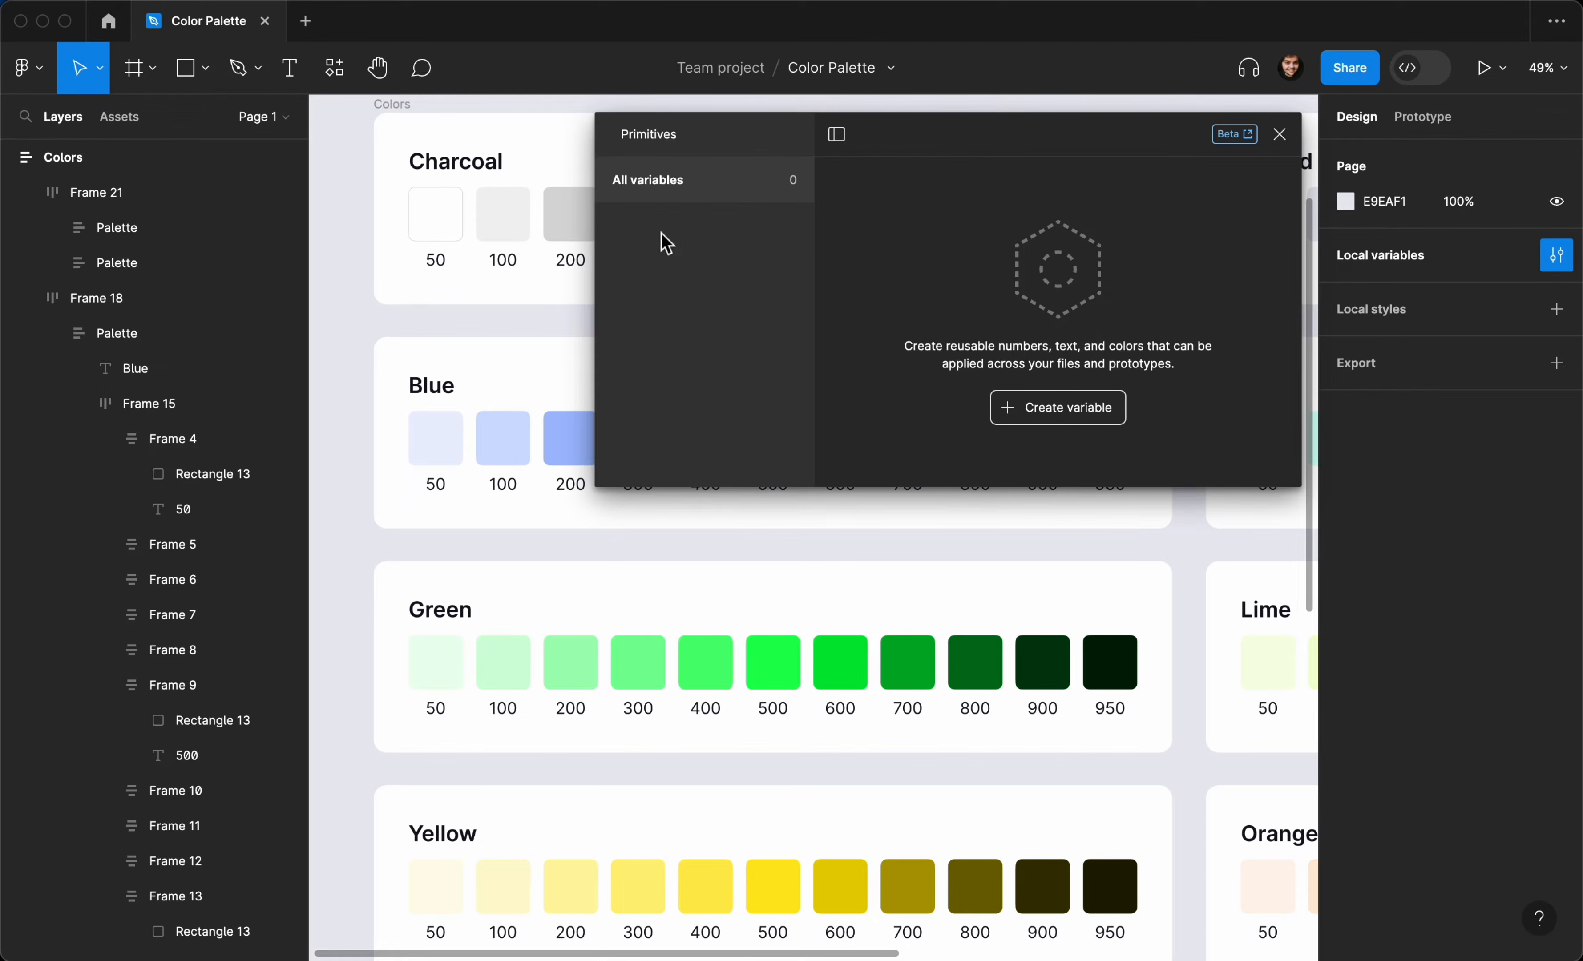
# Step: Create a color variable named 50 in the Primitives collection
pyautogui.click(1042, 410)
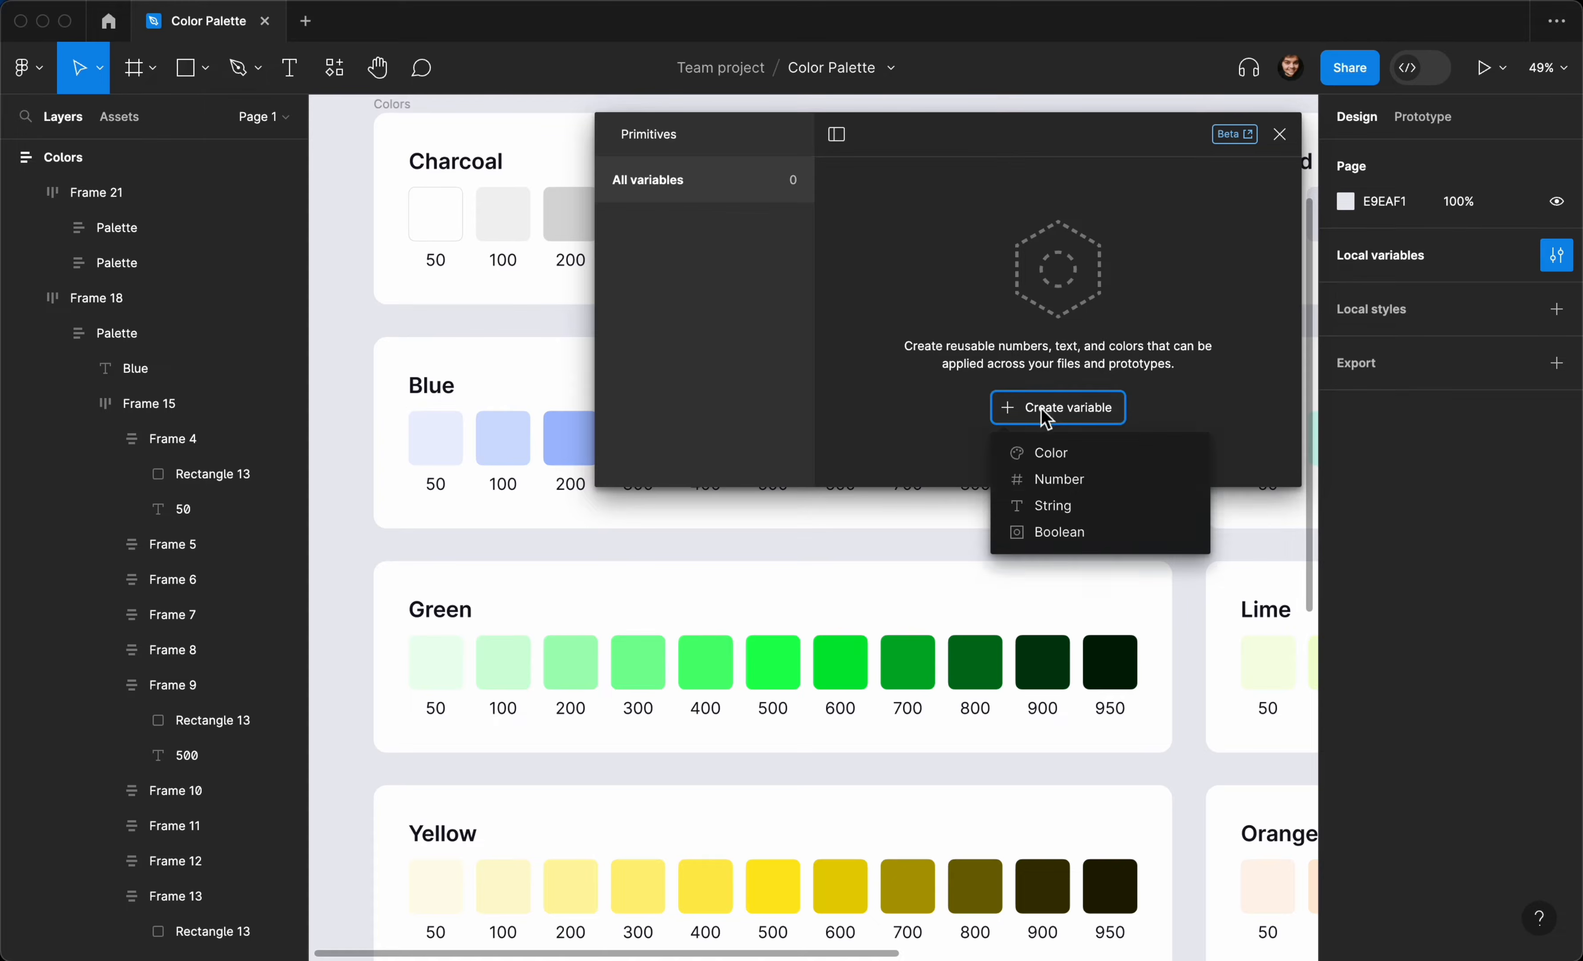
pyautogui.click(1038, 455)
pyautogui.scroll(3, 502, 376)
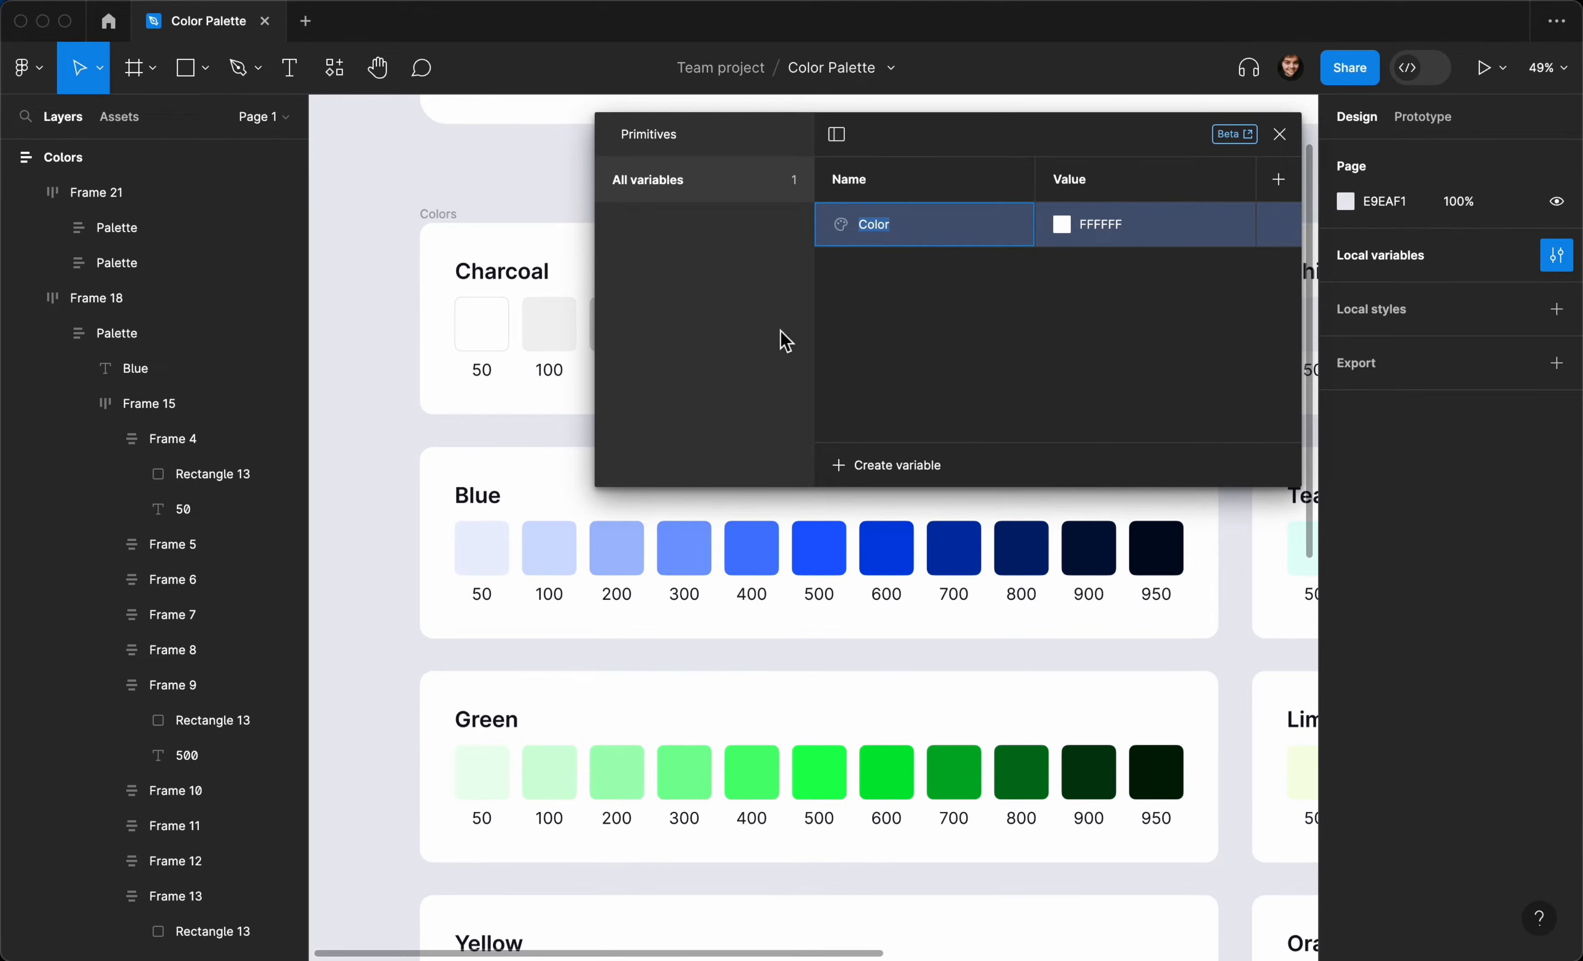
pyautogui.write('50')
pyautogui.press('Return')
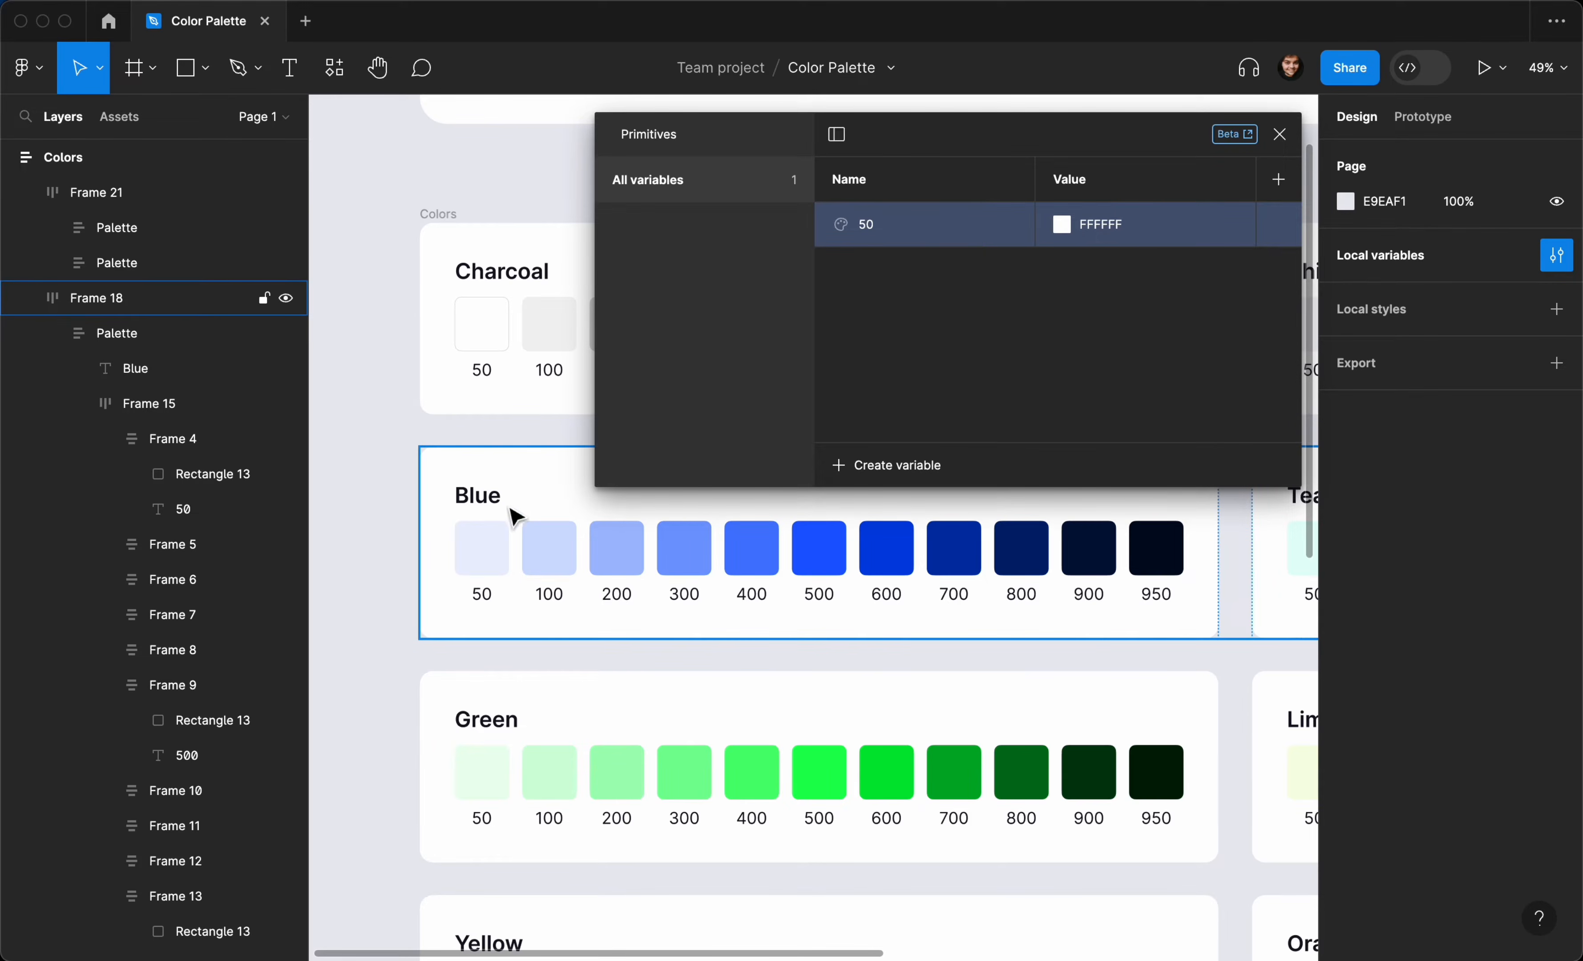
# Step: Copy the Blue palette's 50 swatch hex code EBF0FF and set it as the value of variable 50
pyautogui.click(489, 551)
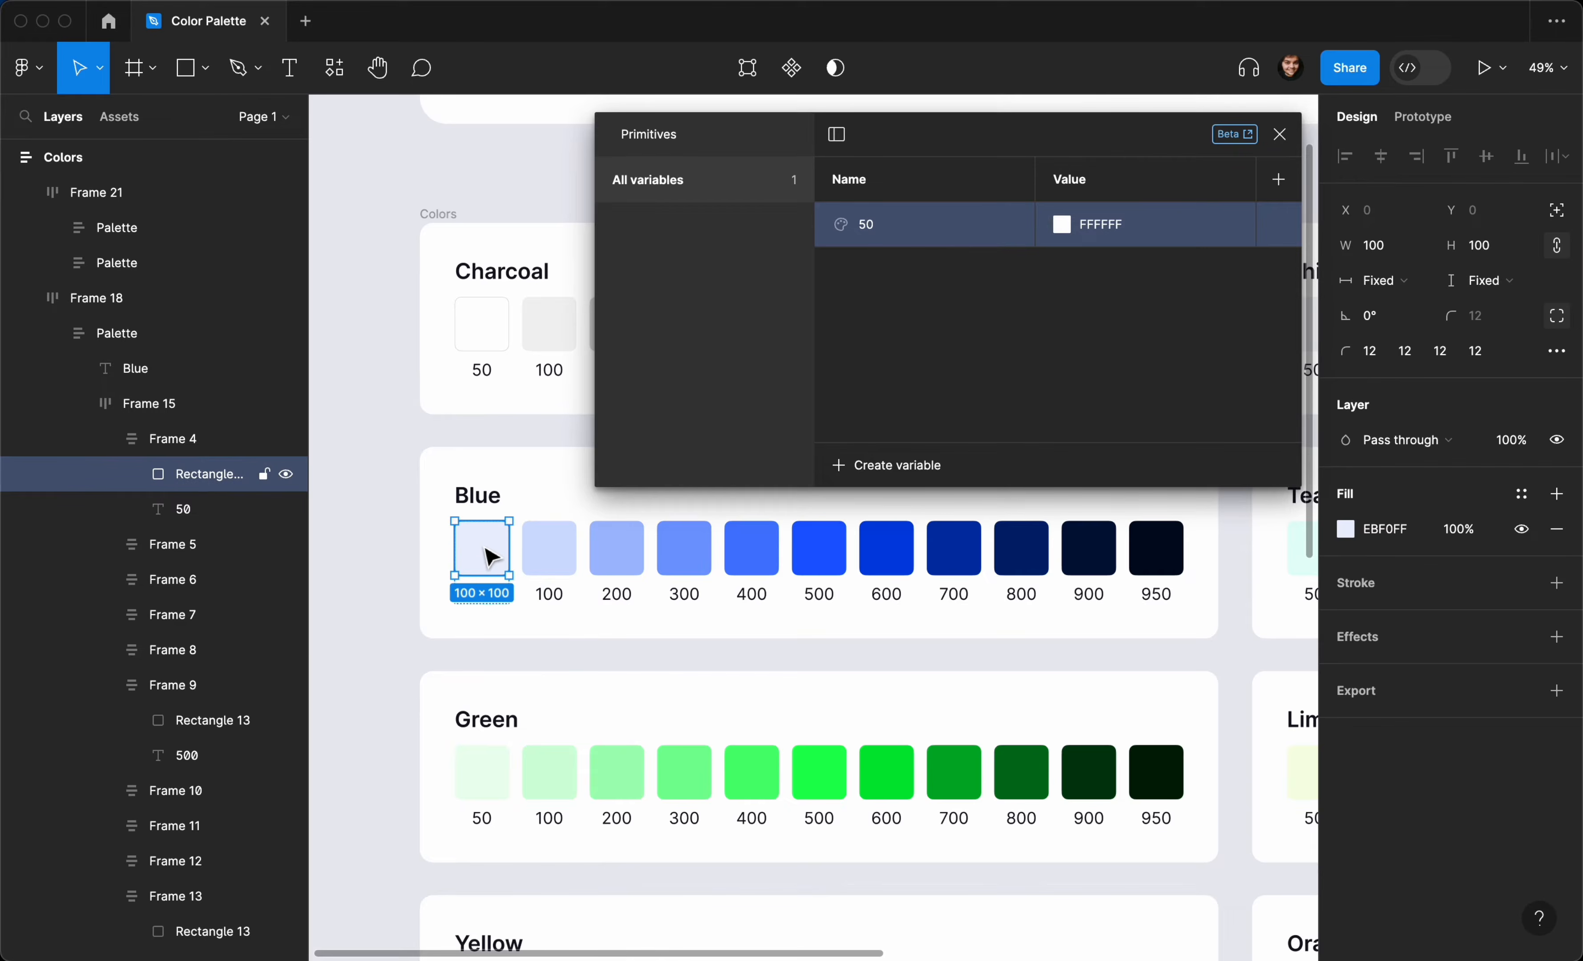
pyautogui.click(1385, 529)
pyautogui.click(1108, 226)
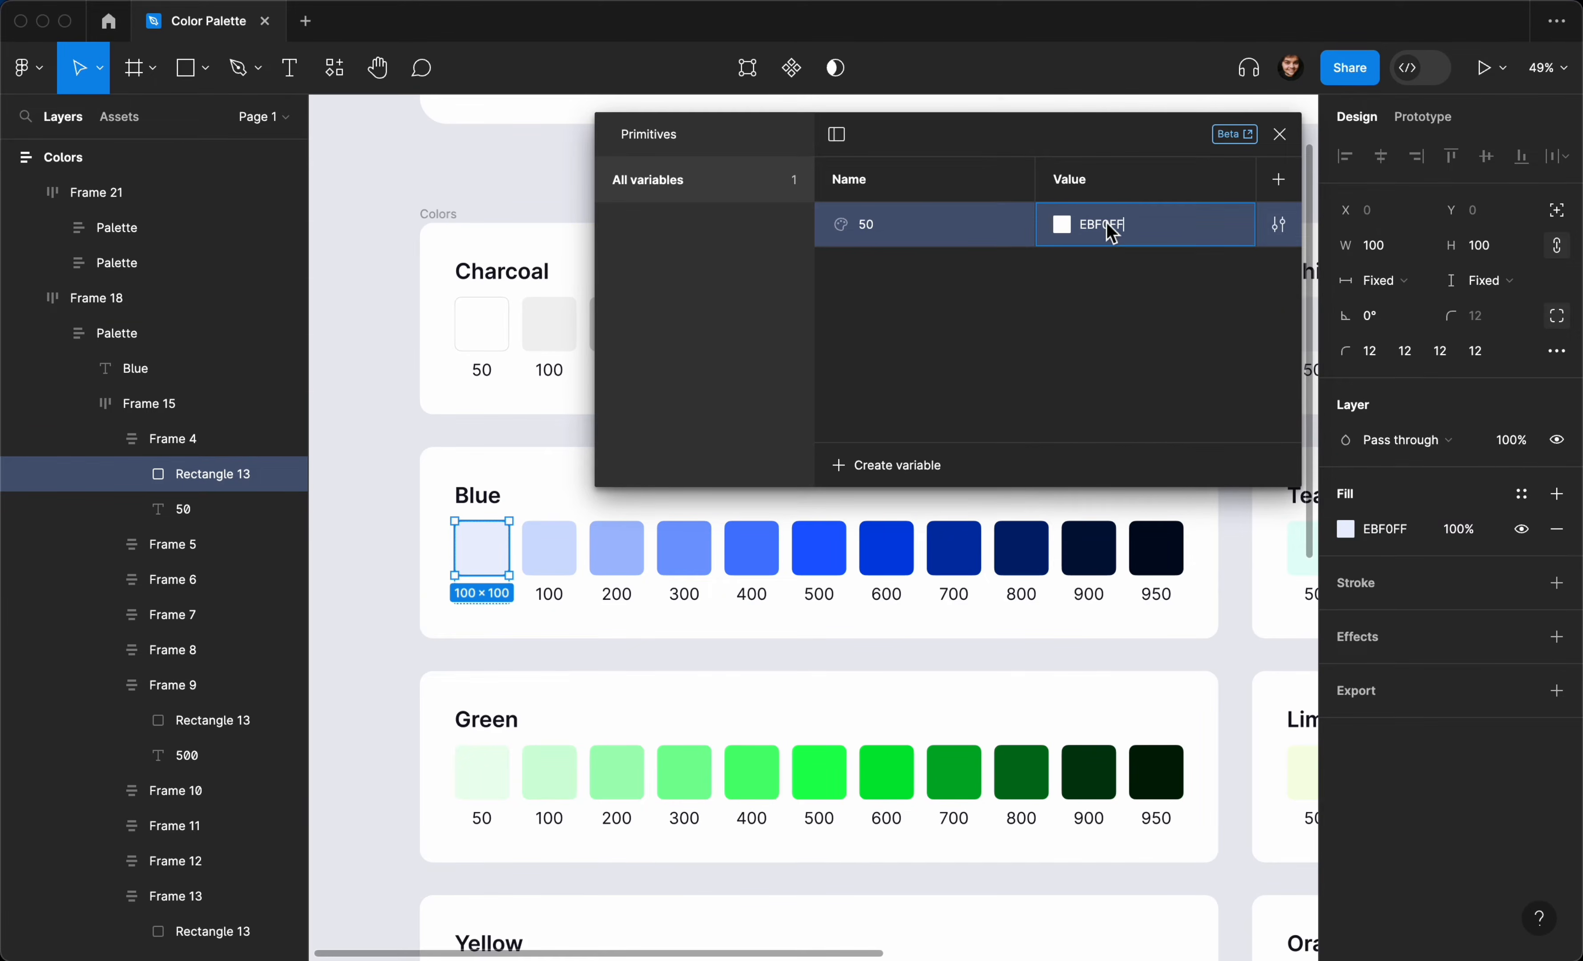
pyautogui.press('Return')
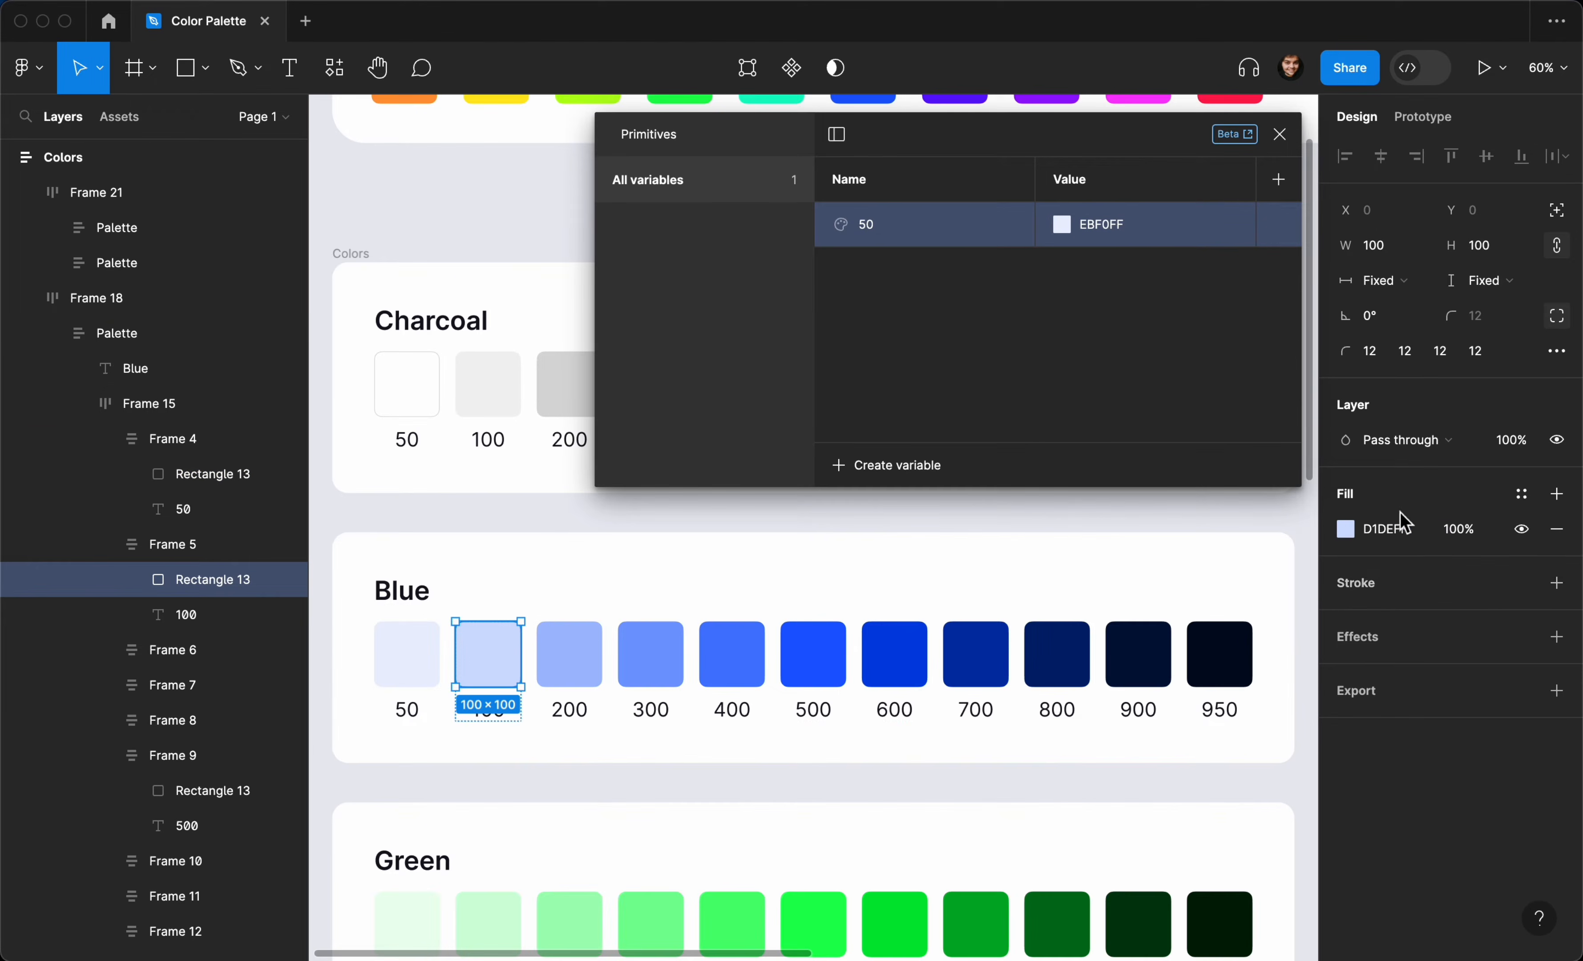
# Step: Copy the Blue palette's 100 swatch hex code, and add color variables named 100 and 200 to the Primitives collection
pyautogui.click(1391, 529)
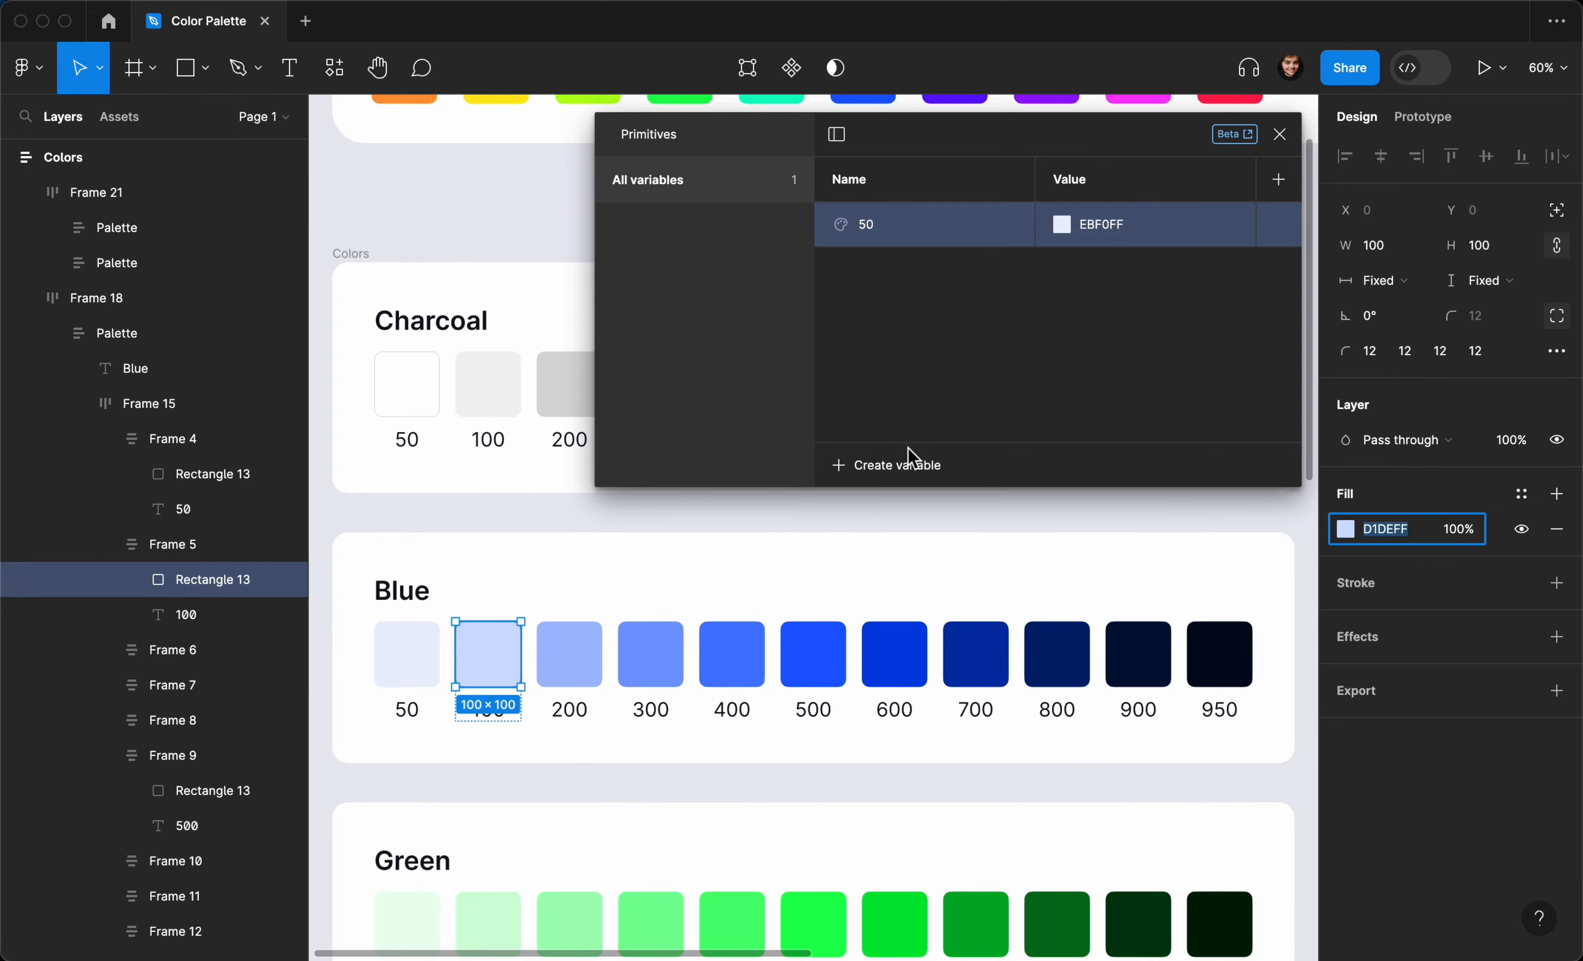
pyautogui.click(912, 461)
pyautogui.click(912, 516)
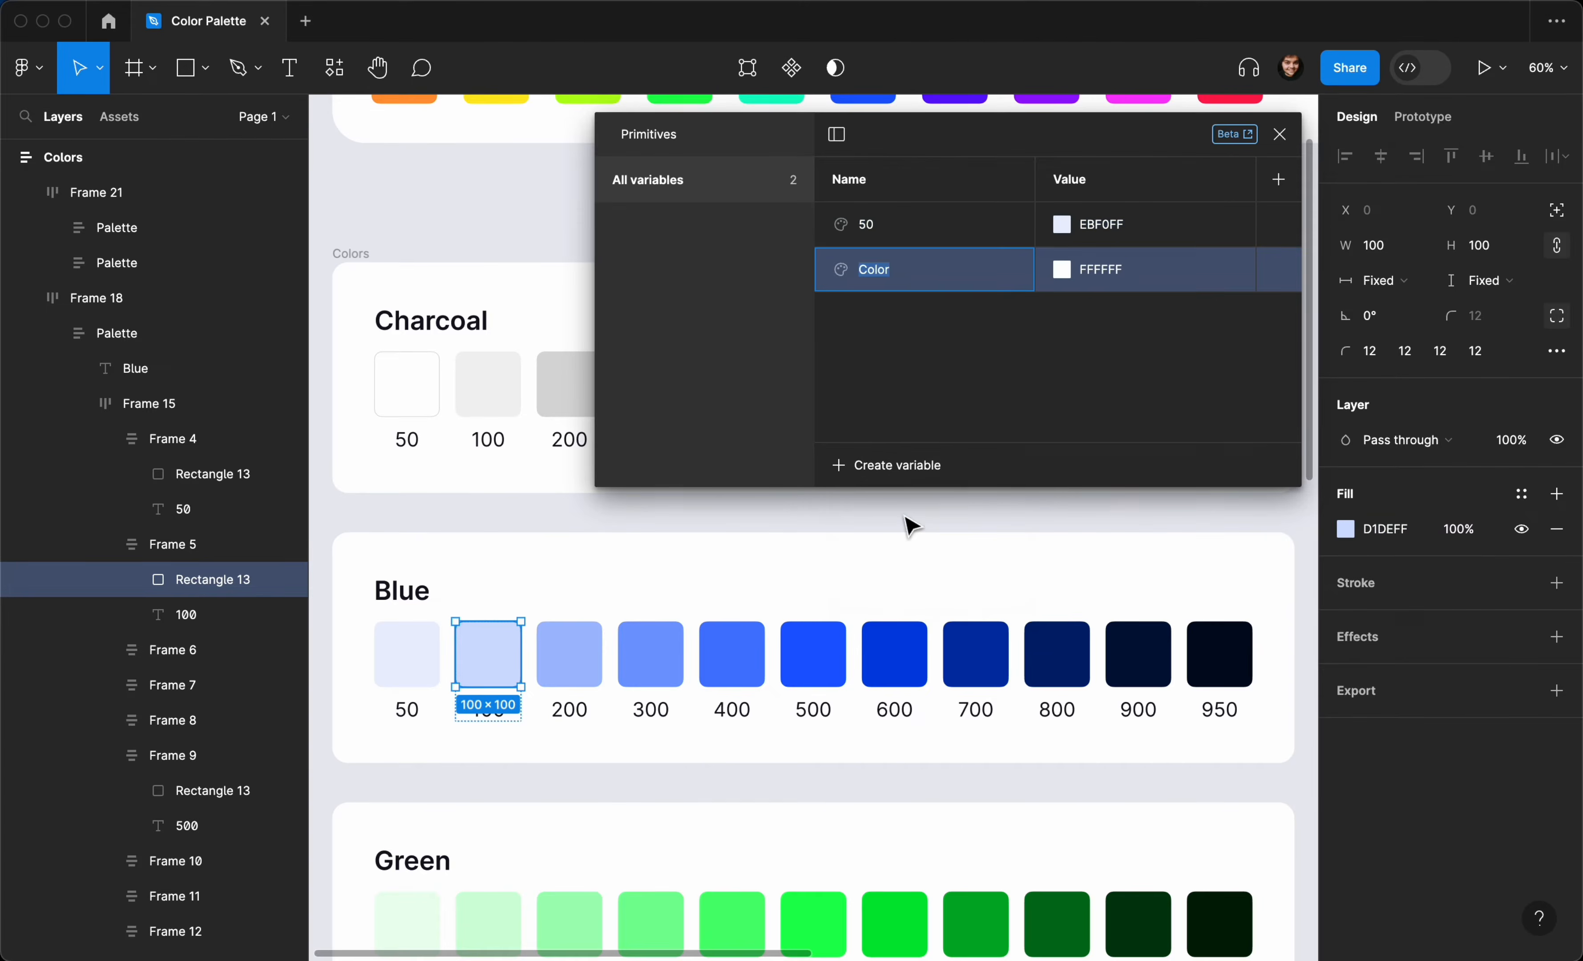
pyautogui.write('100')
pyautogui.click(903, 479)
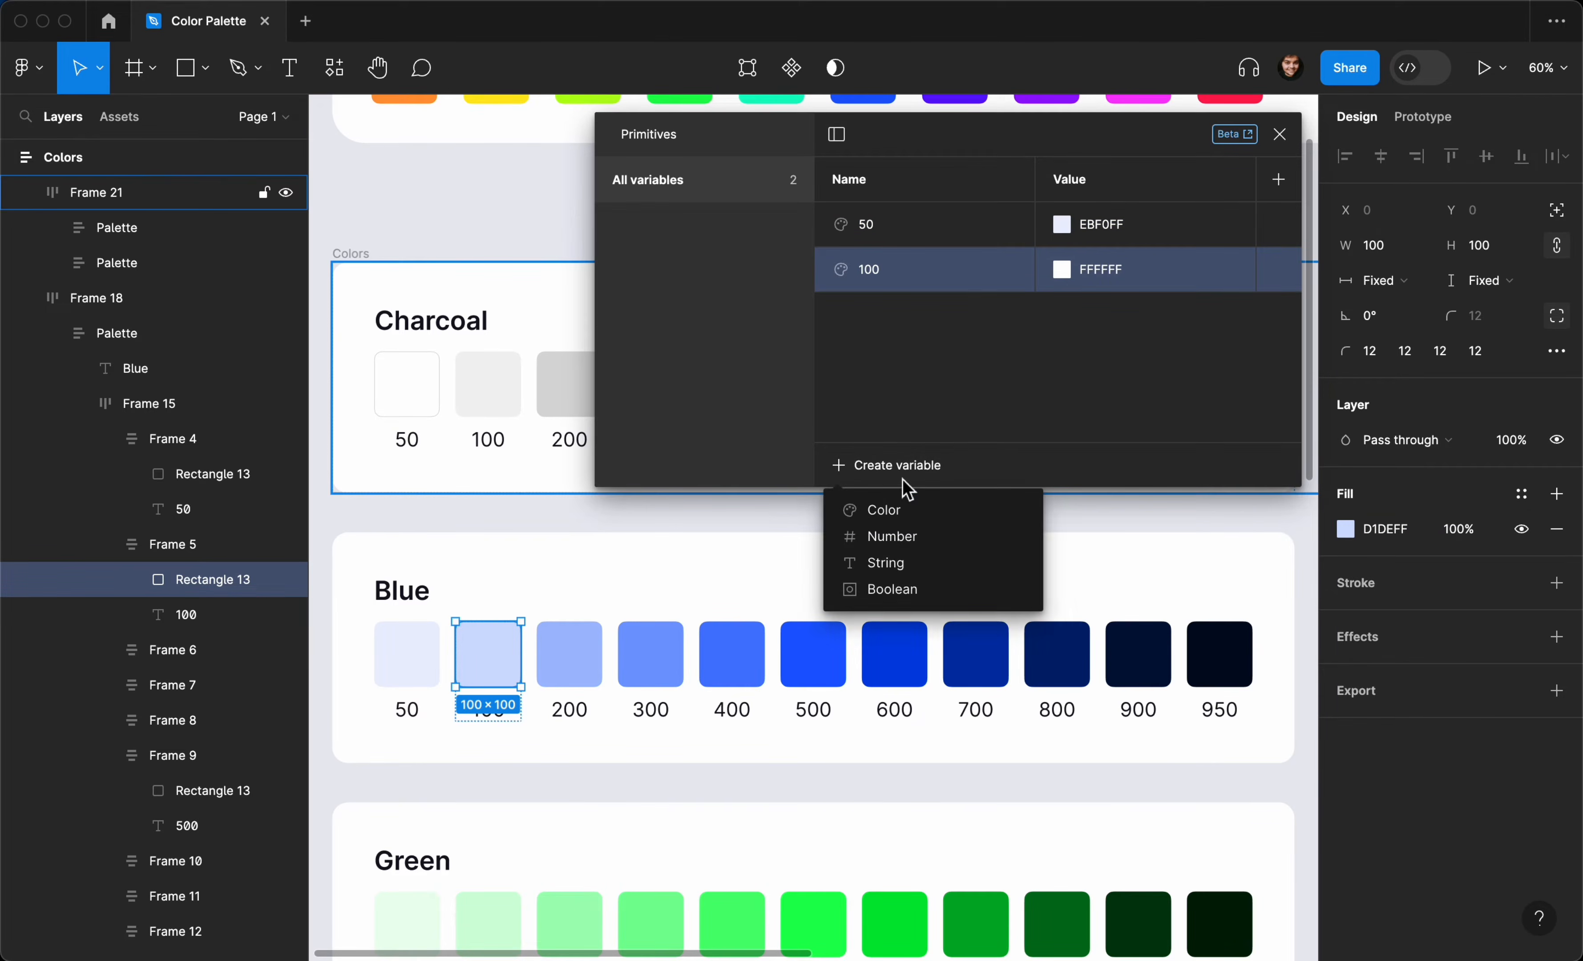
pyautogui.click(904, 499)
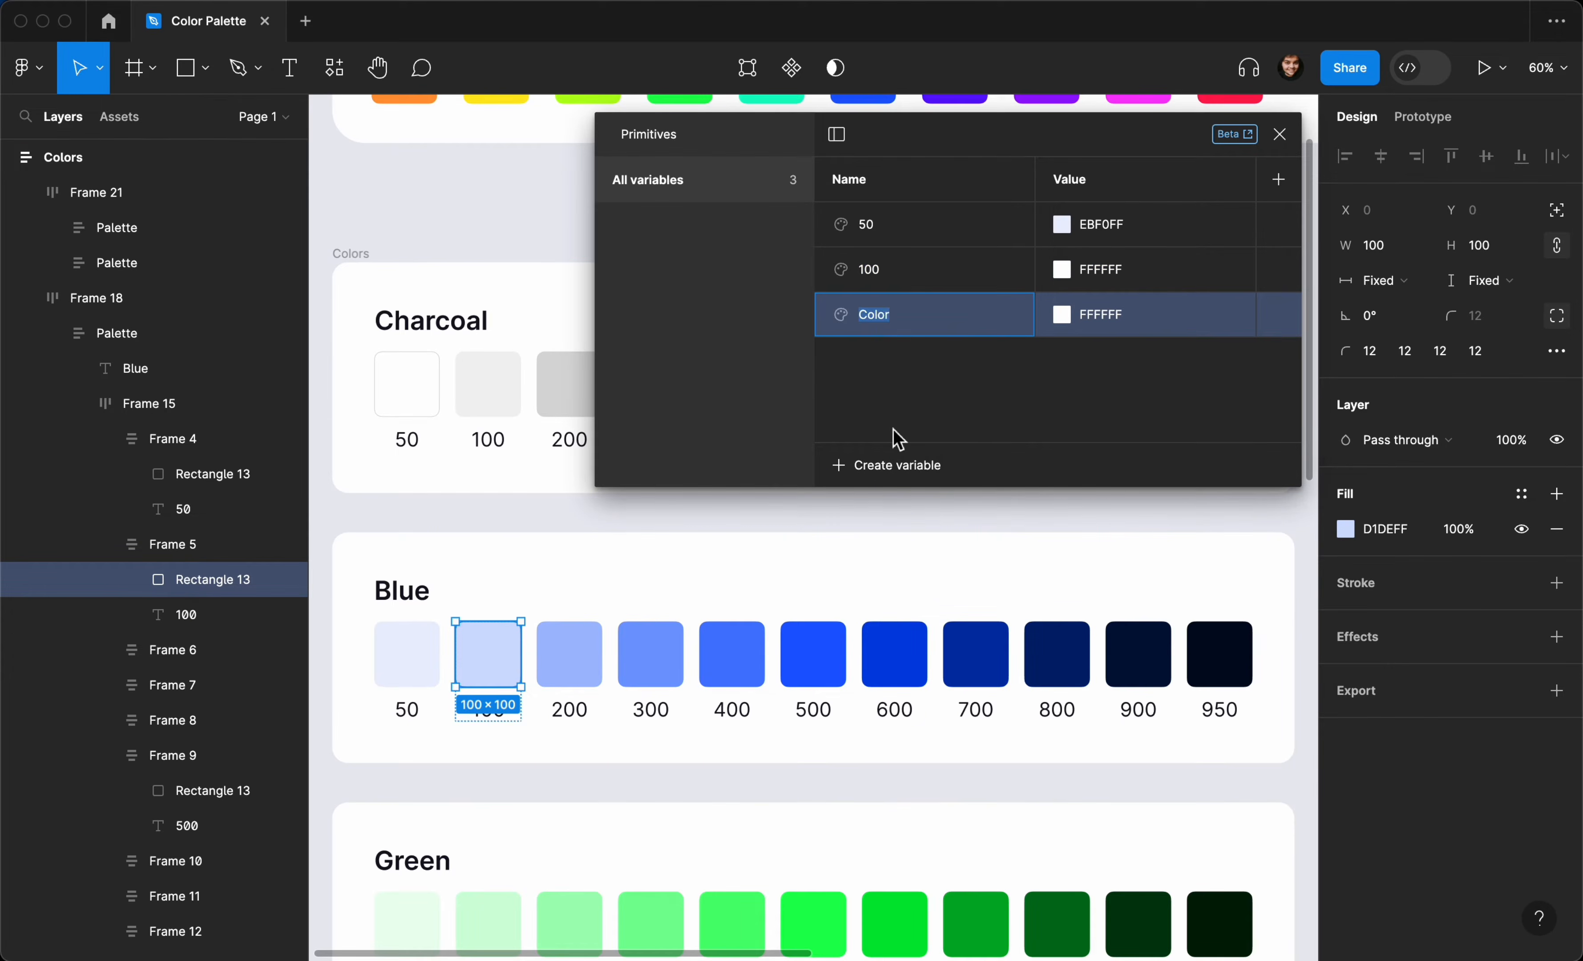
# Step: Add two more color variables named 300 and 400 to the Primitives collection
pyautogui.click(898, 464)
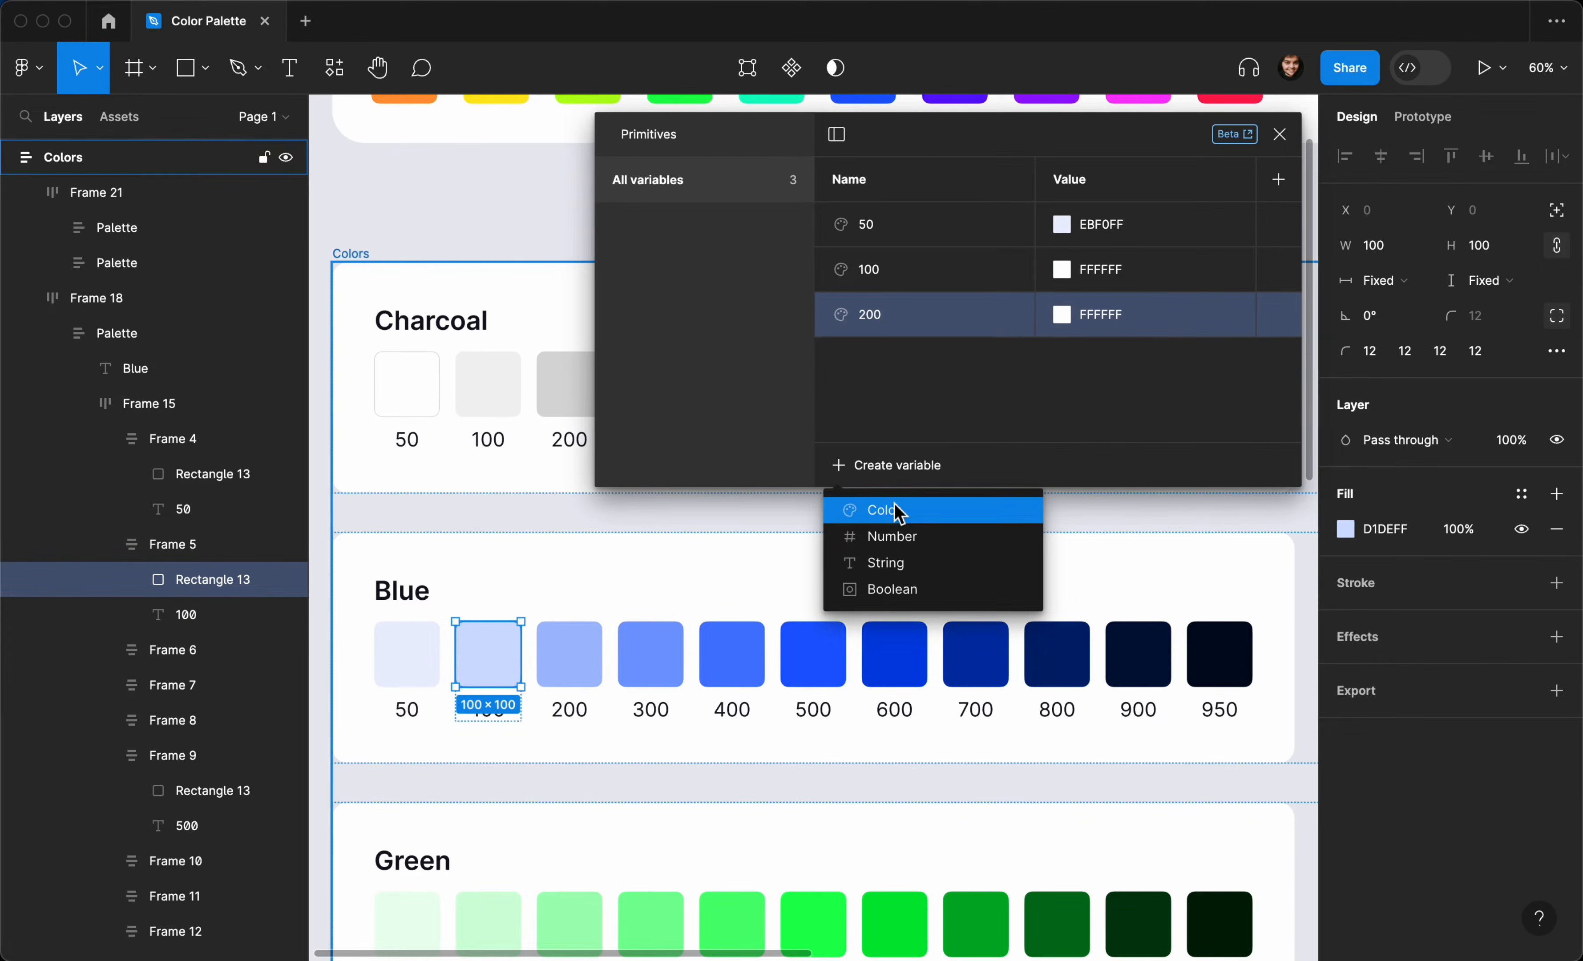
pyautogui.click(899, 512)
pyautogui.write('300')
pyautogui.press('Return')
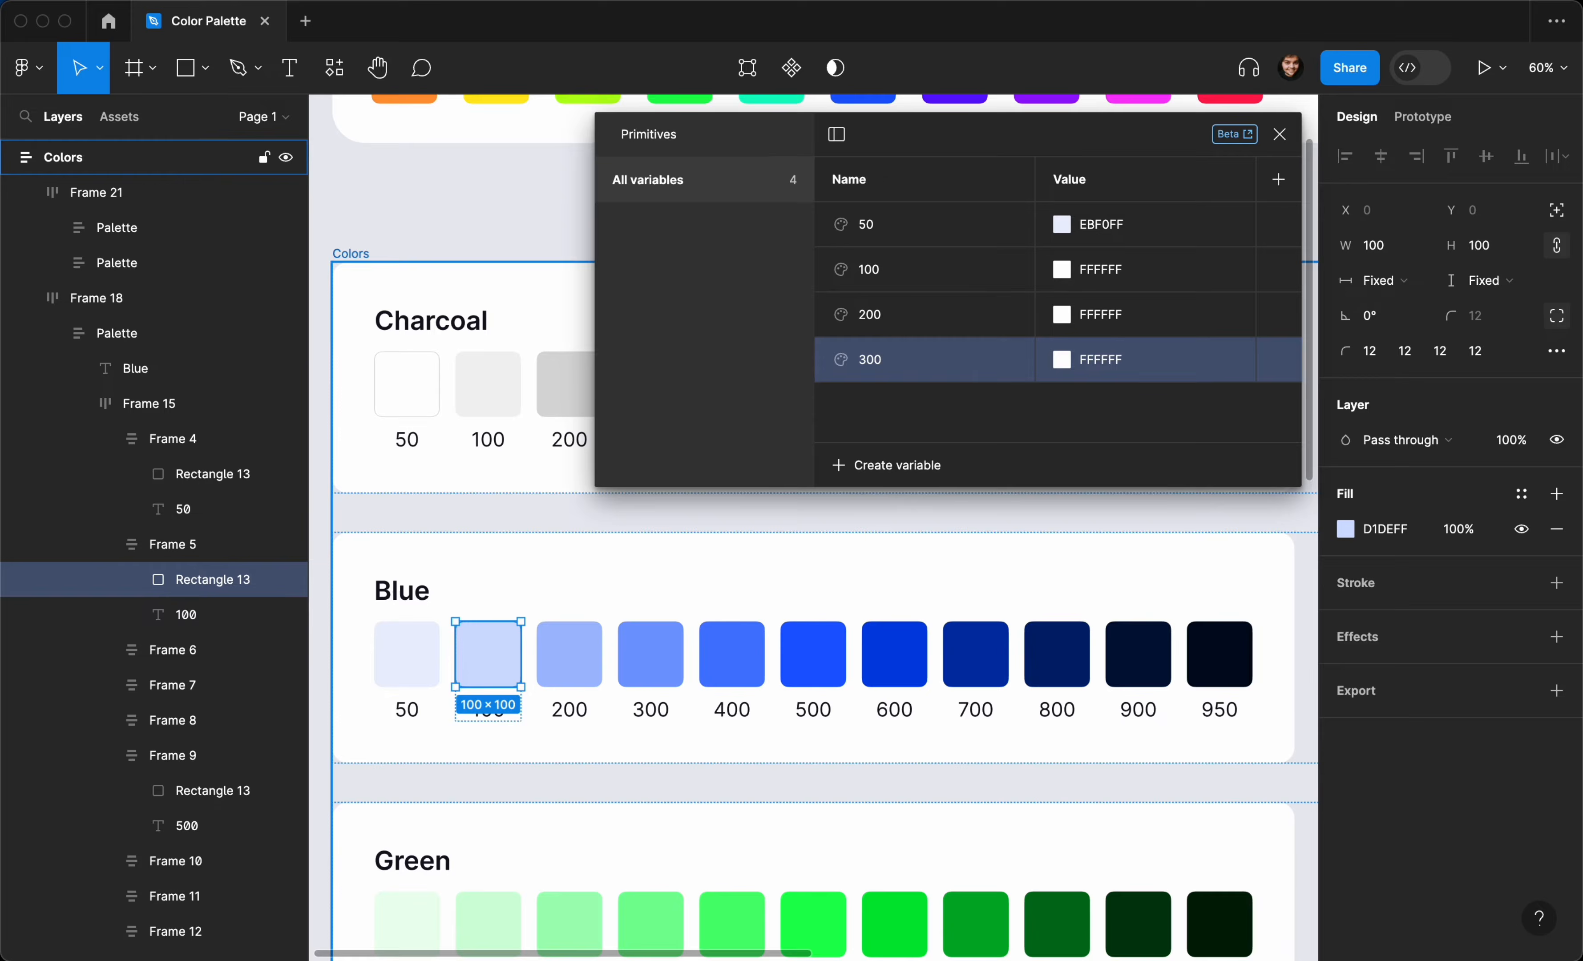
pyautogui.click(898, 465)
pyautogui.click(901, 511)
pyautogui.write('400')
pyautogui.press('Return')
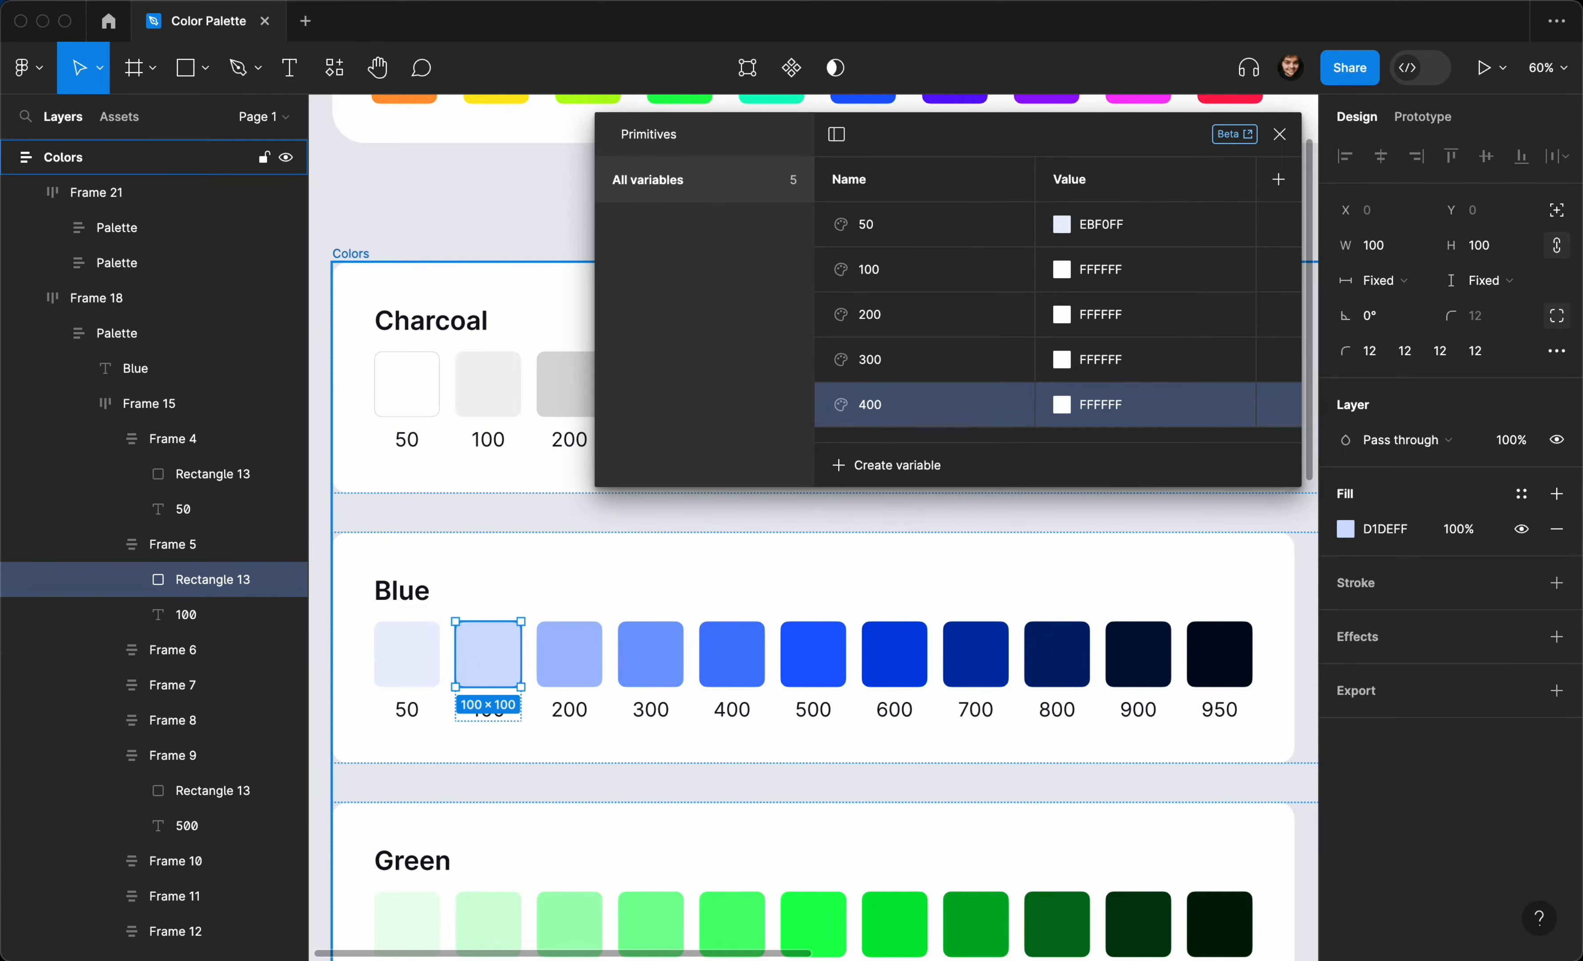
# Step: Create color variables named 500 and 600 in the Primitives collection
pyautogui.click(898, 464)
pyautogui.click(893, 510)
pyautogui.write('500')
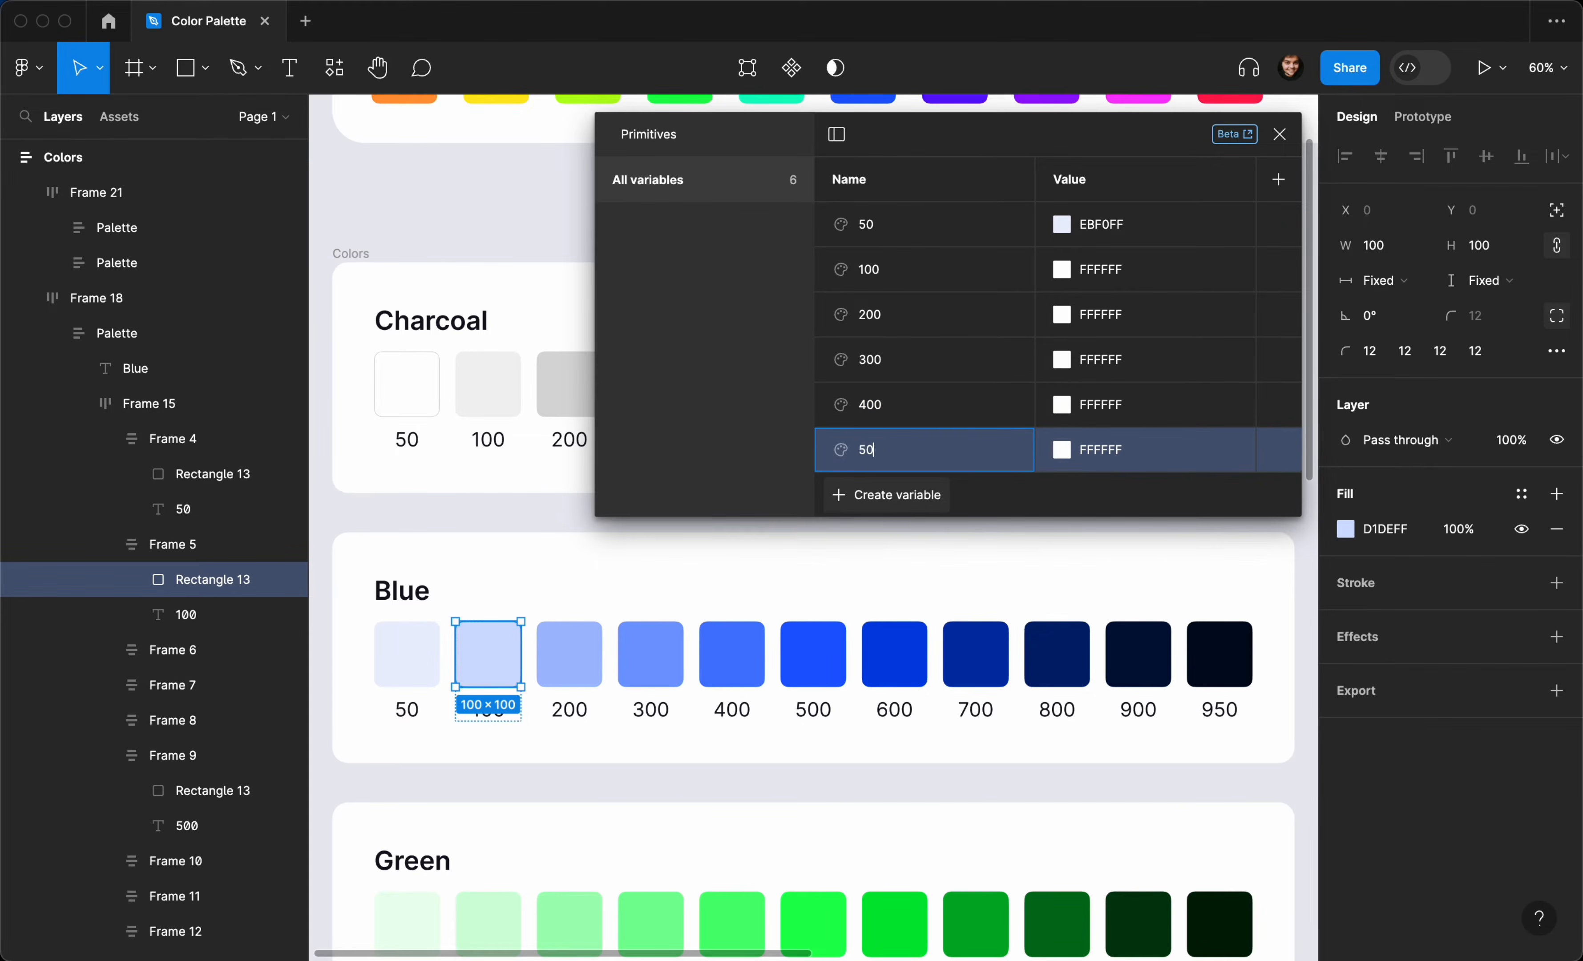
pyautogui.press('Return')
pyautogui.click(899, 500)
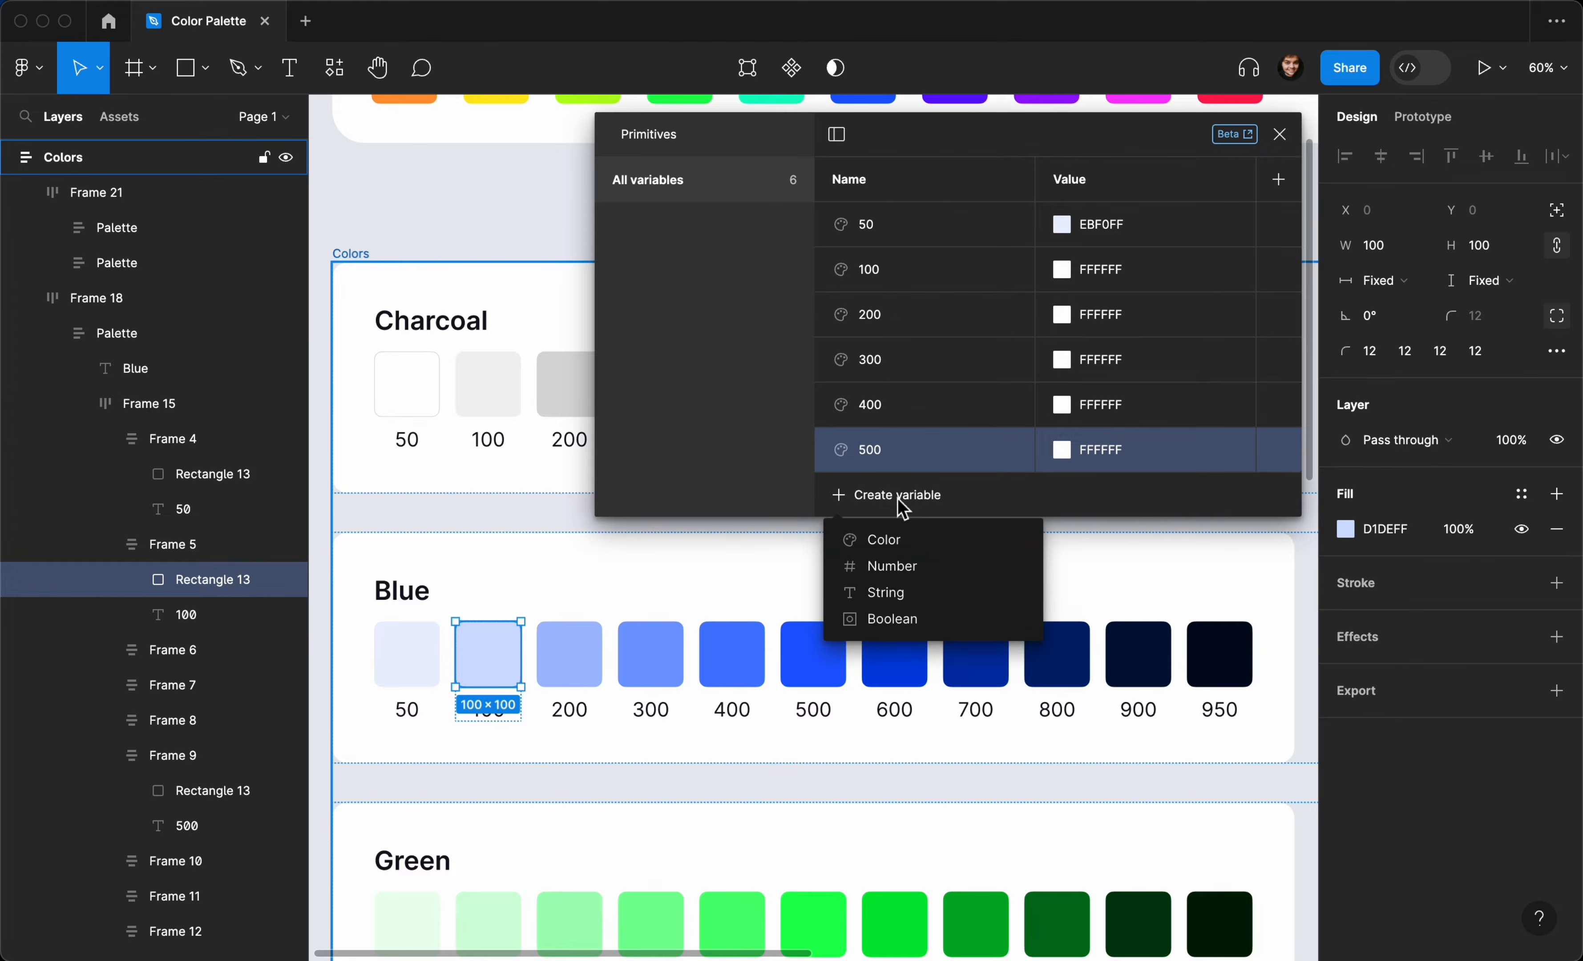
pyautogui.click(901, 540)
pyautogui.write('600')
pyautogui.press('Return')
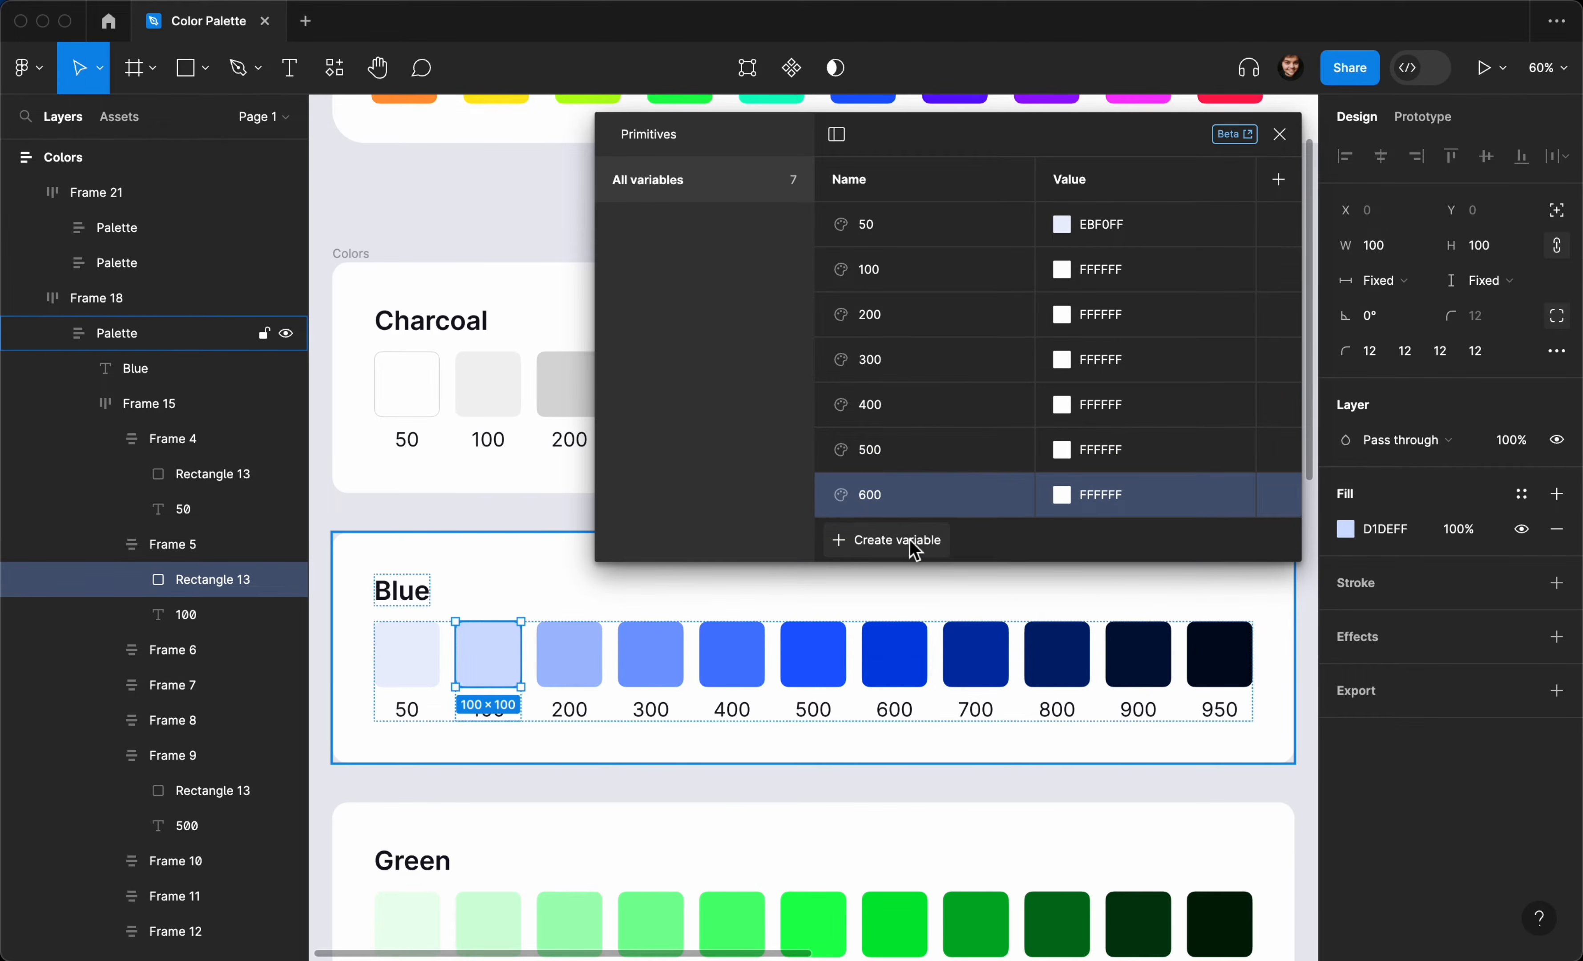
# Step: Create color variables named 700 and 800 in the Primitives collection
pyautogui.click(911, 542)
pyautogui.click(901, 585)
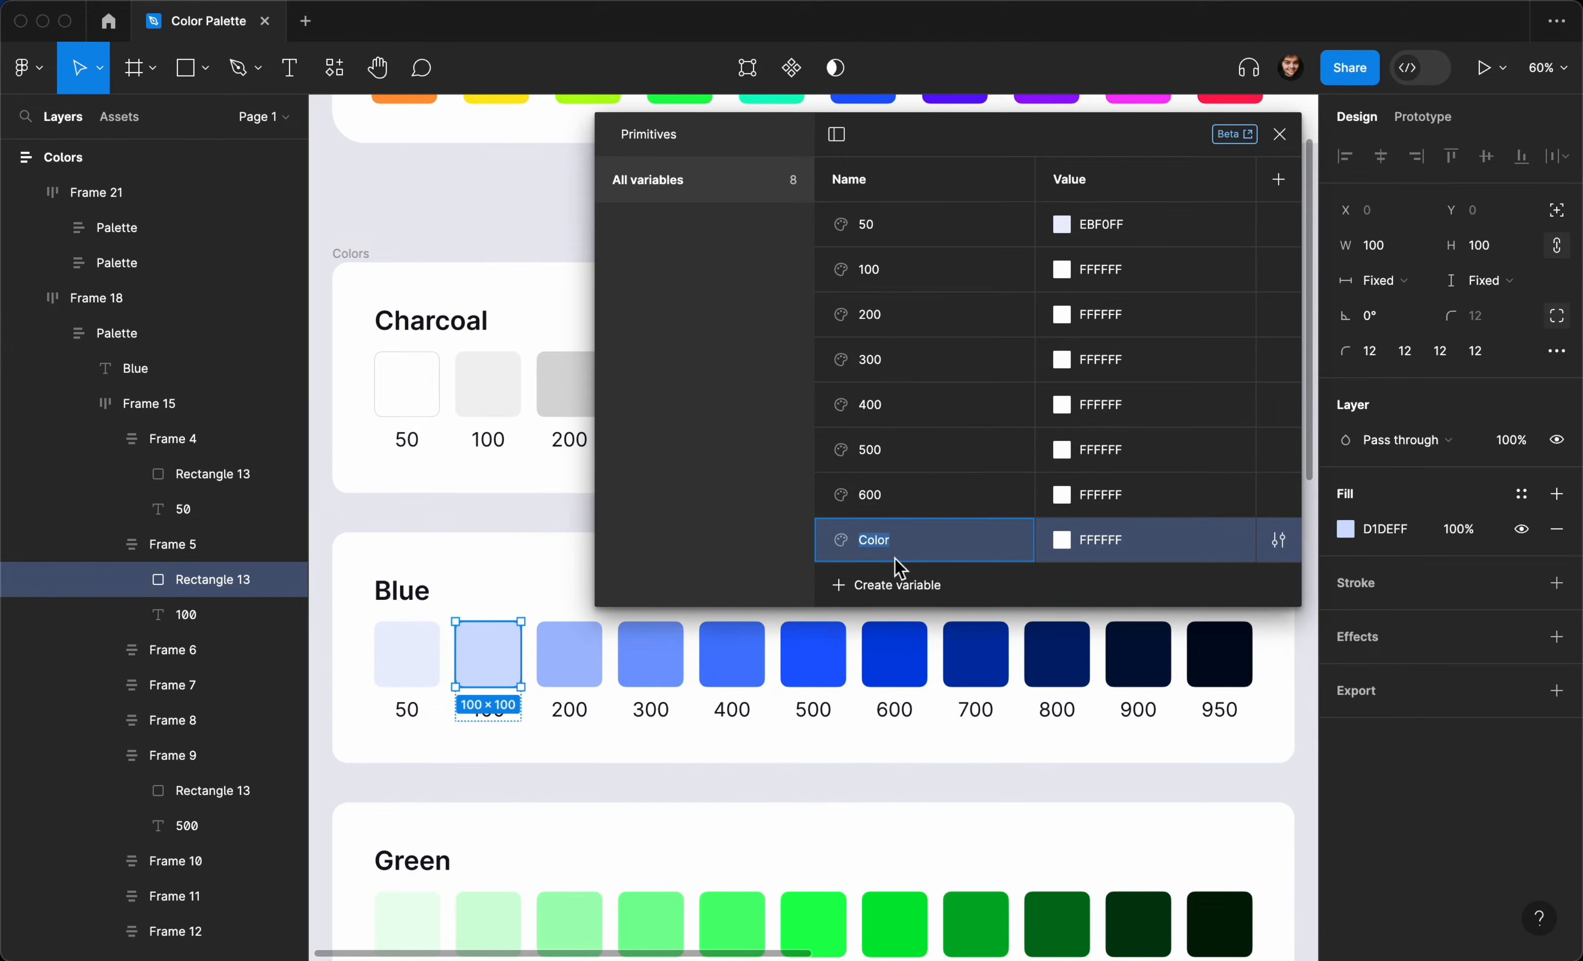
pyautogui.press('Return')
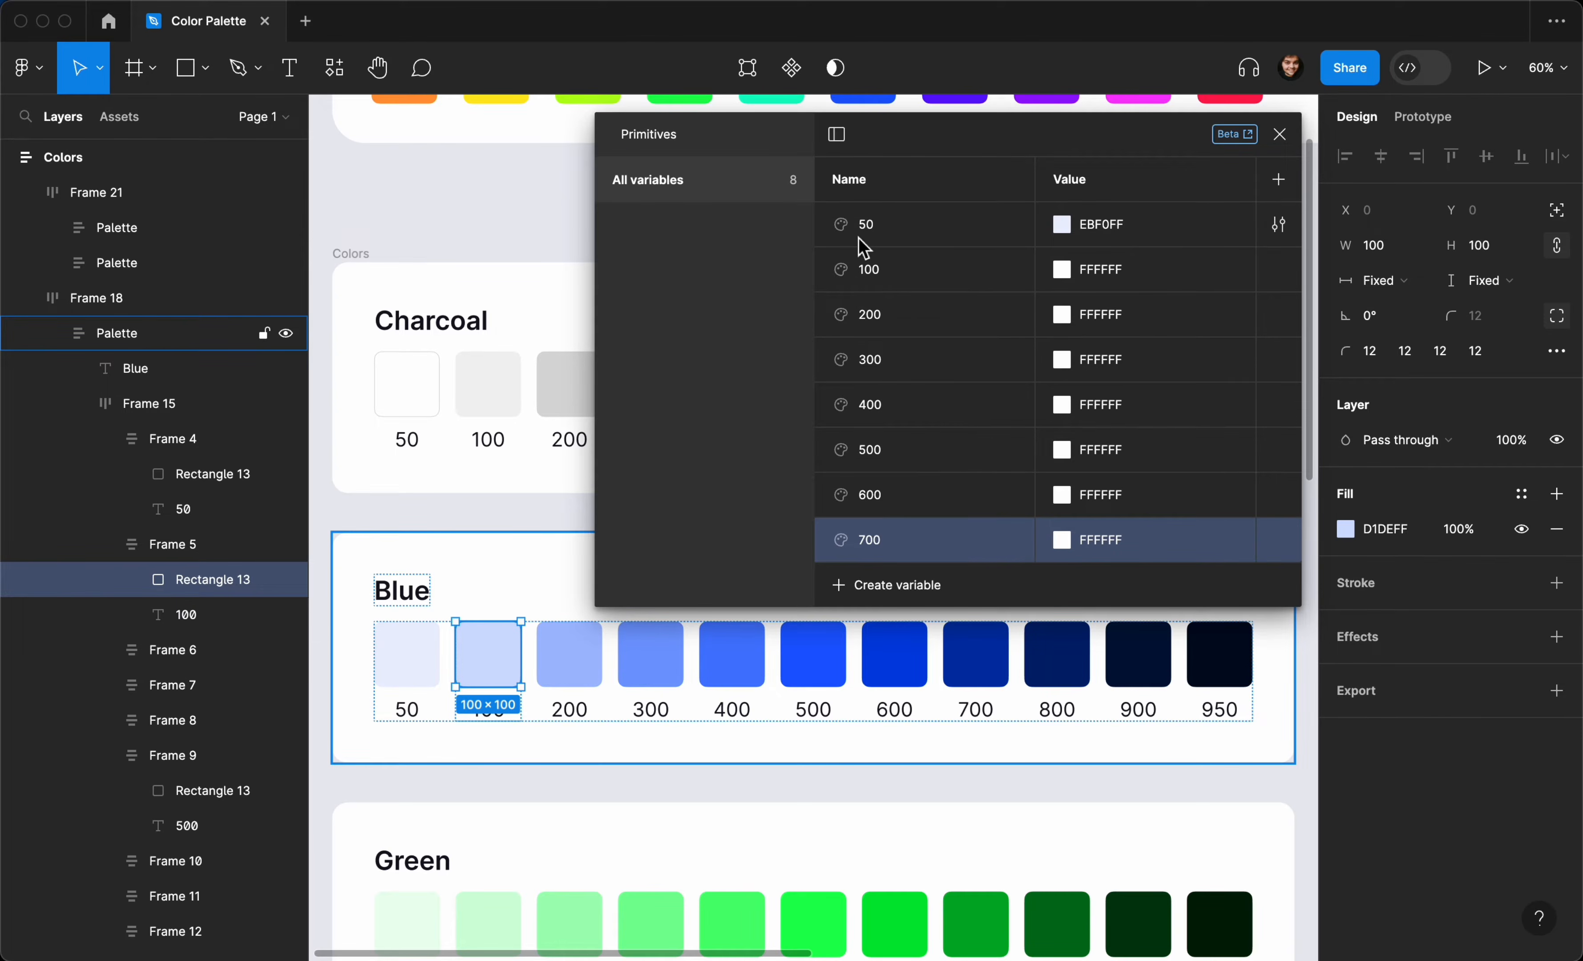
pyautogui.click(906, 586)
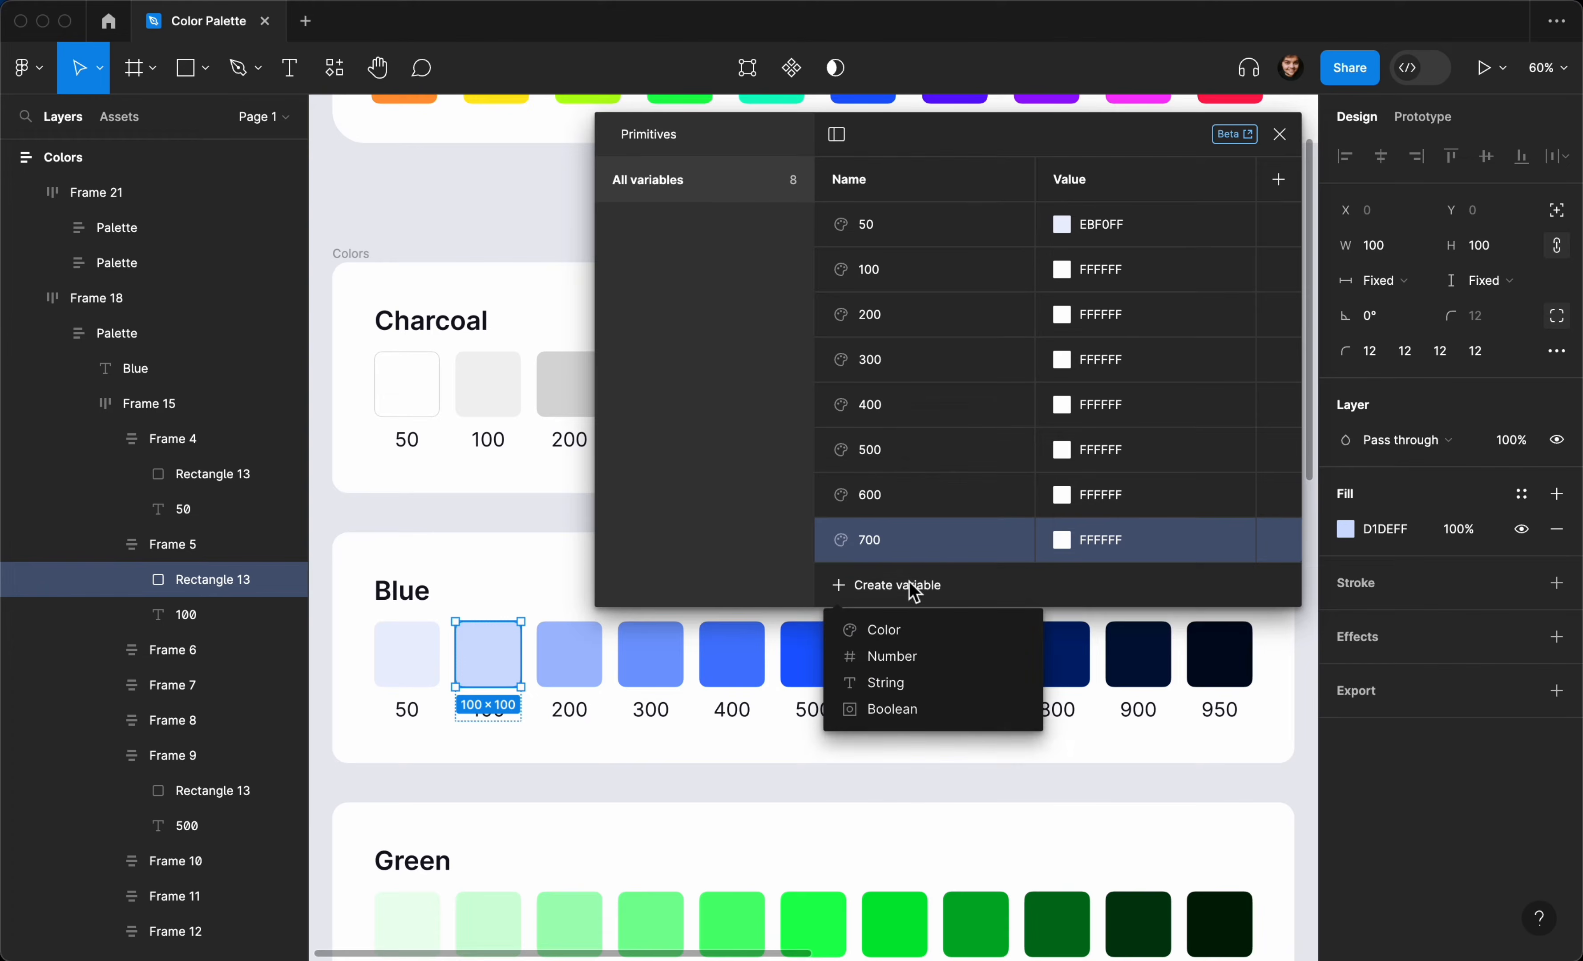
pyautogui.click(904, 630)
pyautogui.write('800')
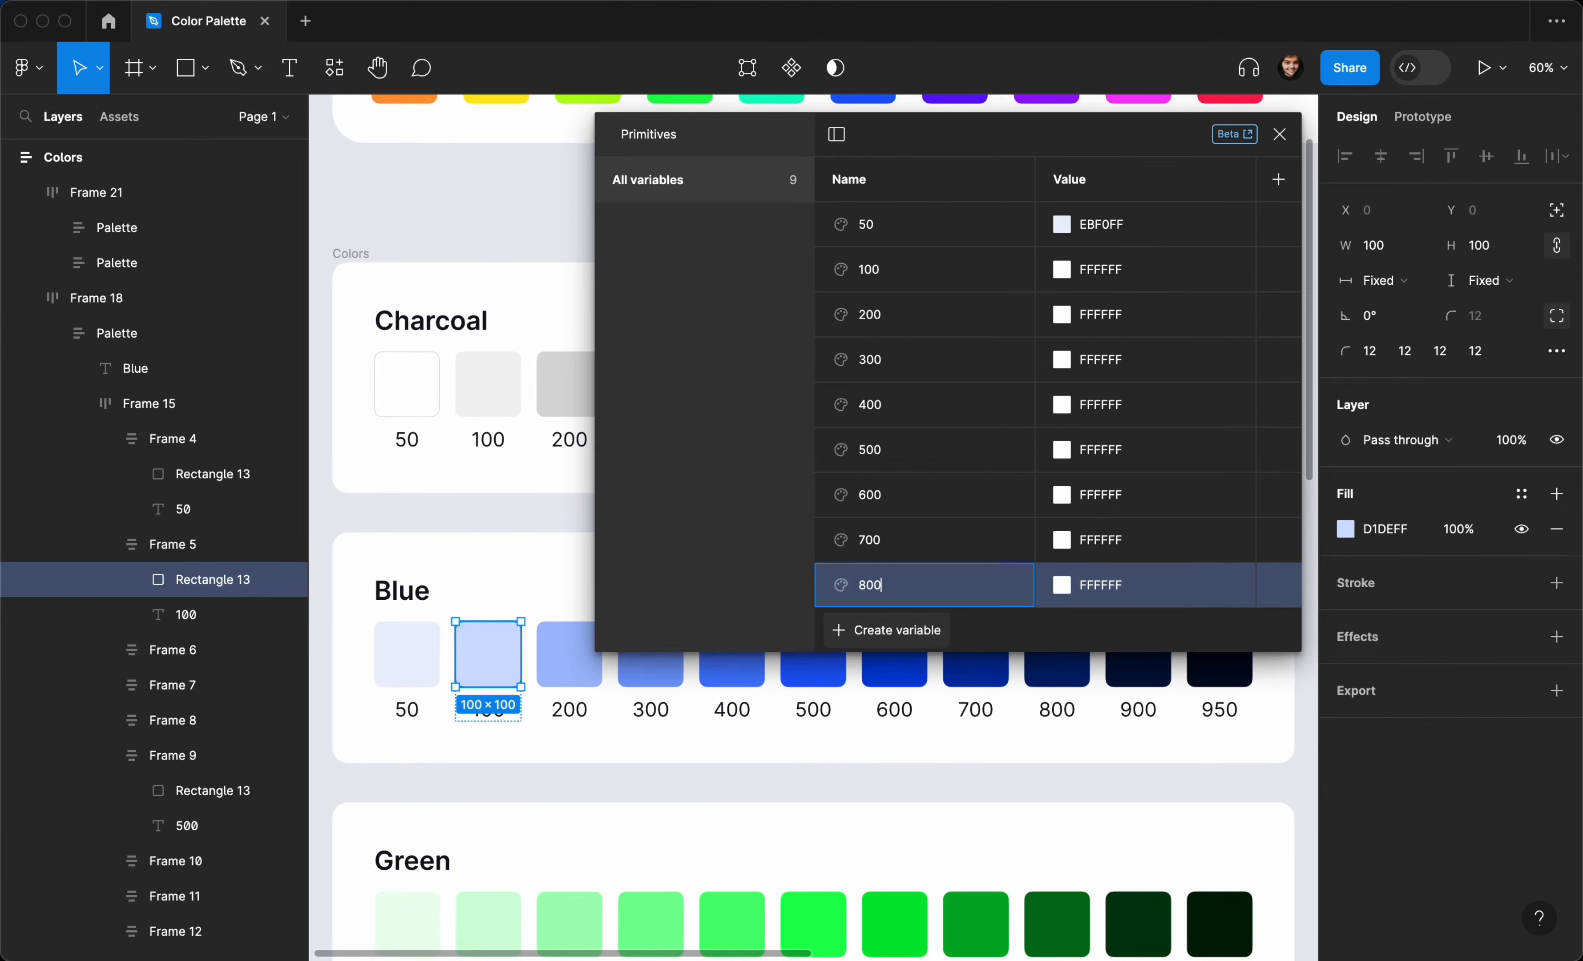
# Step: Add the last two shade color variables, named 900 and 950, to the Primitives collection
pyautogui.click(932, 629)
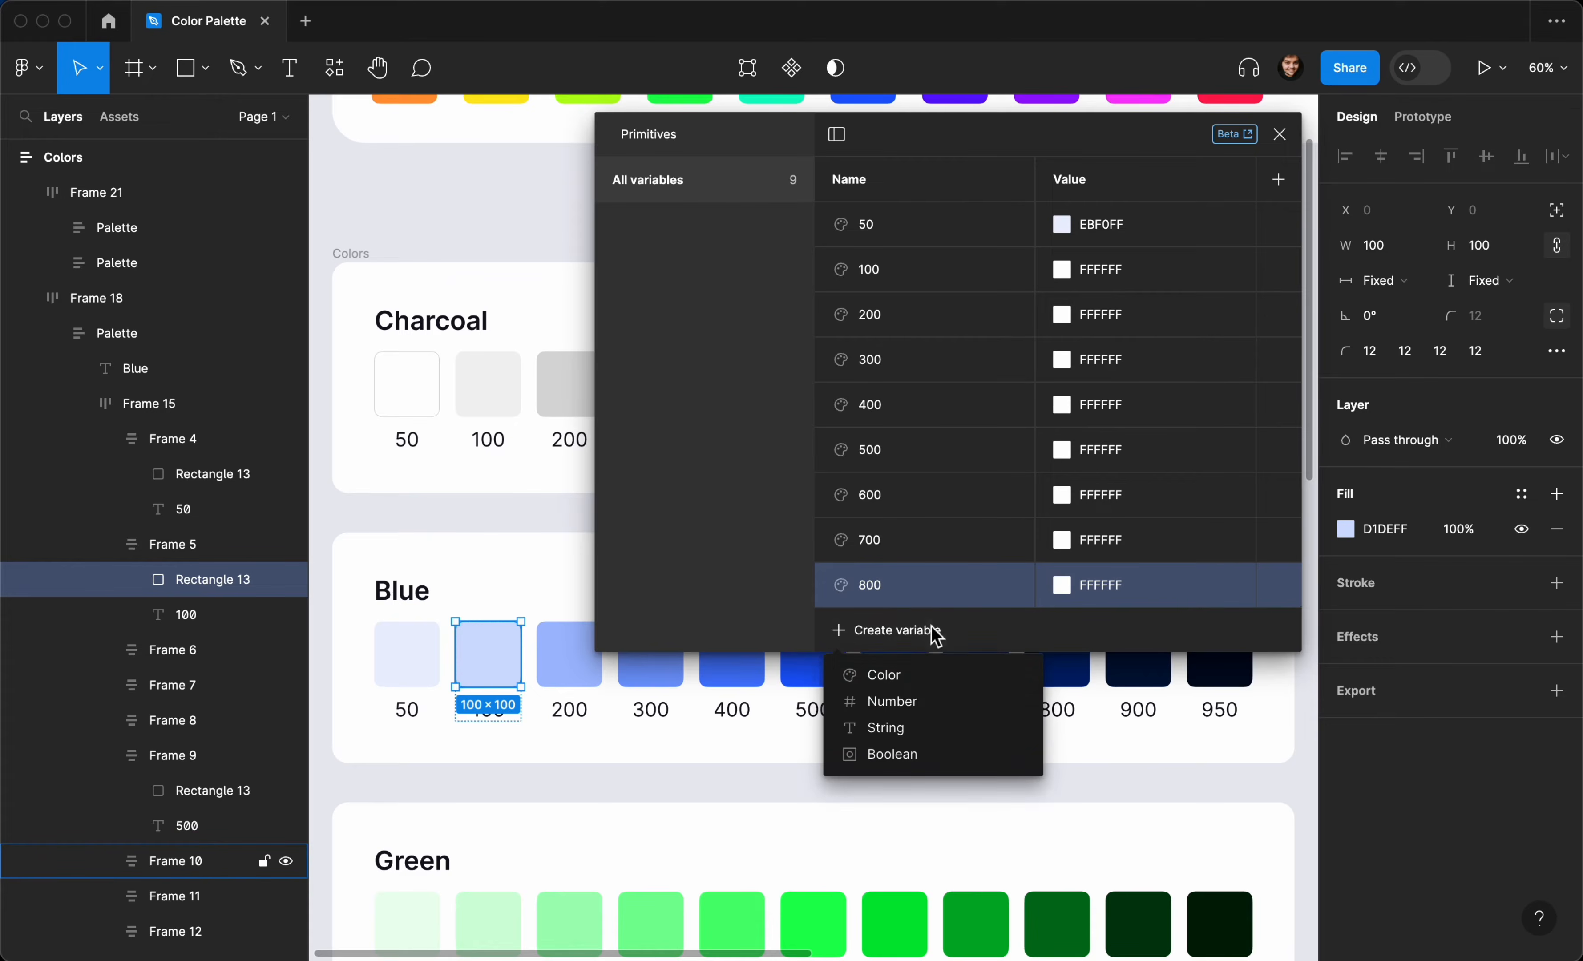
pyautogui.click(924, 675)
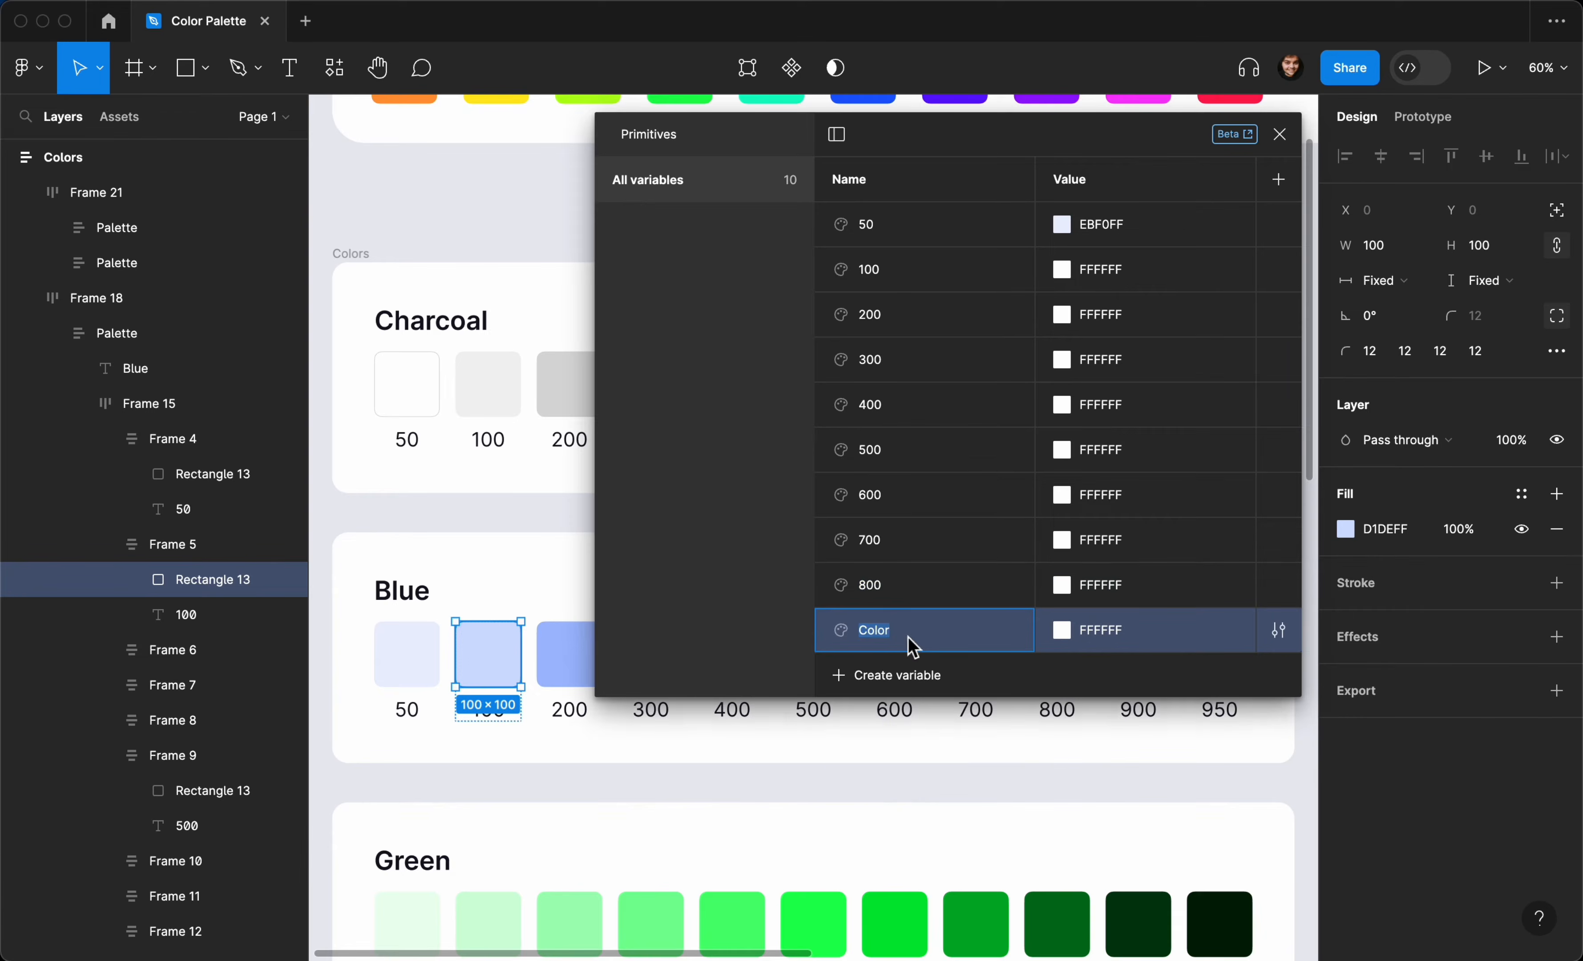
pyautogui.write('900')
pyautogui.press('Return')
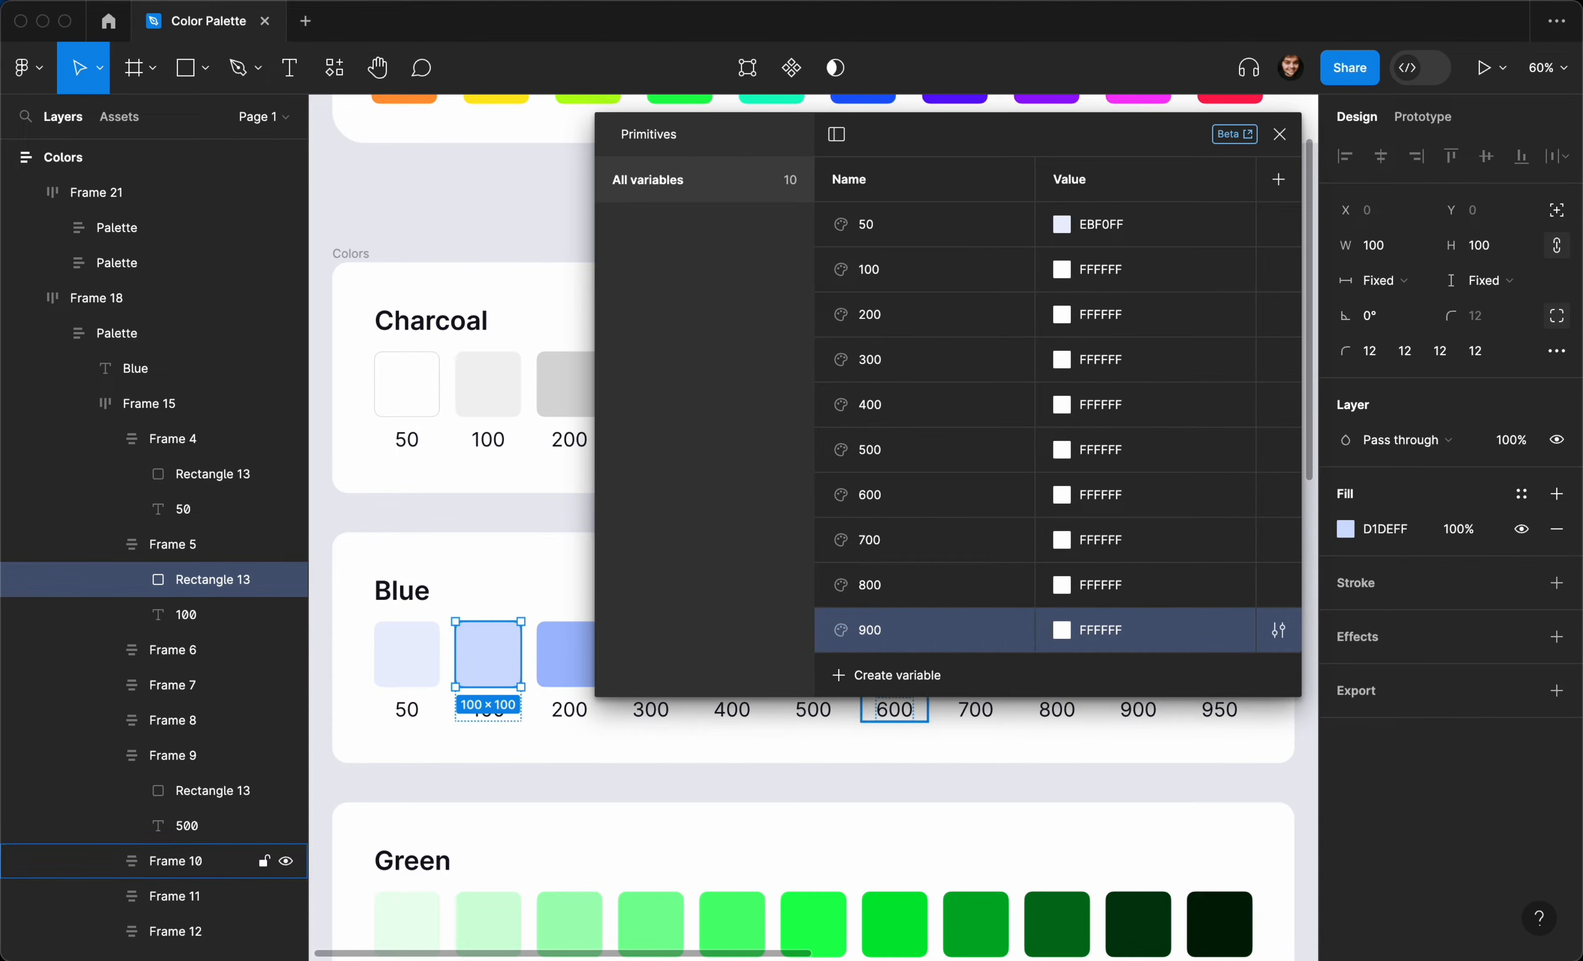
pyautogui.click(901, 675)
pyautogui.press('Escape')
pyautogui.write('950')
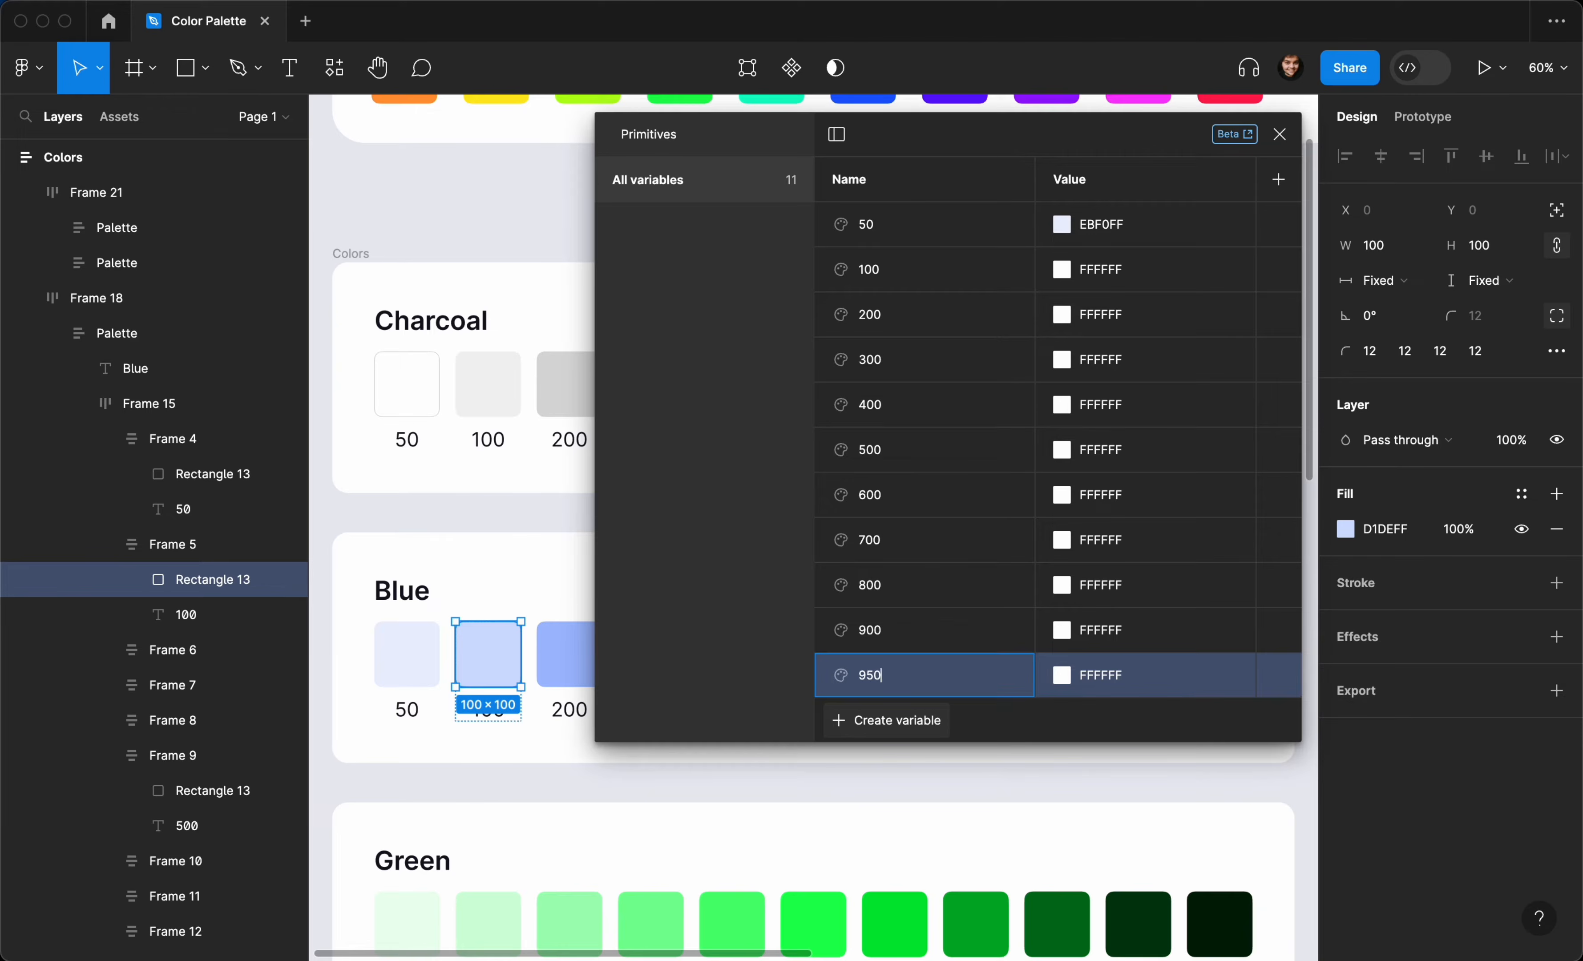
pyautogui.press('Return')
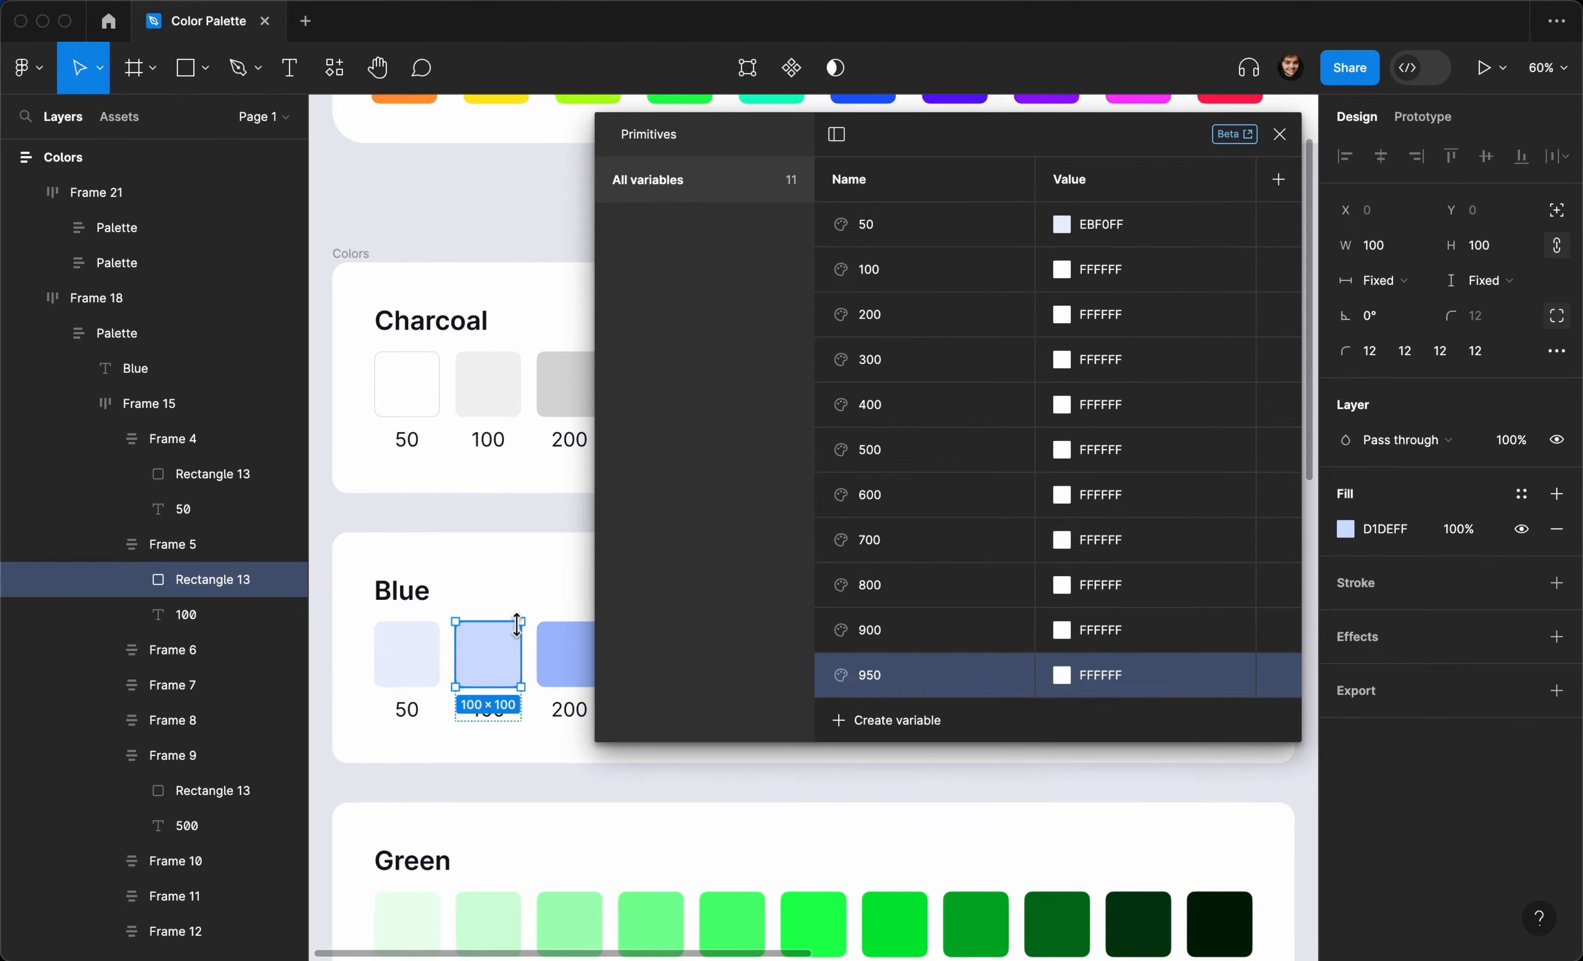
# Step: Set the value of variable 100 to the copied Blue 100 hex code D1DEFF
pyautogui.scroll(2, 521, 634)
pyautogui.scroll(2, 521, 634)
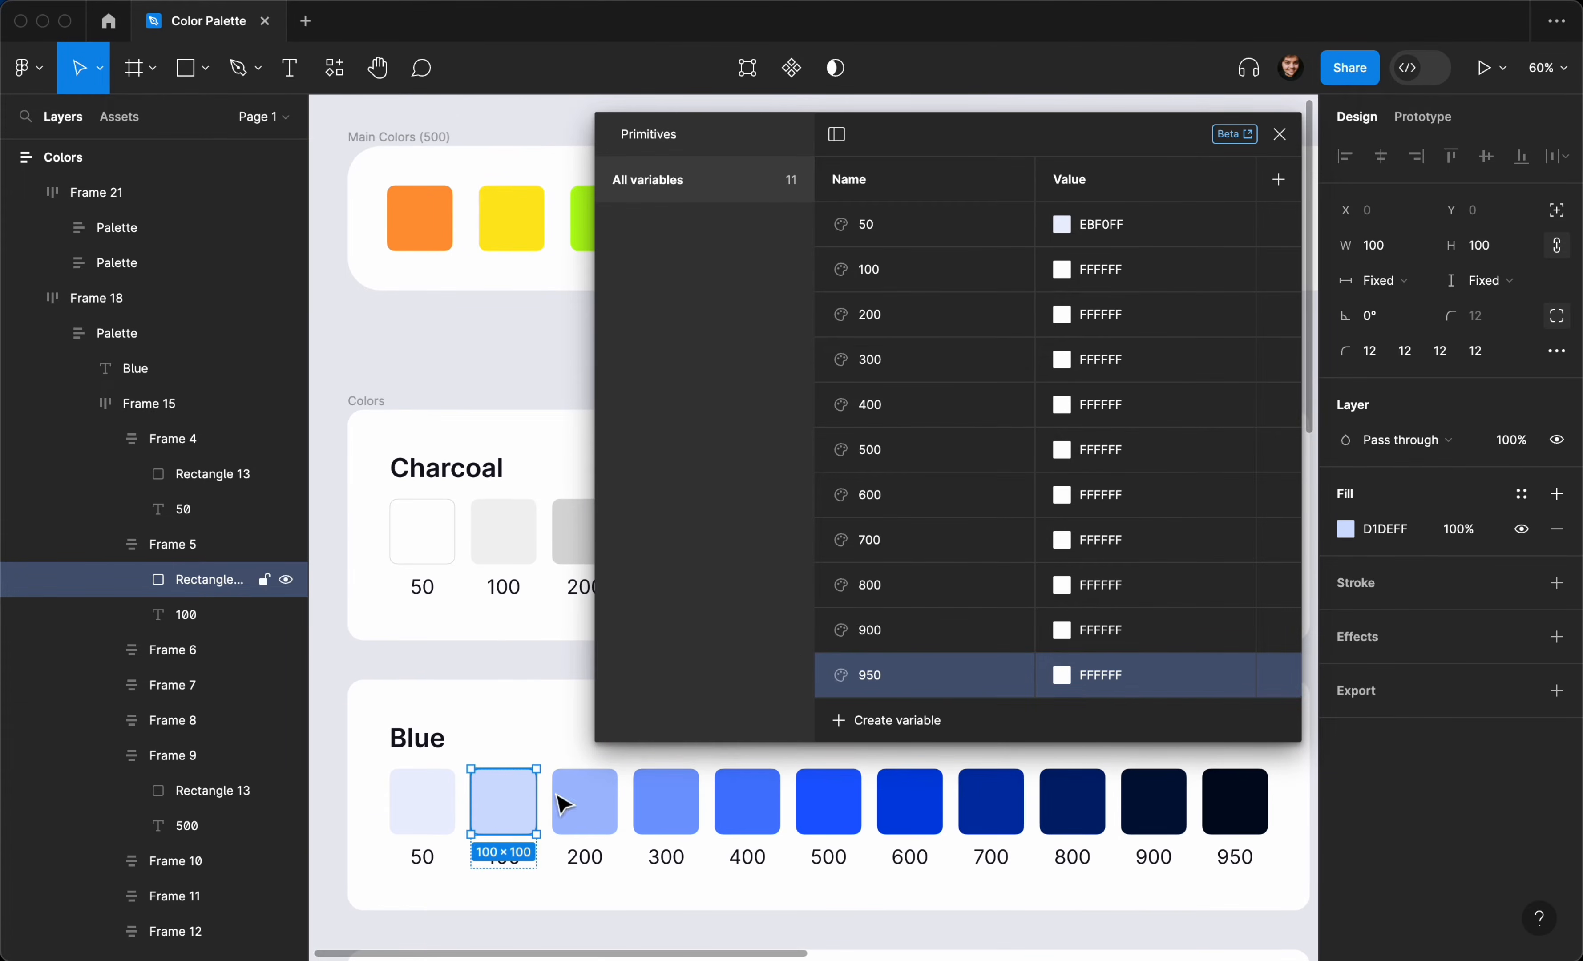
pyautogui.click(1113, 270)
pyautogui.write('D1DEFF')
pyautogui.press('Return')
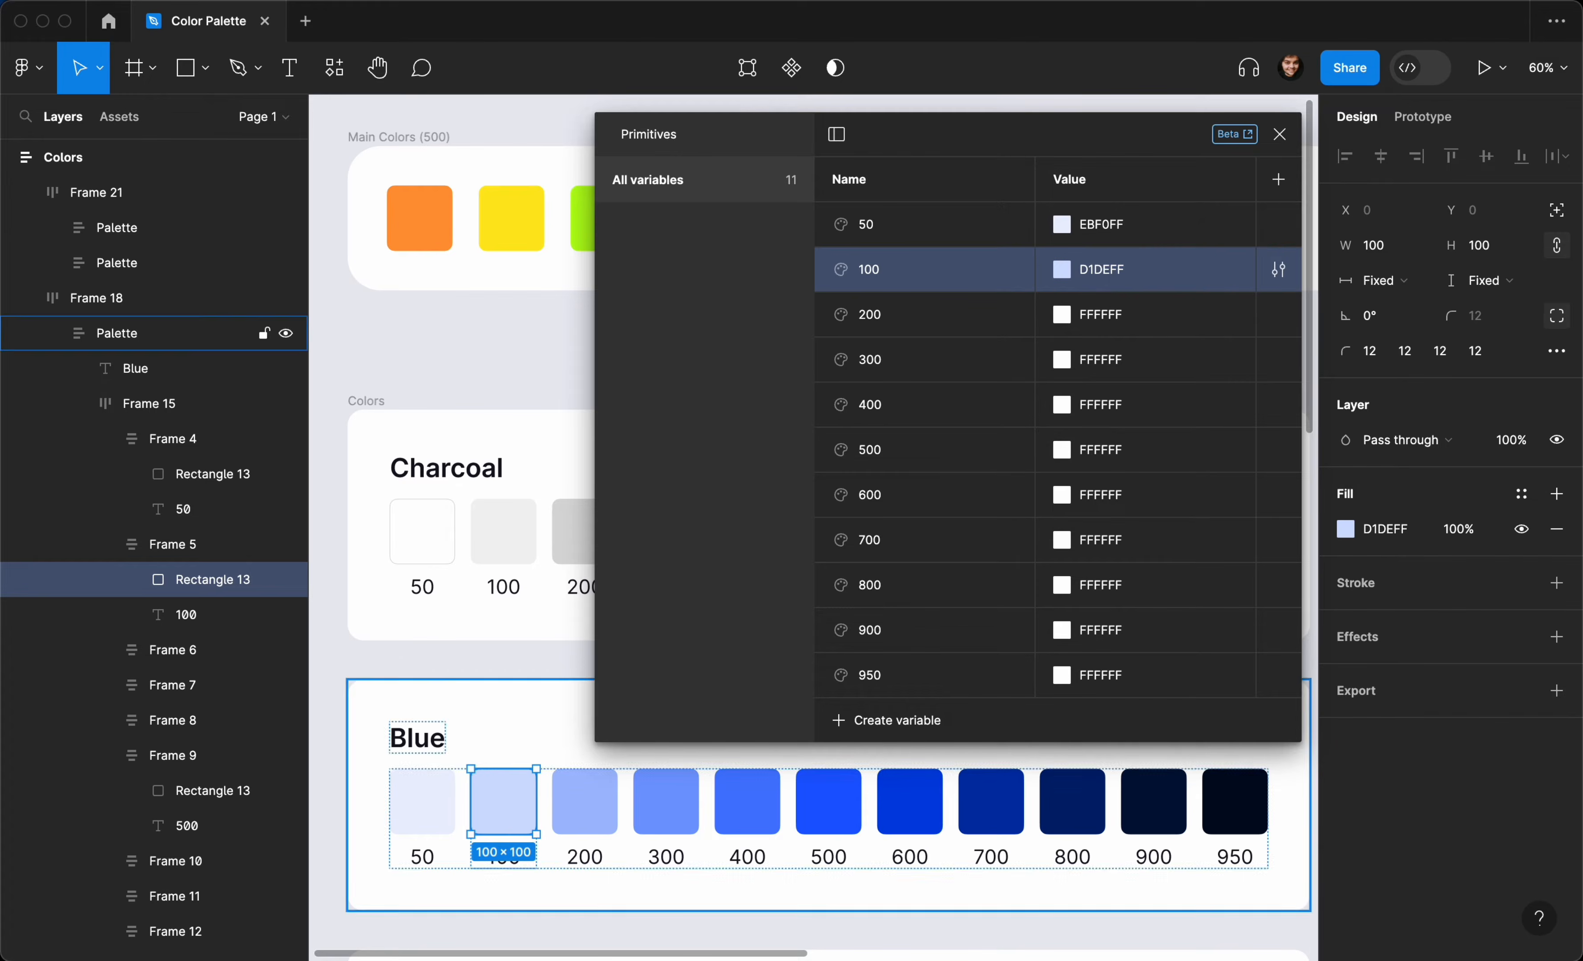
# Step: Copy the Blue palette's 200 swatch hex code A3BDFF and set it as the value of variable 200
pyautogui.click(569, 826)
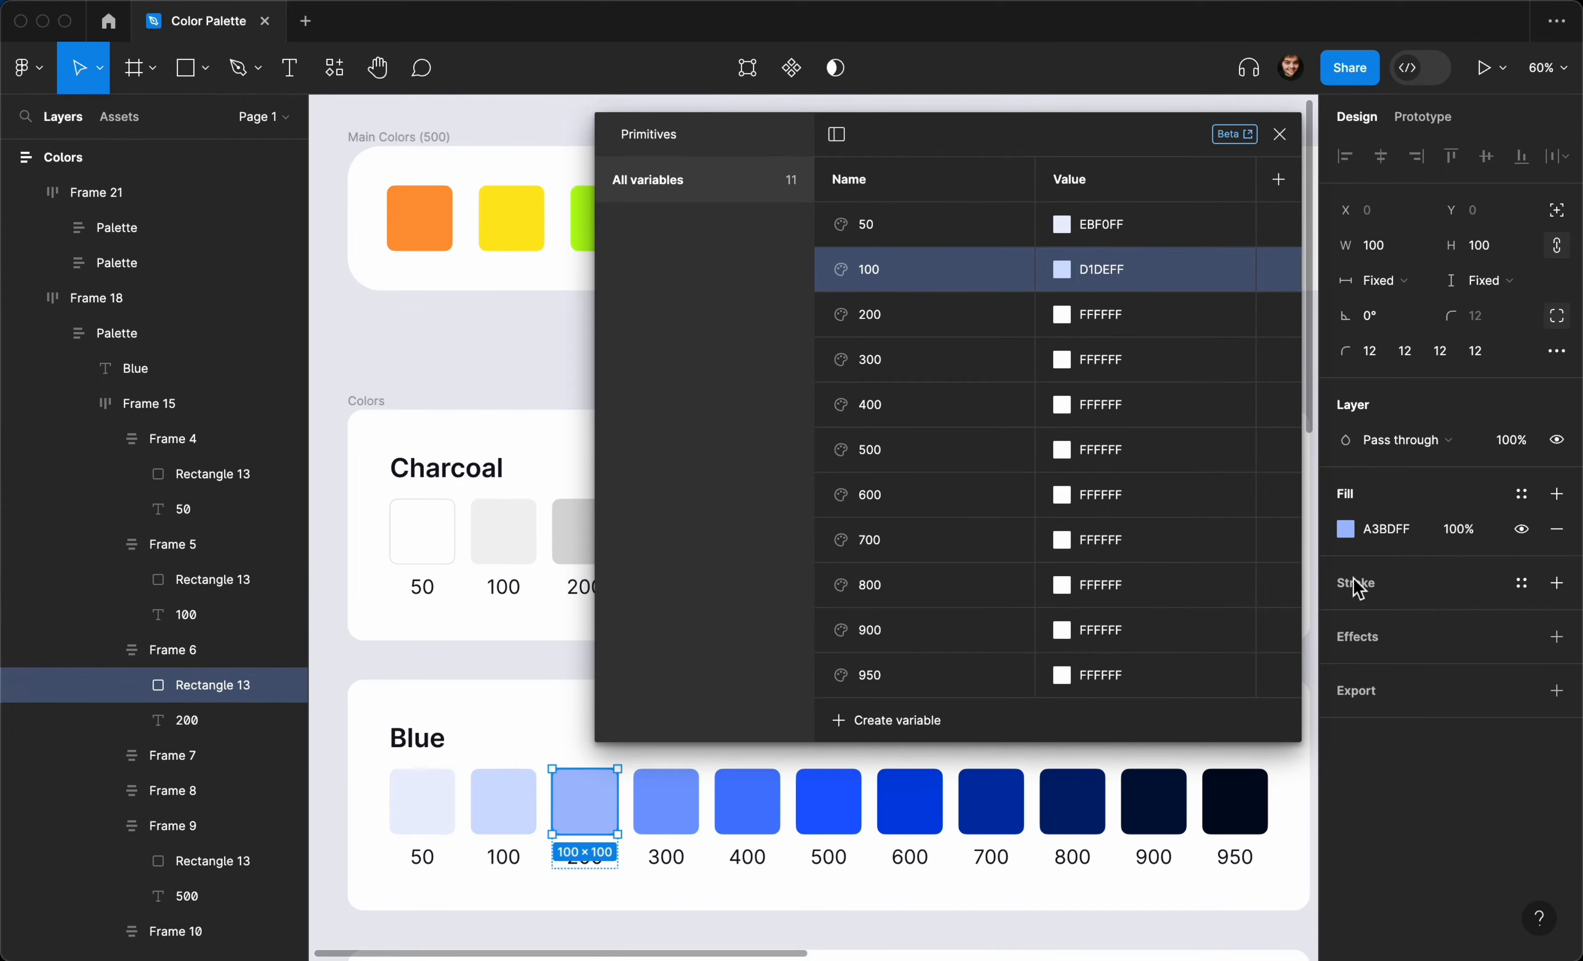
pyautogui.click(1409, 542)
pyautogui.hotkey('ctrl', 'a')
pyautogui.hotkey('ctrl', 'c')
pyautogui.click(1118, 317)
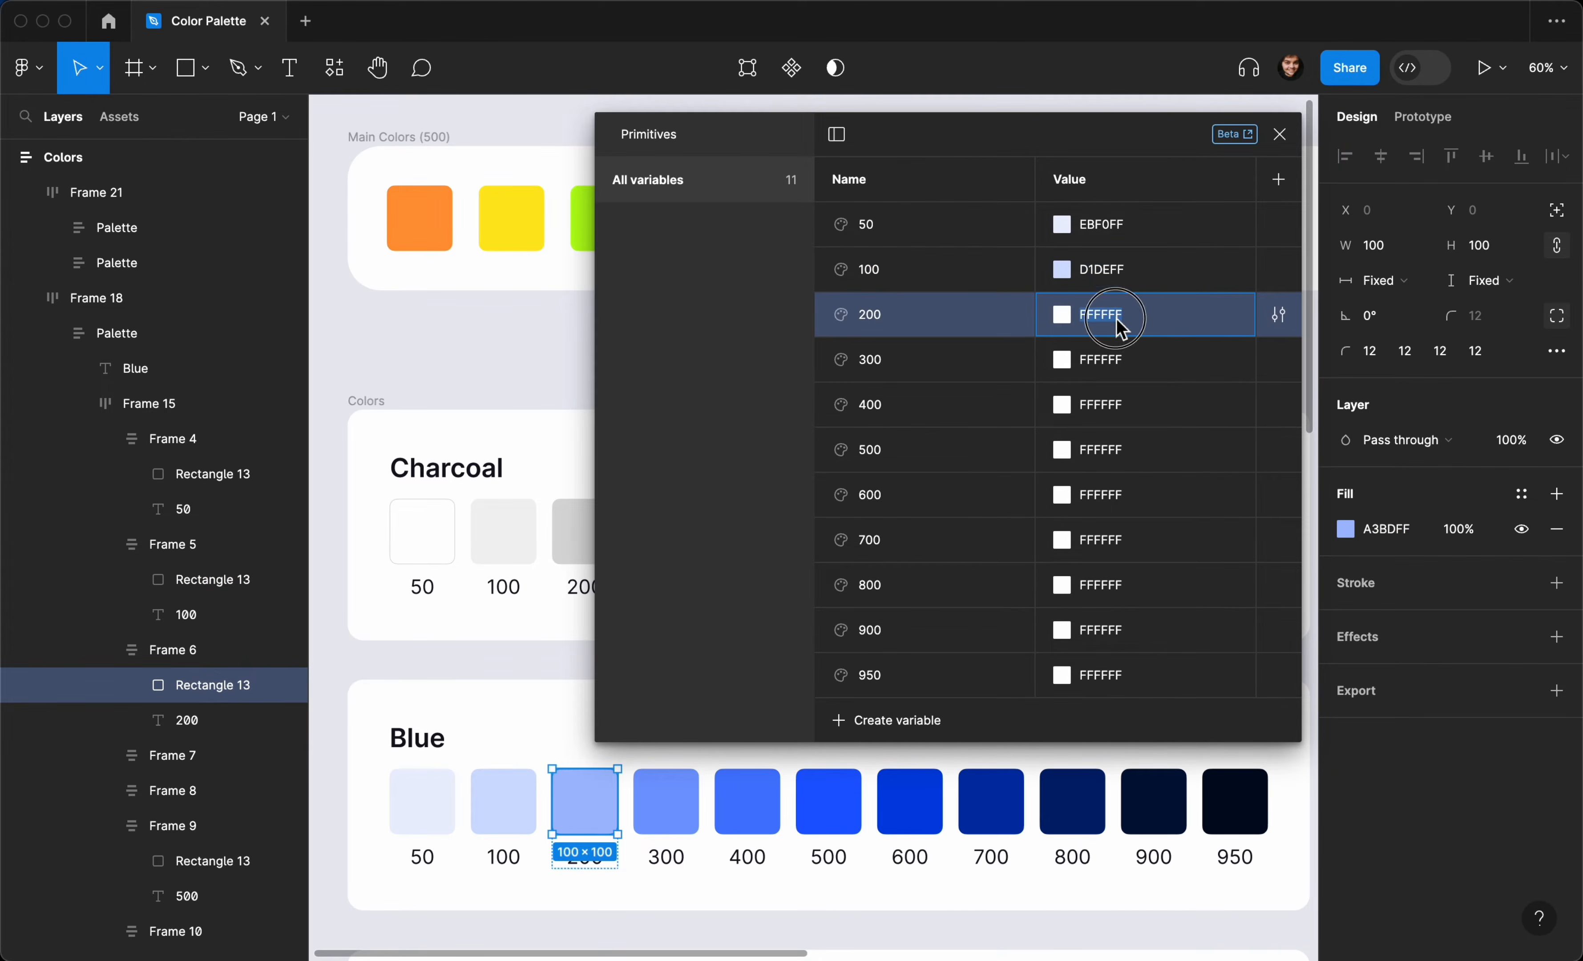
pyautogui.hotkey('ctrl', 'v')
pyautogui.press('Return')
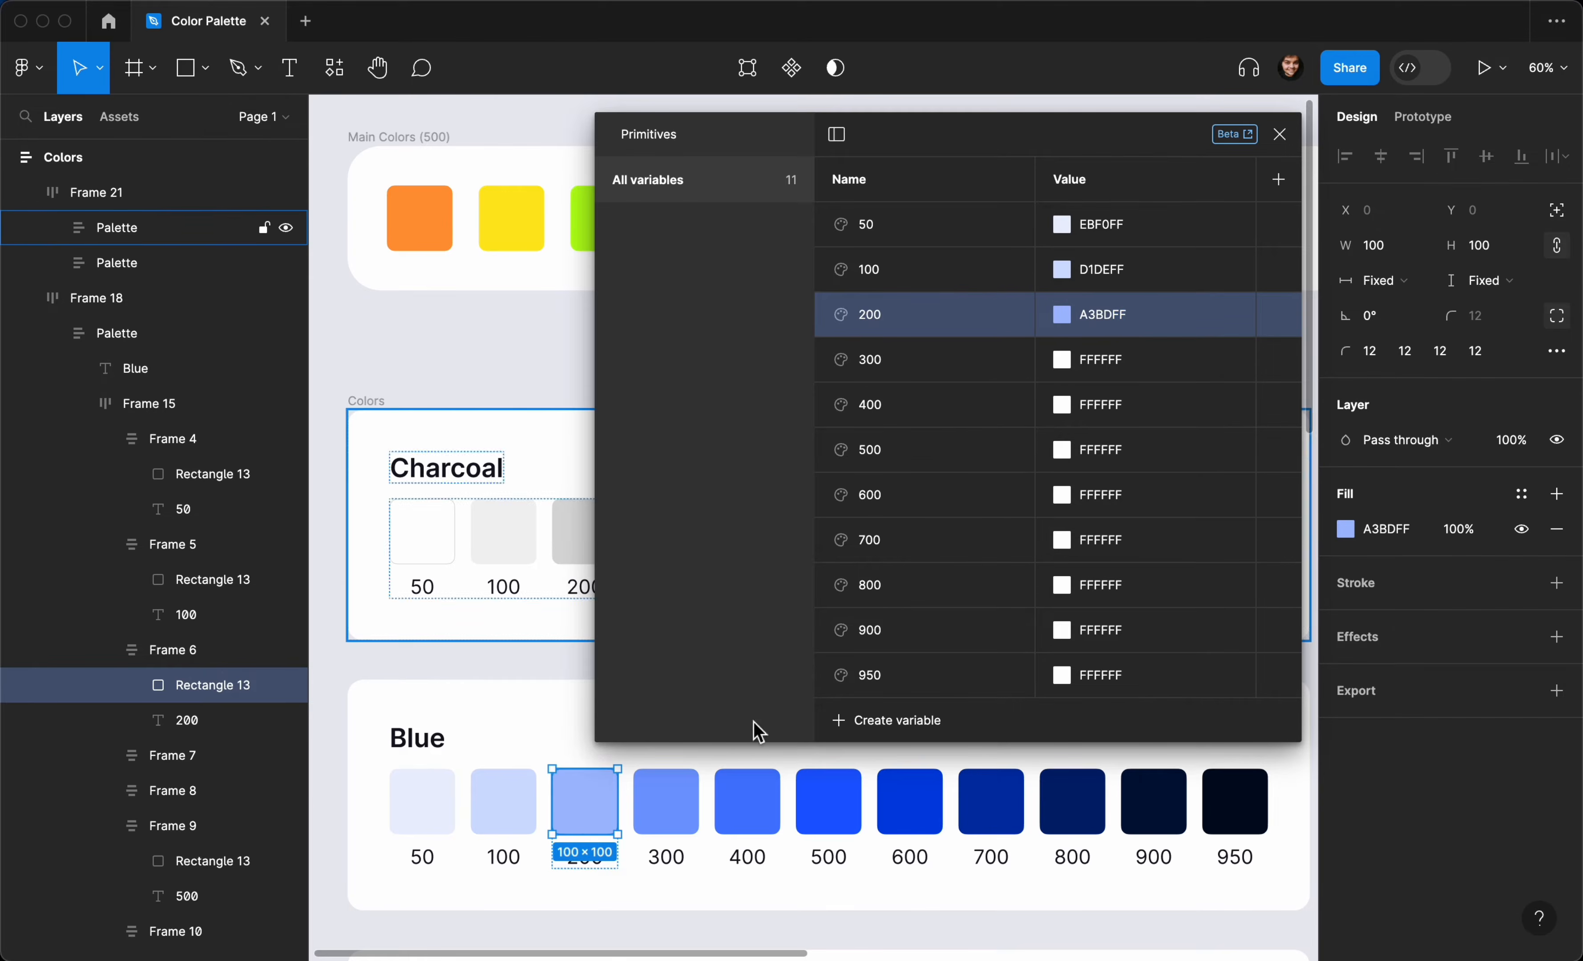
# Step: Copy the Blue palette's 300 swatch hex code 759CFF and set it as the value of variable 300
pyautogui.click(666, 803)
pyautogui.click(1398, 543)
pyautogui.hotkey('ctrl', 'a')
pyautogui.hotkey('ctrl', 'c')
pyautogui.click(1103, 359)
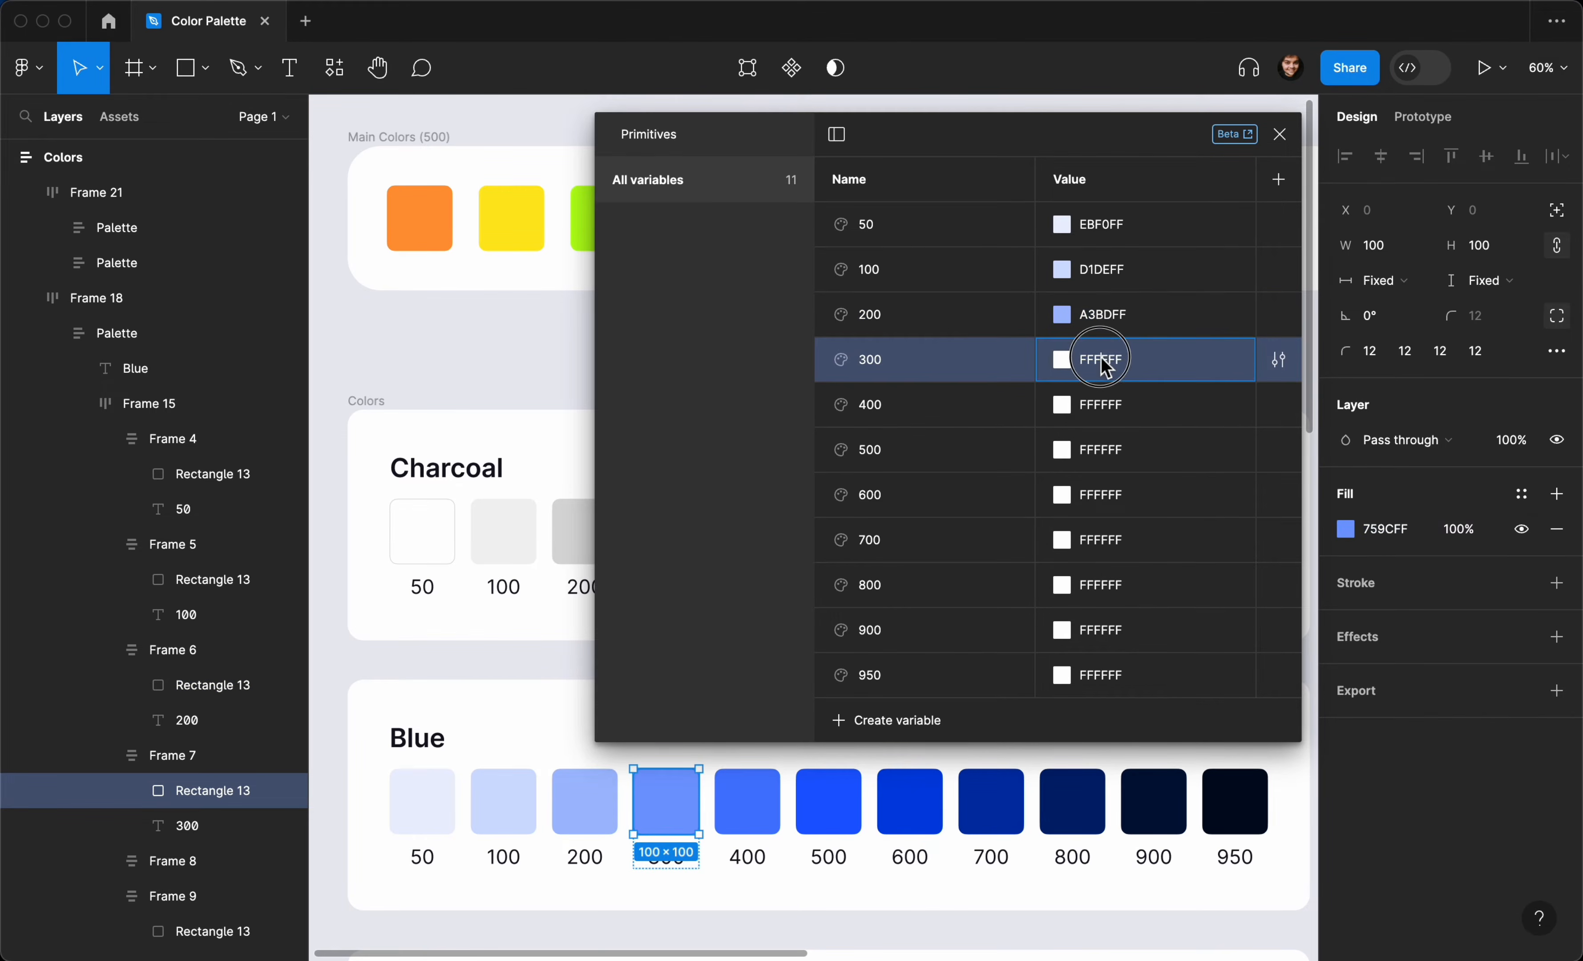
pyautogui.hotkey('ctrl', 'v')
pyautogui.press('Return')
# Step: Copy the Blue palette's 400 swatch hex code 477BFF and set it as the value of variable 400
pyautogui.click(747, 803)
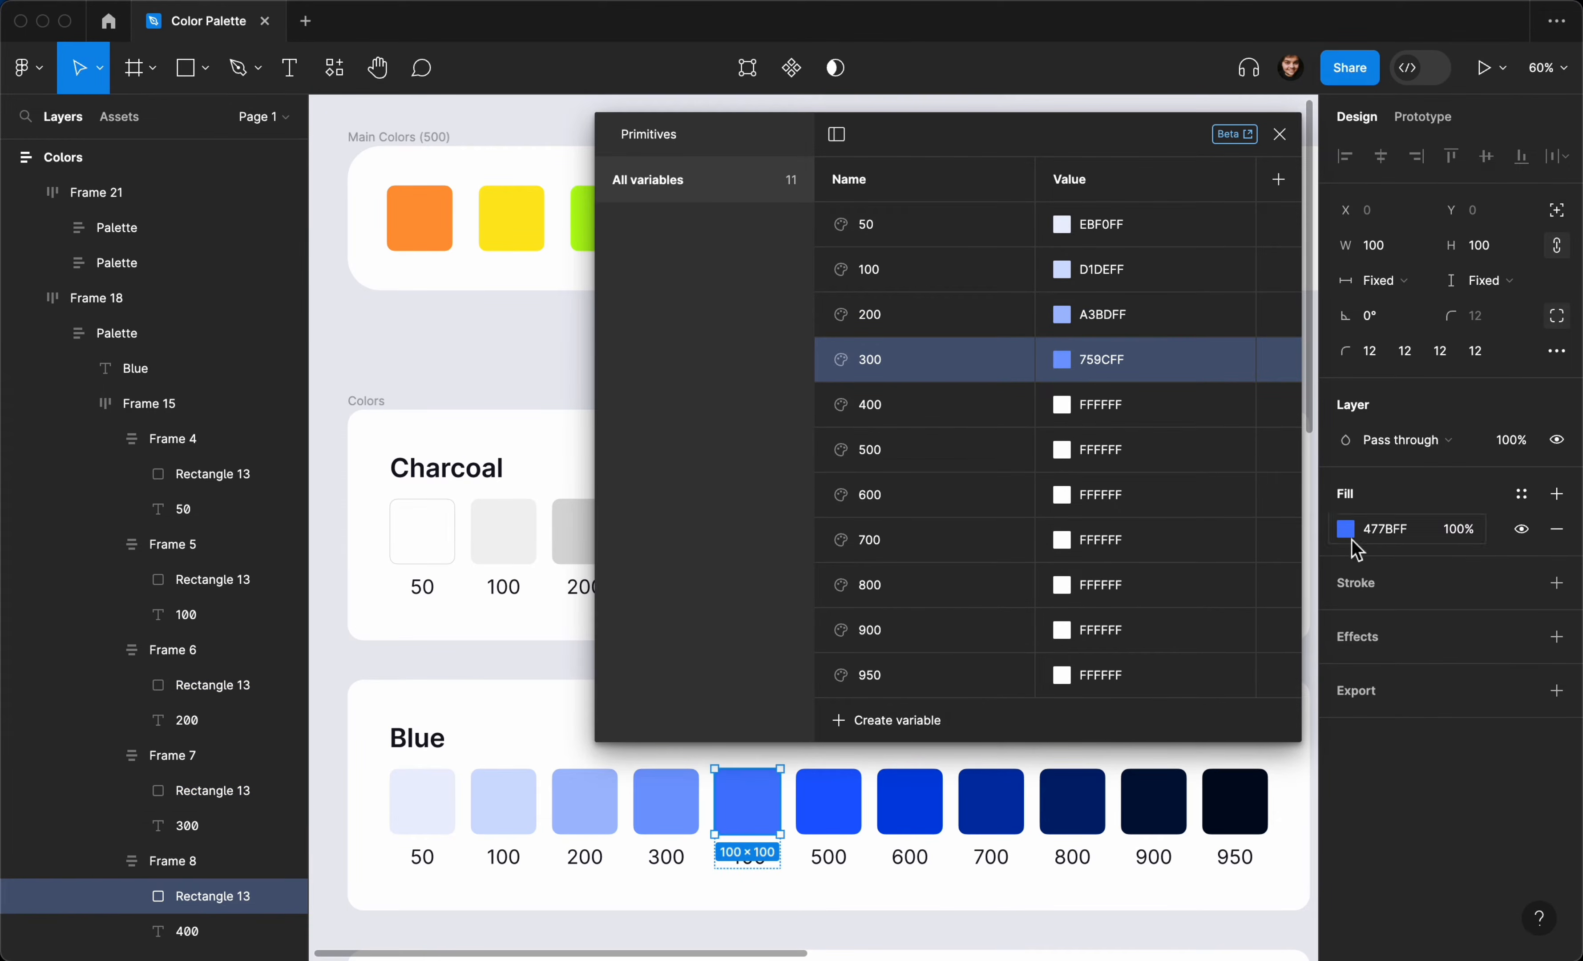
pyautogui.click(1382, 532)
pyautogui.hotkey('ctrl', 'c')
pyautogui.click(1107, 418)
pyautogui.hotkey('ctrl', 'v')
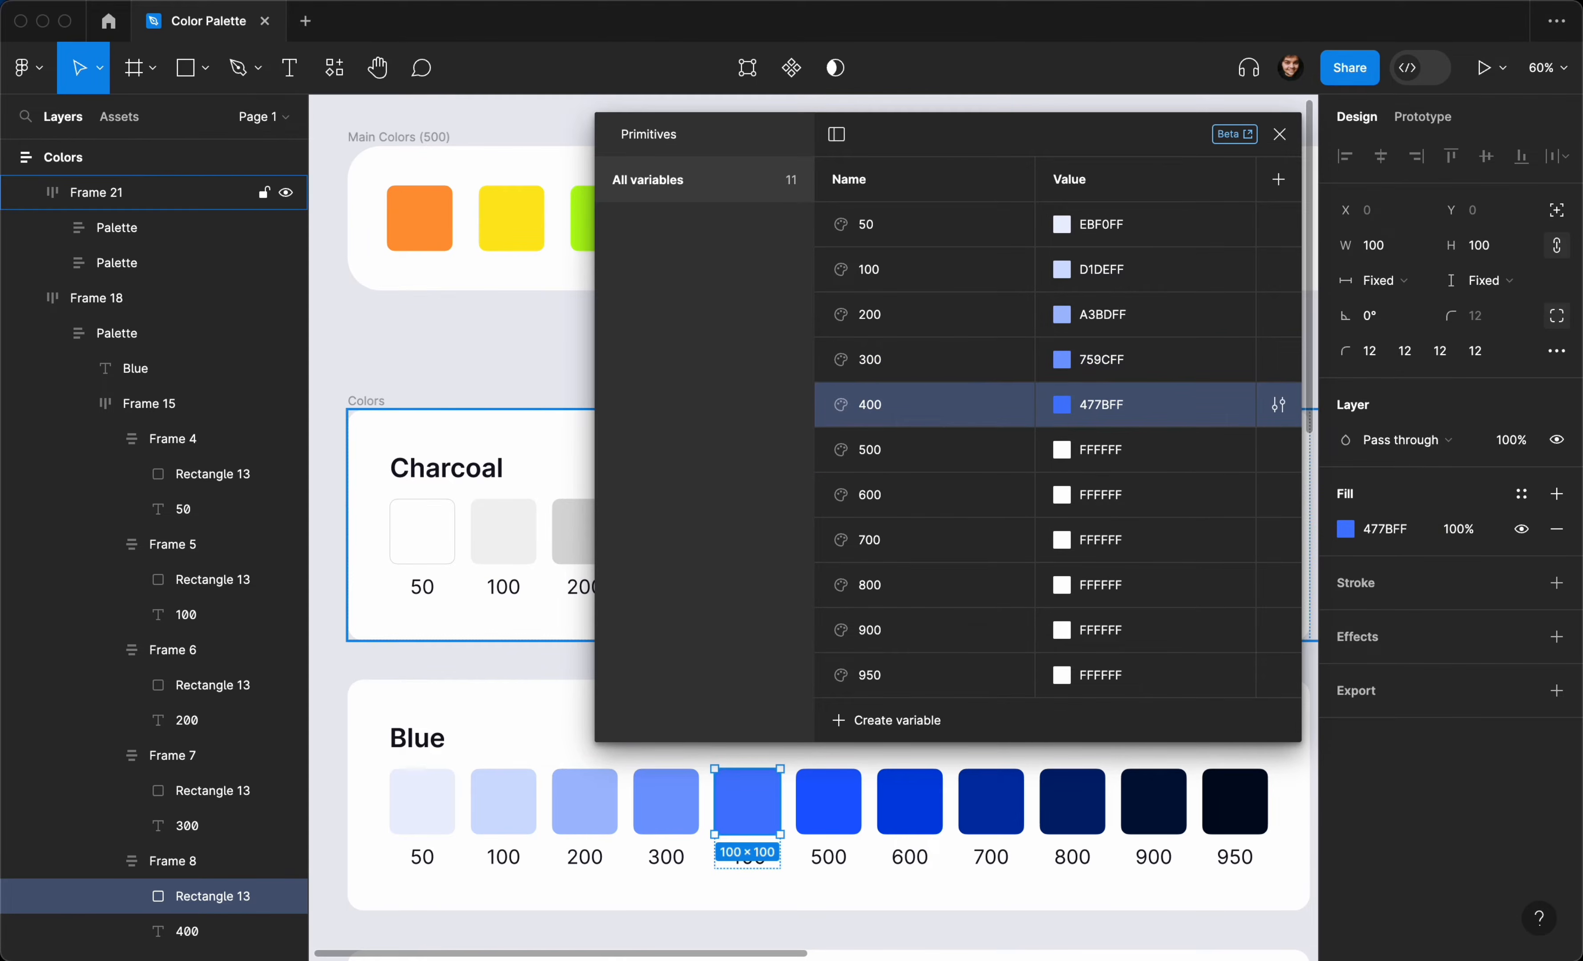
pyautogui.press('Return')
# Step: Copy the Blue palette's 500 swatch hex code 1B5BFF and set it as the value of variable 500
pyautogui.click(835, 803)
pyautogui.click(1391, 532)
pyautogui.hotkey('ctrl', 'c')
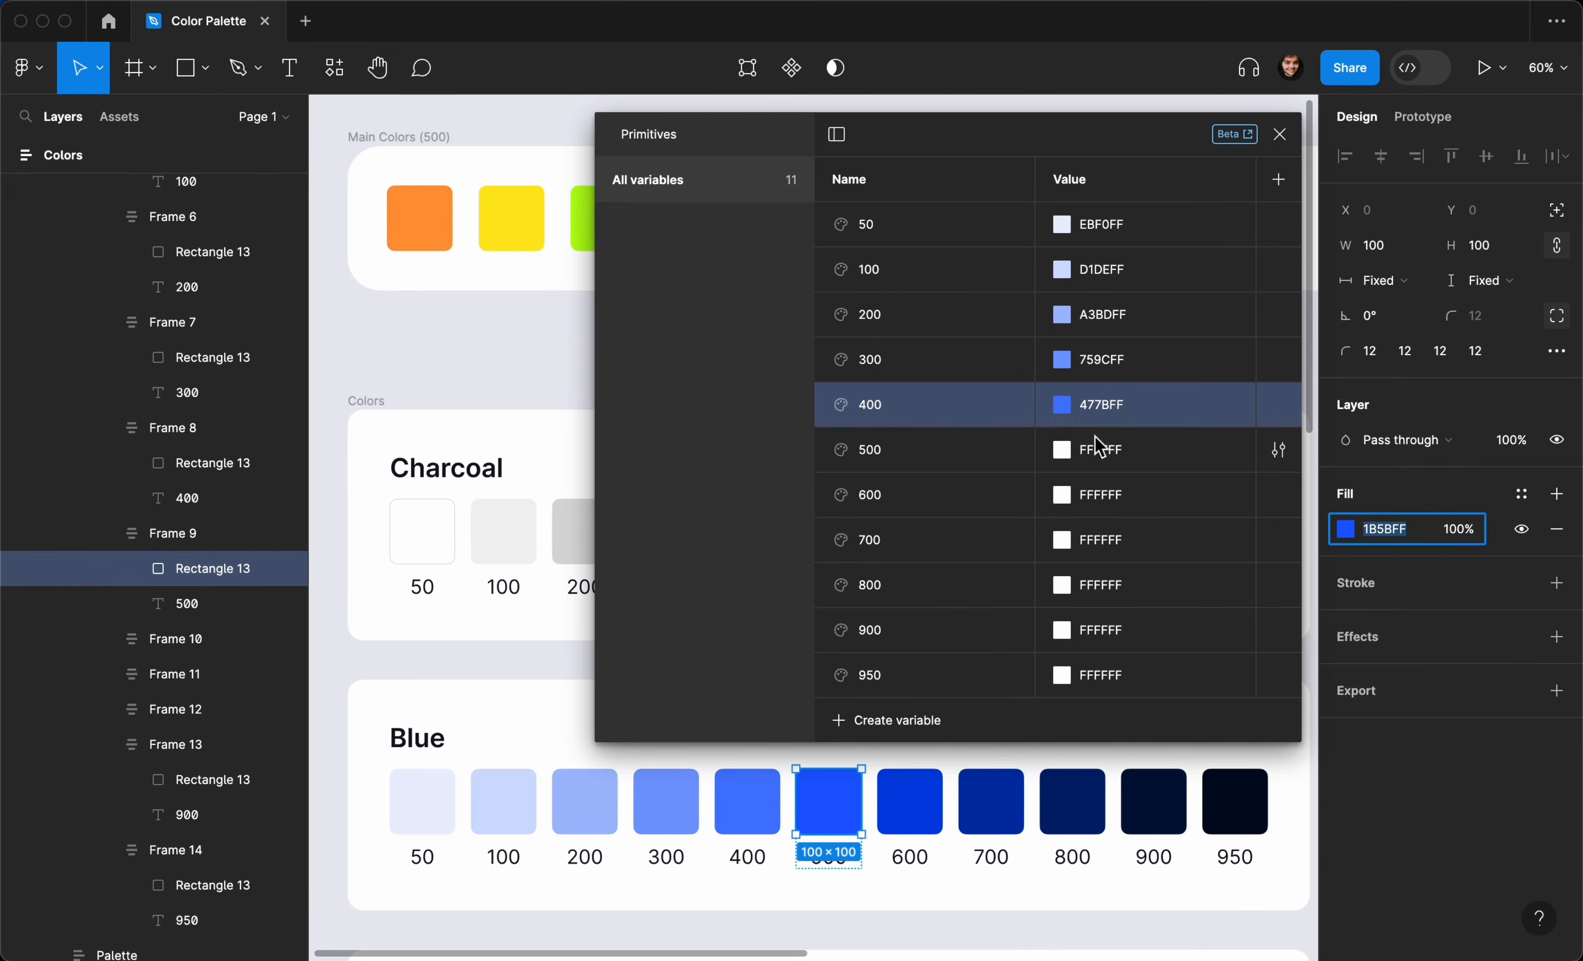
pyautogui.click(1089, 453)
pyautogui.press('Return')
# Step: Copy the Blue palette's 600 swatch hex code 0040E0 and set it as the value of variable 600
pyautogui.click(890, 825)
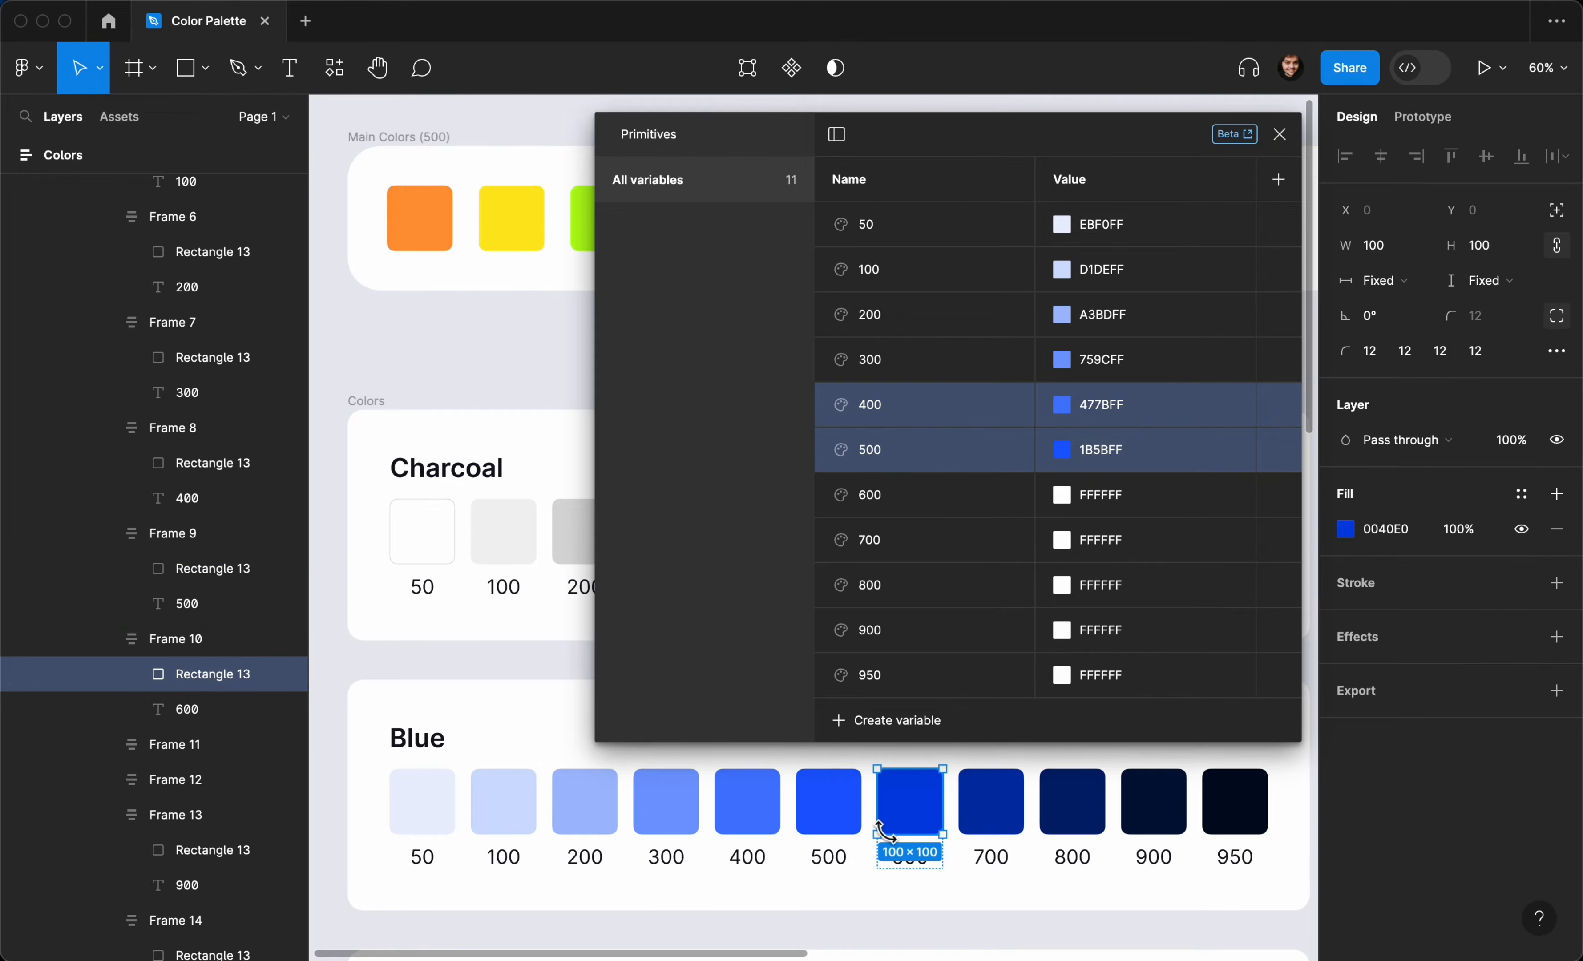
pyautogui.click(1381, 541)
pyautogui.hotkey('ctrl', 'c')
pyautogui.click(1100, 496)
pyautogui.hotkey('ctrl', 'v')
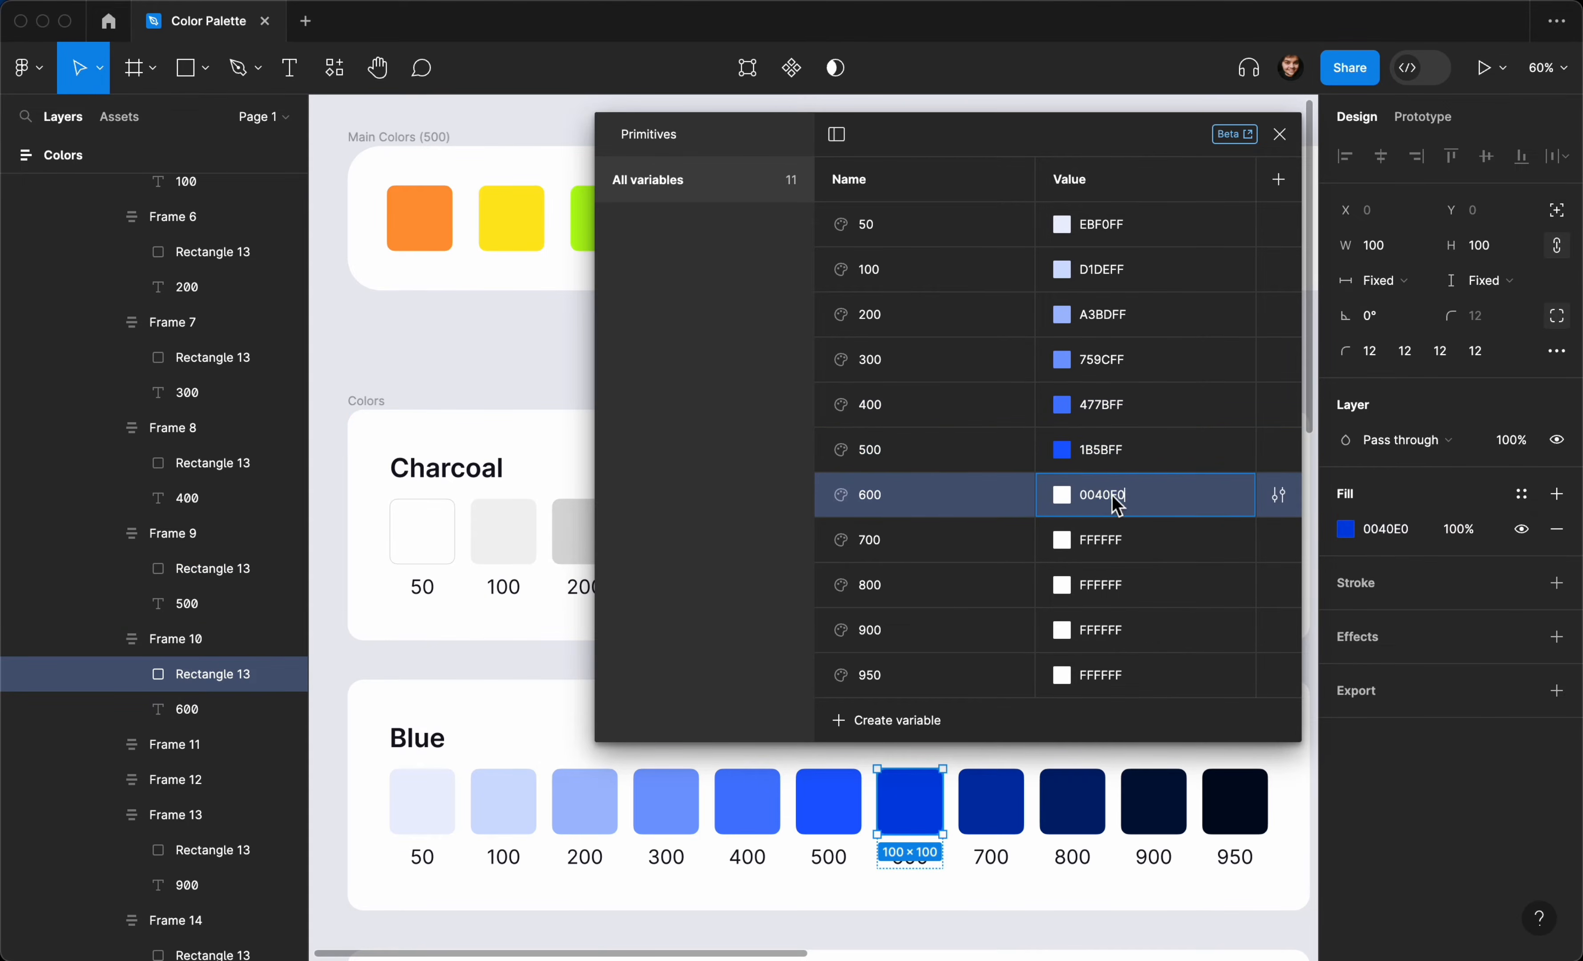
pyautogui.press('Return')
# Step: Copy the Blue palette's 700 swatch hex code 0030A8 and set it as the value of variable 700
pyautogui.click(1029, 800)
pyautogui.click(1385, 535)
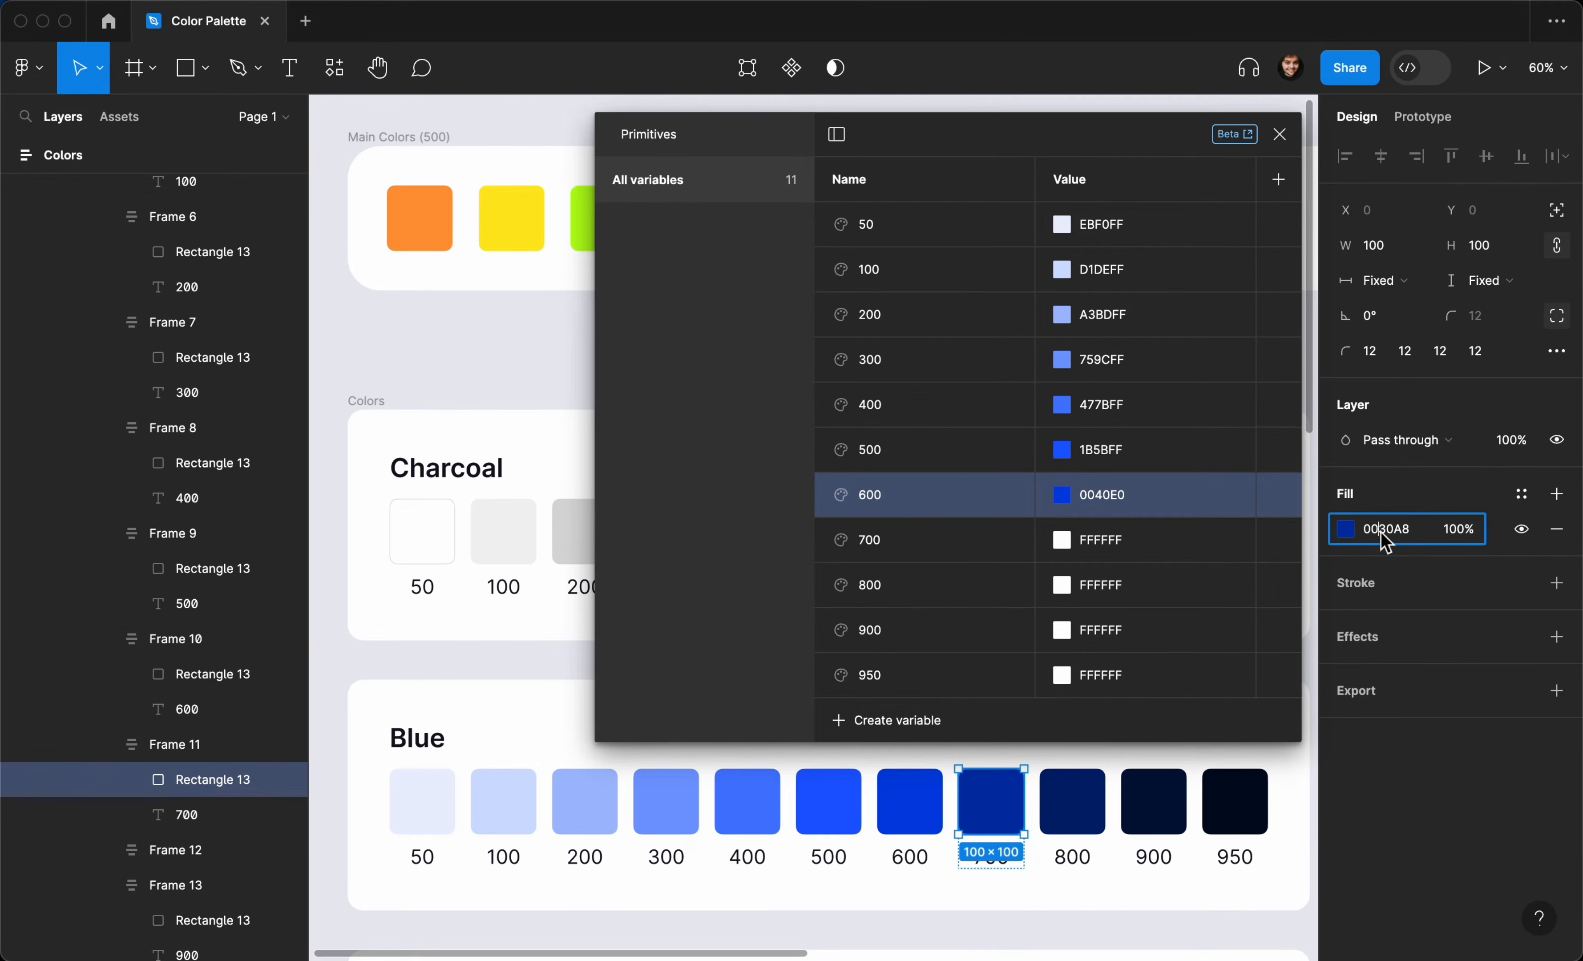
pyautogui.hotkey('ctrl', 'c')
pyautogui.click(1105, 543)
pyautogui.hotkey('ctrl', 'v')
pyautogui.press('Return')
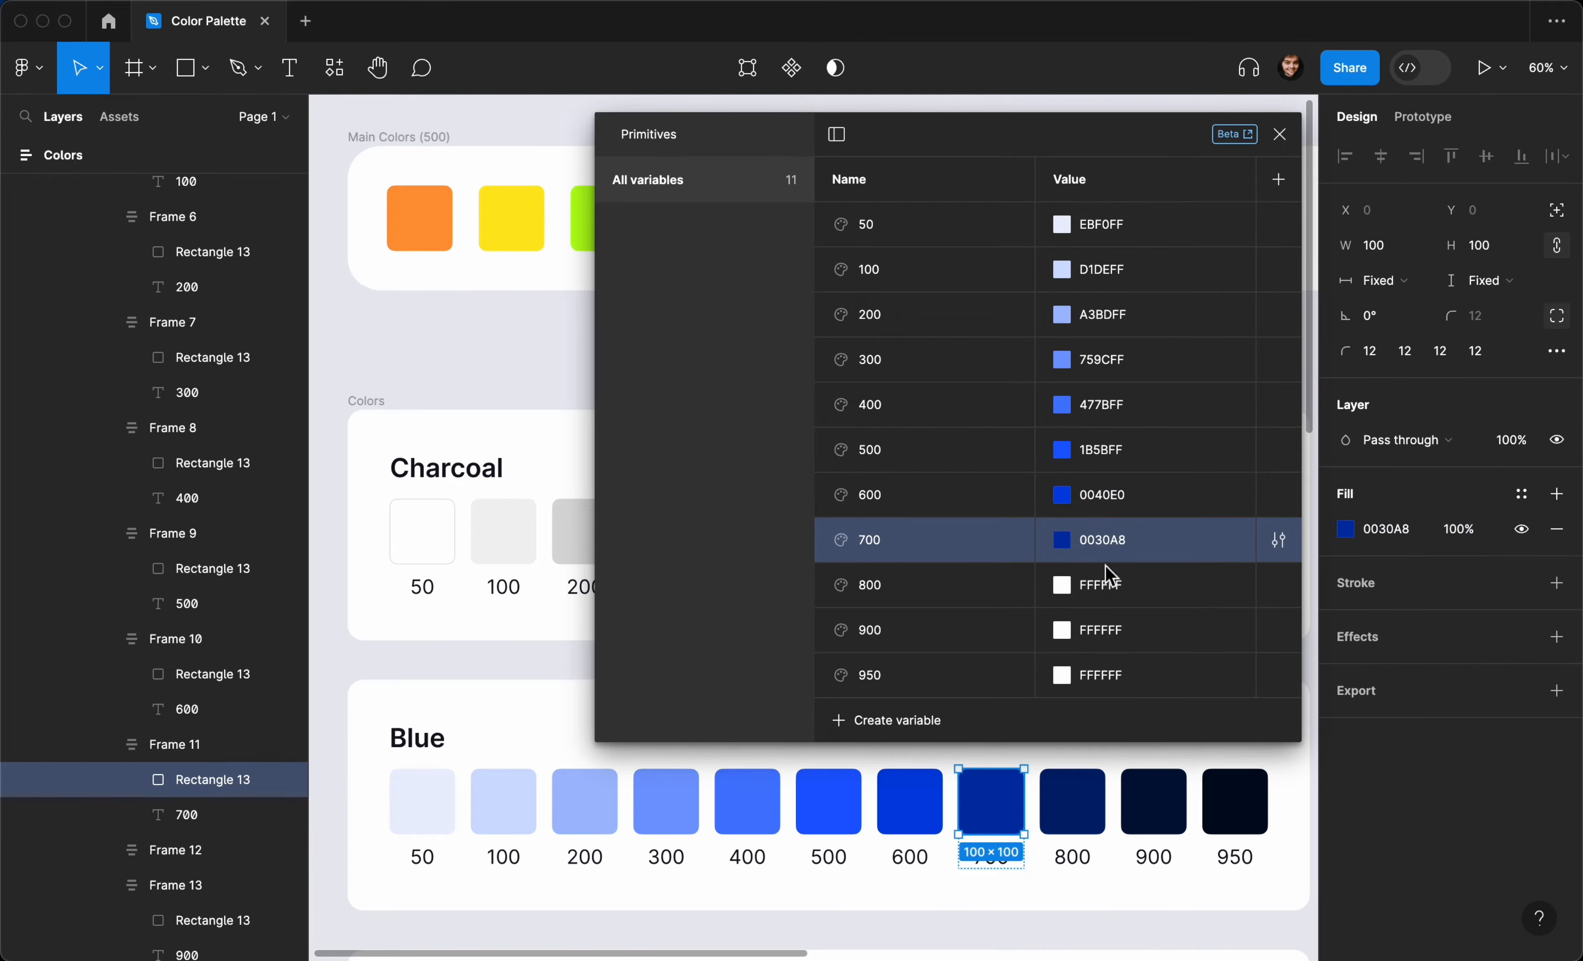
pyautogui.click(1071, 798)
pyautogui.click(1370, 521)
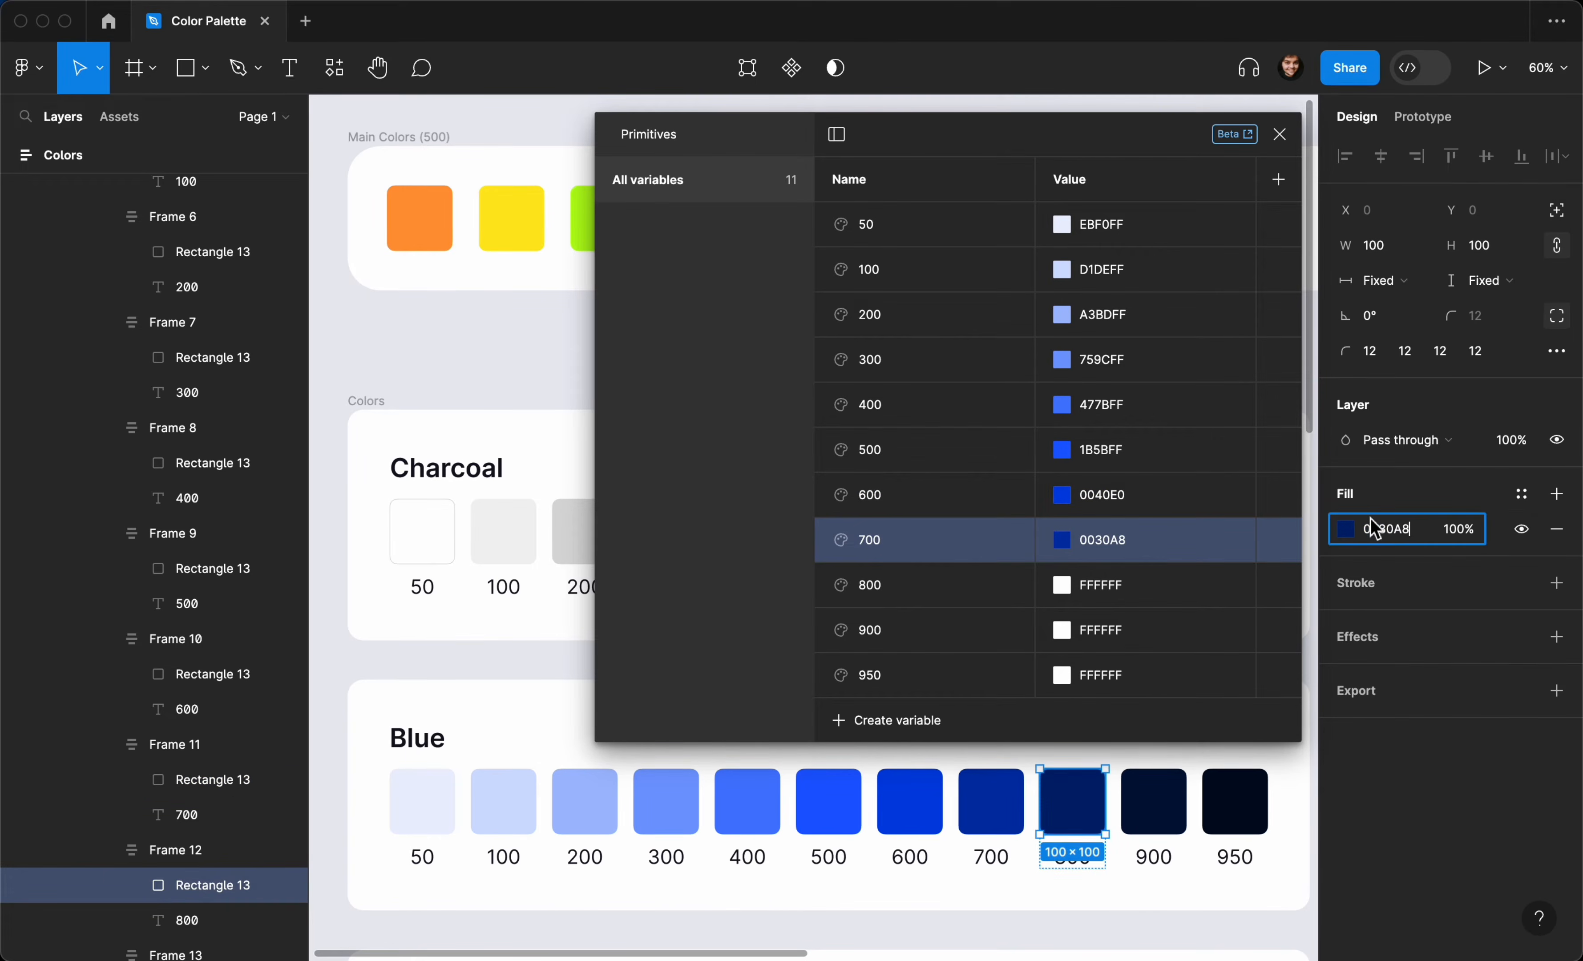
pyautogui.press('Return')
pyautogui.hotkey('ctrl', 'z')
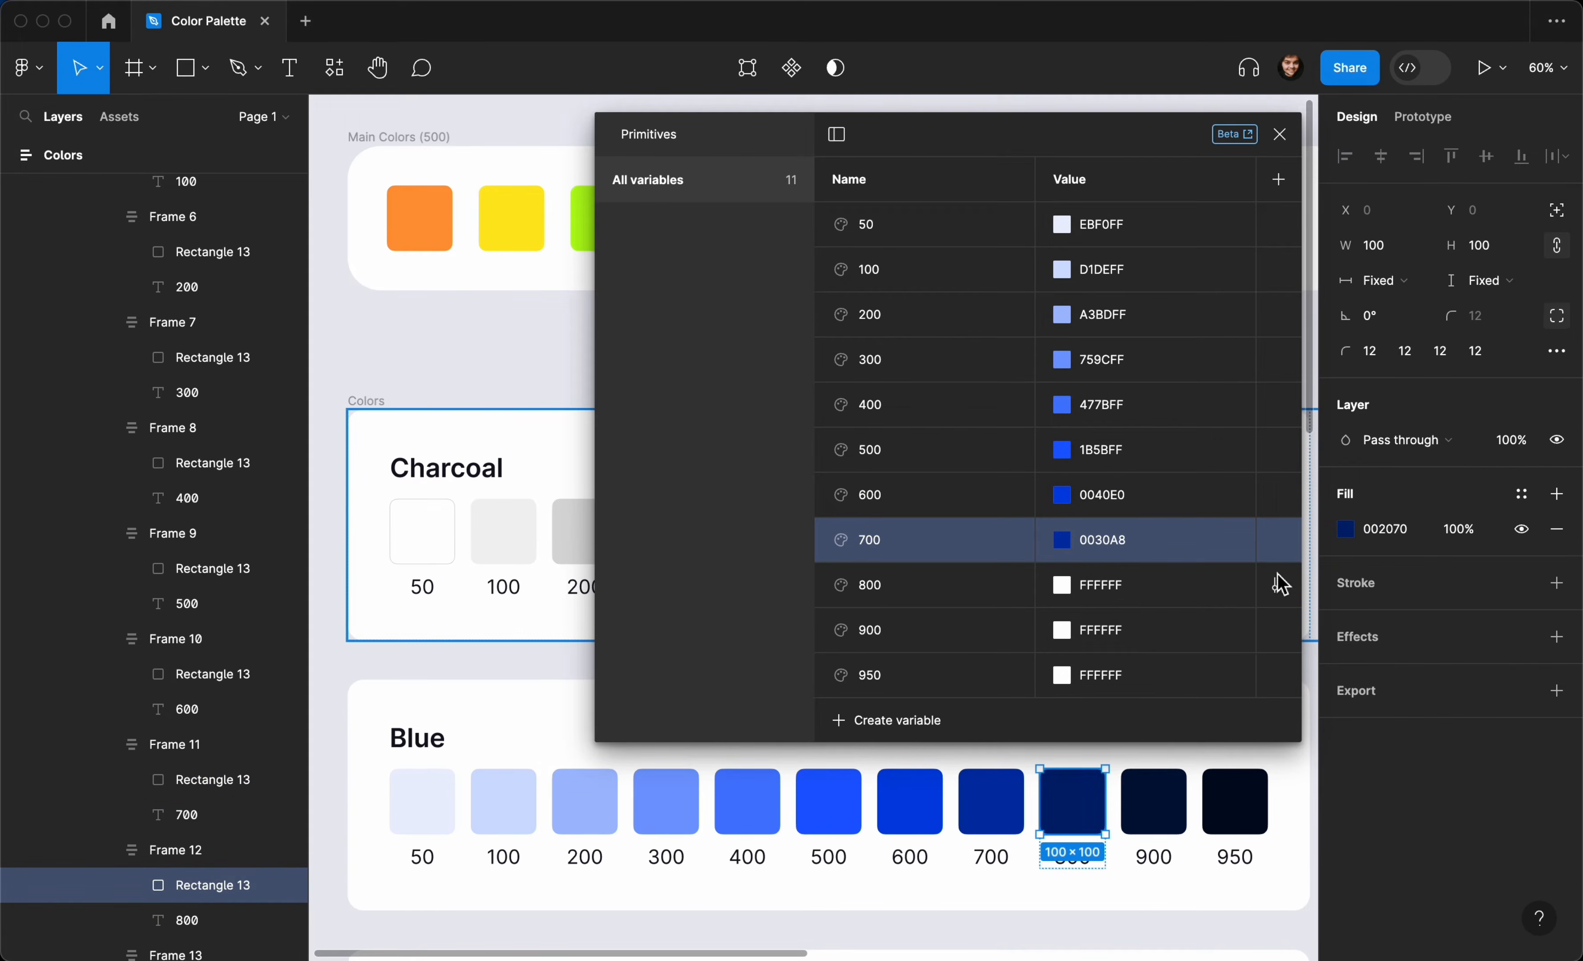
# Step: Copy the Blue palette's 800 swatch hex code 002070 and set it as the value of variable 800
pyautogui.click(1391, 529)
pyautogui.click(1093, 590)
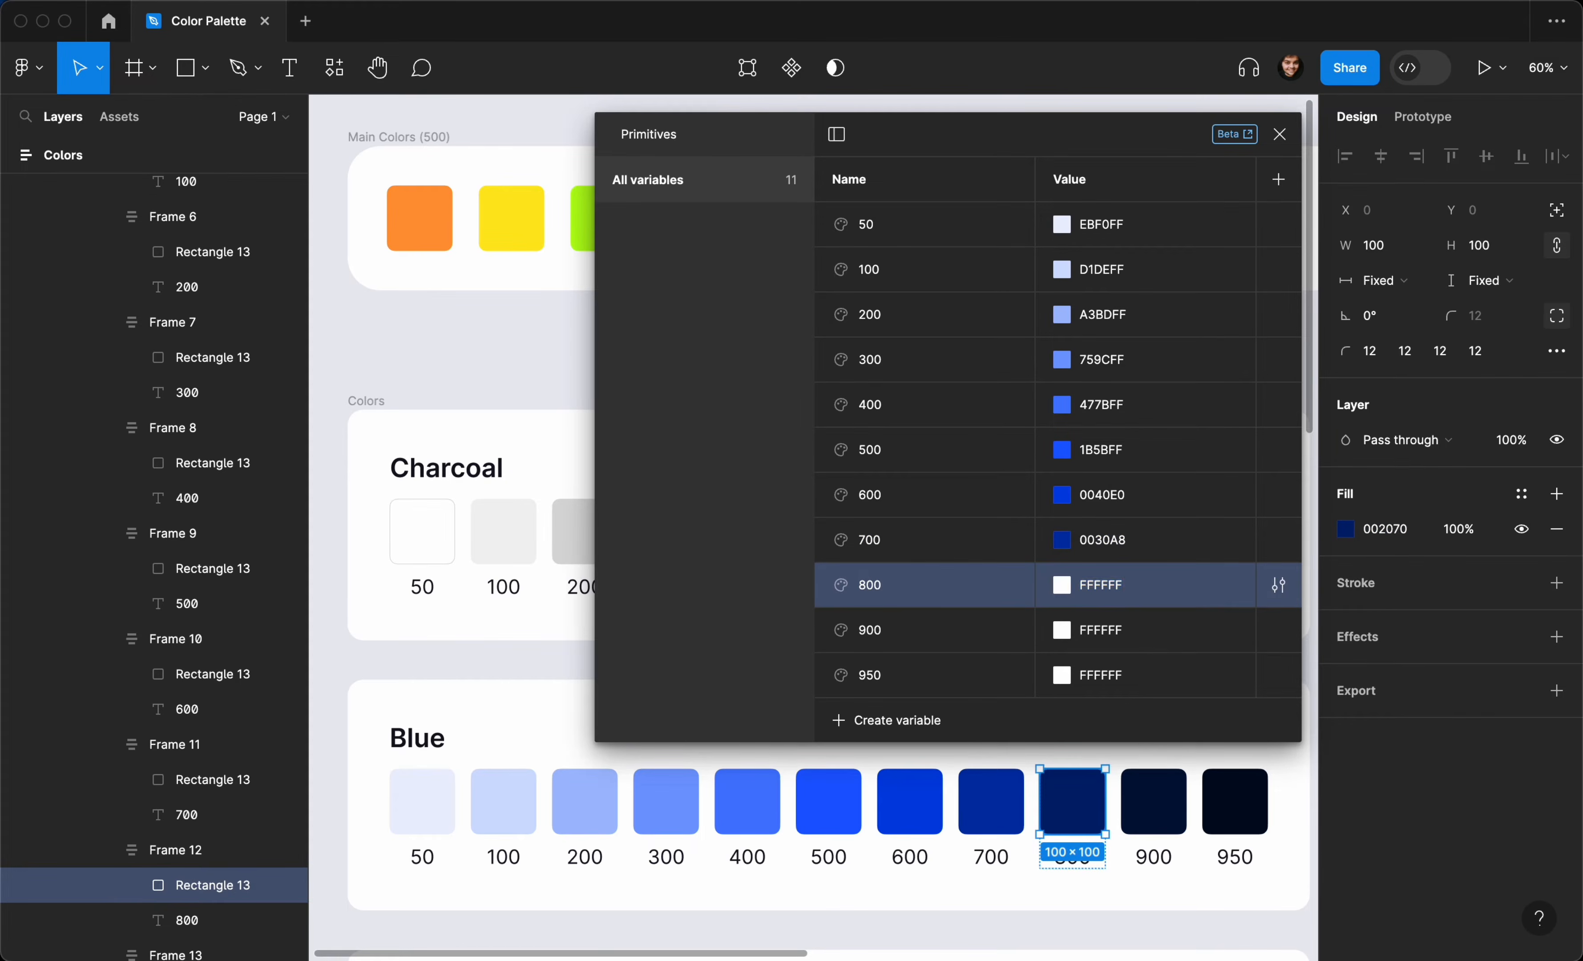
pyautogui.hotkey('ctrl', 'v')
# Step: Copy the Blue palette's 900 swatch hex code 001038 and set it as the value of variable 900
pyautogui.click(1150, 776)
pyautogui.click(1396, 539)
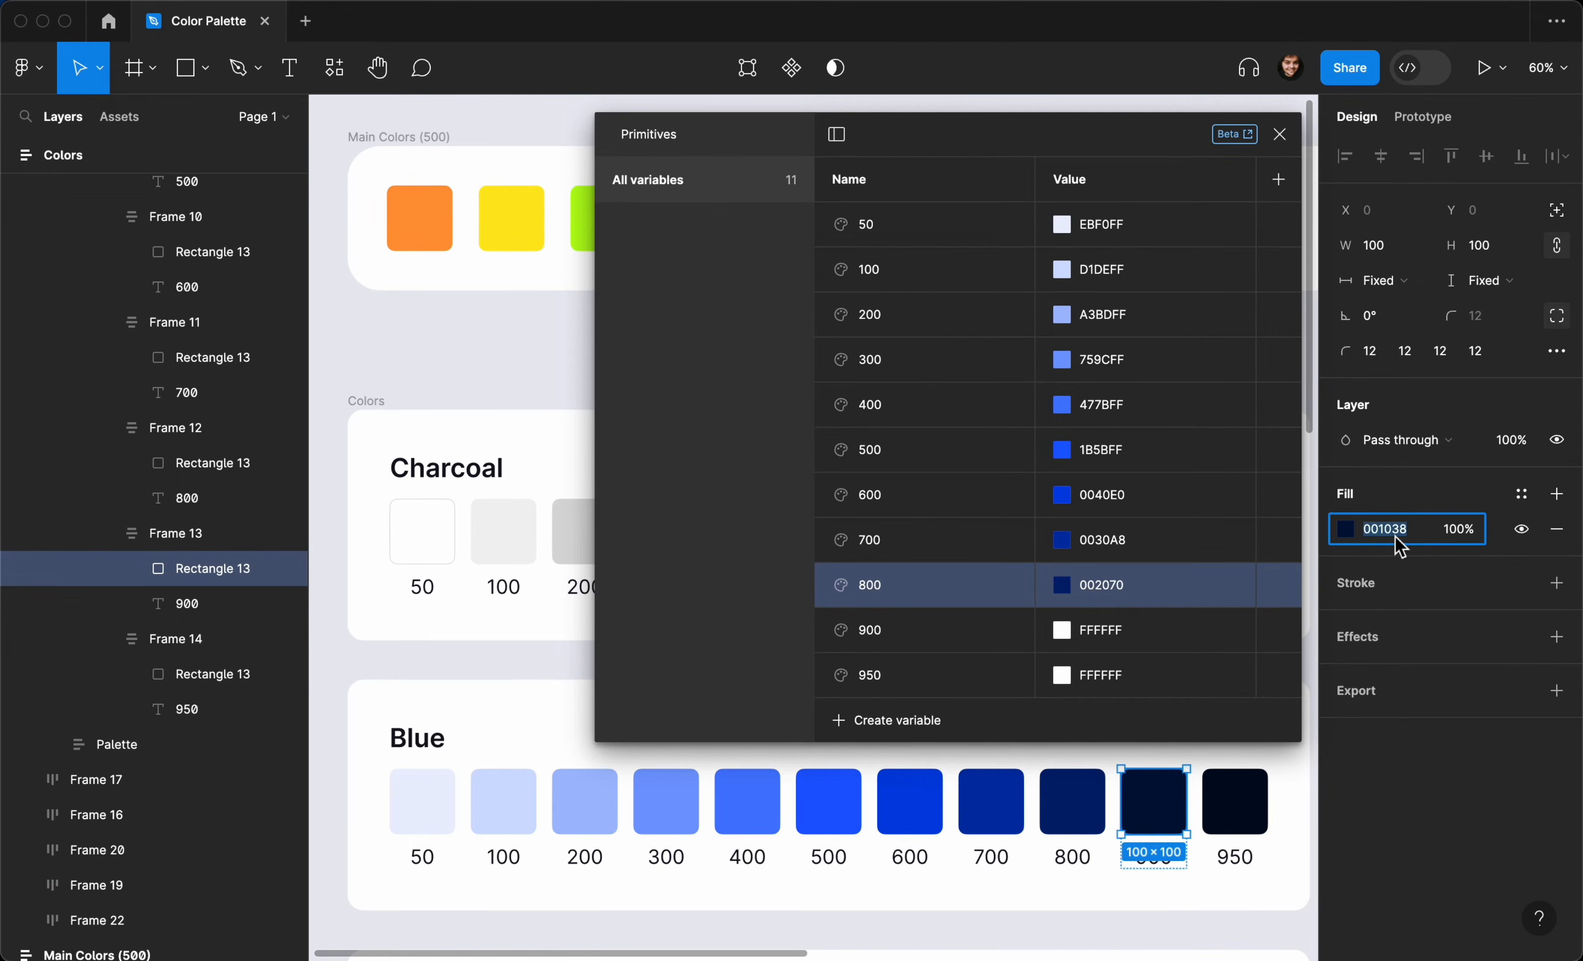
pyautogui.click(1137, 642)
pyautogui.hotkey('ctrl', 'v')
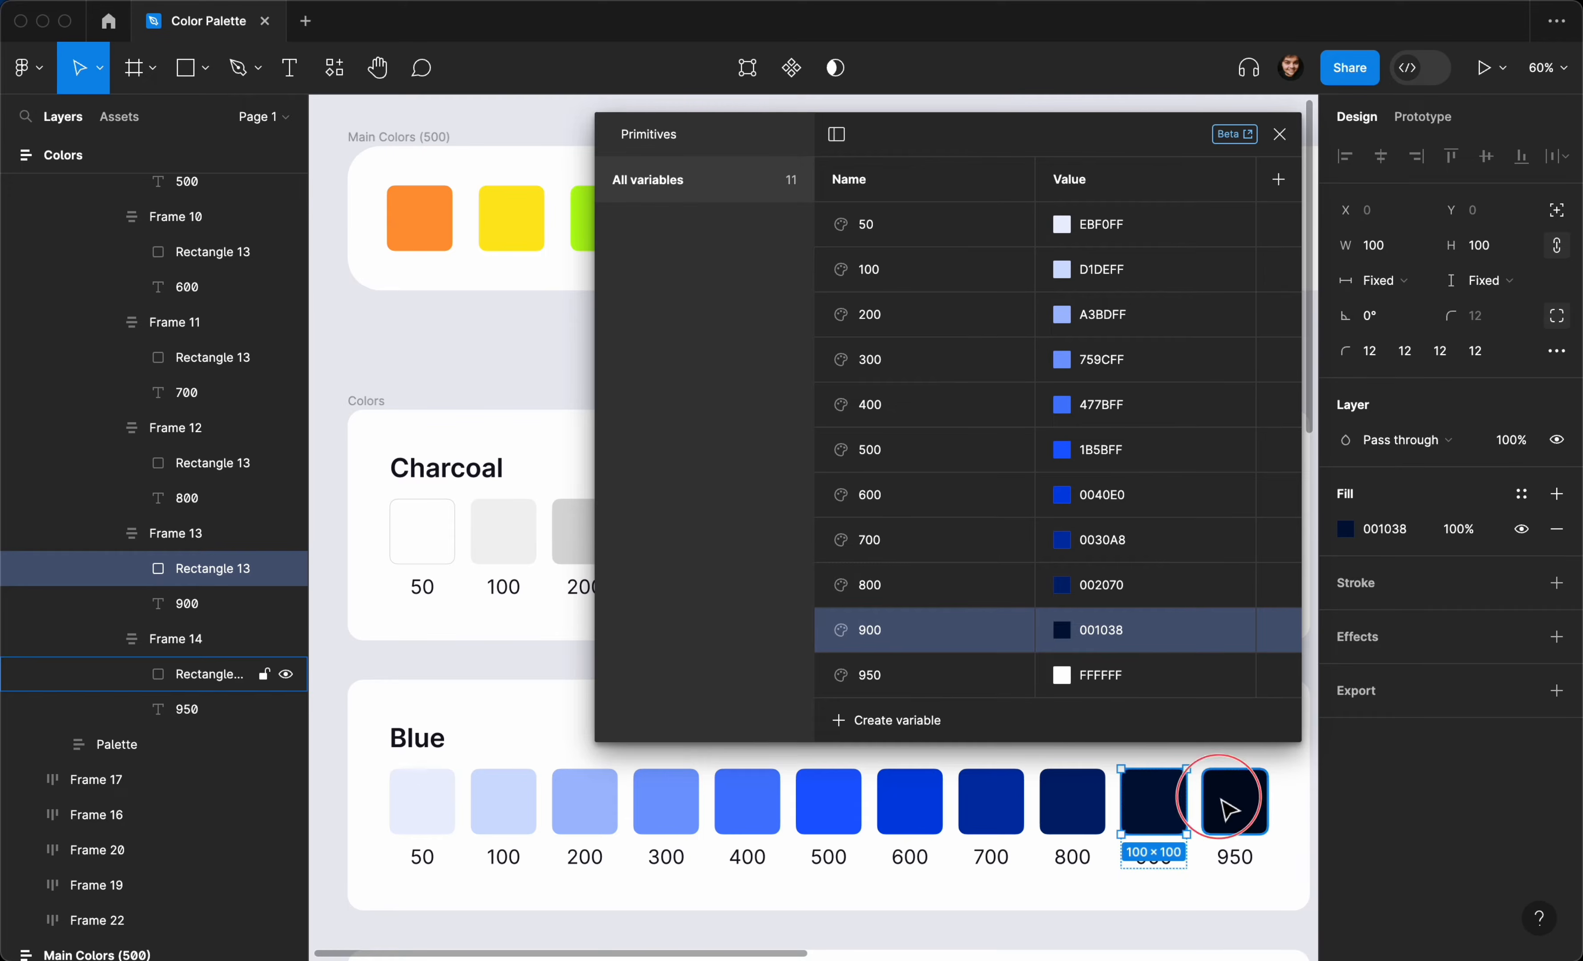
# Step: Copy the Blue palette's 950 swatch hex code 00091F and set it as the value of variable 950
pyautogui.click(1230, 809)
pyautogui.click(1391, 531)
pyautogui.click(1123, 677)
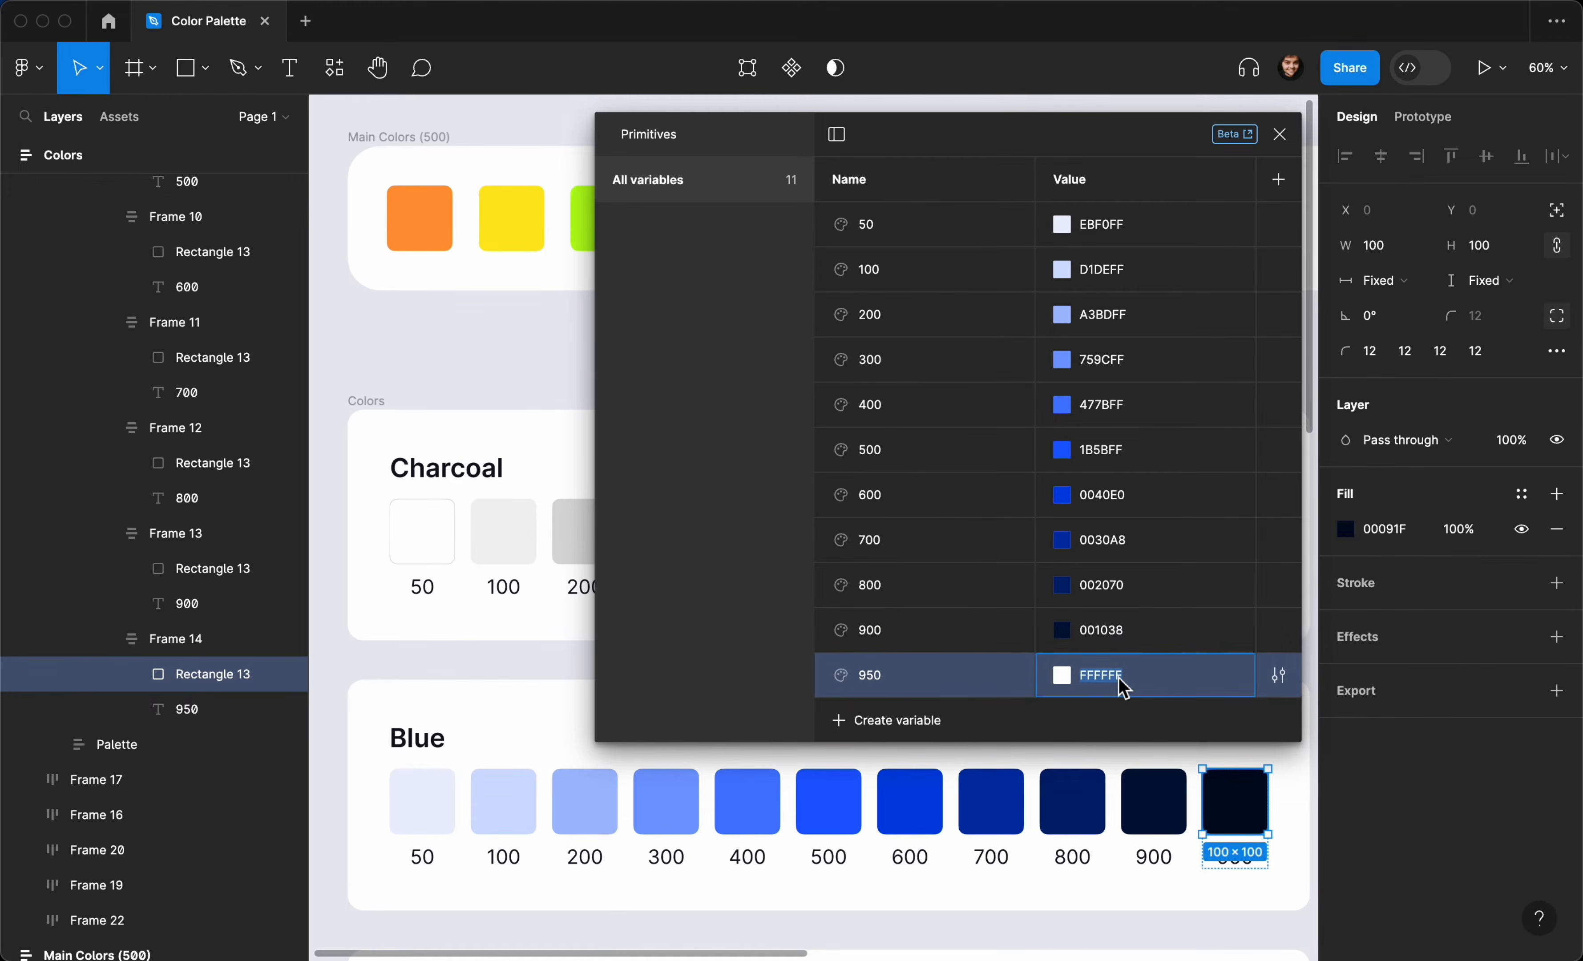
pyautogui.hotkey('ctrl', 'v')
pyautogui.press('Return')
pyautogui.click(1111, 677)
pyautogui.hotkey('ctrl', 'v')
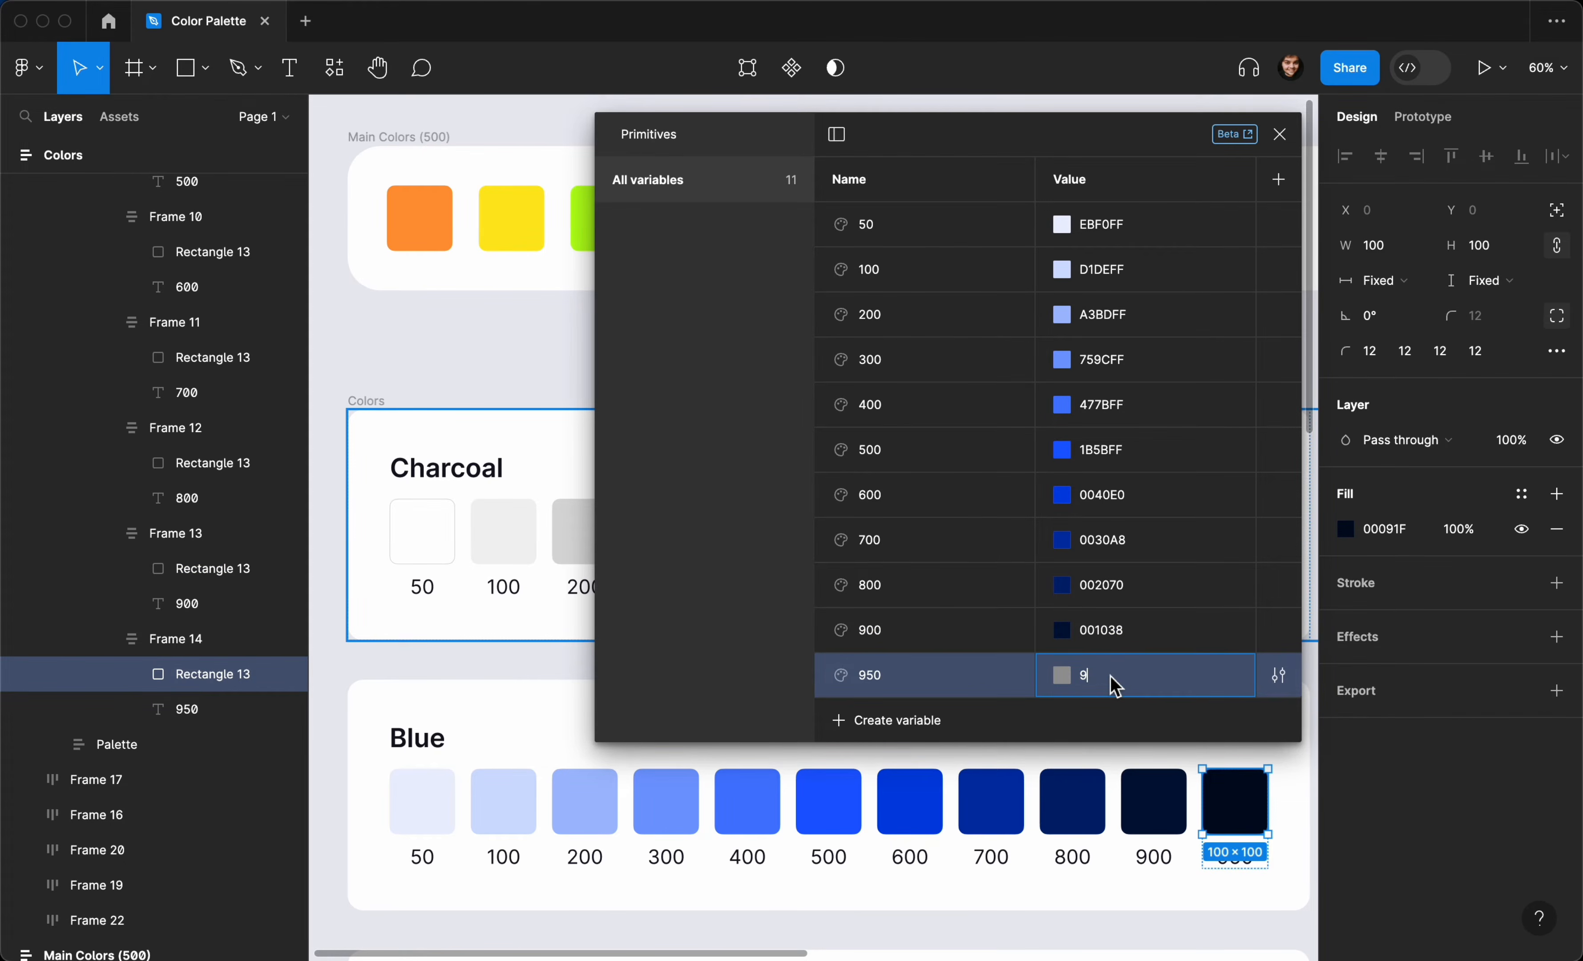
pyautogui.press('Return')
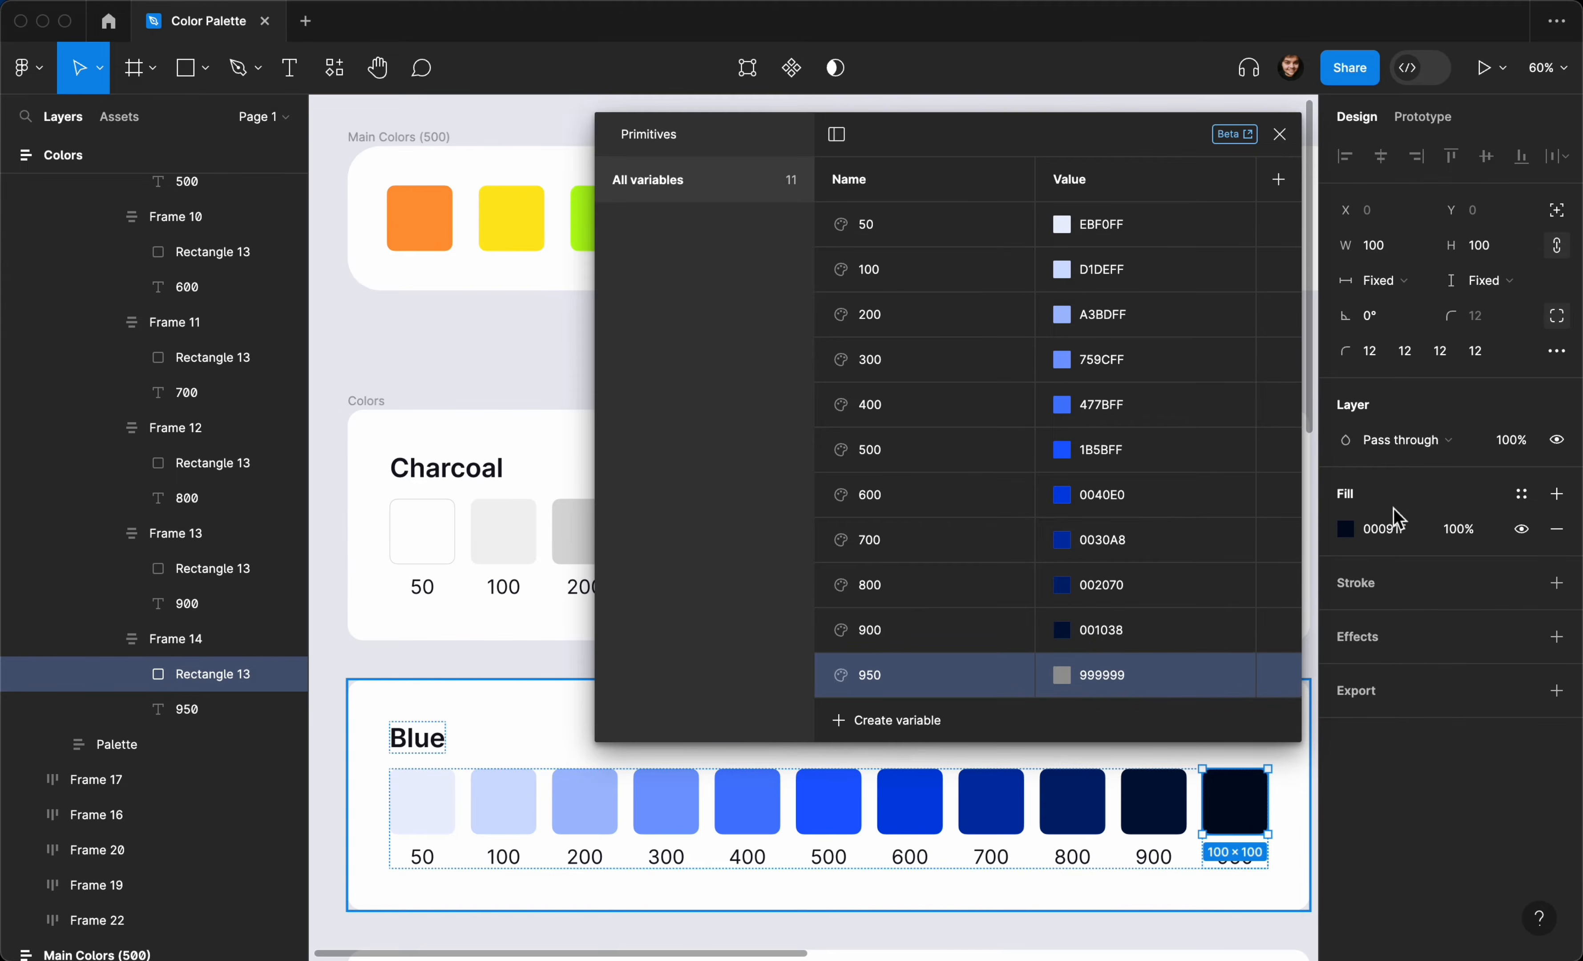
pyautogui.click(1390, 529)
pyautogui.click(1115, 675)
pyautogui.press('Return')
# Step: Group all the variables from 50 to 950 and name the group so that Blue is nested under Colors
pyautogui.click(878, 233)
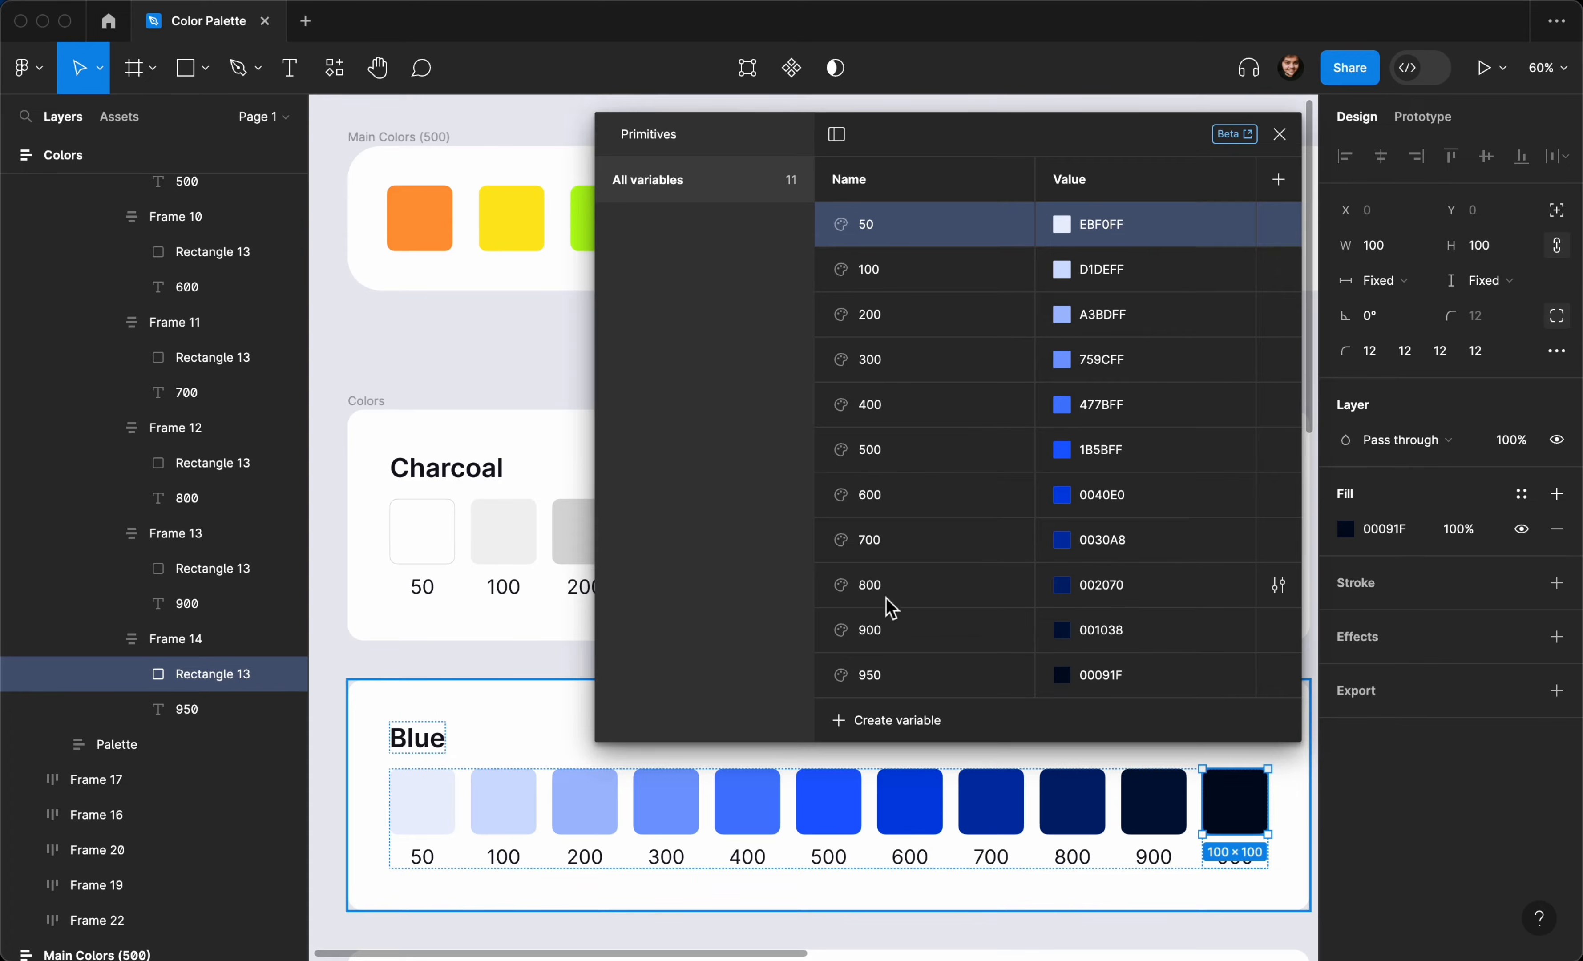
pyautogui.keyDown('shift'); pyautogui.click(884, 679); pyautogui.keyUp('shift')
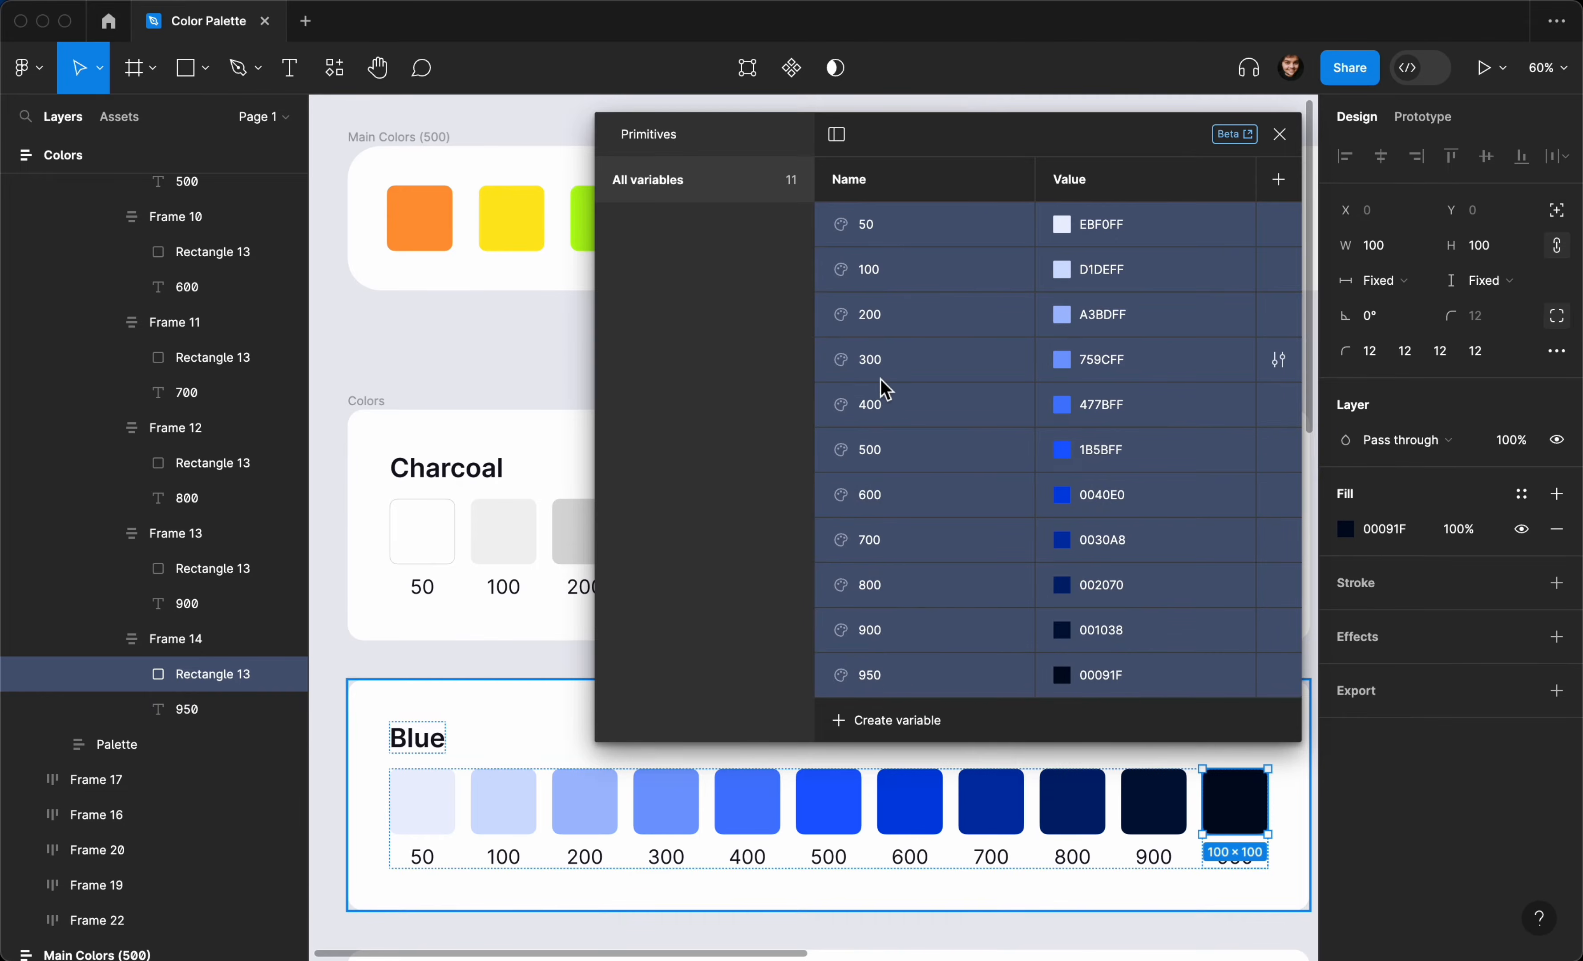
pyautogui.rightClick(887, 343)
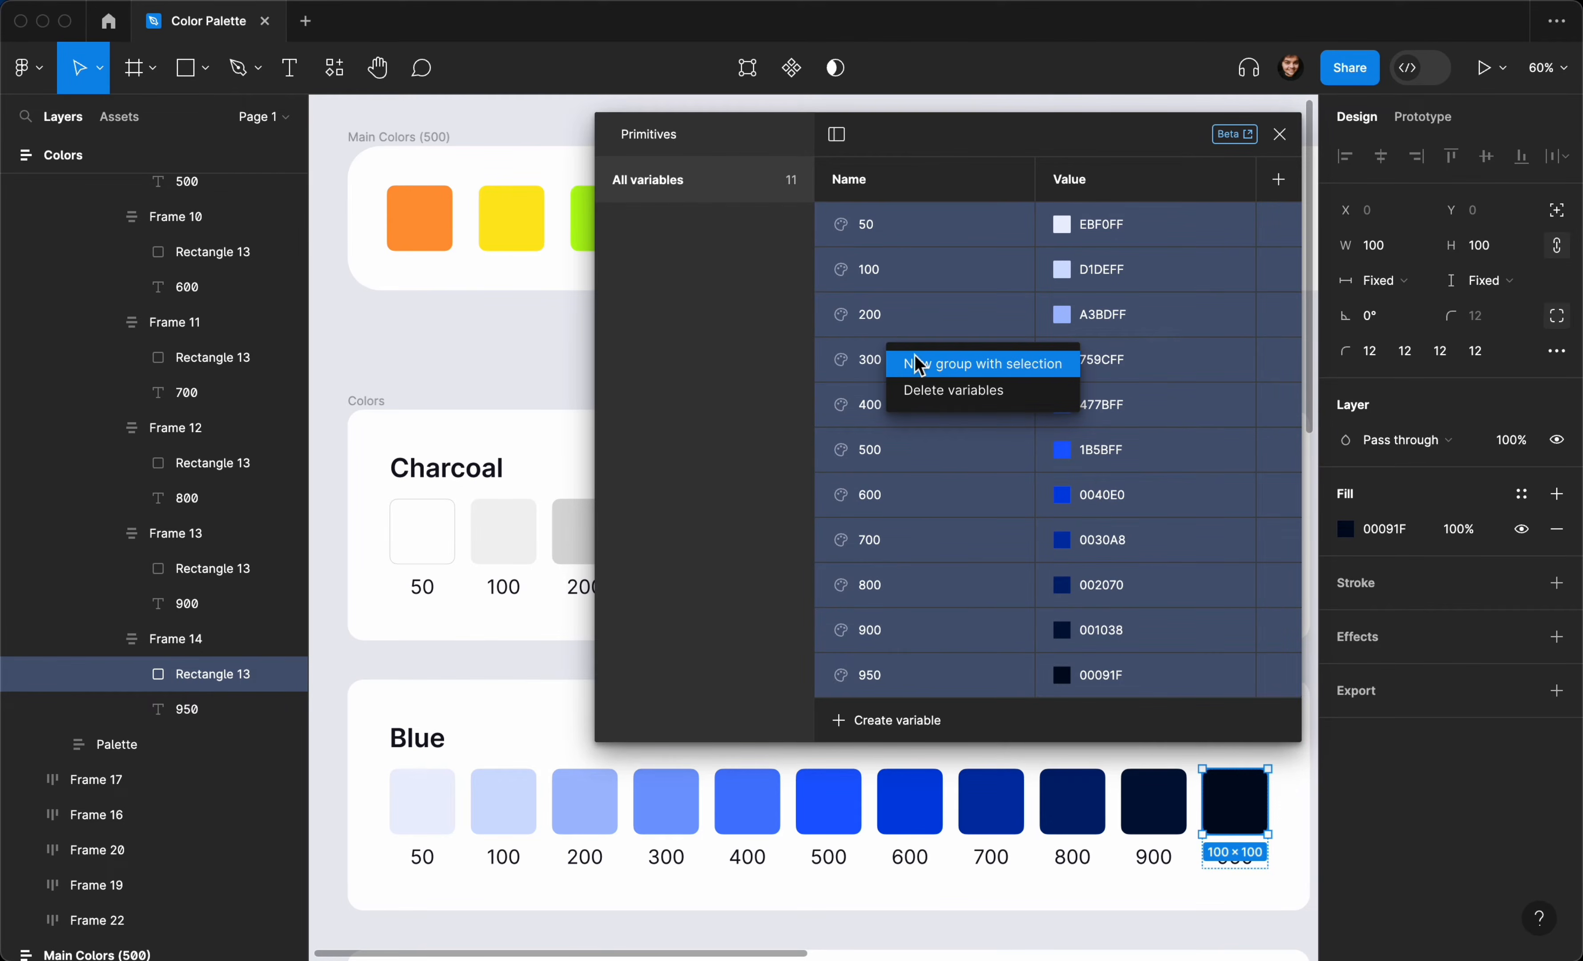
pyautogui.click(919, 365)
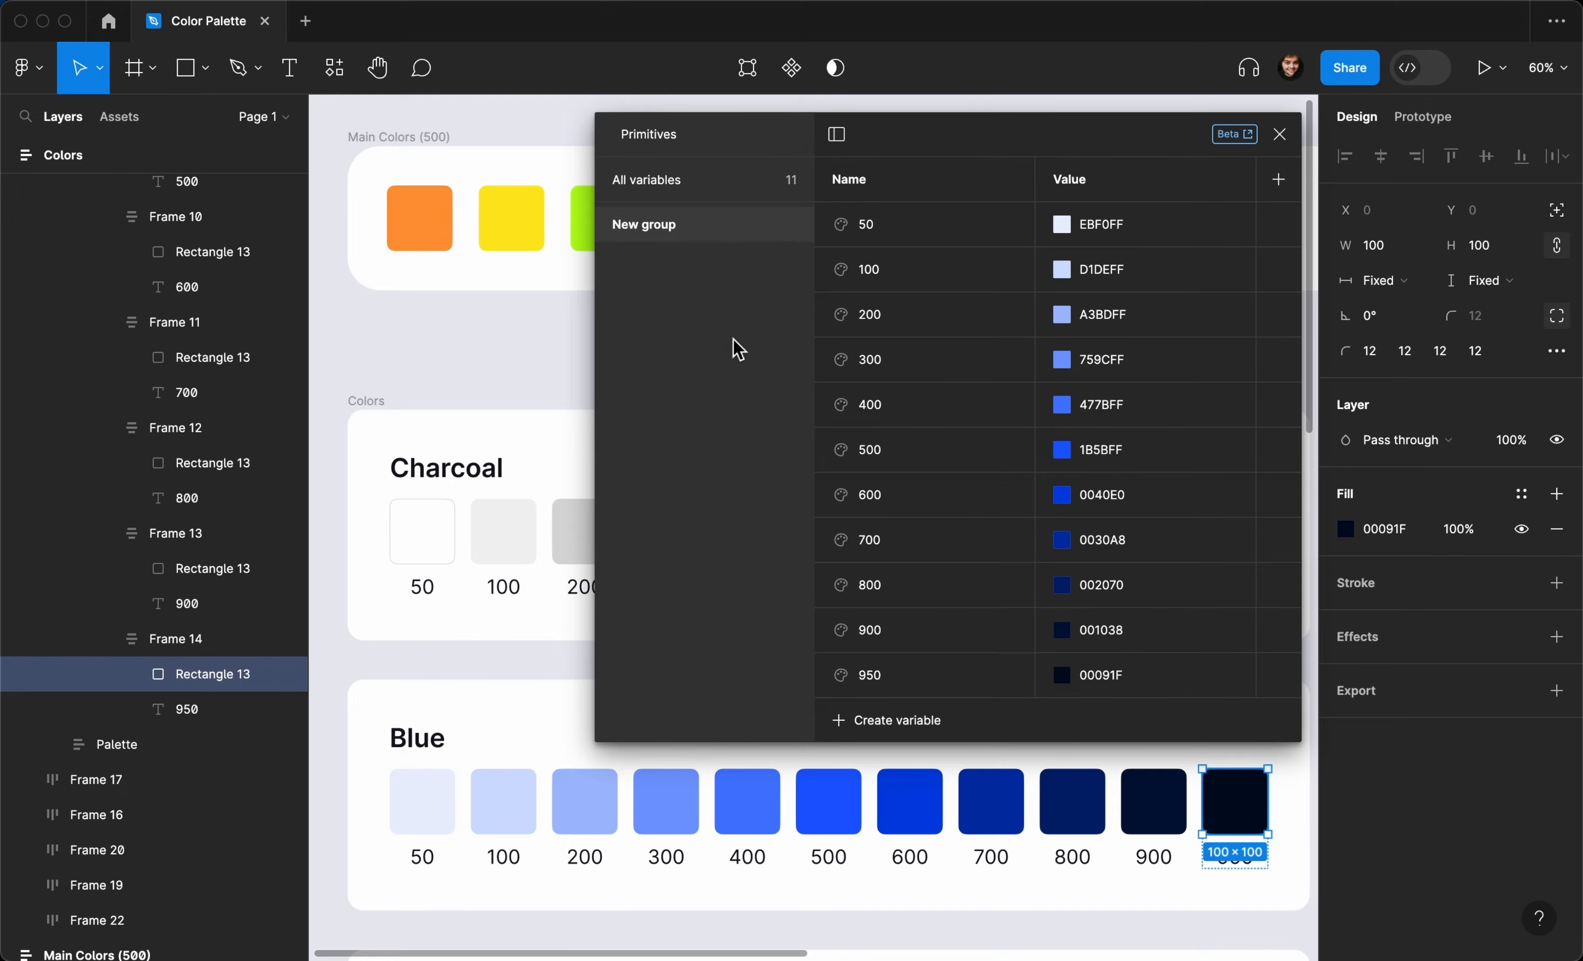
pyautogui.doubleClick(666, 238)
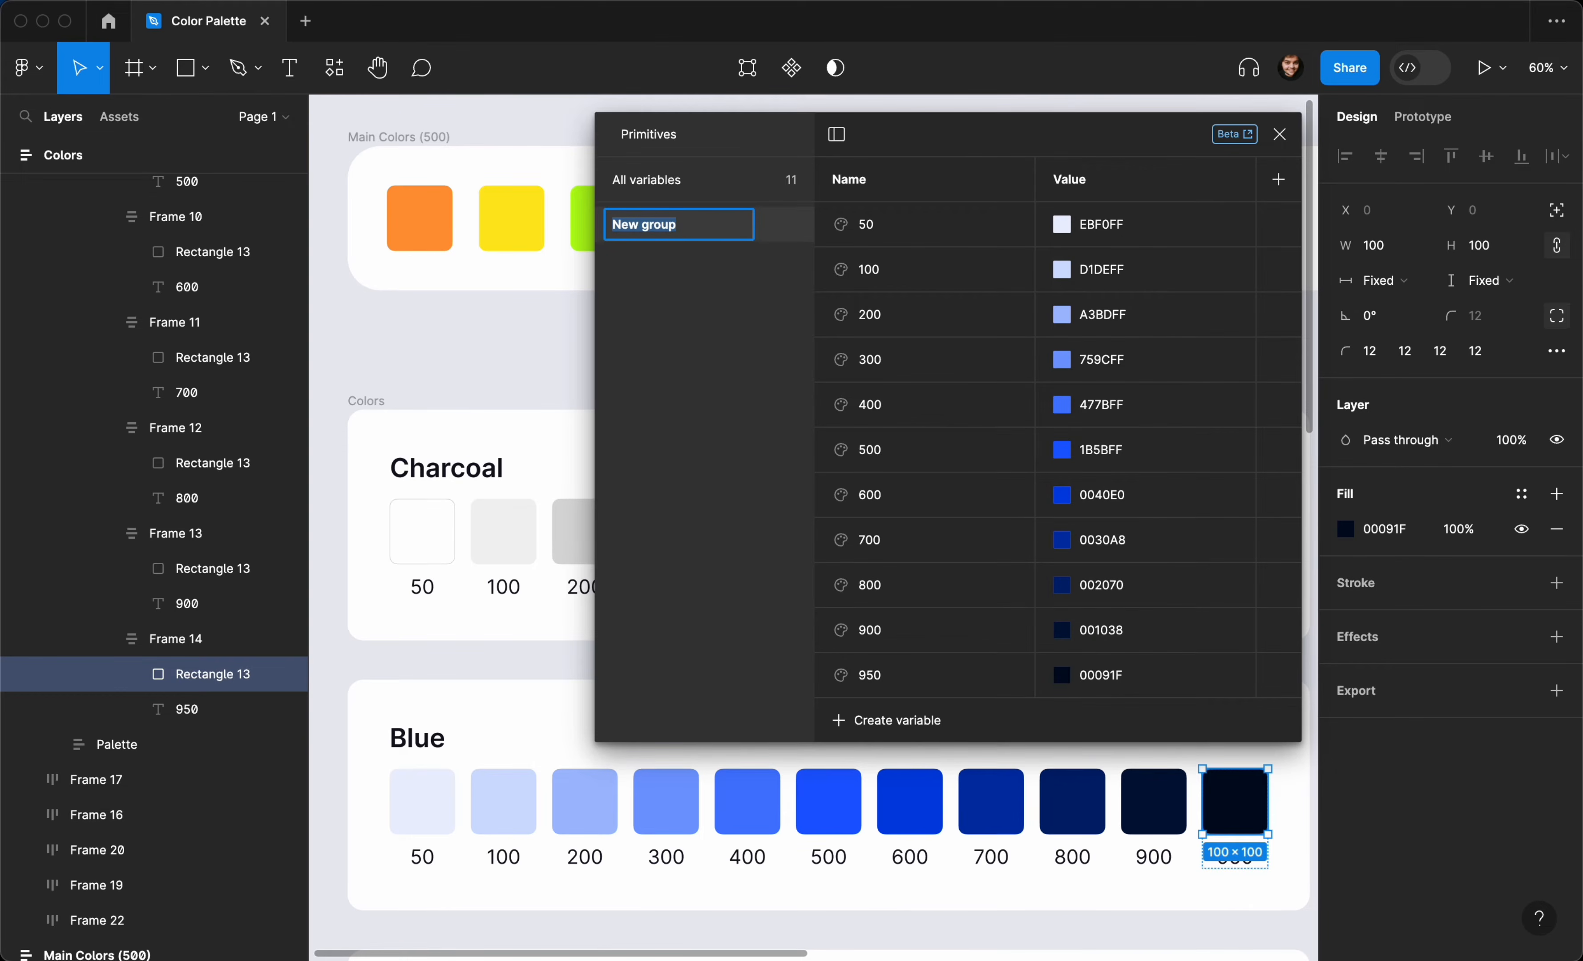
pyautogui.write('/ Blue')
pyautogui.press('Return')
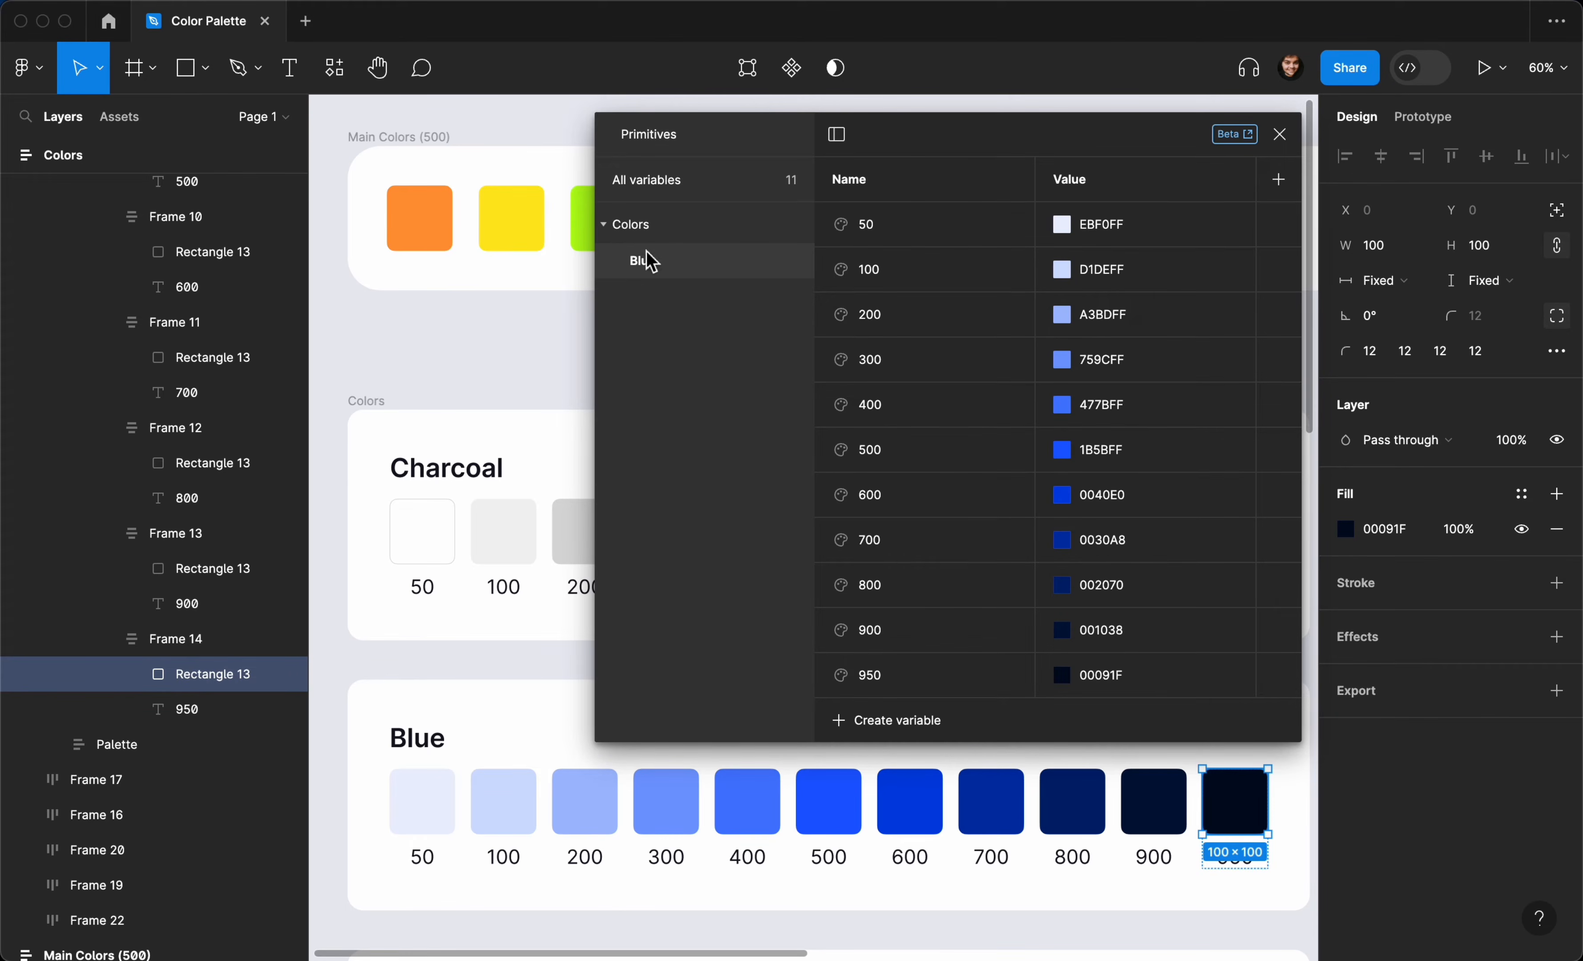
# Step: Duplicate the Blue variable group inside Colors and name the copy Teal
pyautogui.click(633, 228)
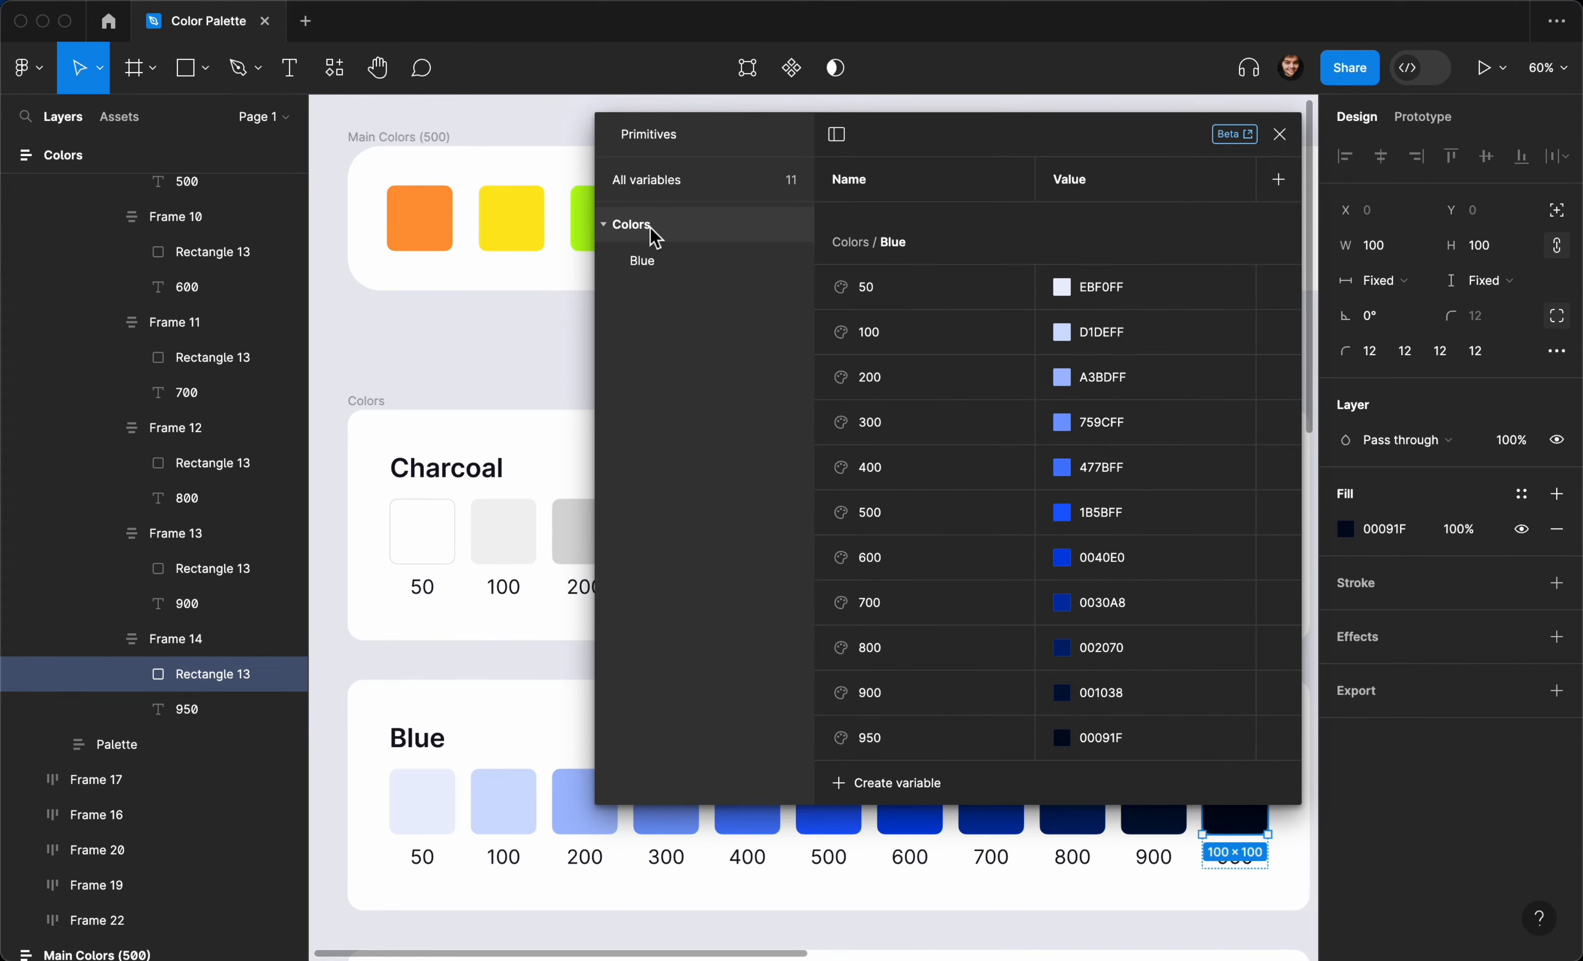
pyautogui.click(652, 262)
pyautogui.rightClick(651, 262)
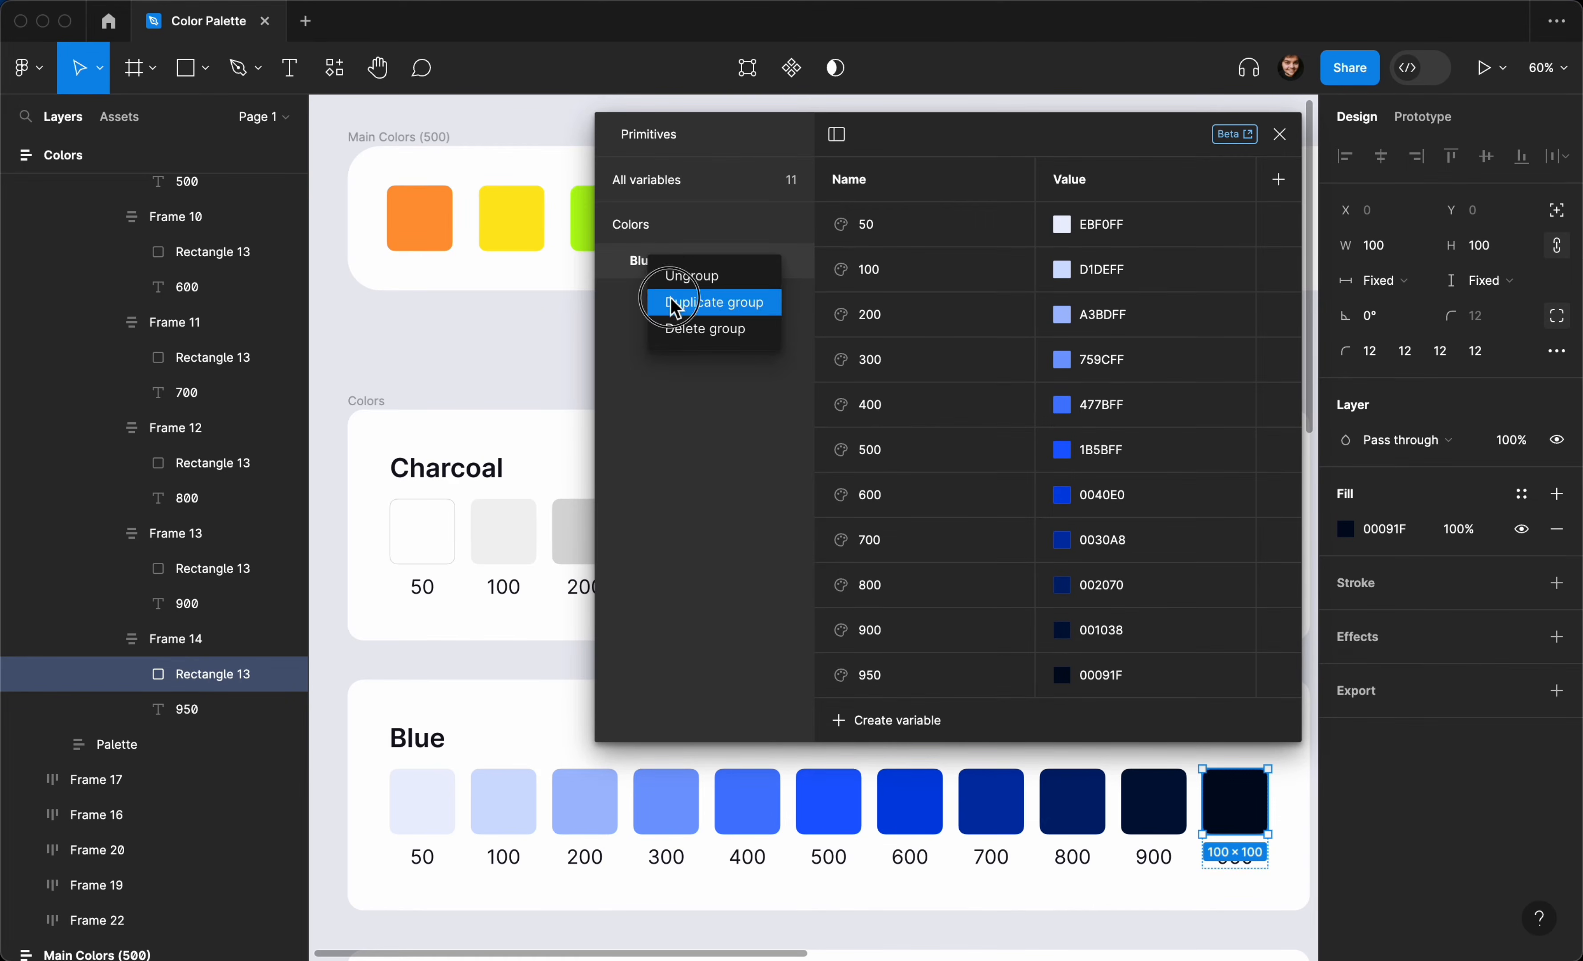
pyautogui.click(675, 308)
pyautogui.scroll(-5, 492, 428)
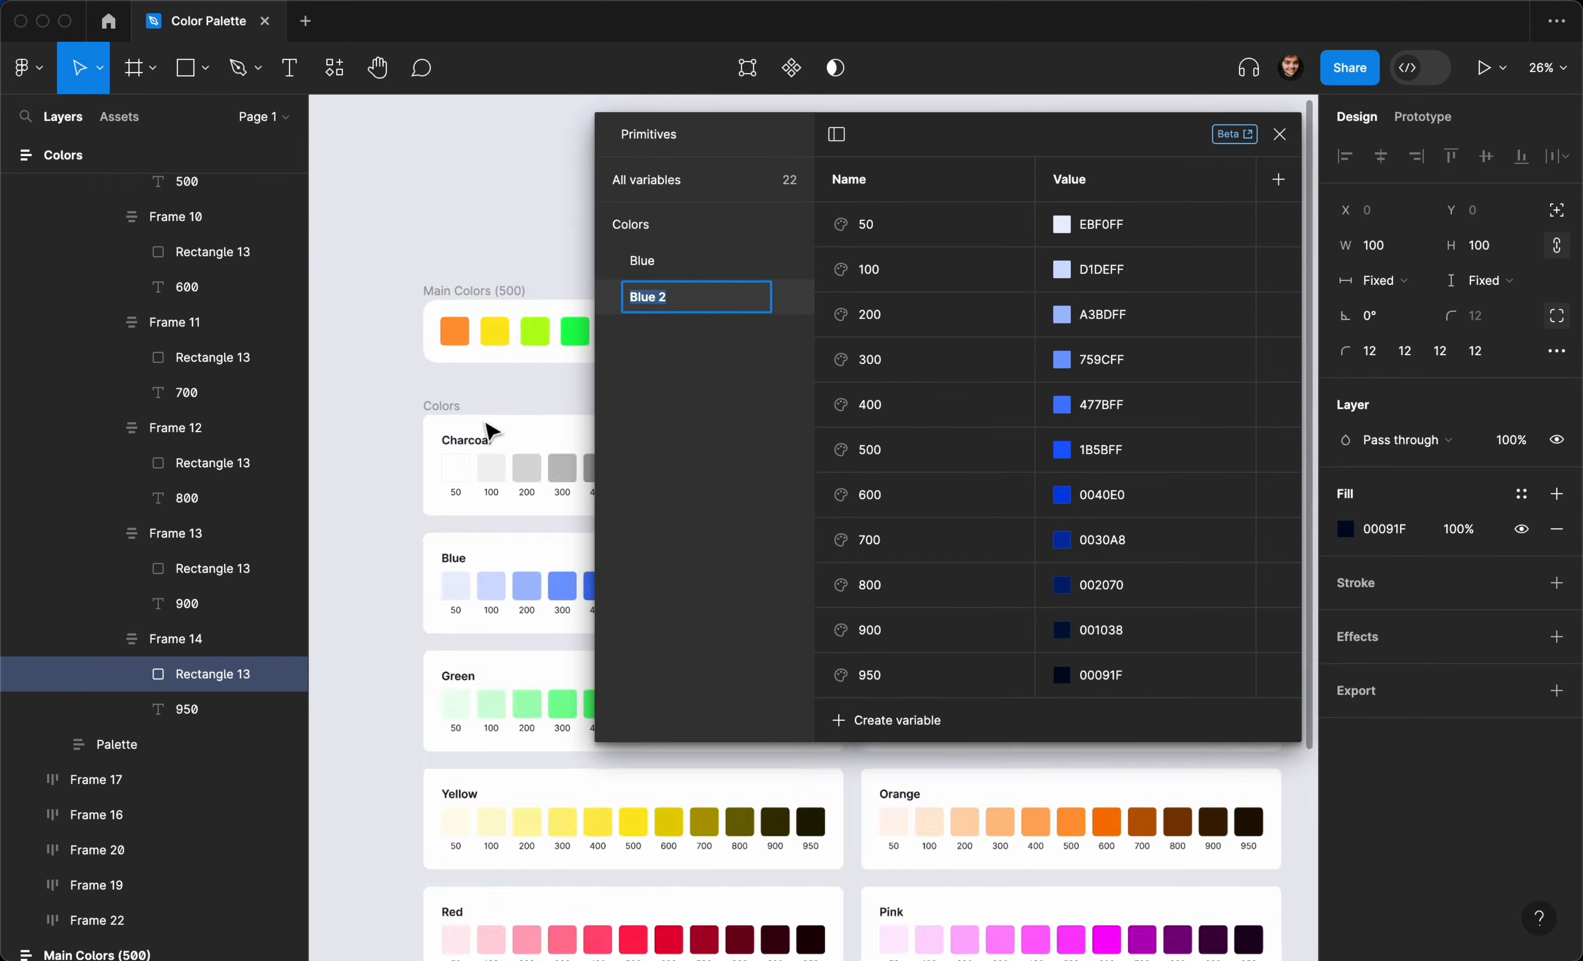
pyautogui.hscroll(10, 491, 428)
pyautogui.write('T')
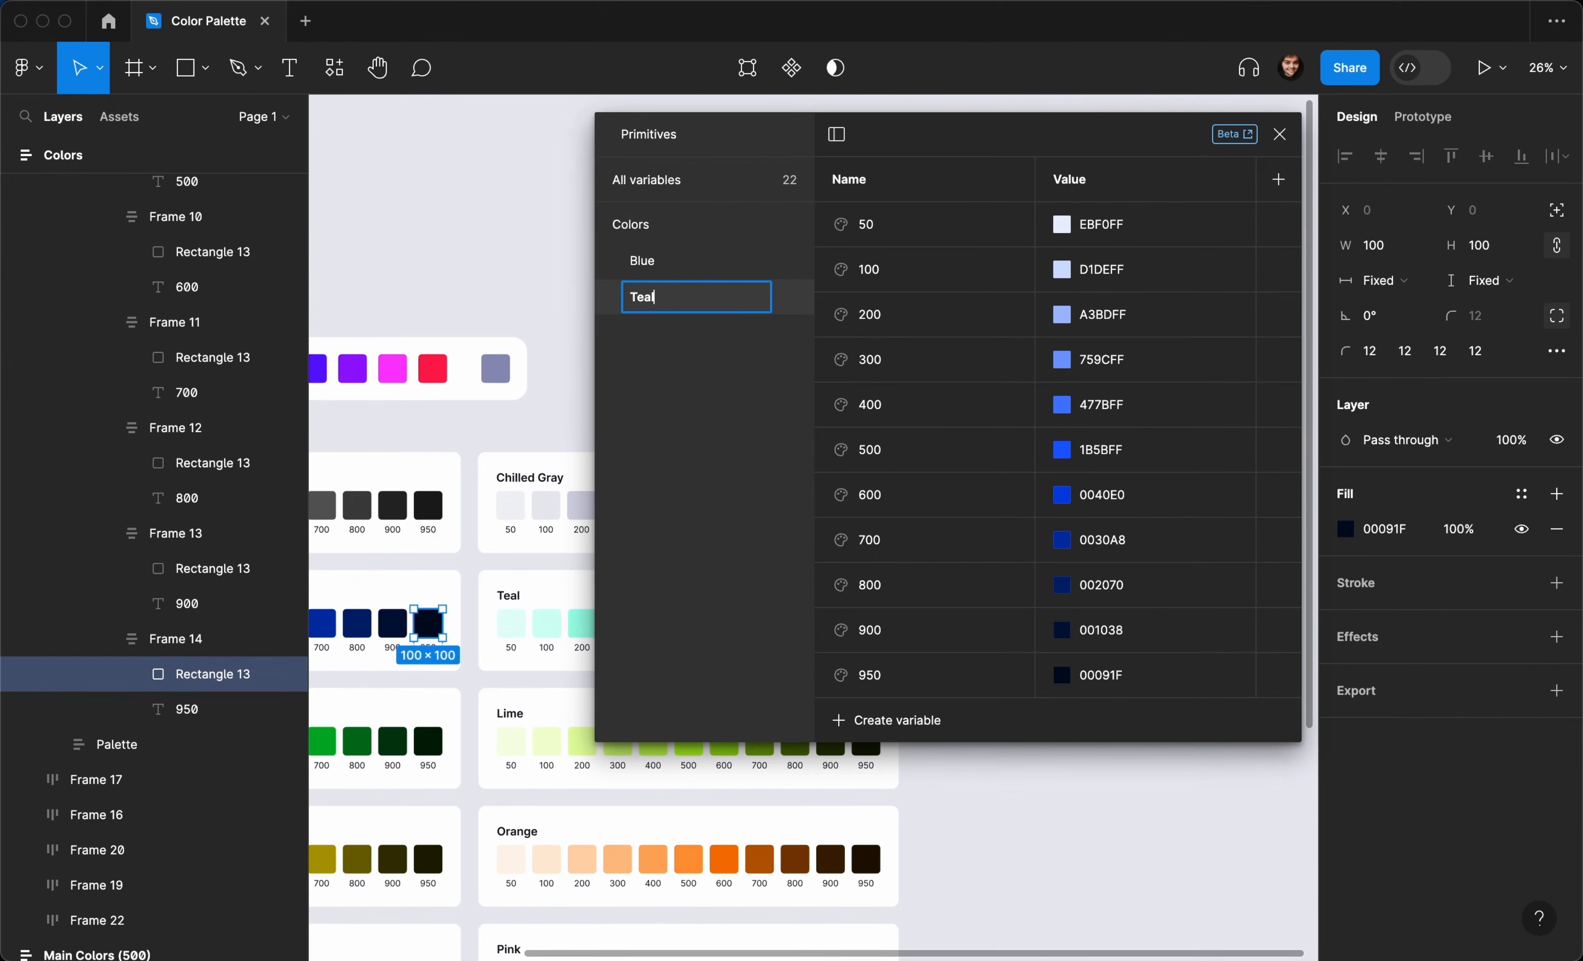
pyautogui.write('eal')
pyautogui.press('Return')
# Step: Examine the Teal palette and the other palettes in the Colors frame that still need variable groups
pyautogui.click(509, 602)
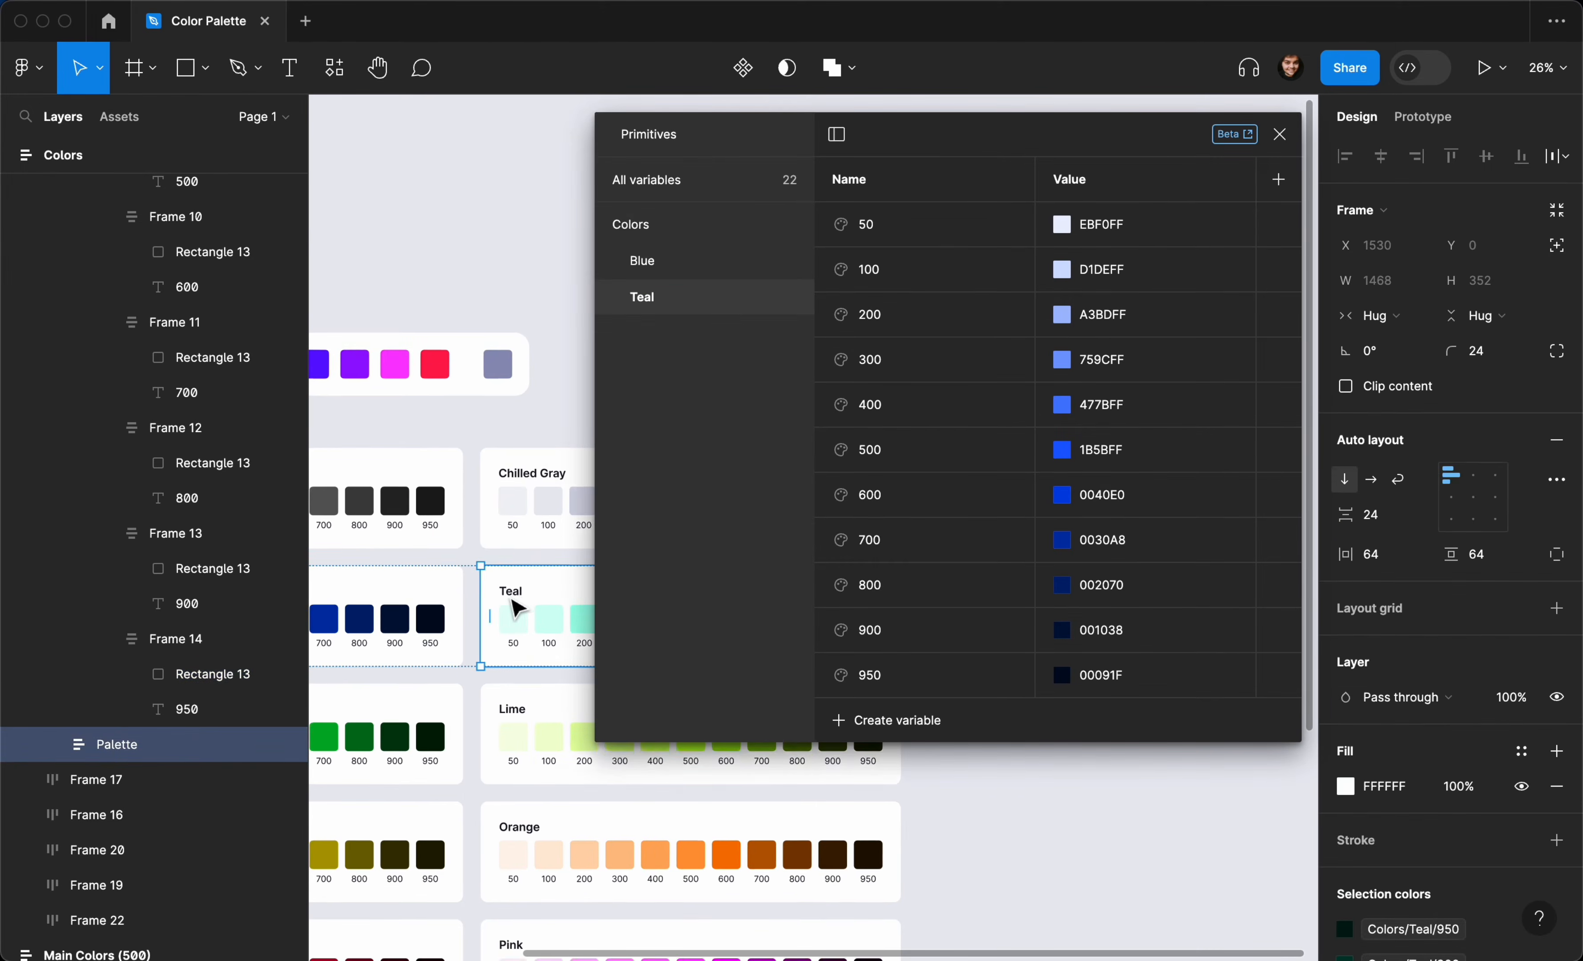
pyautogui.scroll(-1, 511, 599)
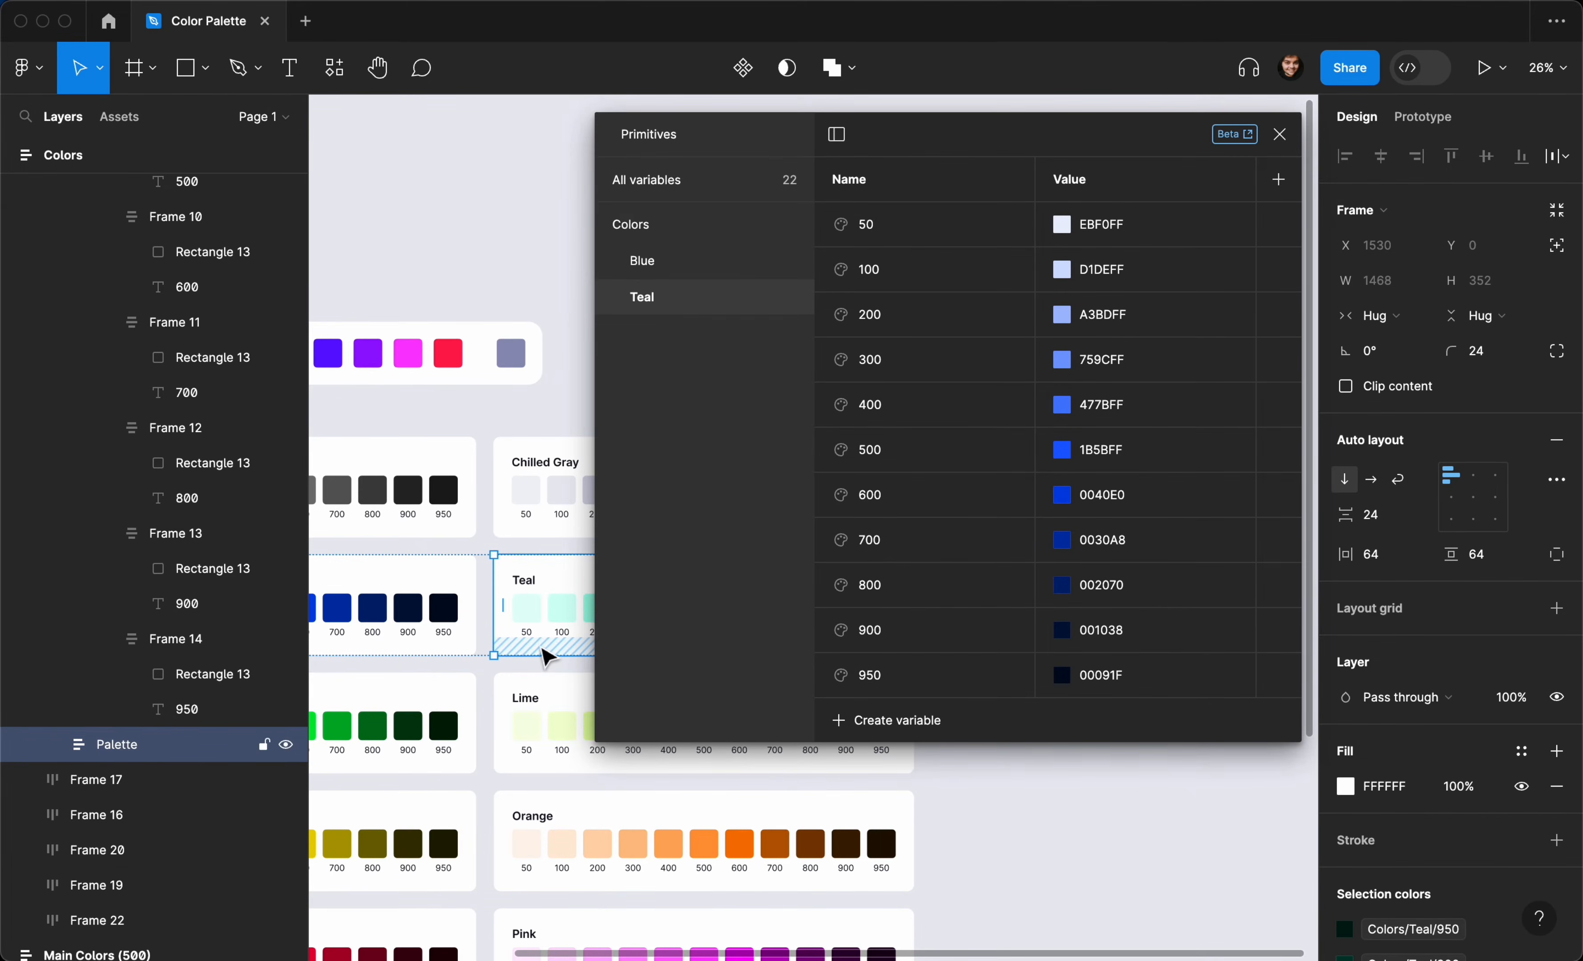
pyautogui.scroll(-5, 545, 657)
pyautogui.scroll(5, 545, 657)
pyautogui.hscroll(-5, 545, 658)
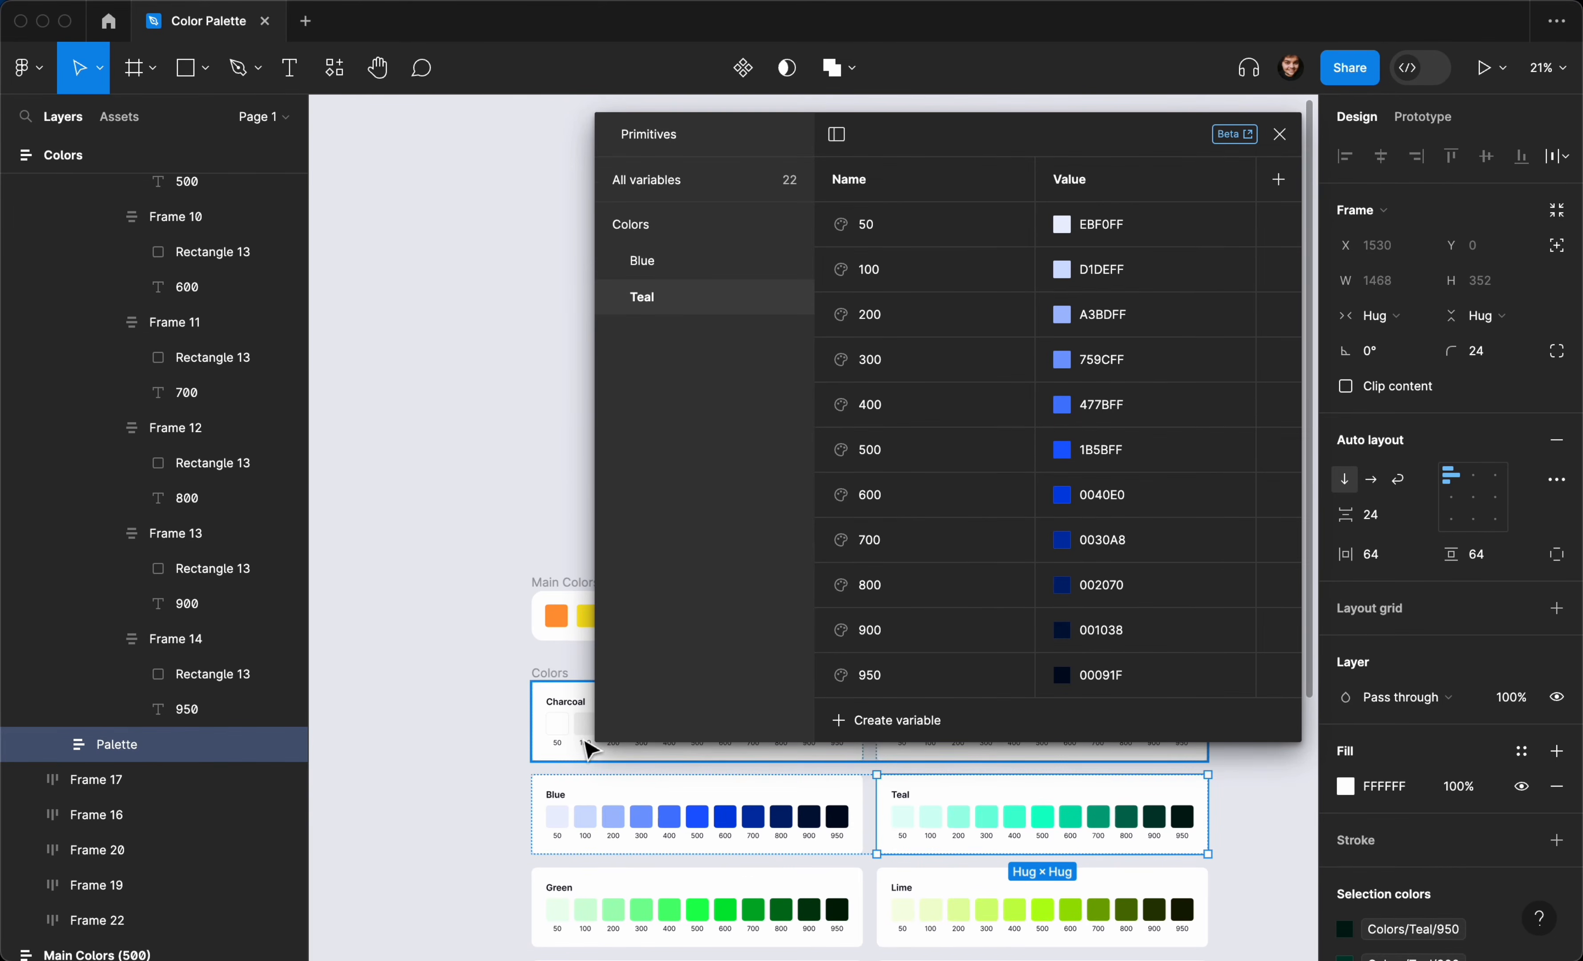
pyautogui.scroll(-3, 582, 747)
pyautogui.hscroll(1, 582, 748)
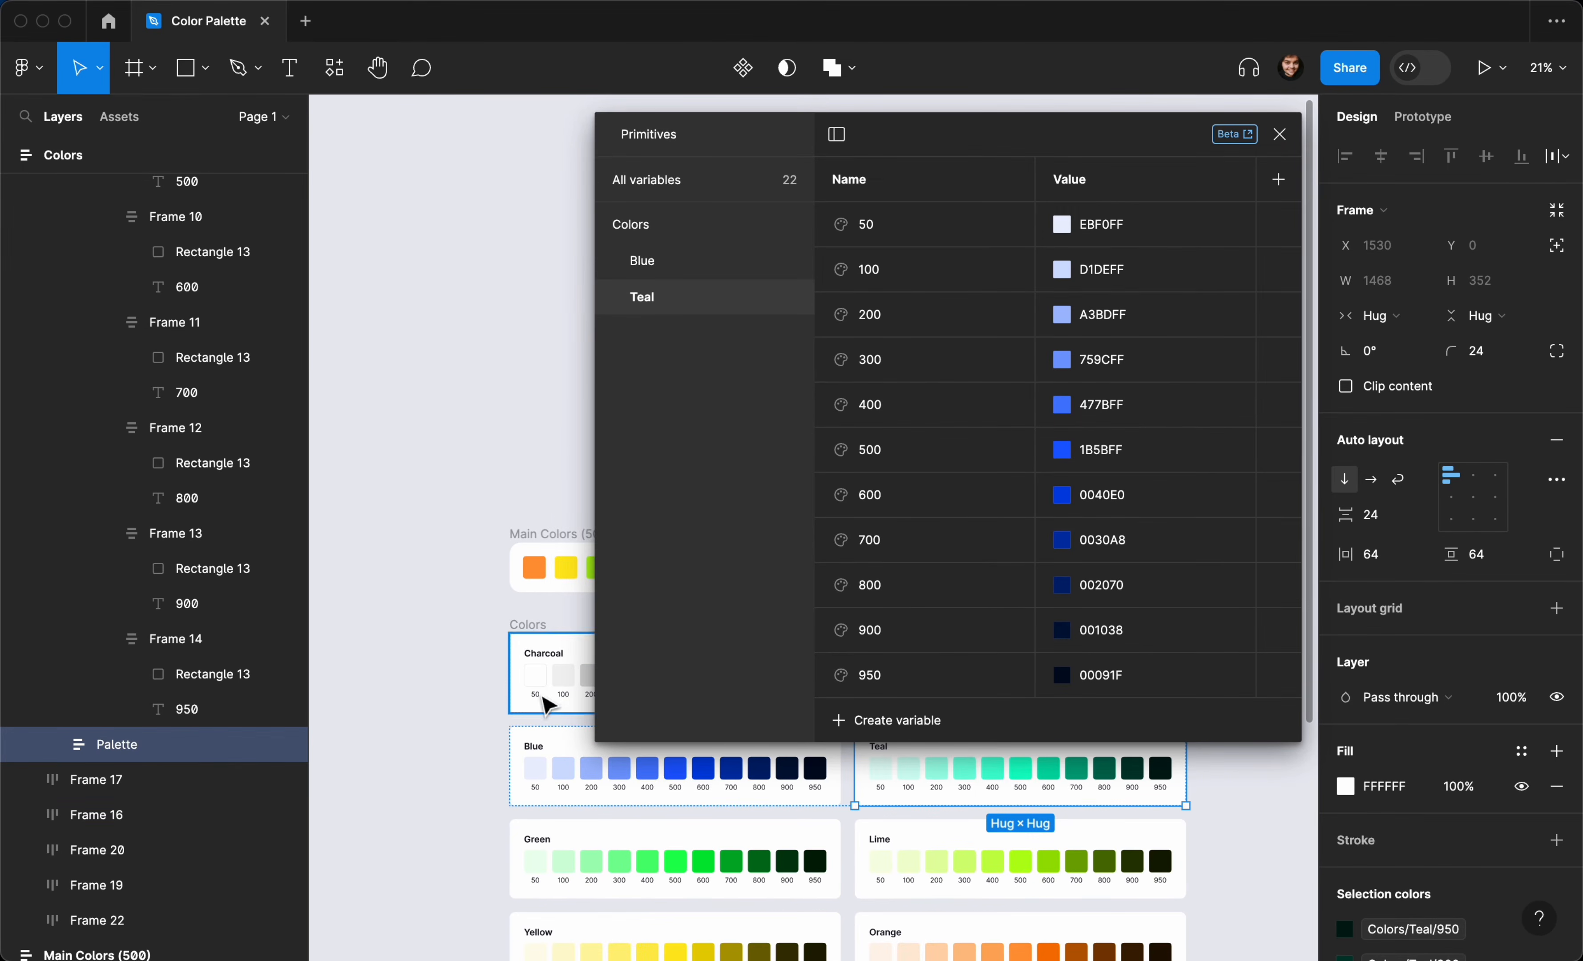
pyautogui.scroll(-3, 543, 706)
pyautogui.hscroll(2, 543, 706)
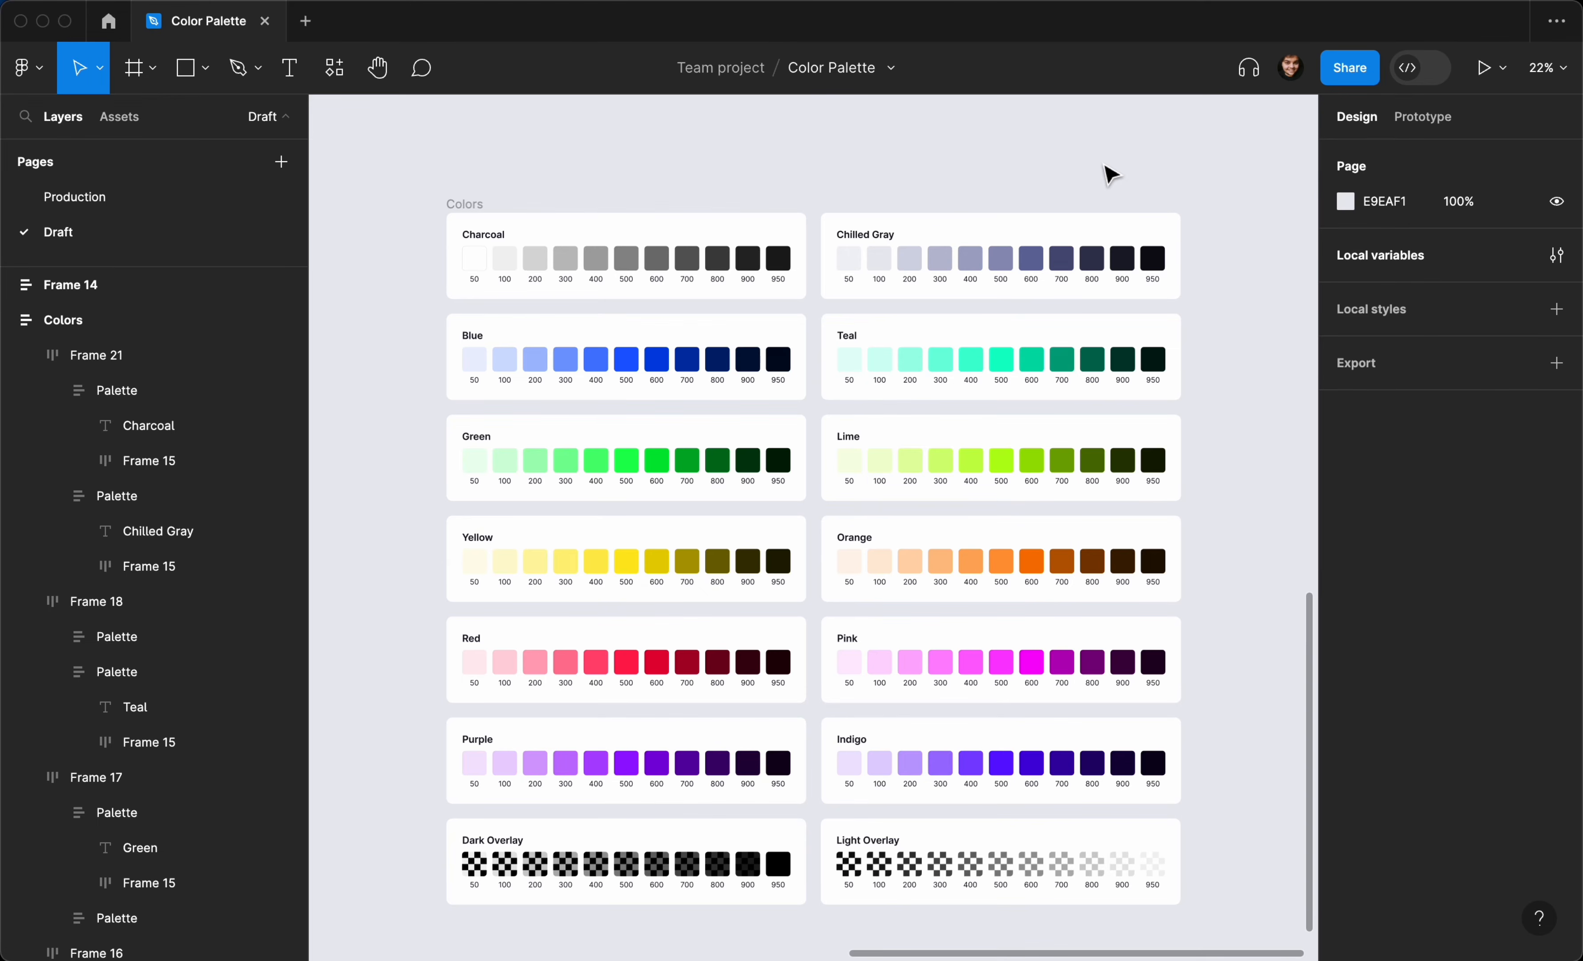
# Step: Open the file's local variables, look through the Primitives color groups and switch to the Tokens collection
pyautogui.click(1556, 256)
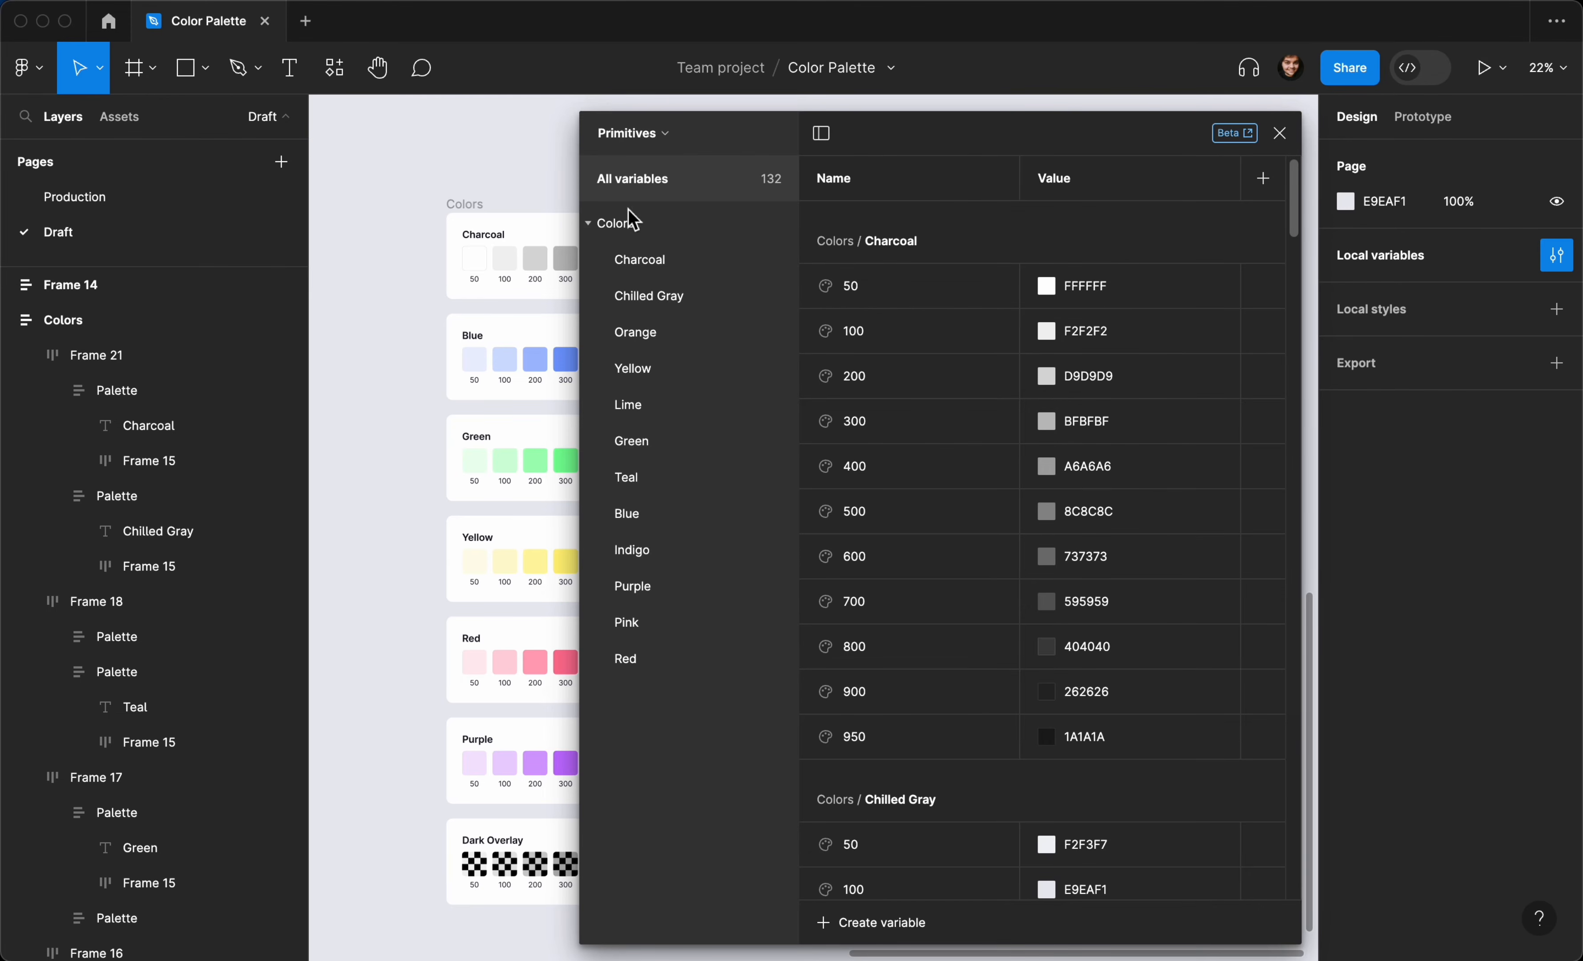
pyautogui.scroll(-10, 932, 449)
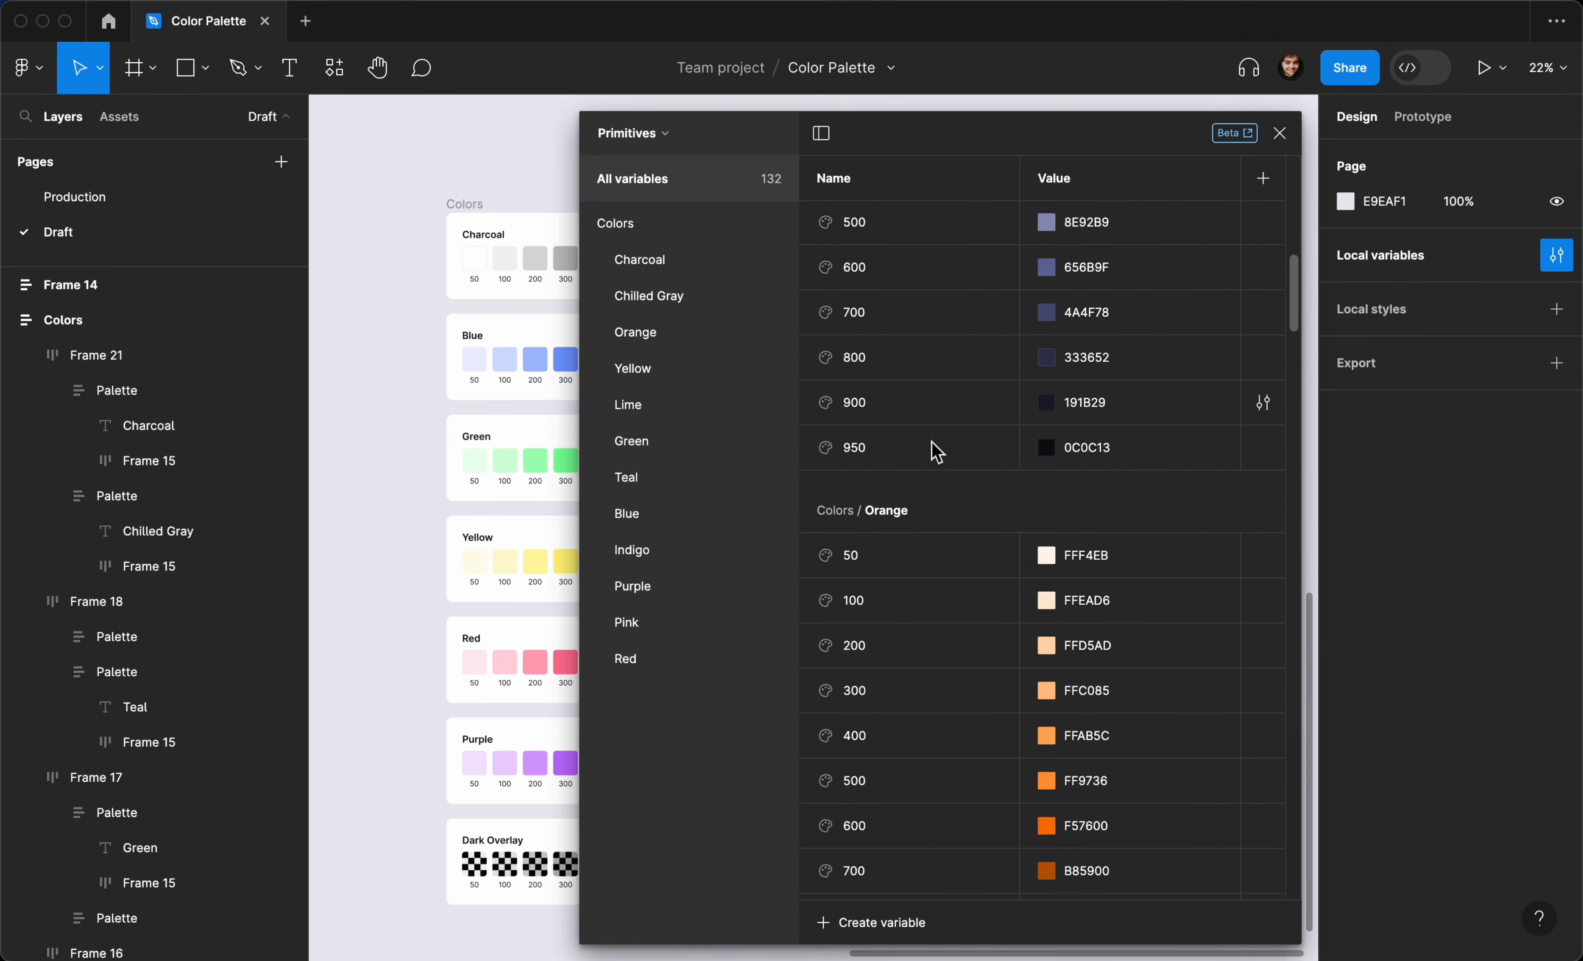
pyautogui.scroll(-15, 937, 452)
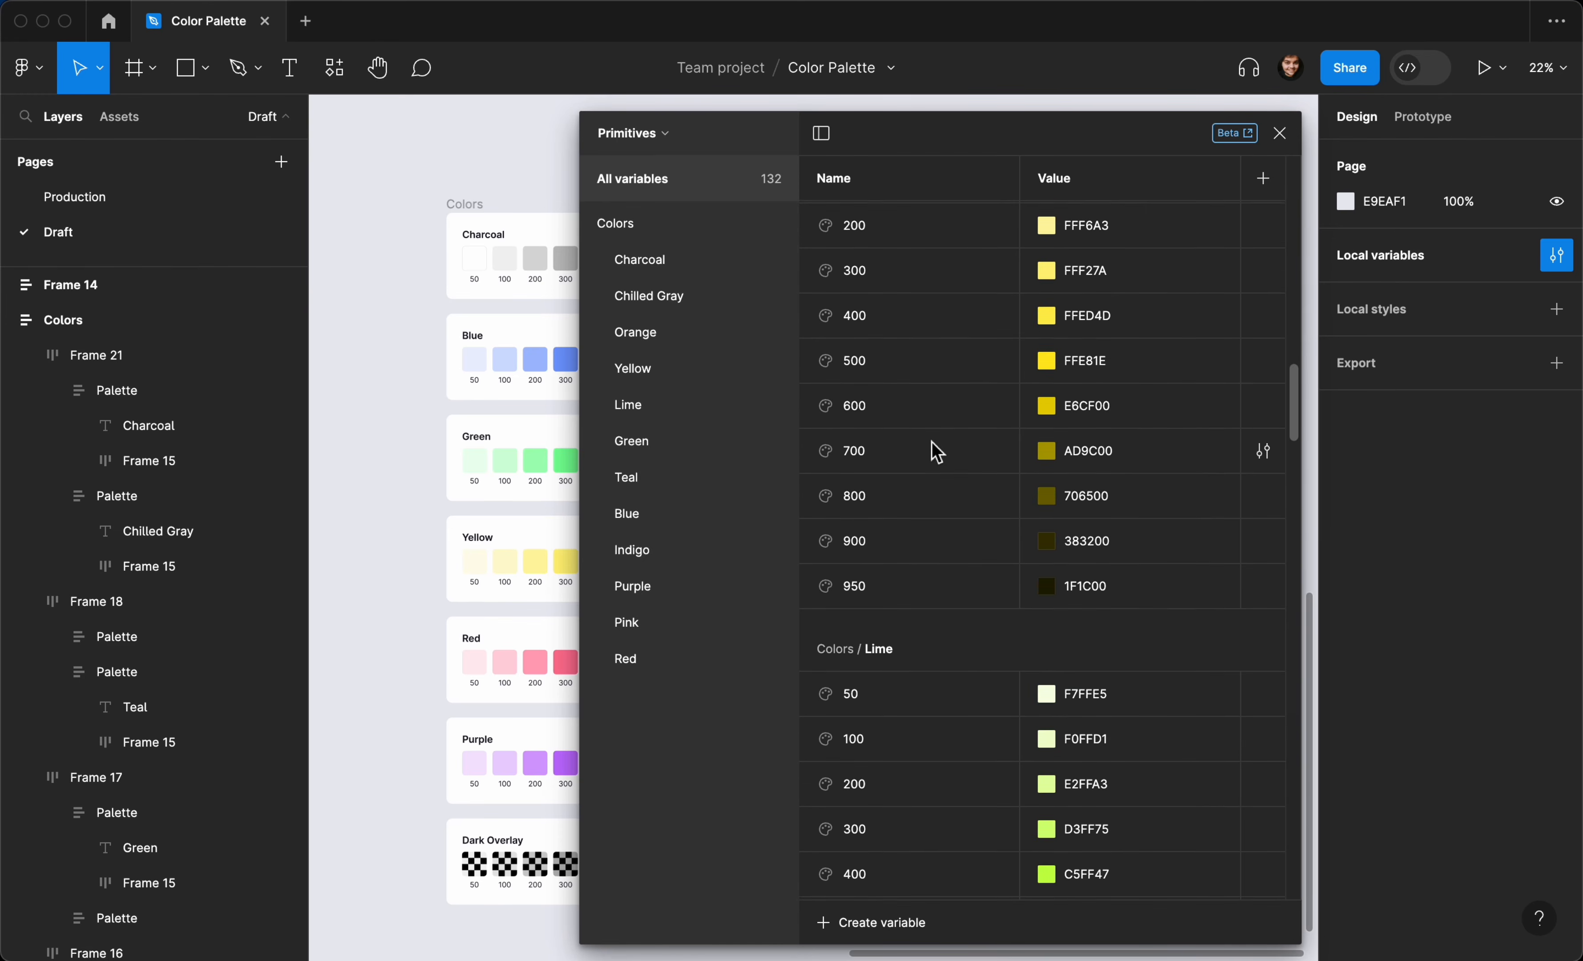
pyautogui.scroll(-1, 936, 452)
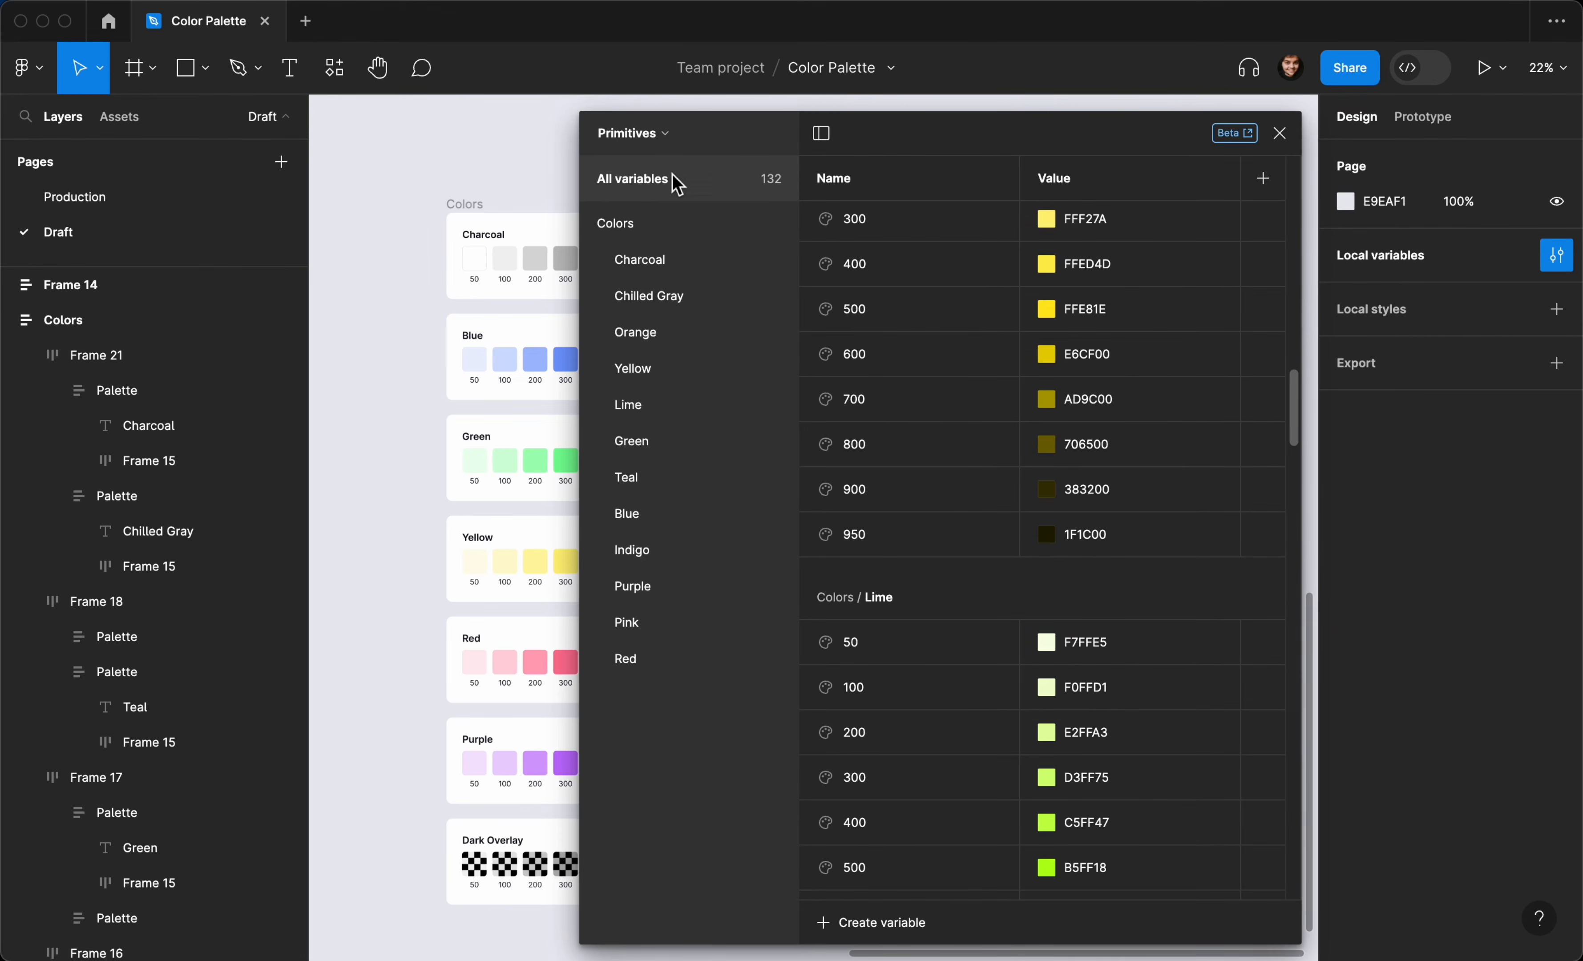
pyautogui.click(666, 138)
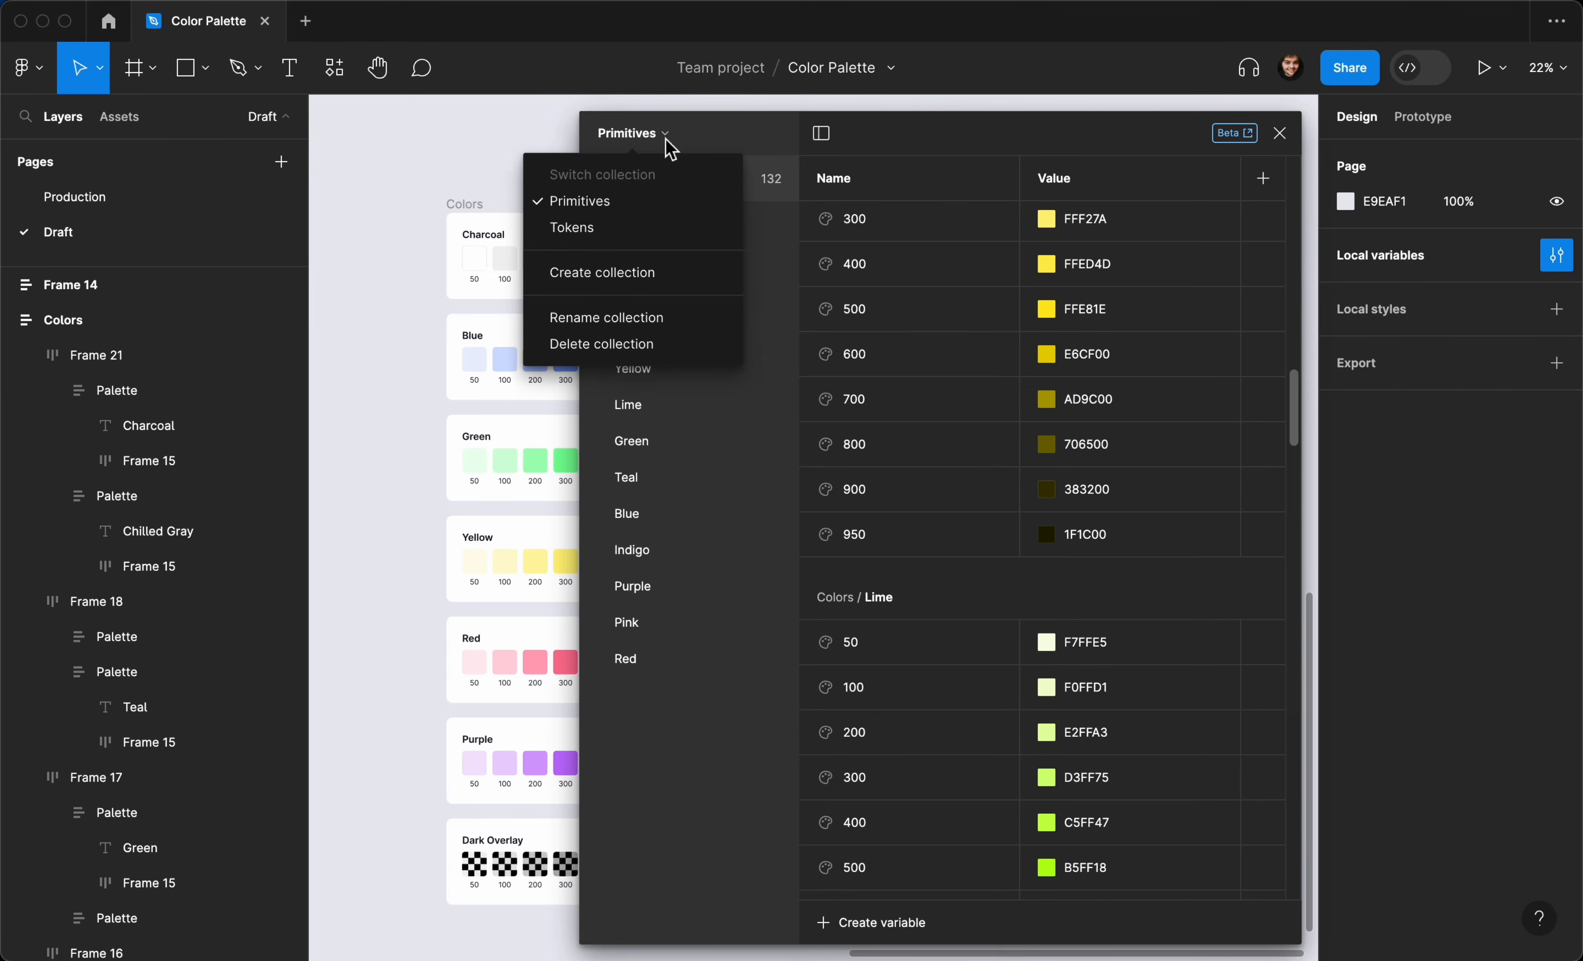
pyautogui.click(611, 237)
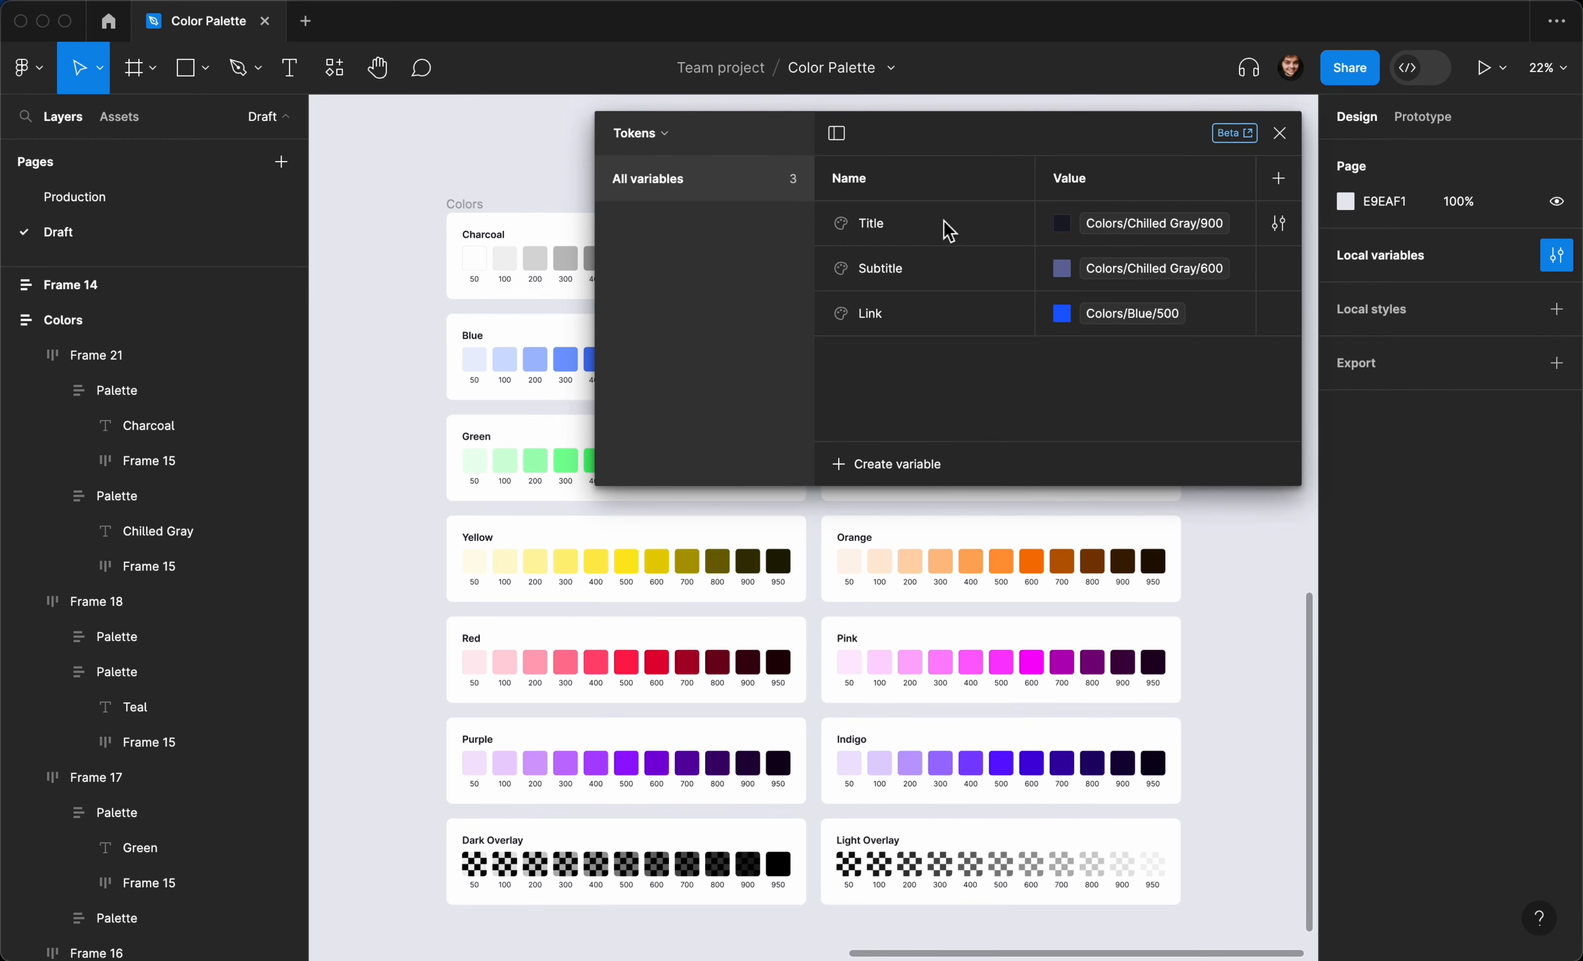
# Step: Rename the Tokens collection's Value mode to Light
pyautogui.doubleClick(1066, 184)
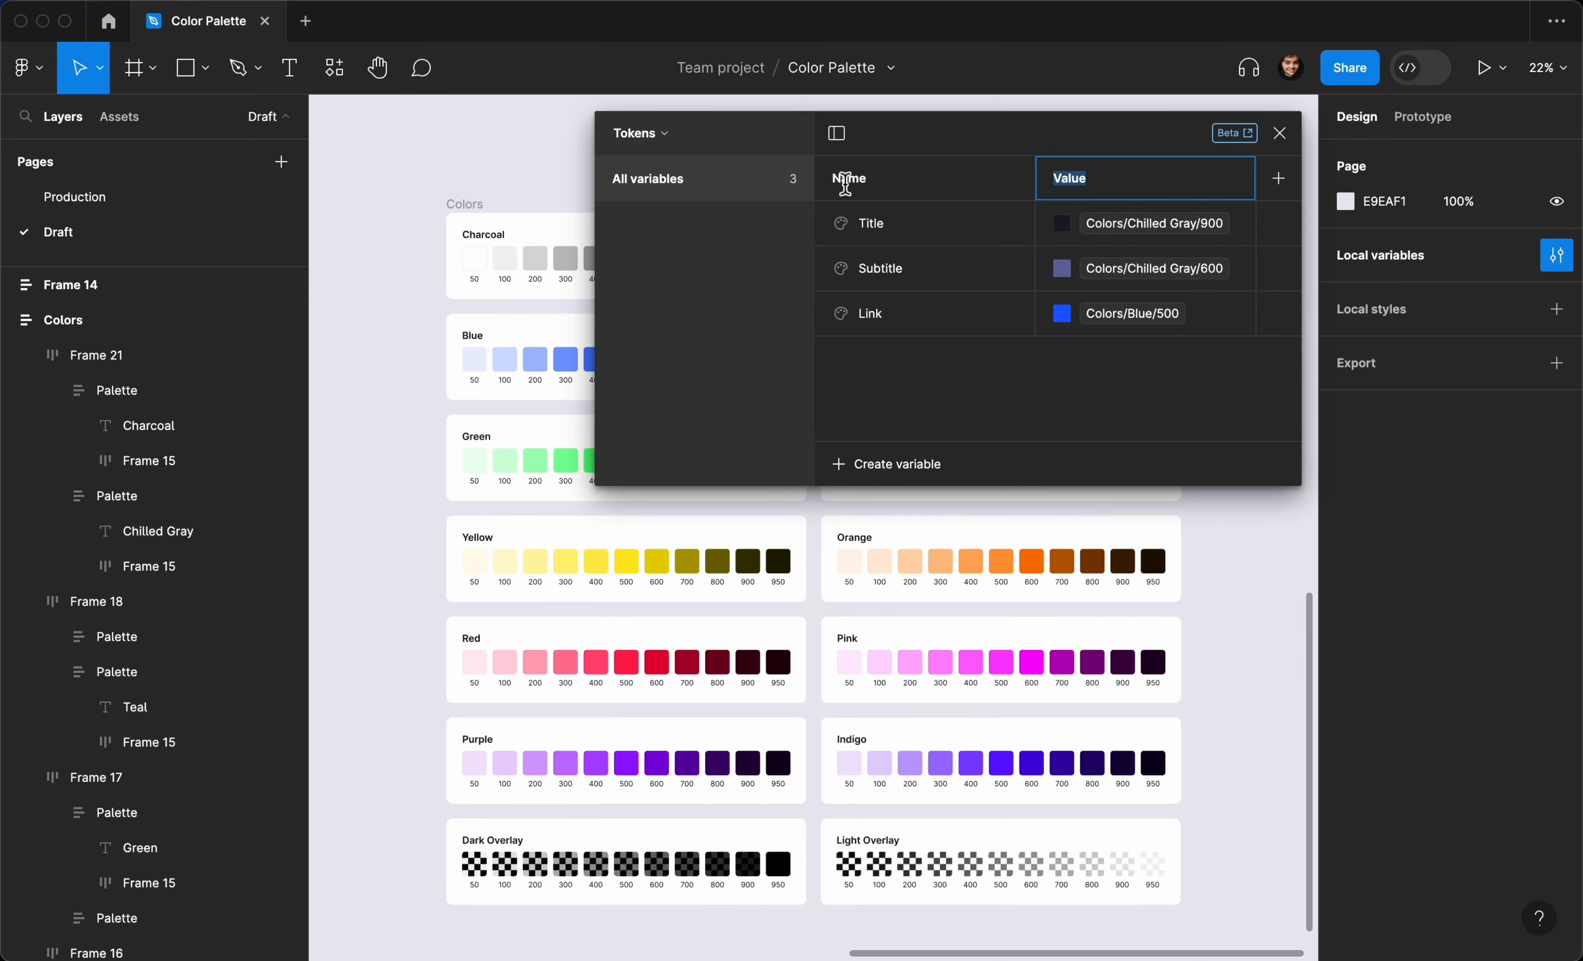
pyautogui.write('Dark')
pyautogui.press('BackSpace')
pyautogui.press('BackSpace')
pyautogui.press('BackSpace')
pyautogui.write('Light')
pyautogui.press('Return')
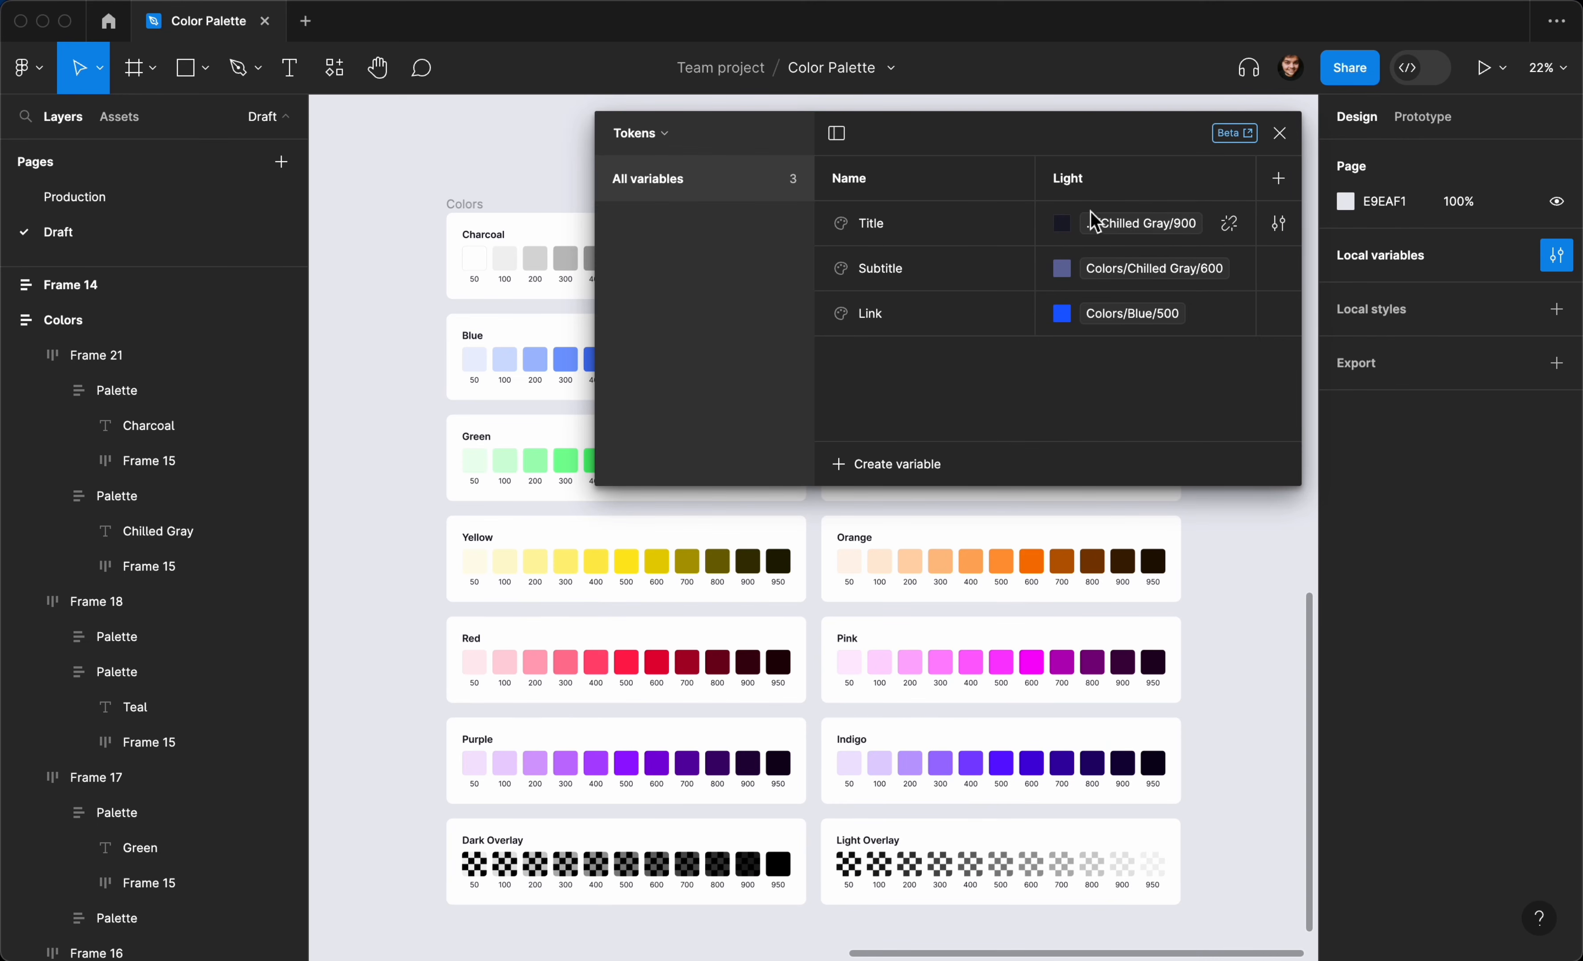
# Step: Add a second variable mode to the Tokens collection and name it Dark
pyautogui.click(1279, 179)
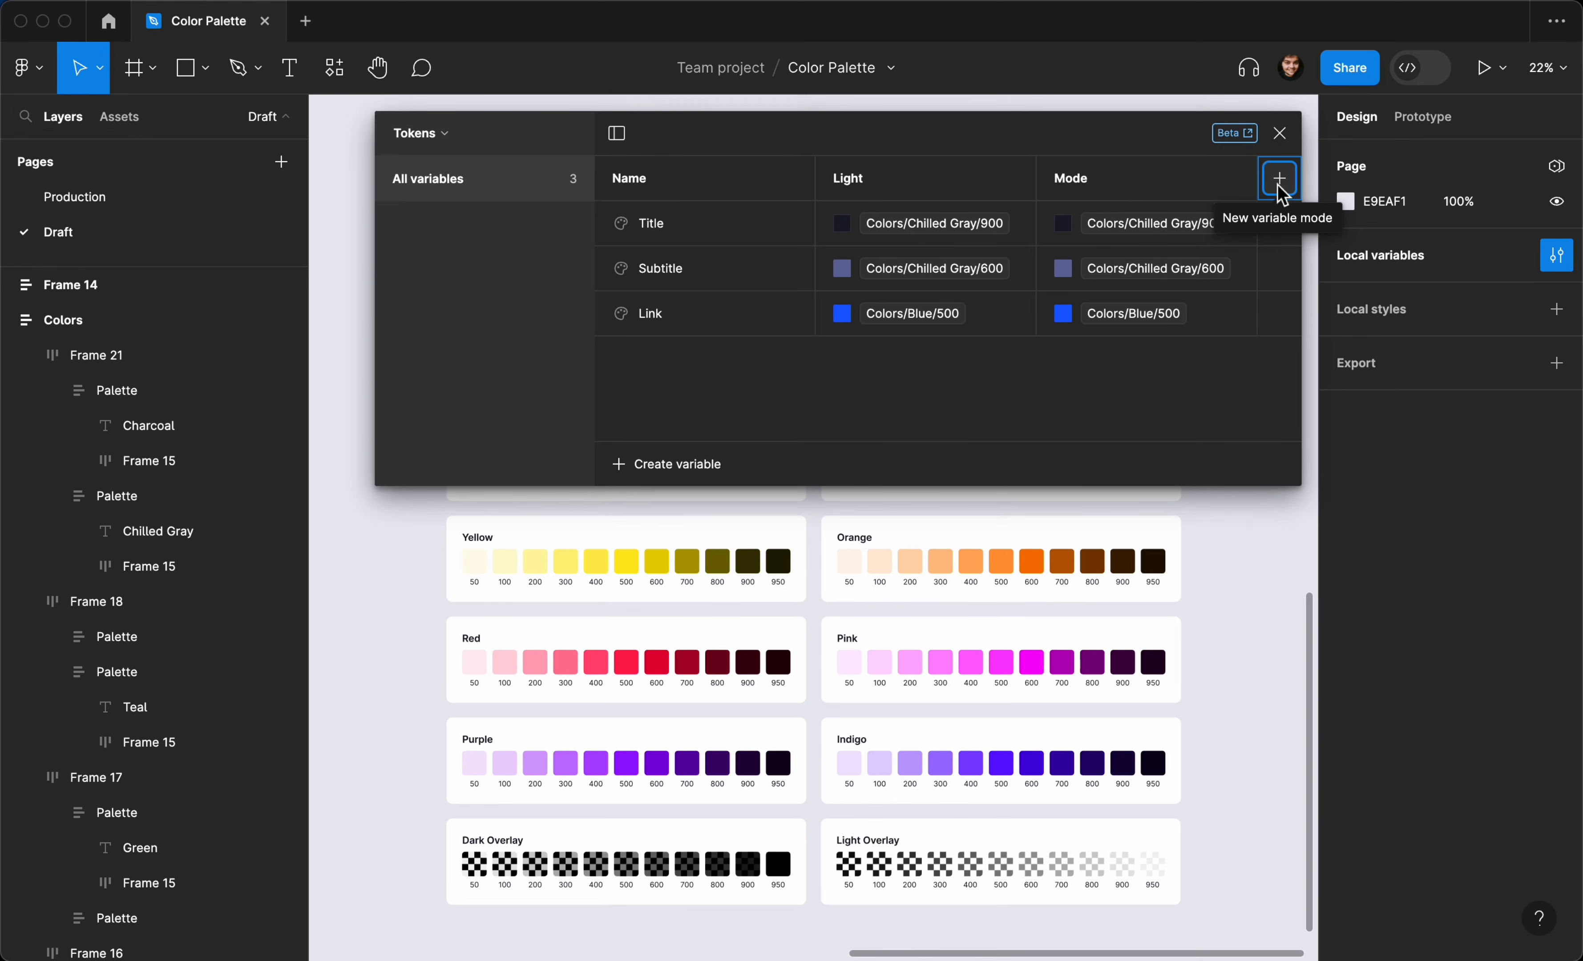
pyautogui.doubleClick(1075, 182)
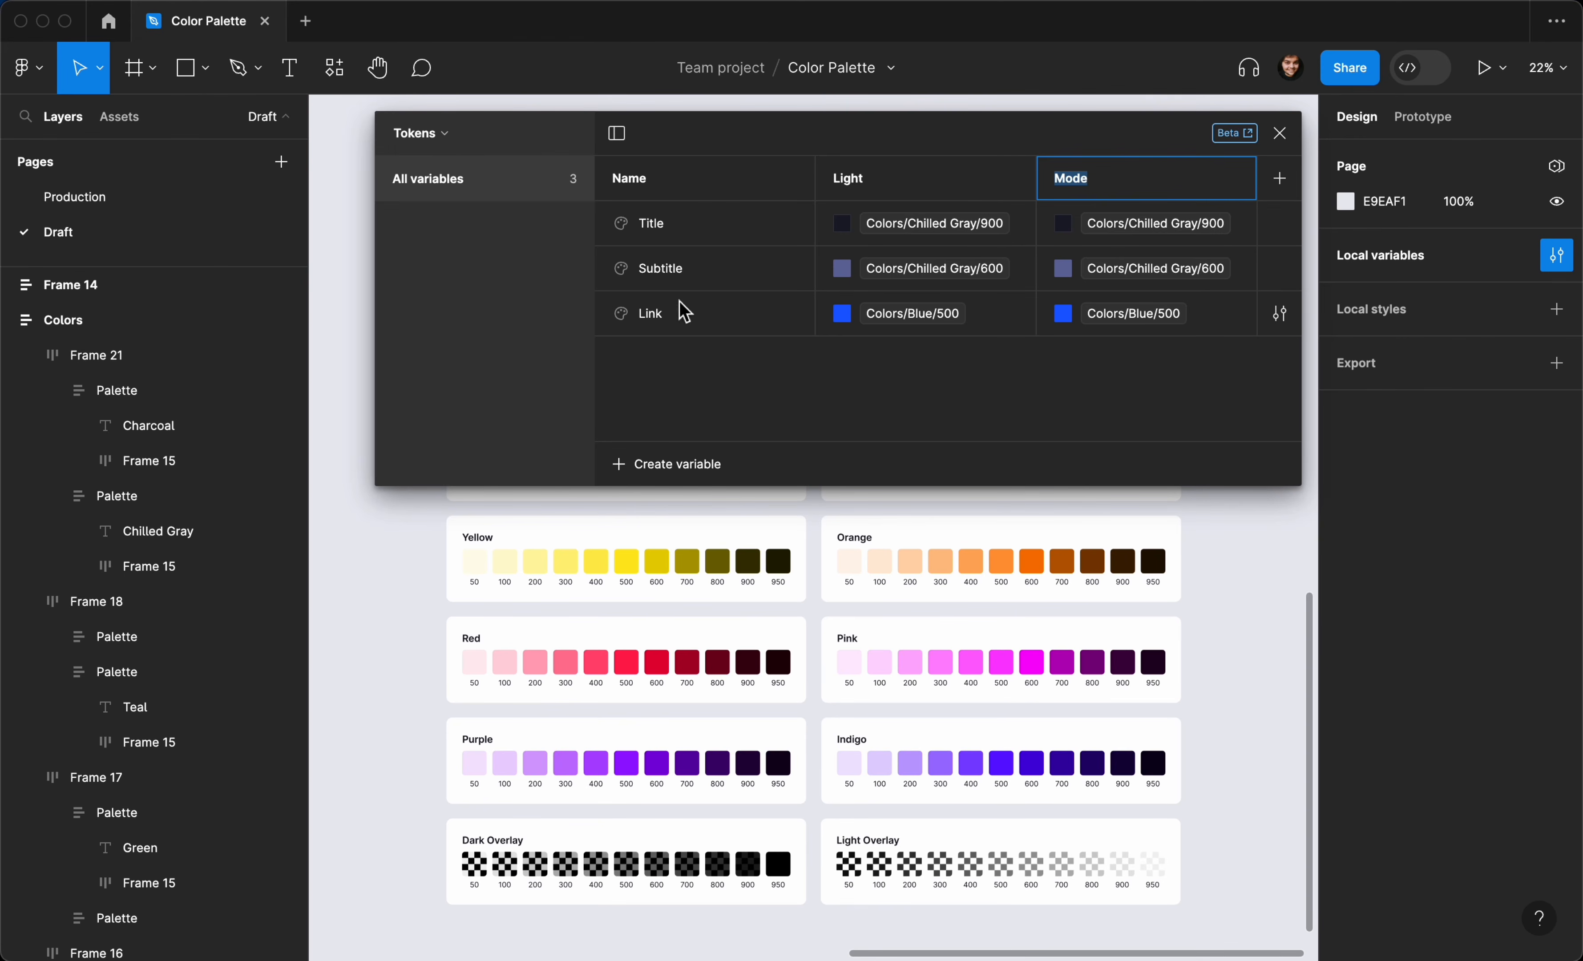
pyautogui.write('Dark')
pyautogui.press('Return')
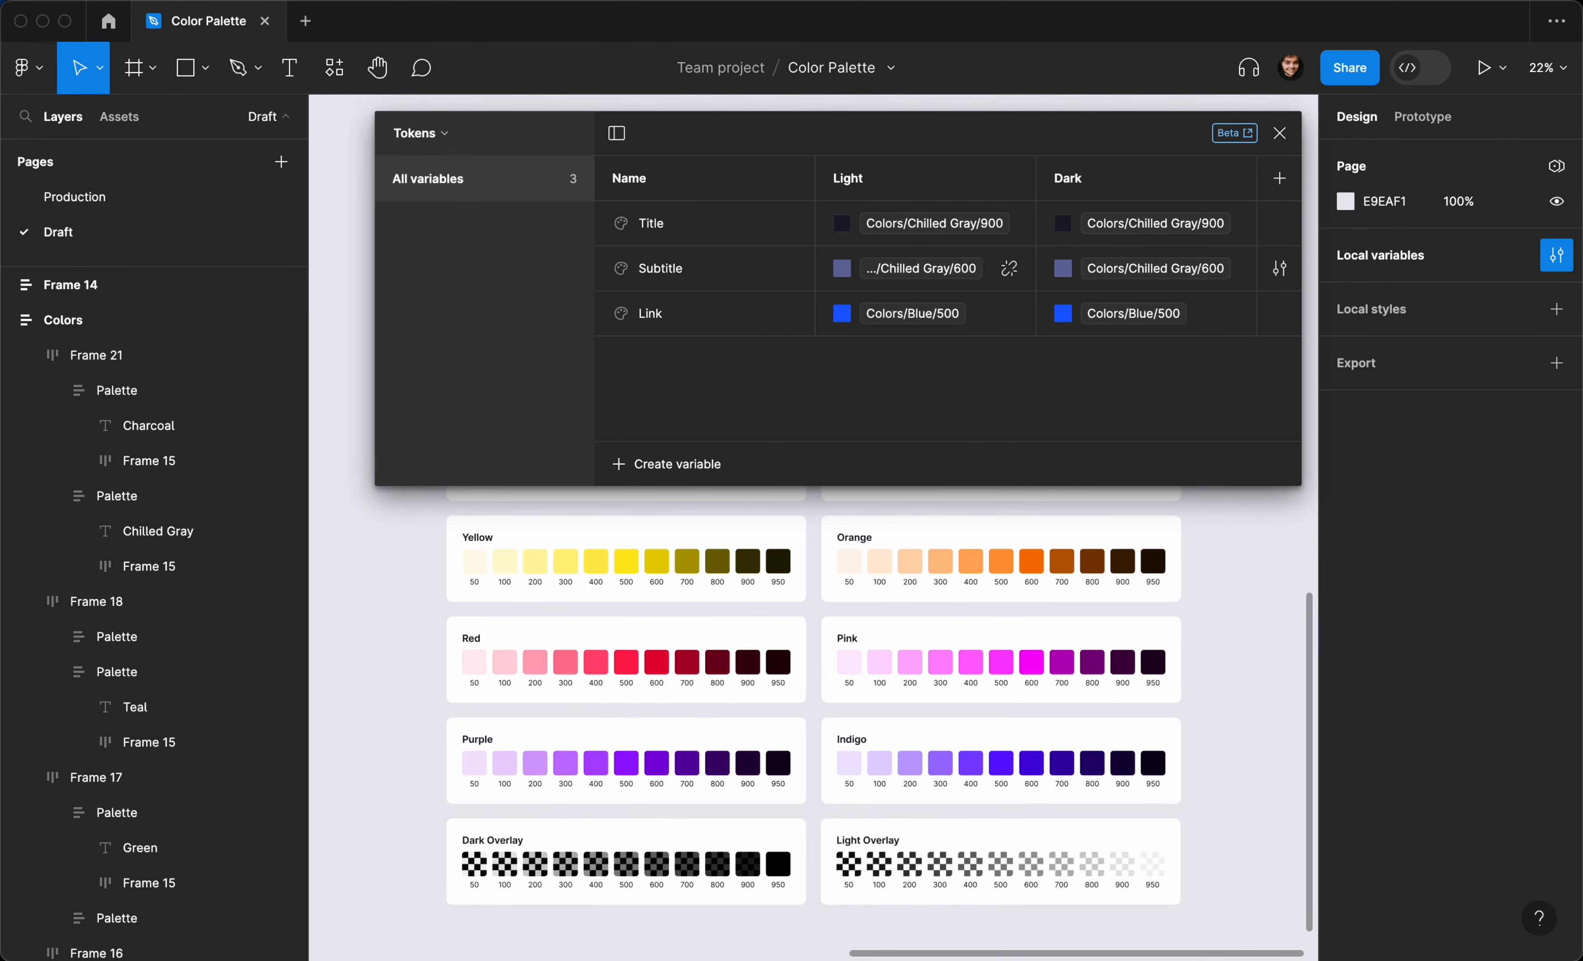
# Step: Set the Title token's Dark mode value to the Colors/Chilled Gray/50 variable
pyautogui.click(1108, 226)
pyautogui.scroll(5, 1109, 473)
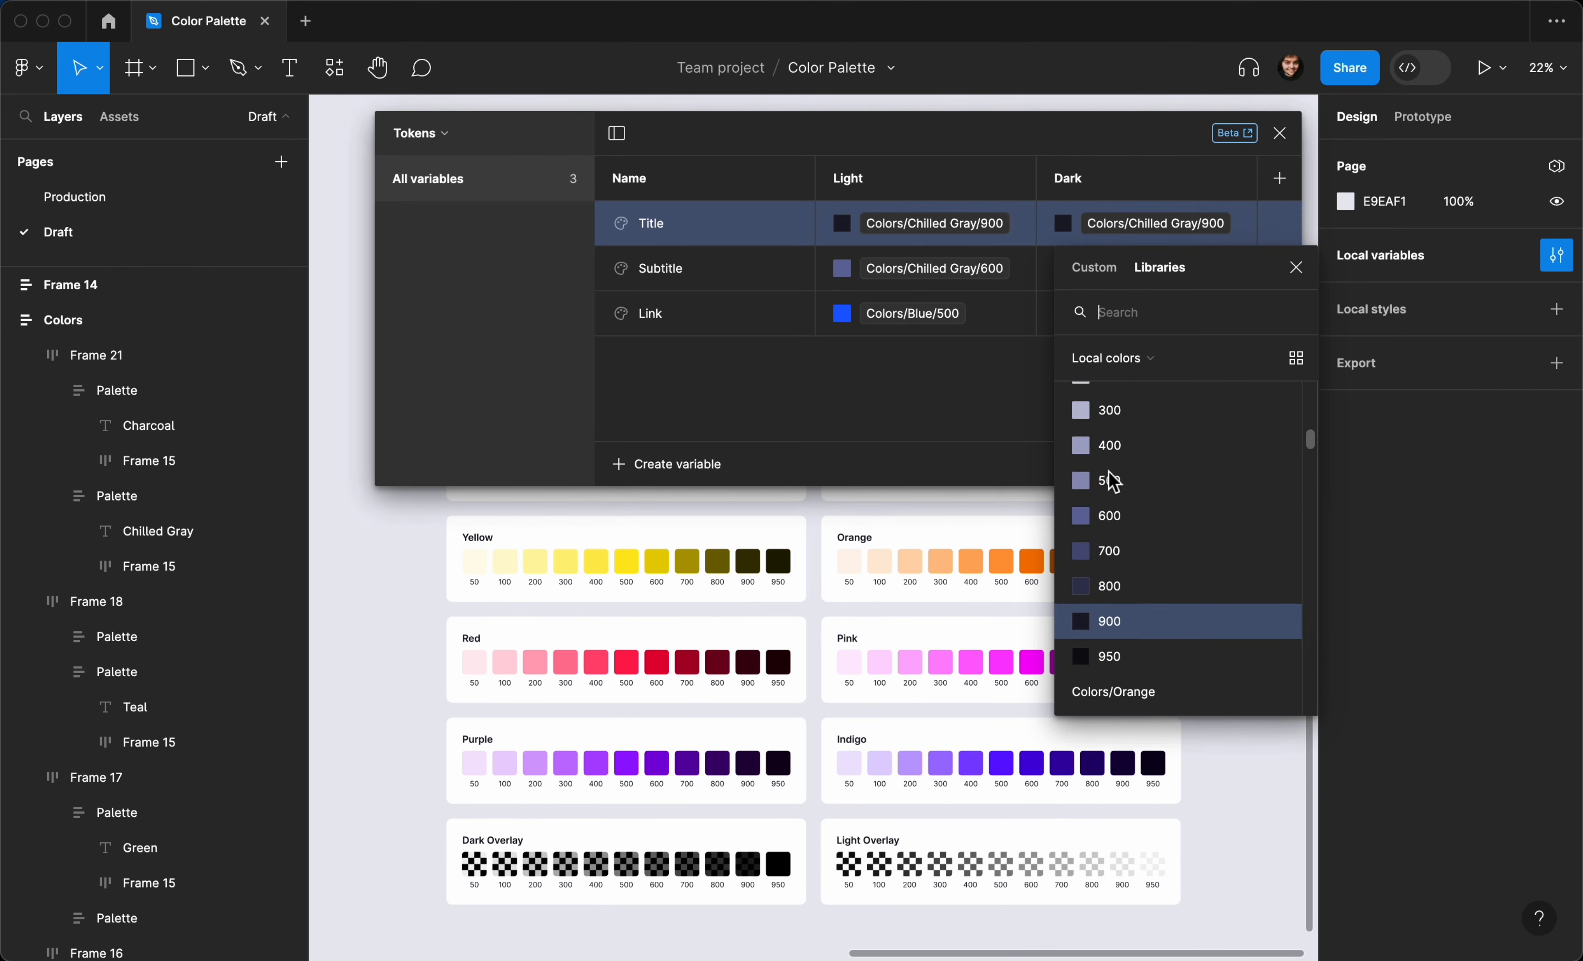
pyautogui.scroll(1, 1109, 454)
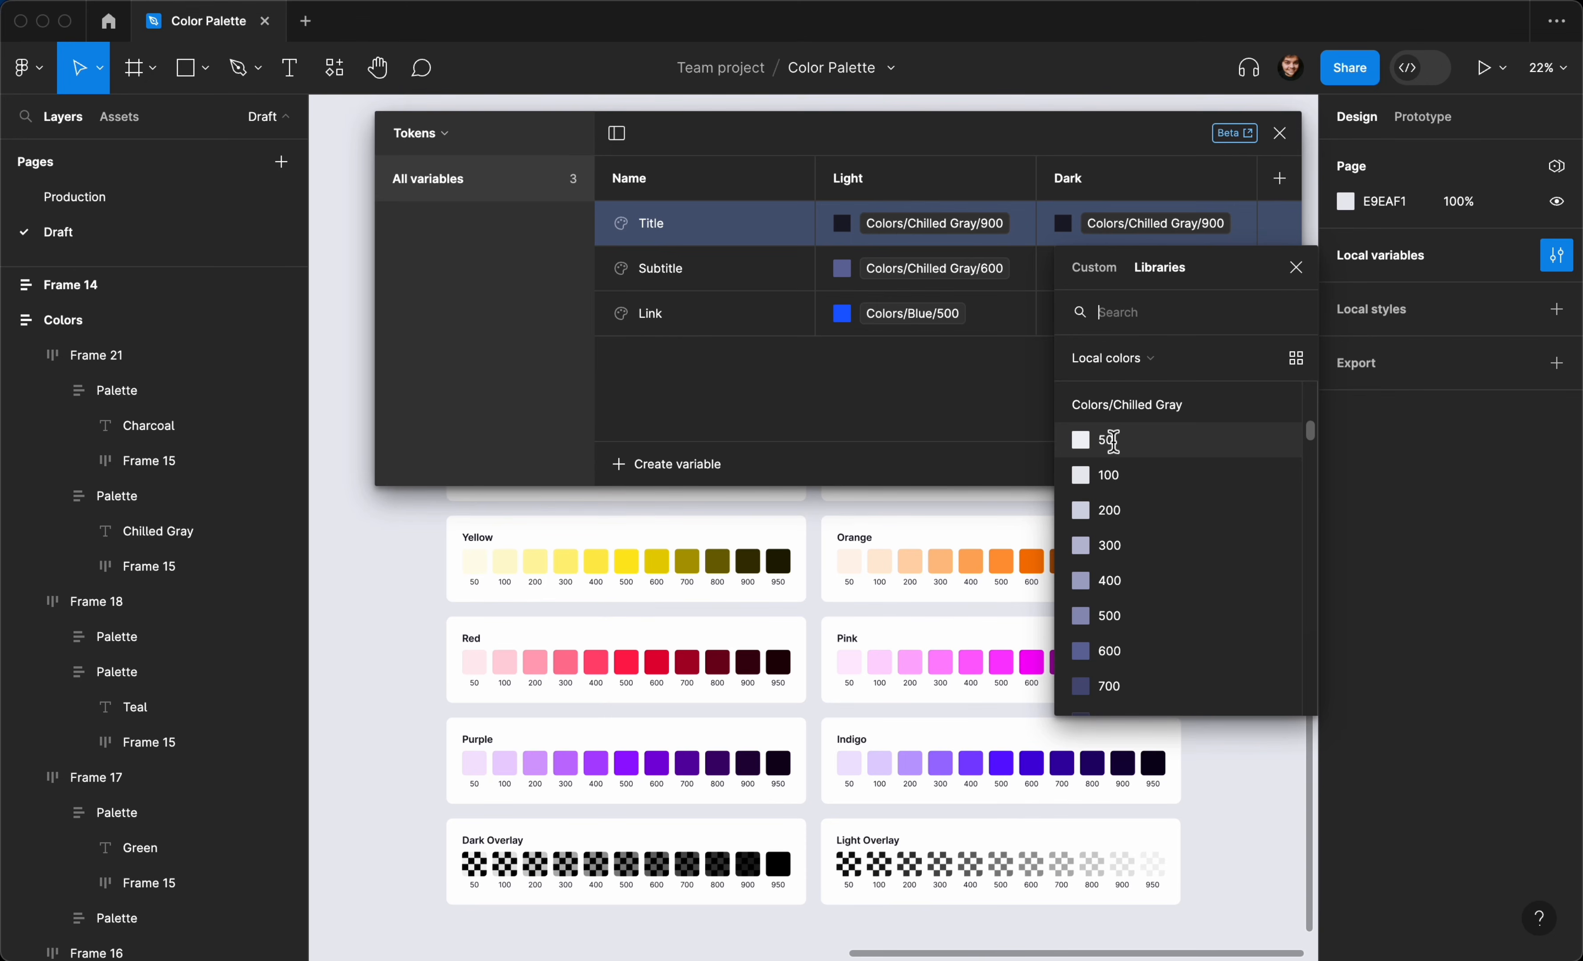
pyautogui.click(1111, 441)
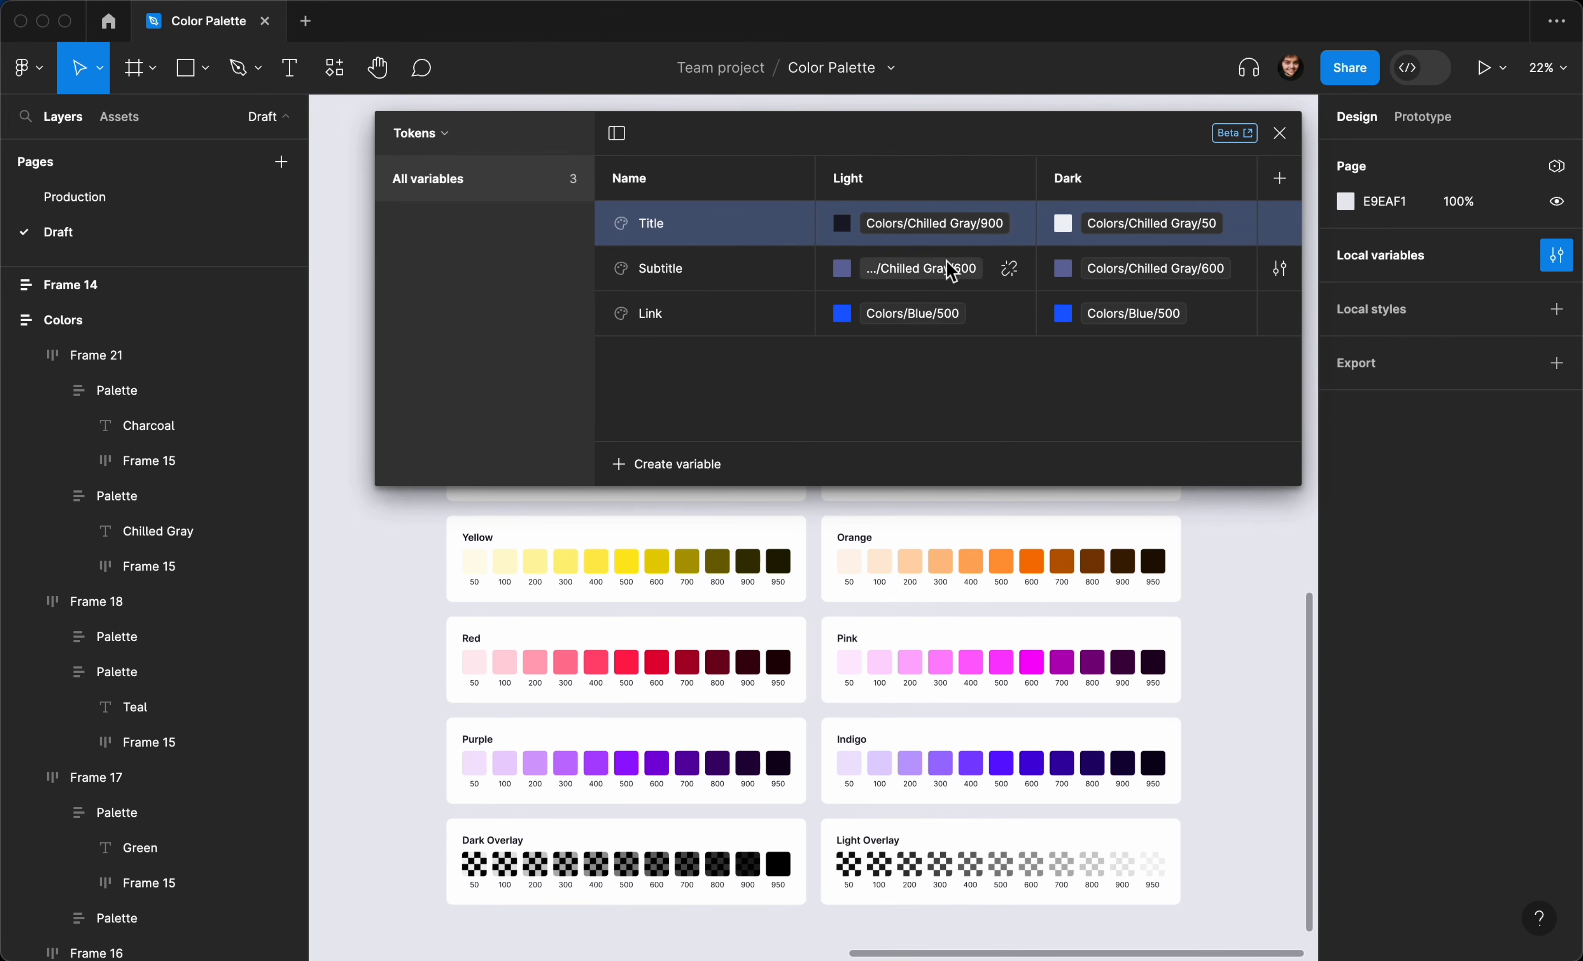
# Step: Set the Subtitle token's Dark mode value to the Colors/Chilled Gray/300 variable
pyautogui.click(1063, 269)
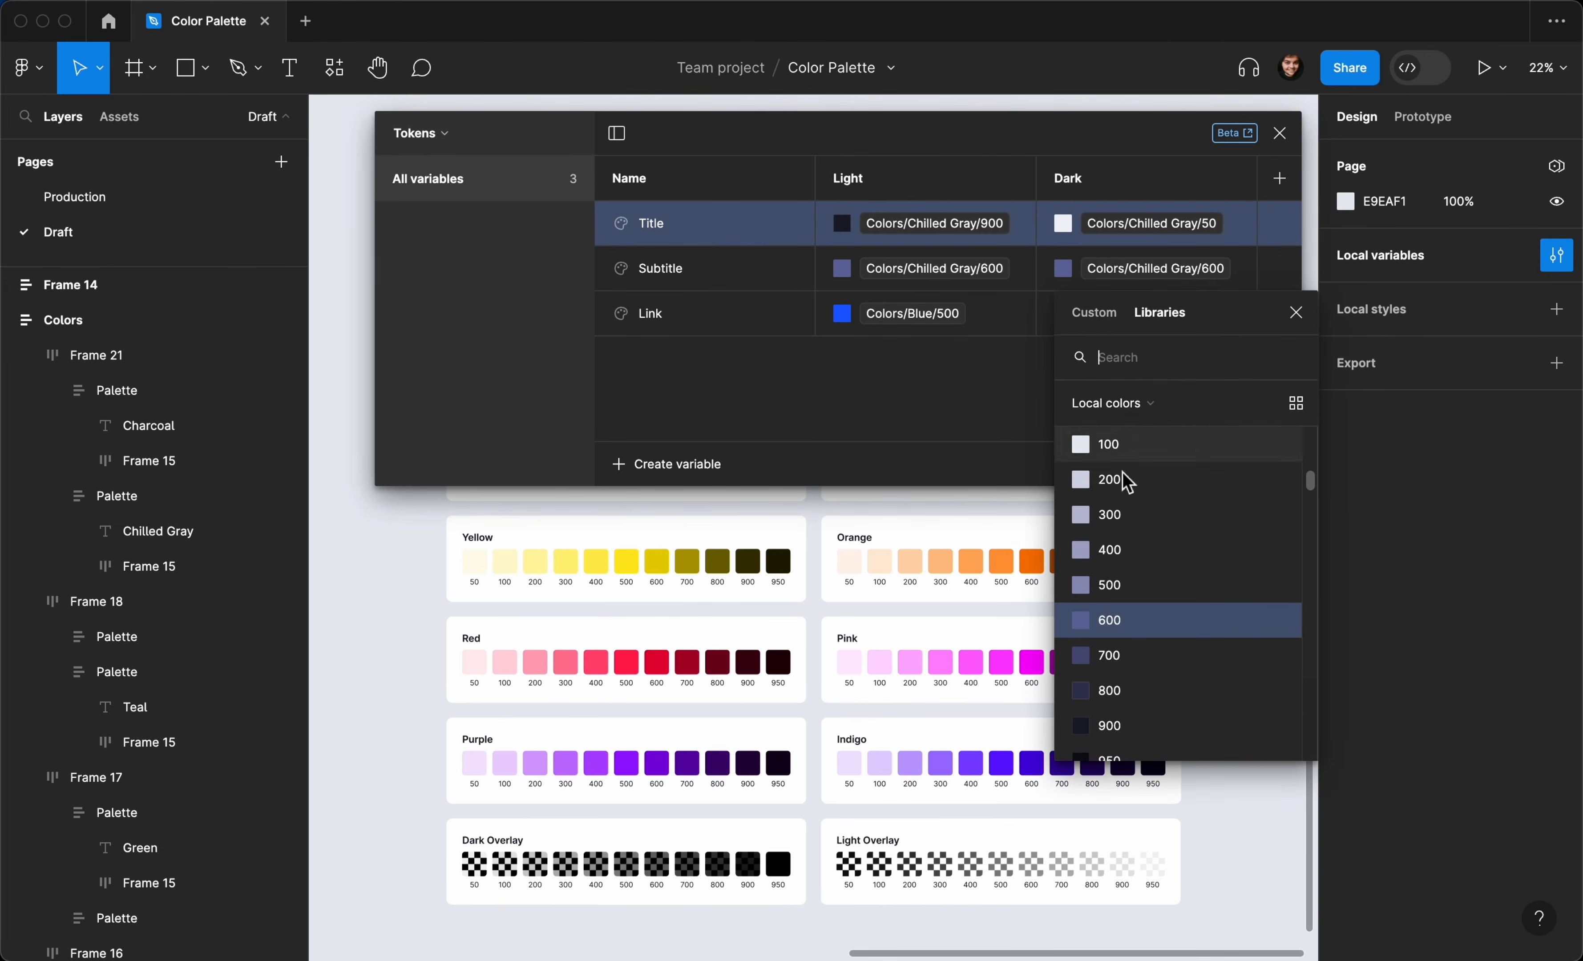
pyautogui.scroll(3, 1126, 486)
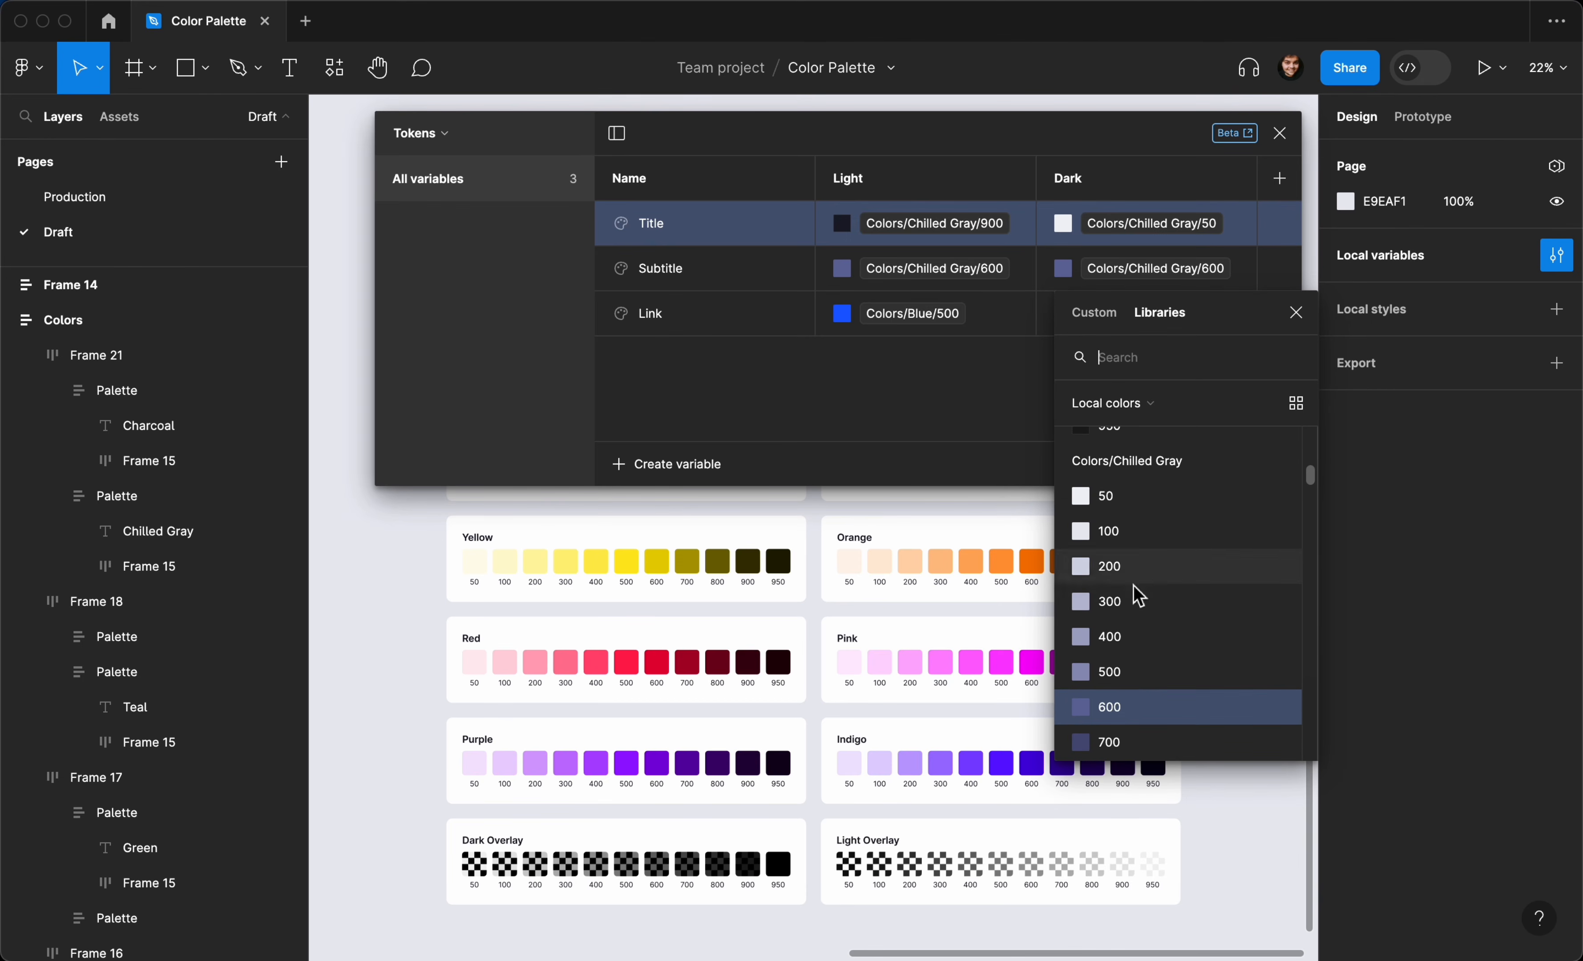
pyautogui.click(1110, 601)
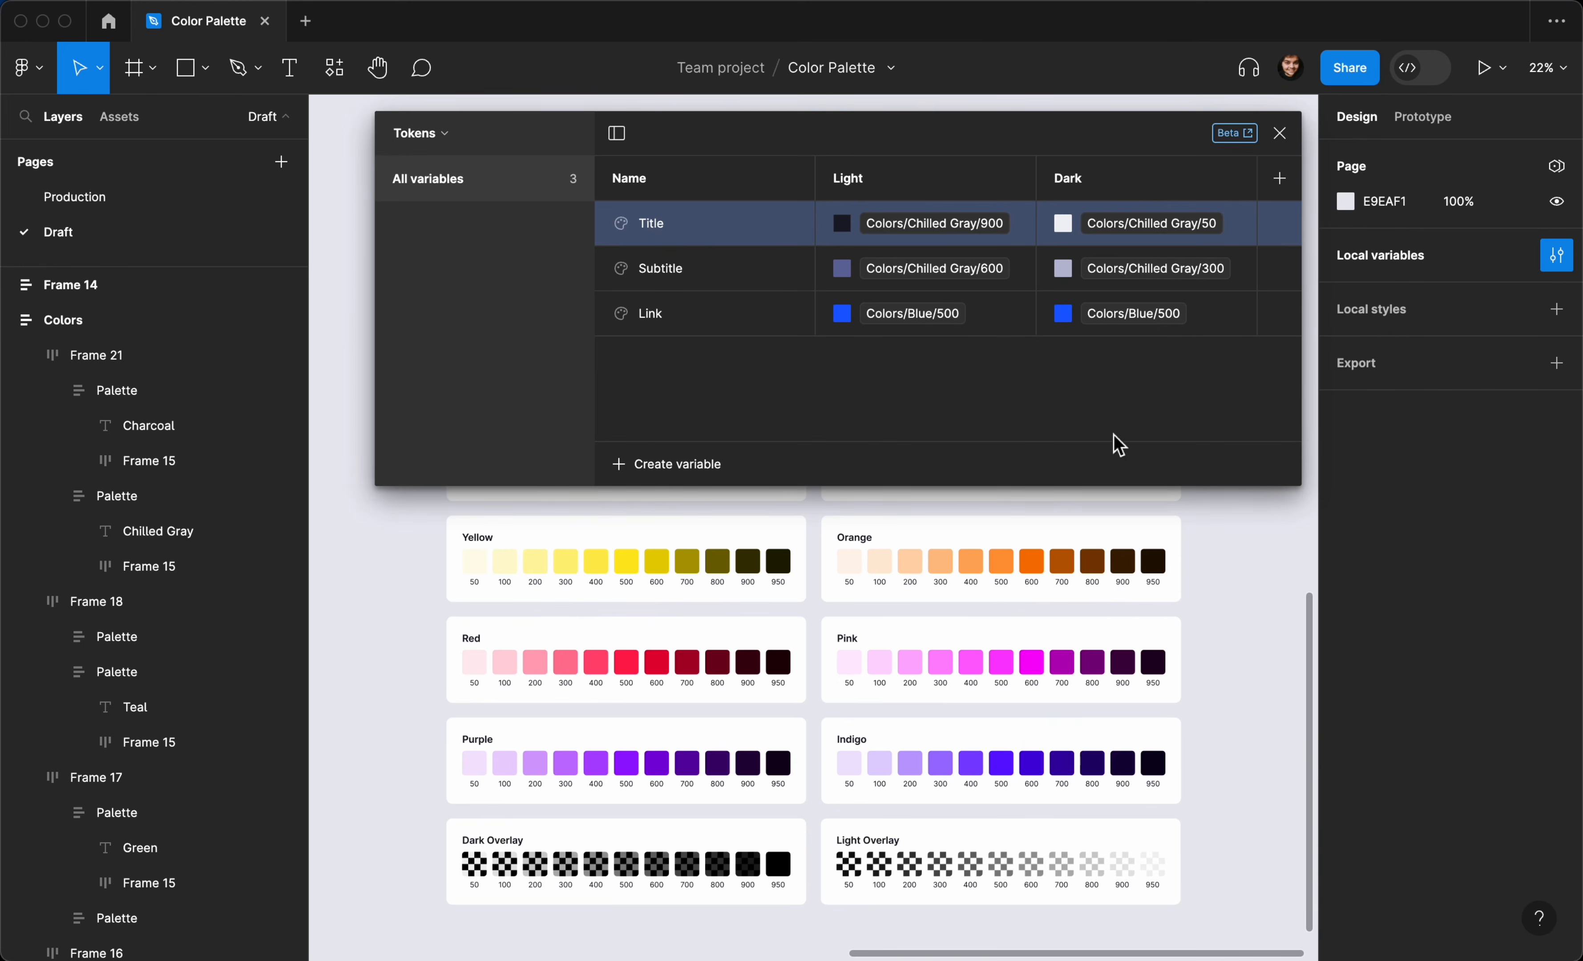
# Step: Set the Link token's Dark mode value to the Colors/Blue/300 variable
pyautogui.click(1064, 315)
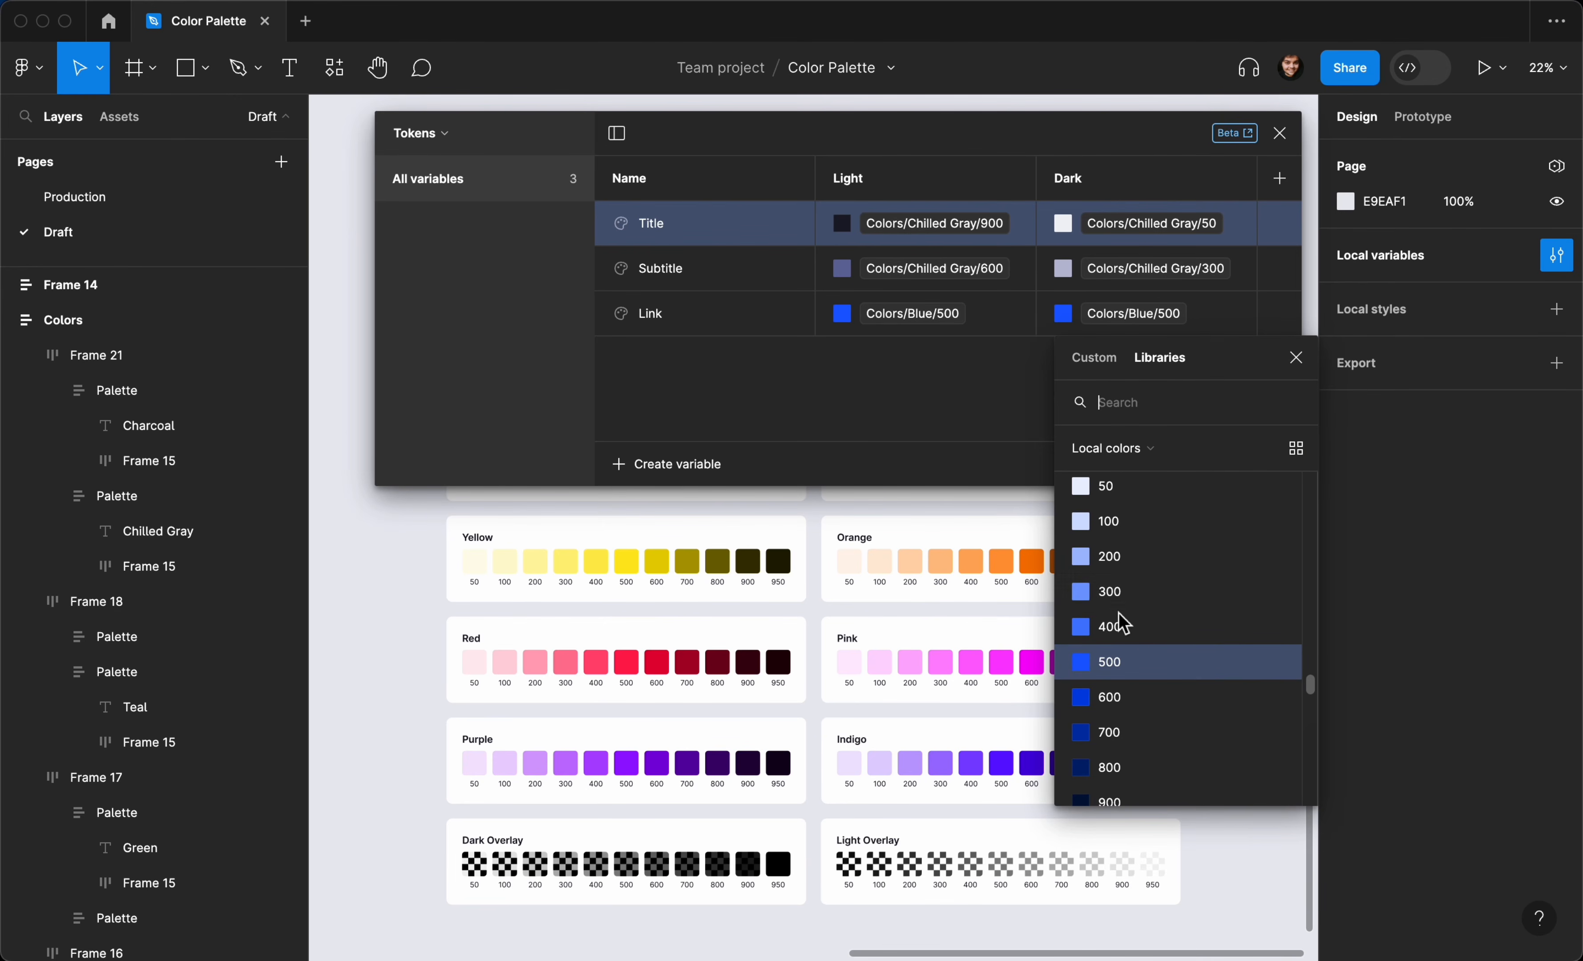
pyautogui.scroll(-1, 1114, 602)
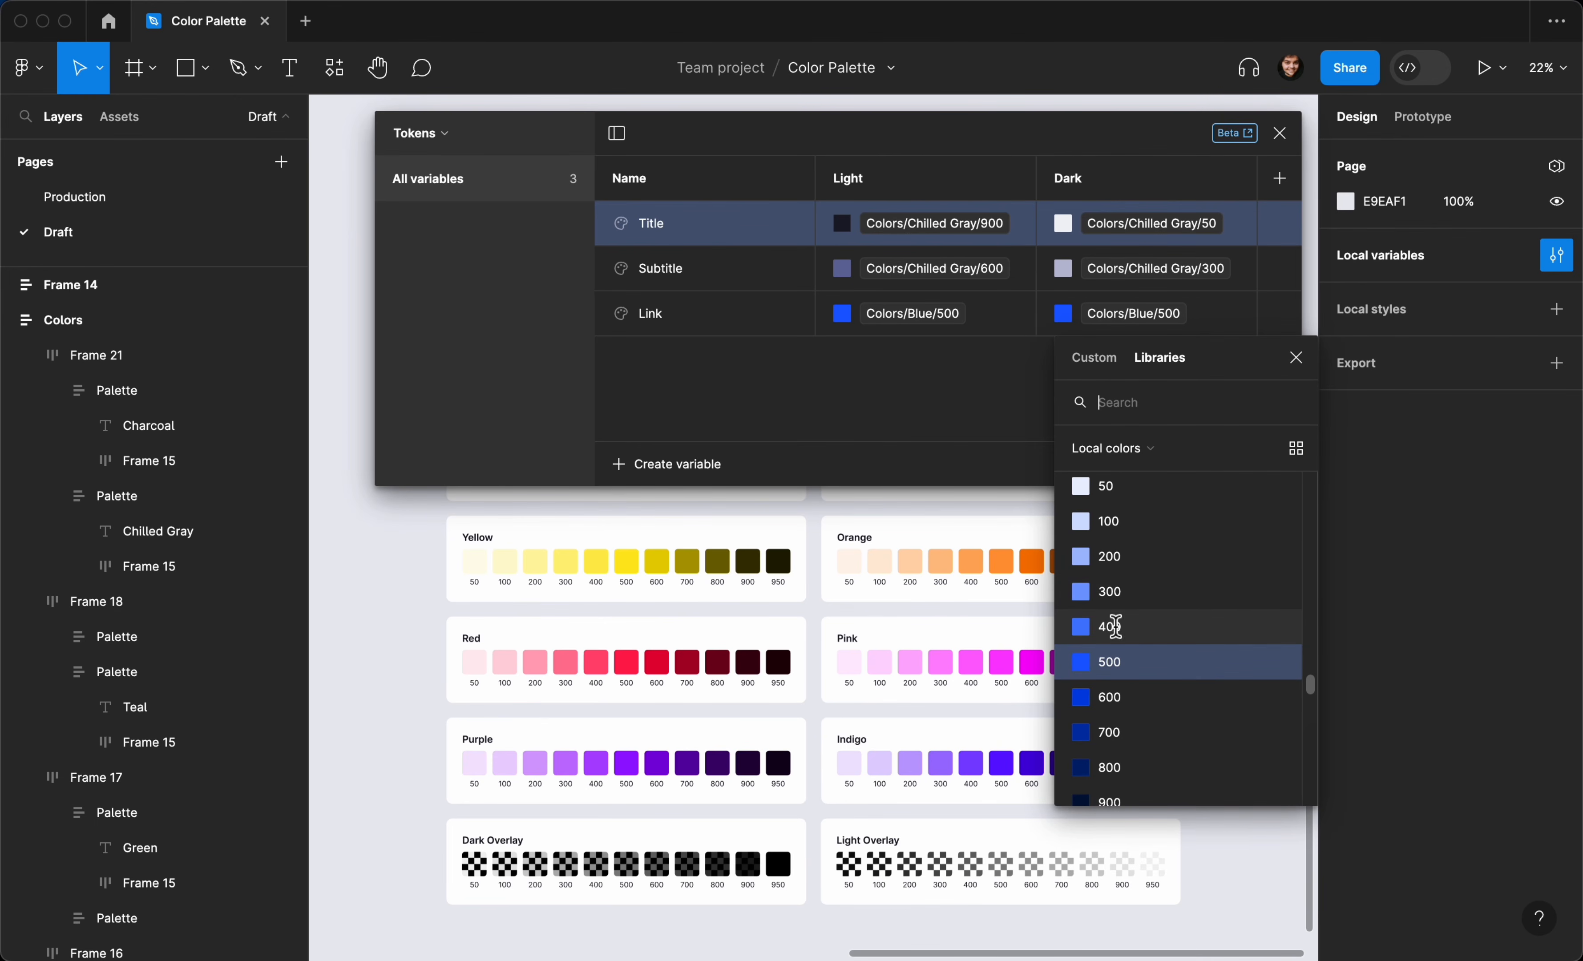
pyautogui.click(1117, 594)
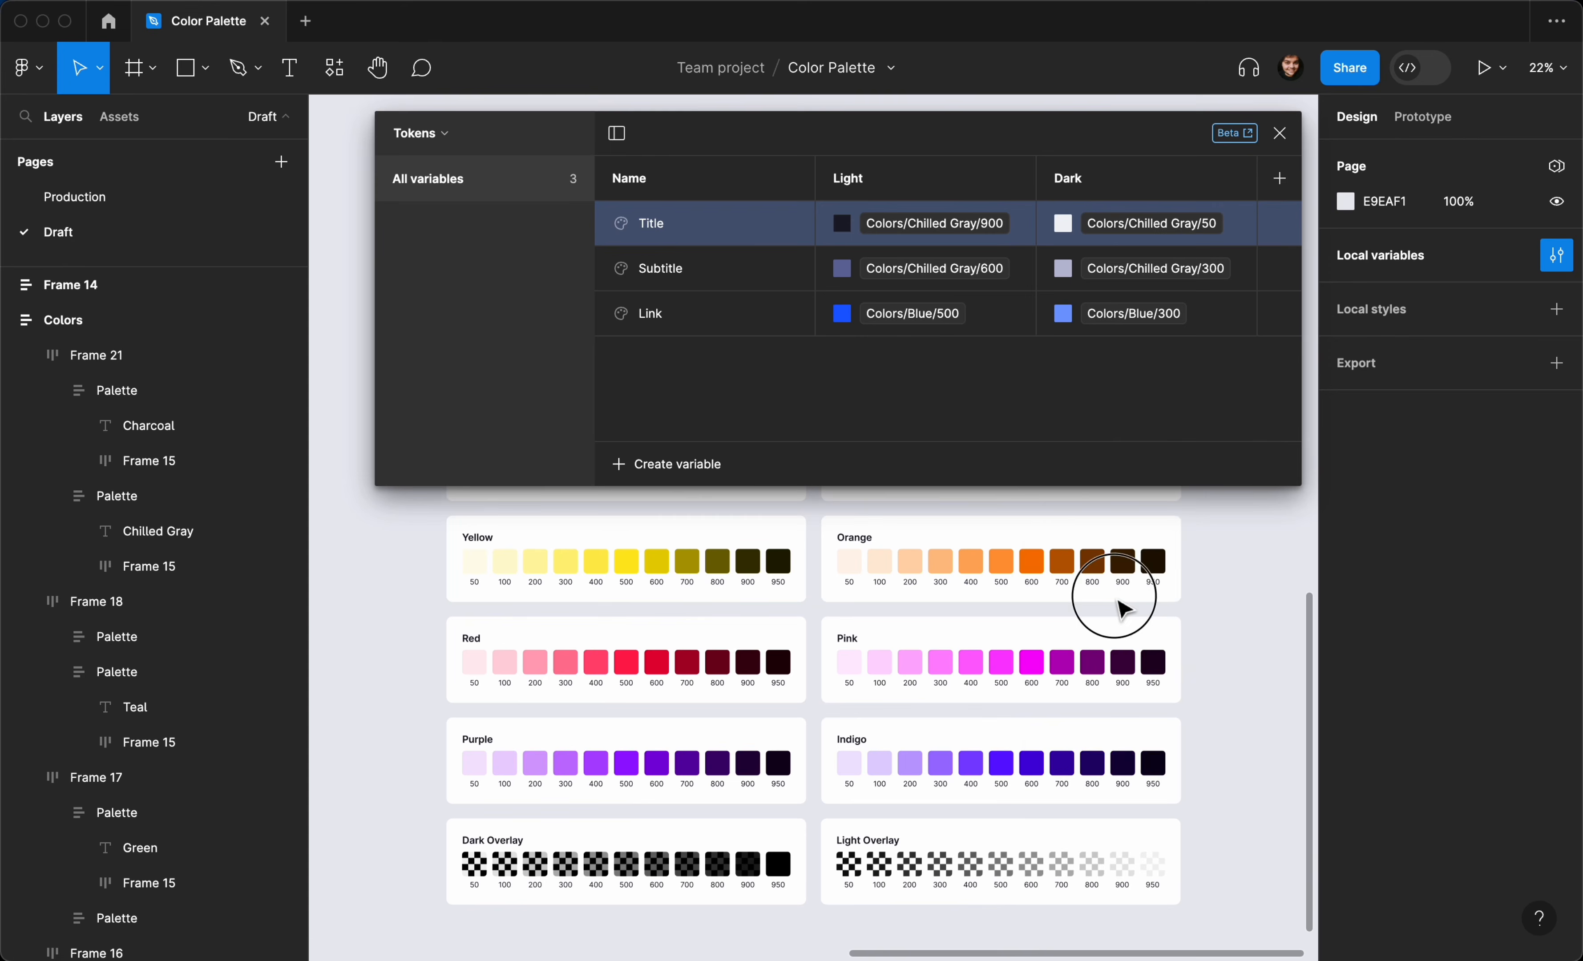